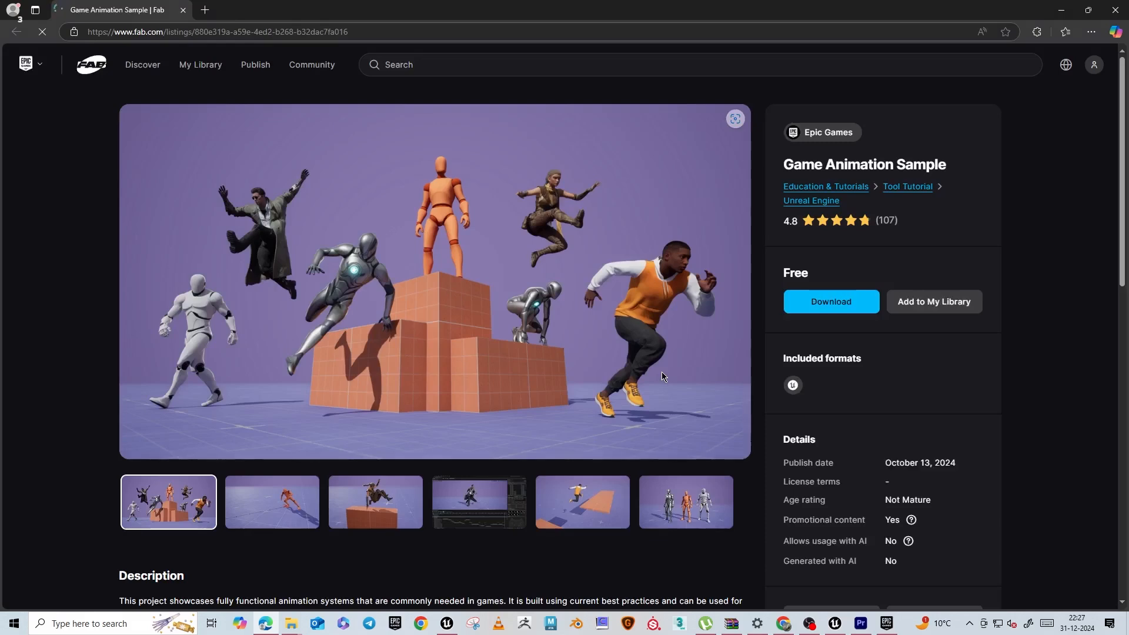
Look over the Game Animation Sample listing on Fab, from its header image down to the project features
scroll(663, 377, down, 1)
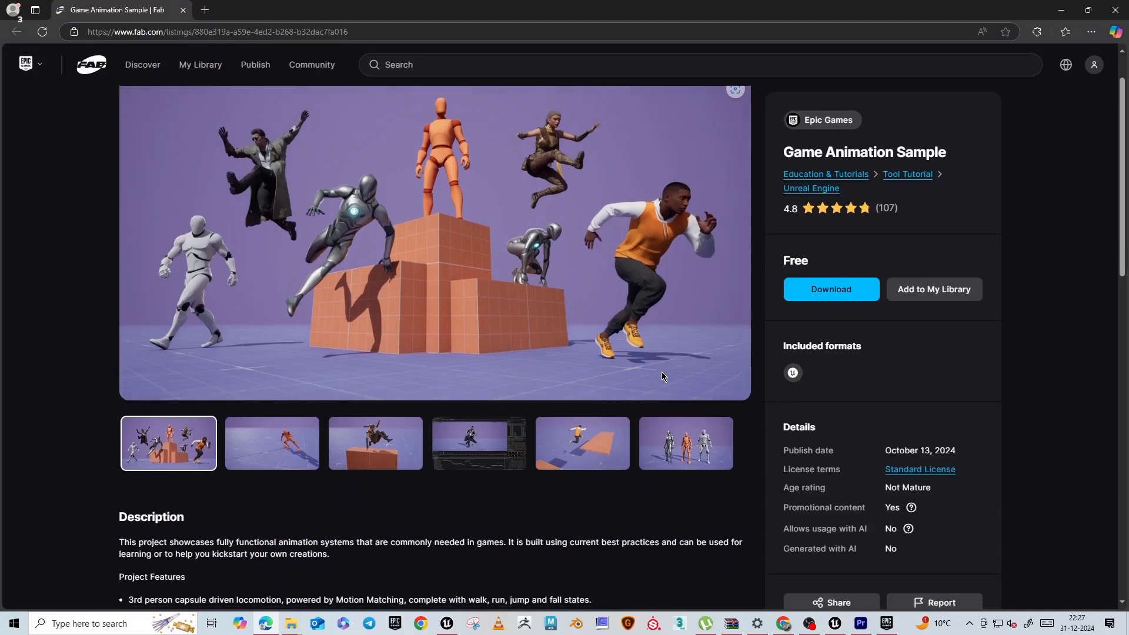
scroll(663, 376, down, 4)
scroll(644, 400, up, 5)
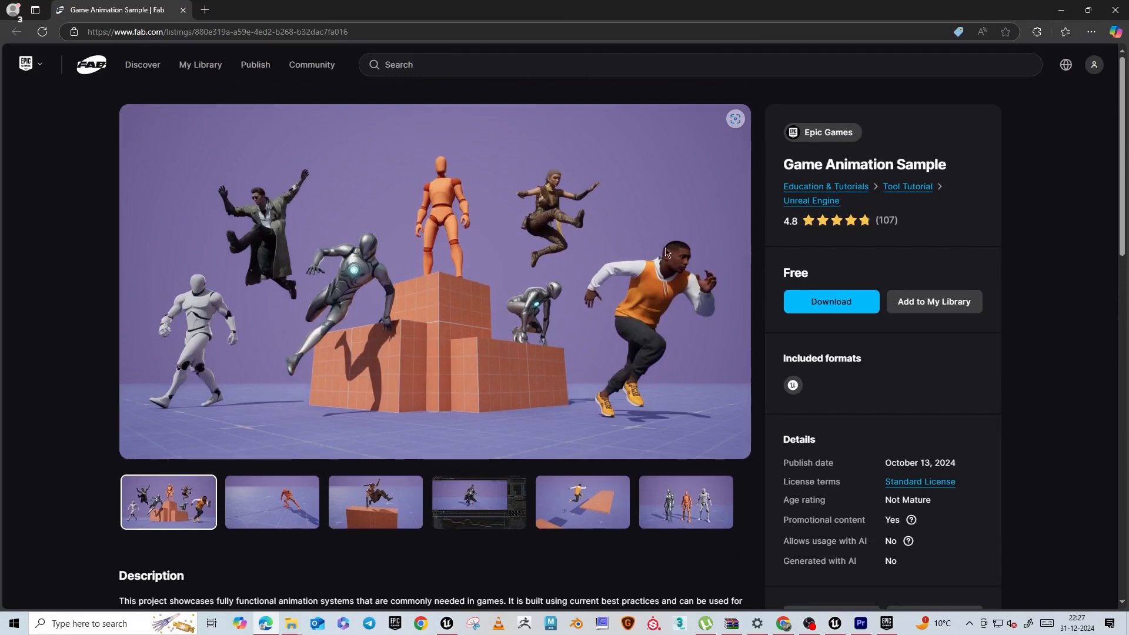
scroll(471, 376, down, 3)
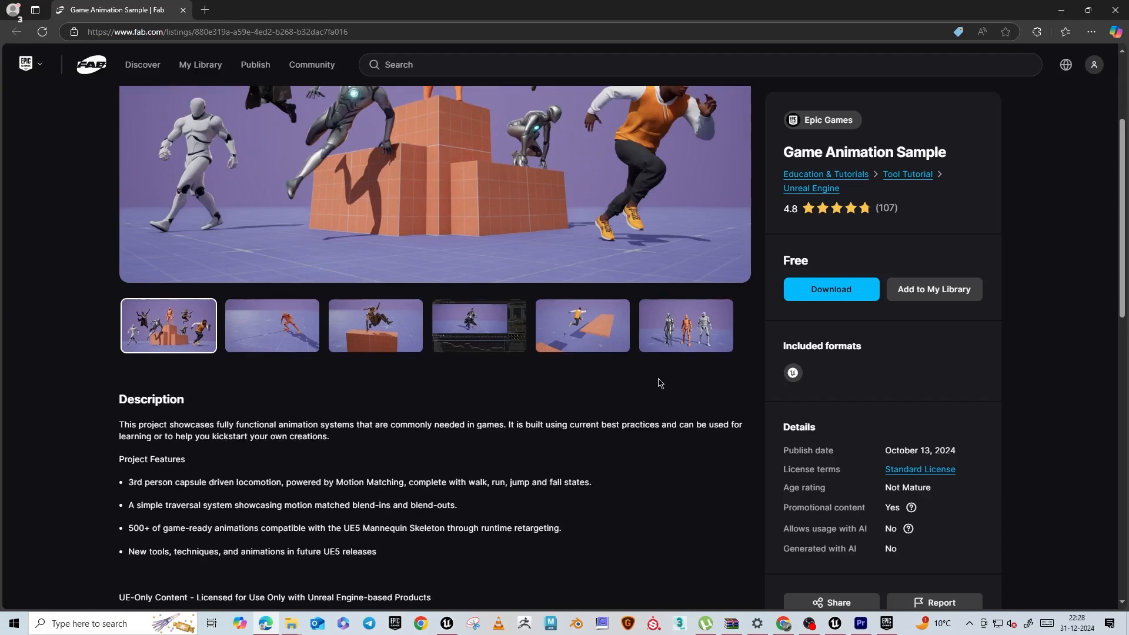
scroll(584, 358, up, 3)
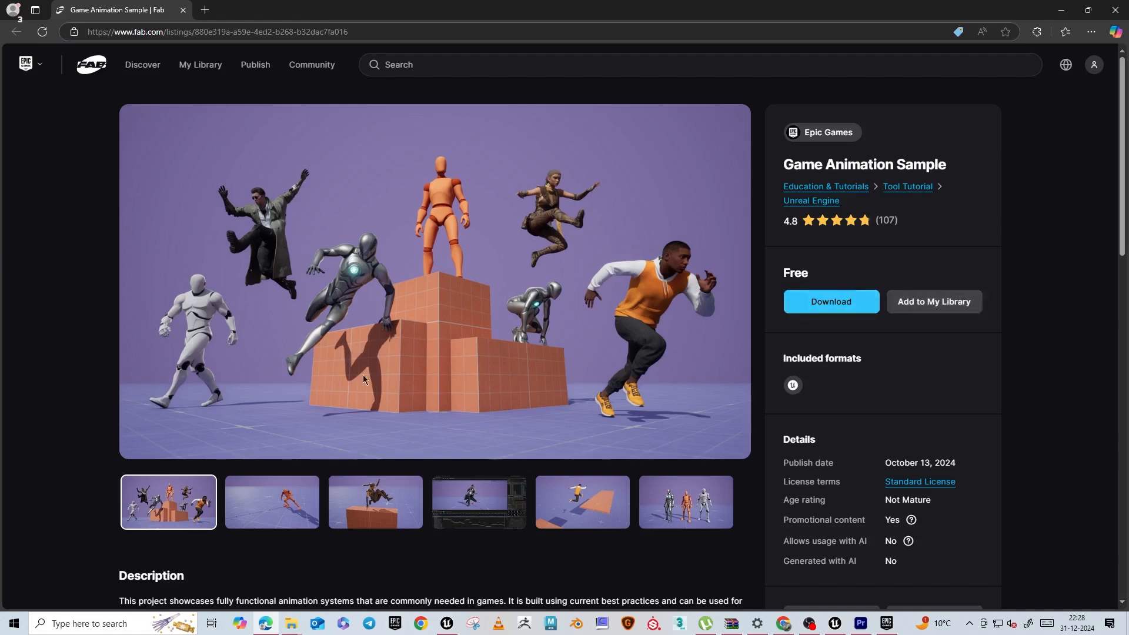
Browse the preview images of the Game Animation Sample and return to the first one
click(261, 506)
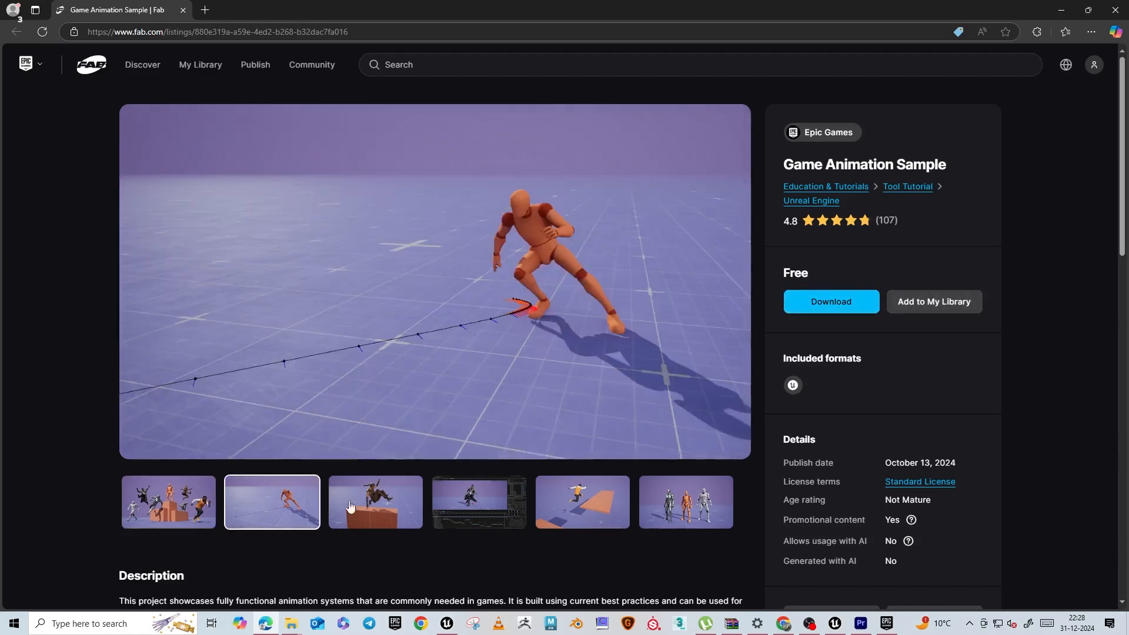
click(376, 503)
click(464, 505)
click(564, 503)
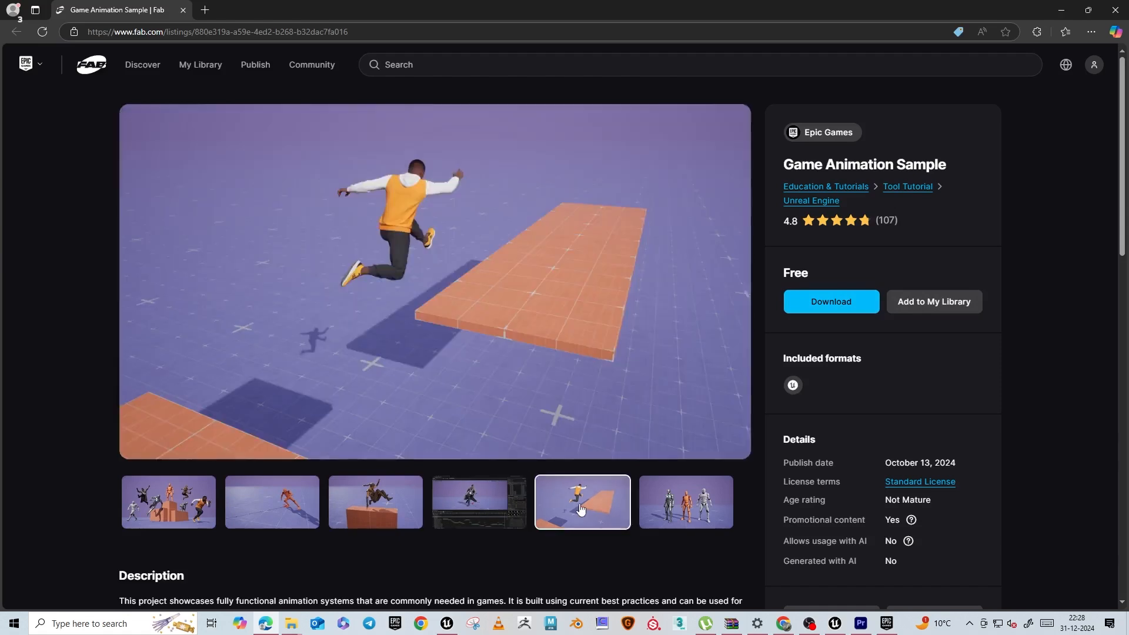
click(681, 502)
click(478, 511)
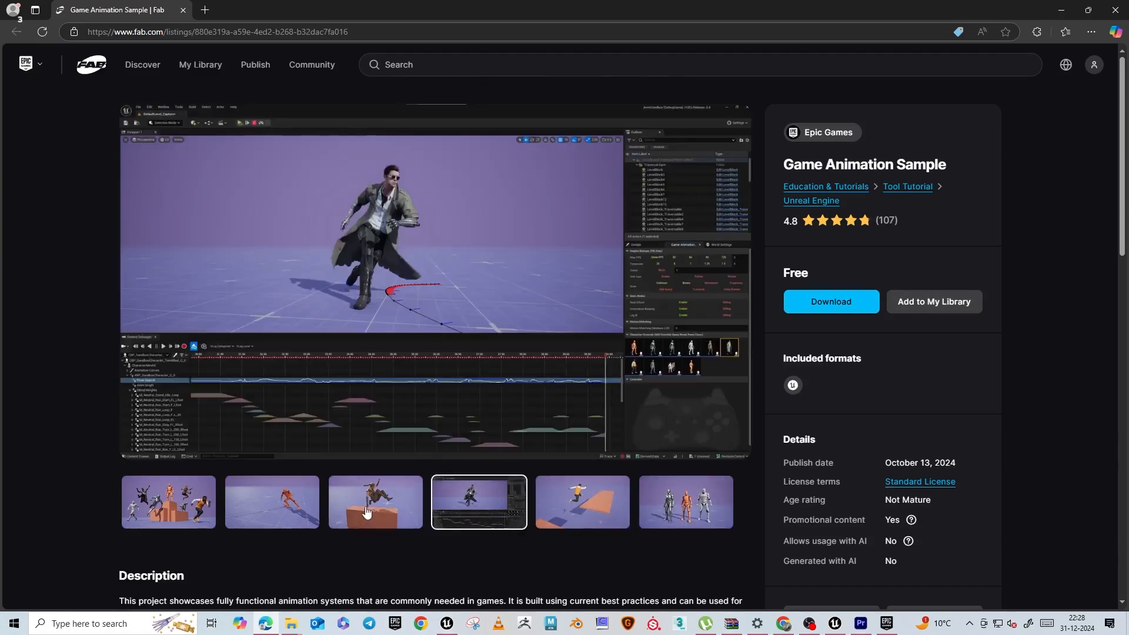
click(371, 509)
click(282, 510)
click(170, 513)
Read the sample's description, highlighting the "500+" animations and "Skeleton through runtime retargeting" text, and check the included formats
scroll(66, 510, down, 2)
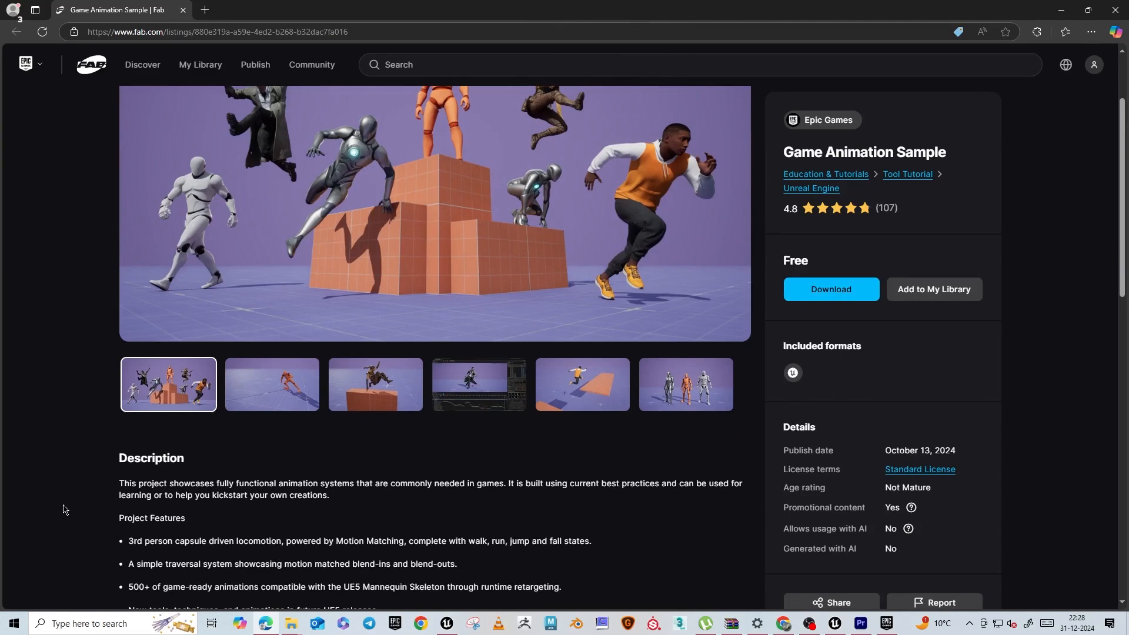
scroll(66, 511, down, 1)
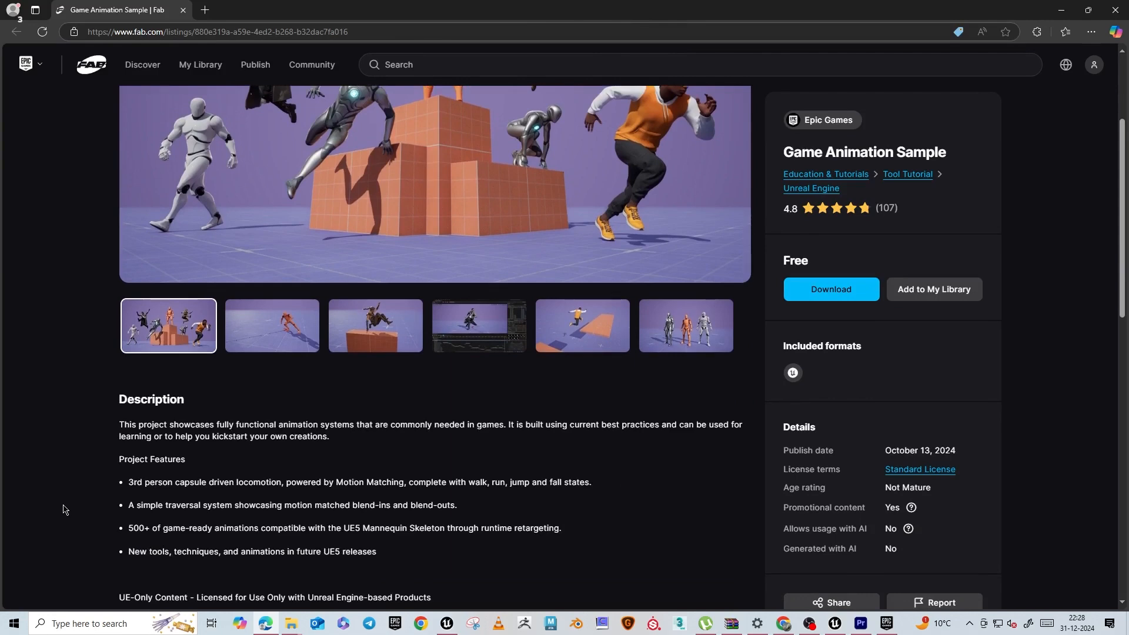
scroll(65, 510, down, 1)
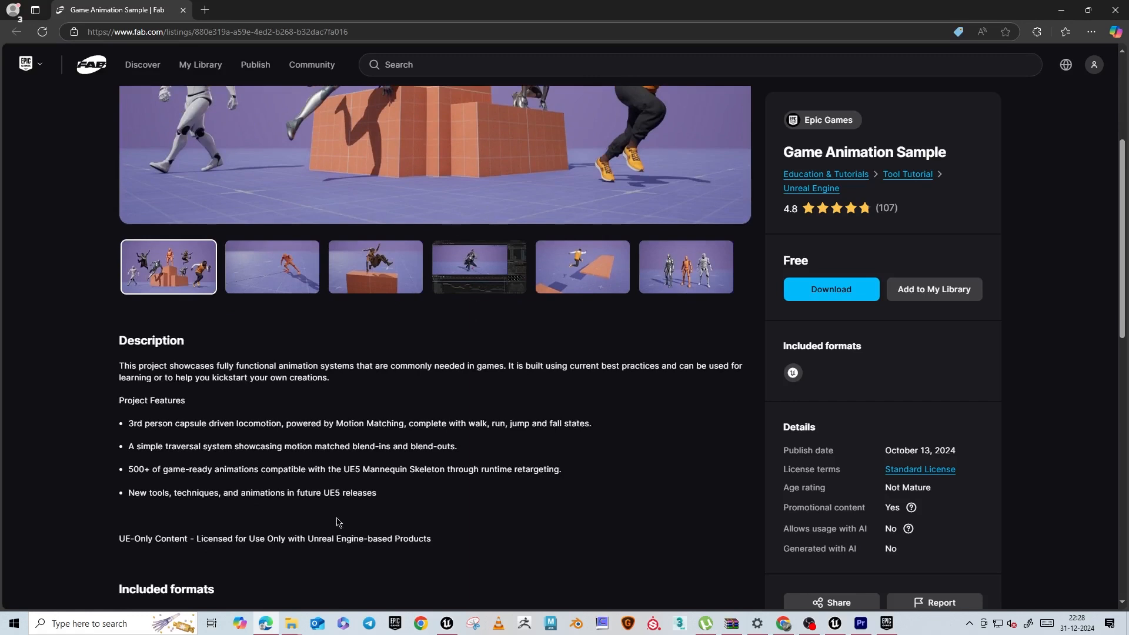
drag(133, 471, 152, 470)
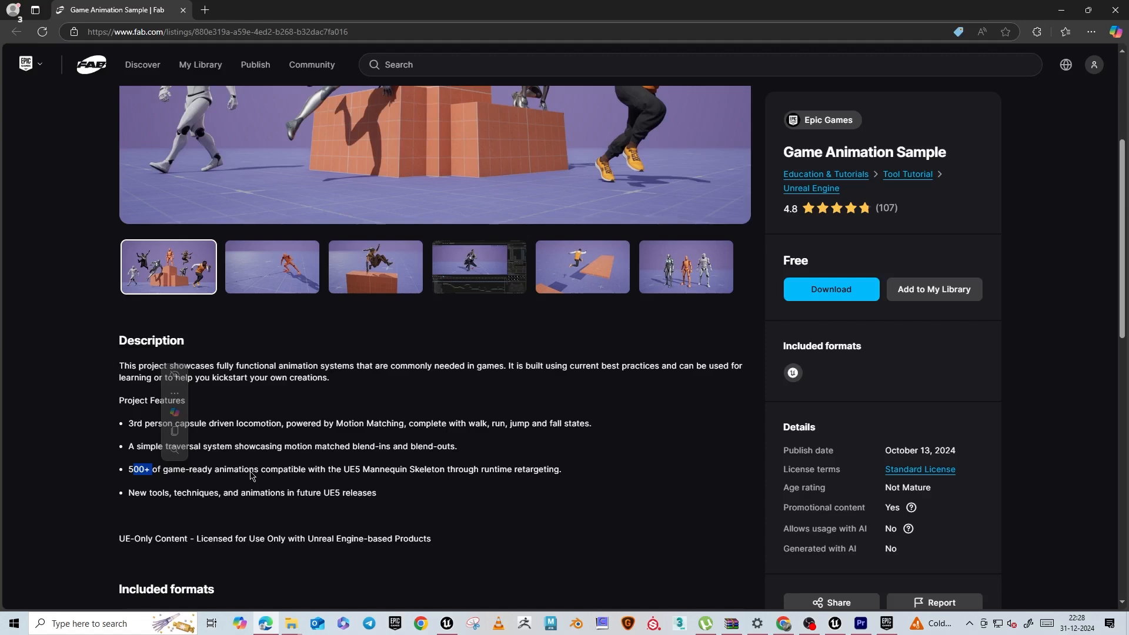
drag(559, 468, 410, 470)
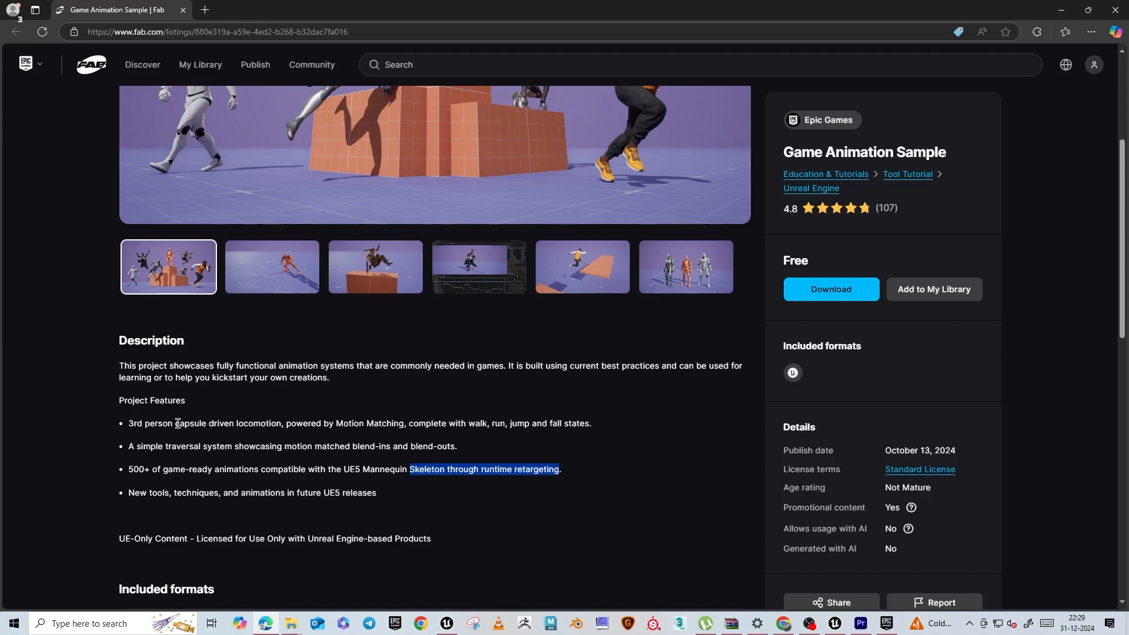
scroll(289, 447, down, 2)
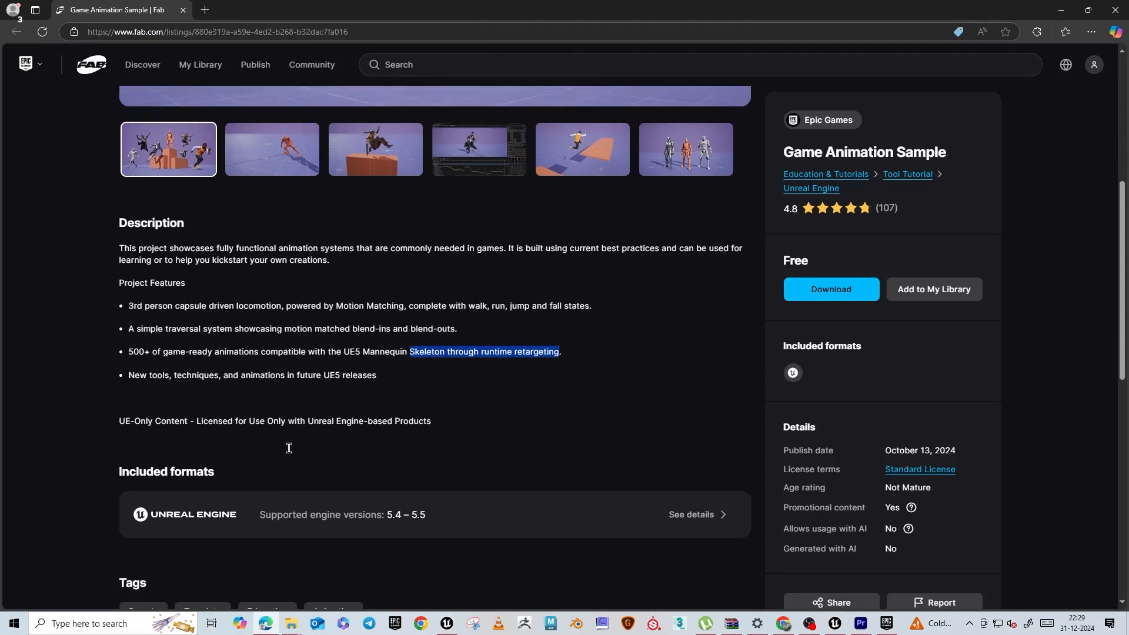
scroll(268, 392, down, 1)
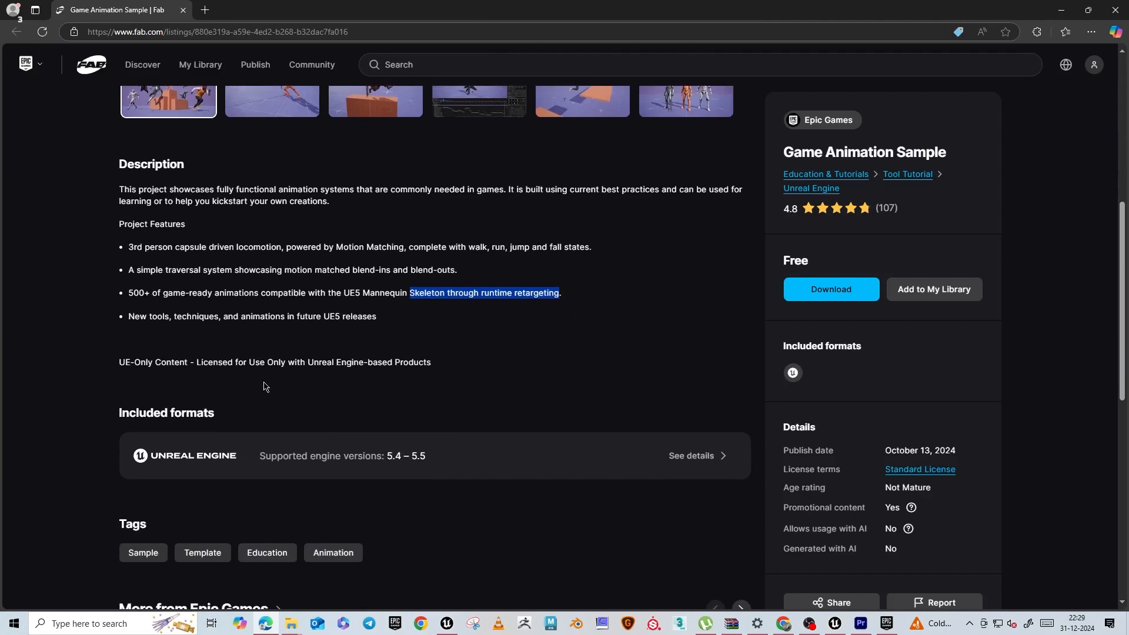
scroll(479, 352, up, 2)
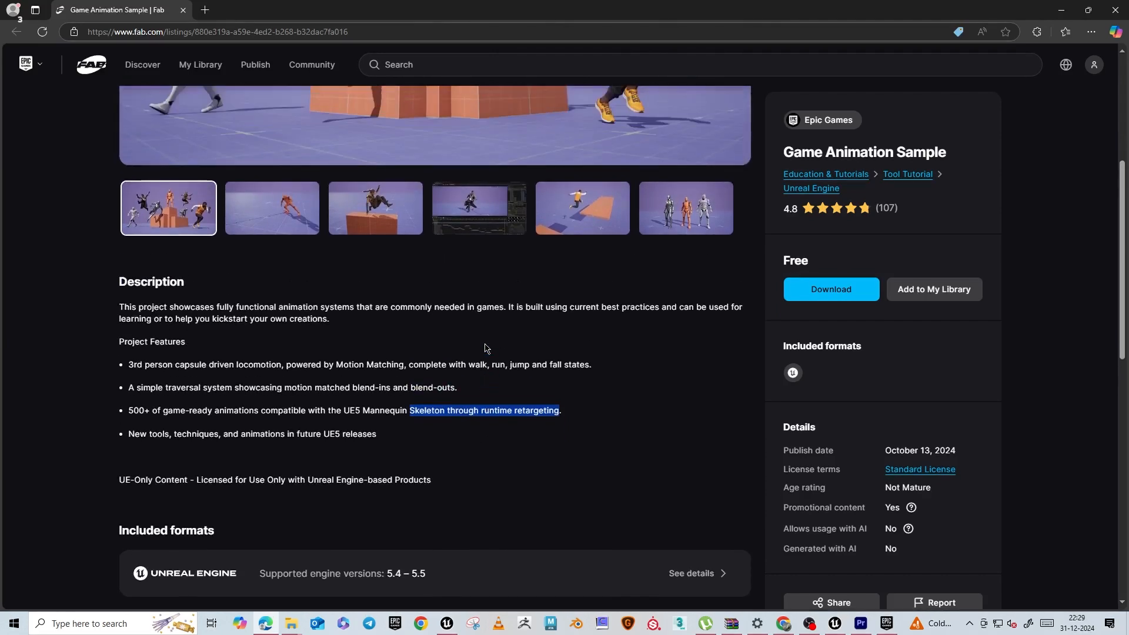
scroll(506, 386, up, 4)
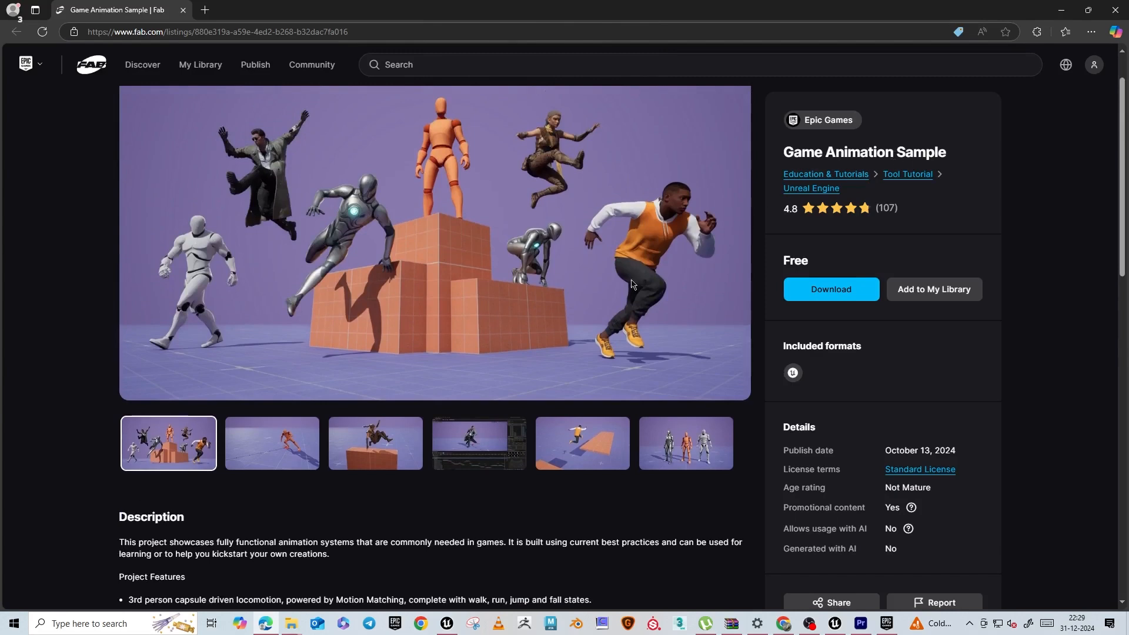
Minimize the browser and the Epic Games Launcher, and switch to the CharacterAnimation project in Unreal Editor
click(1052, 14)
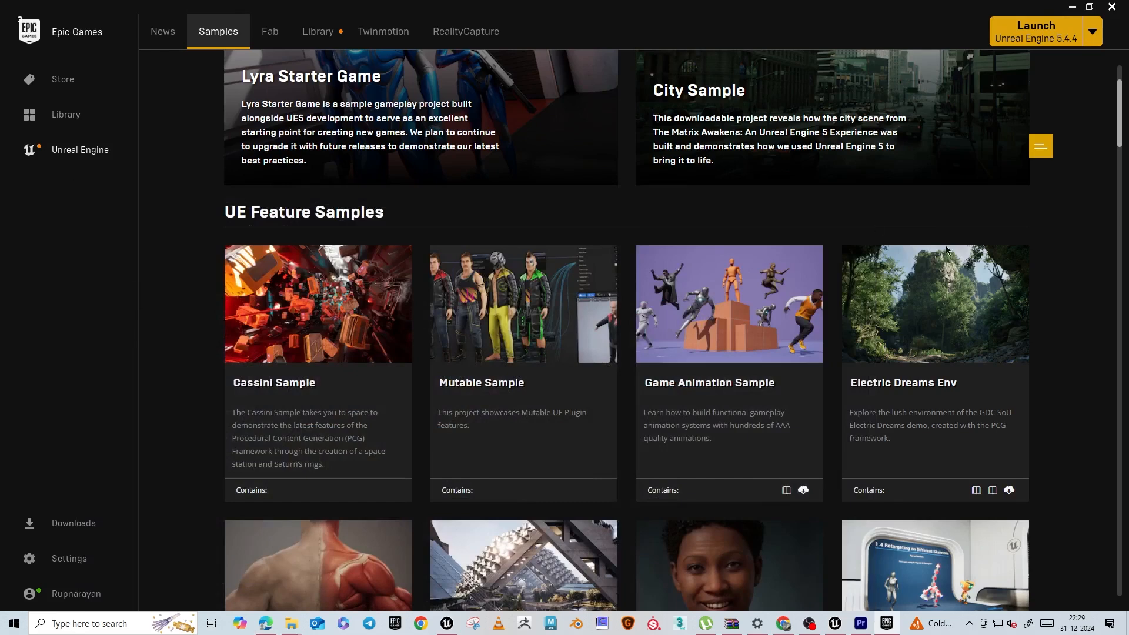
click(1069, 6)
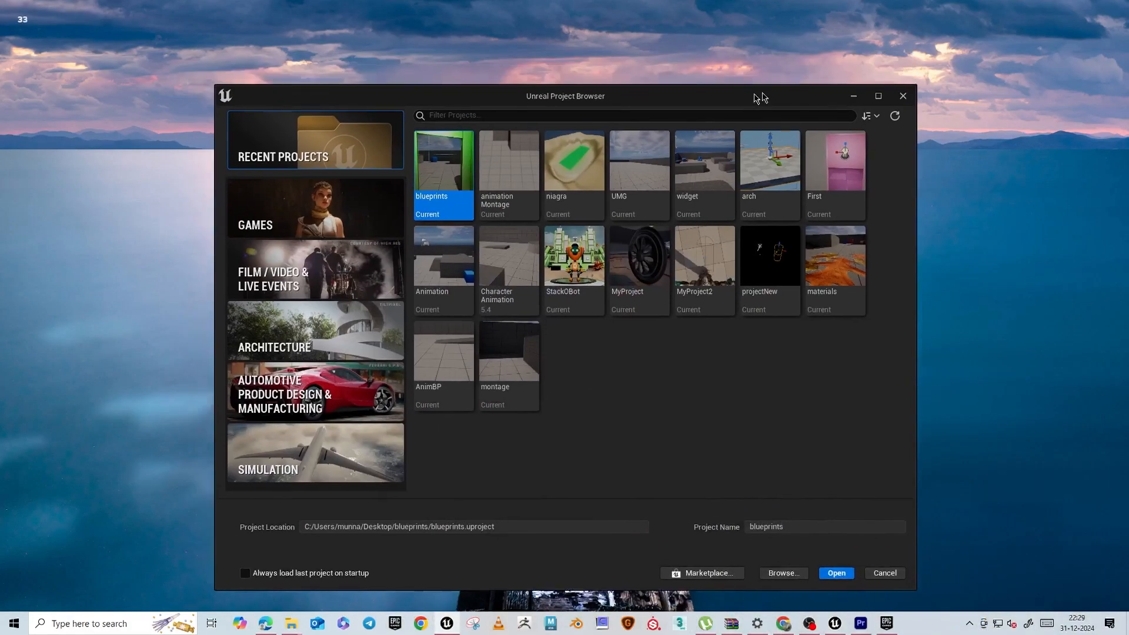
drag(755, 94, 739, 67)
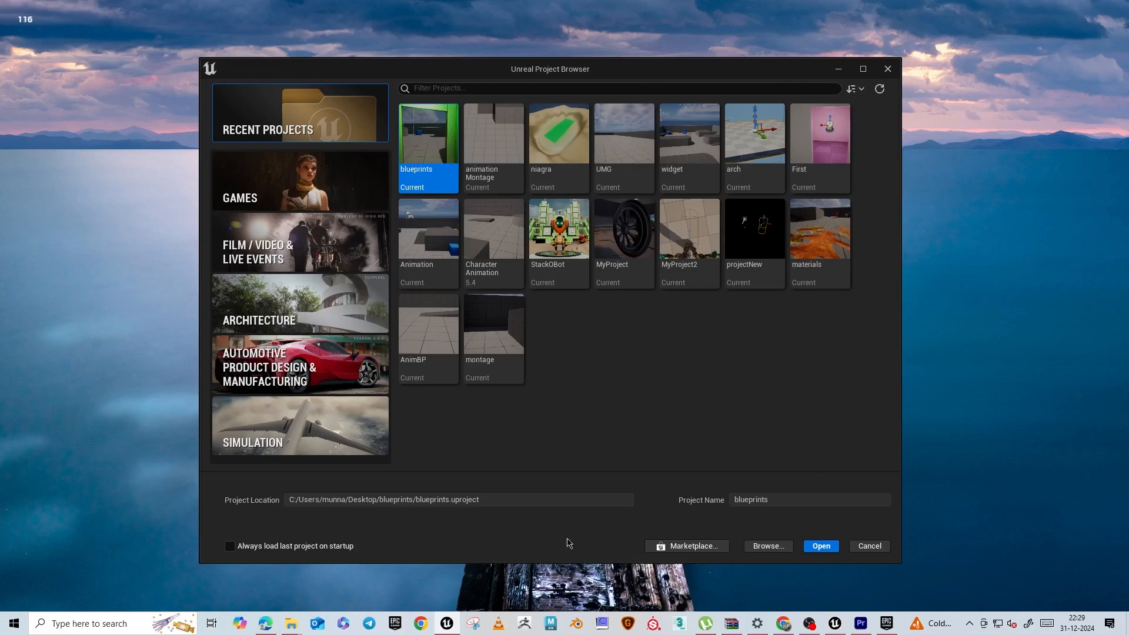
mouse_move(447, 628)
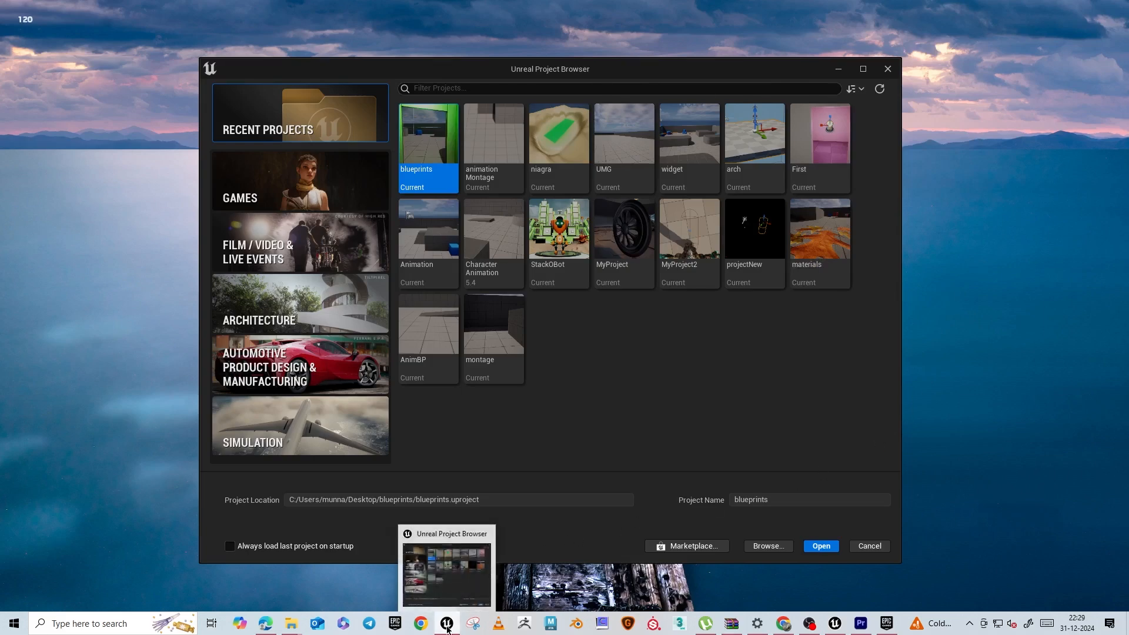
click(837, 625)
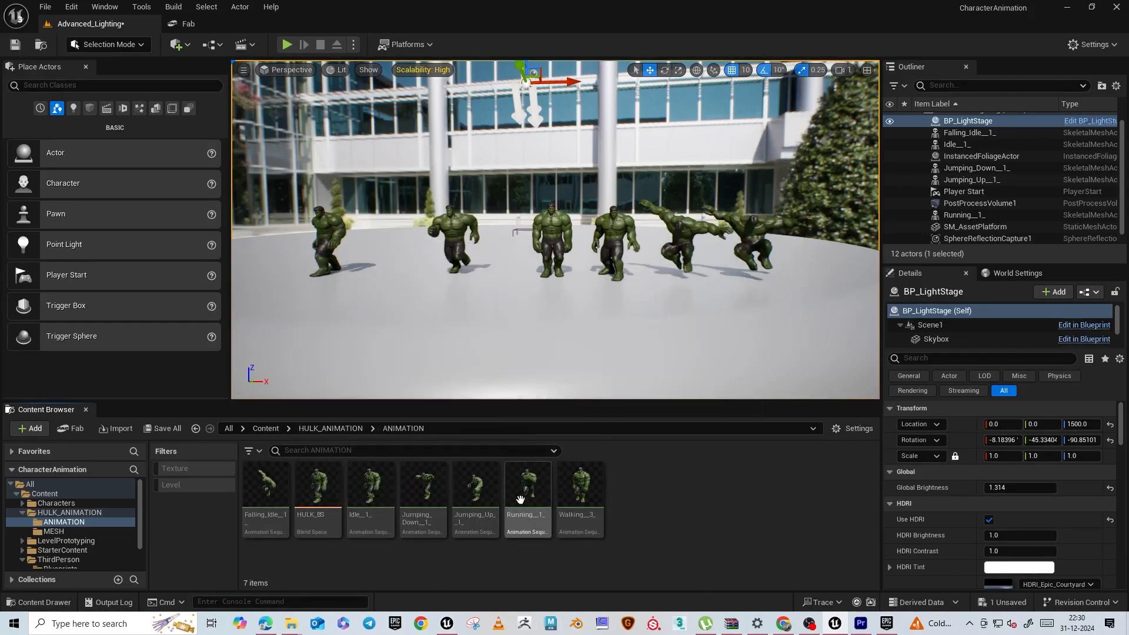
Open the Running__1_ animation sequence from the ANIMATION folder and pause its playback in the preview
mouse_move(459, 485)
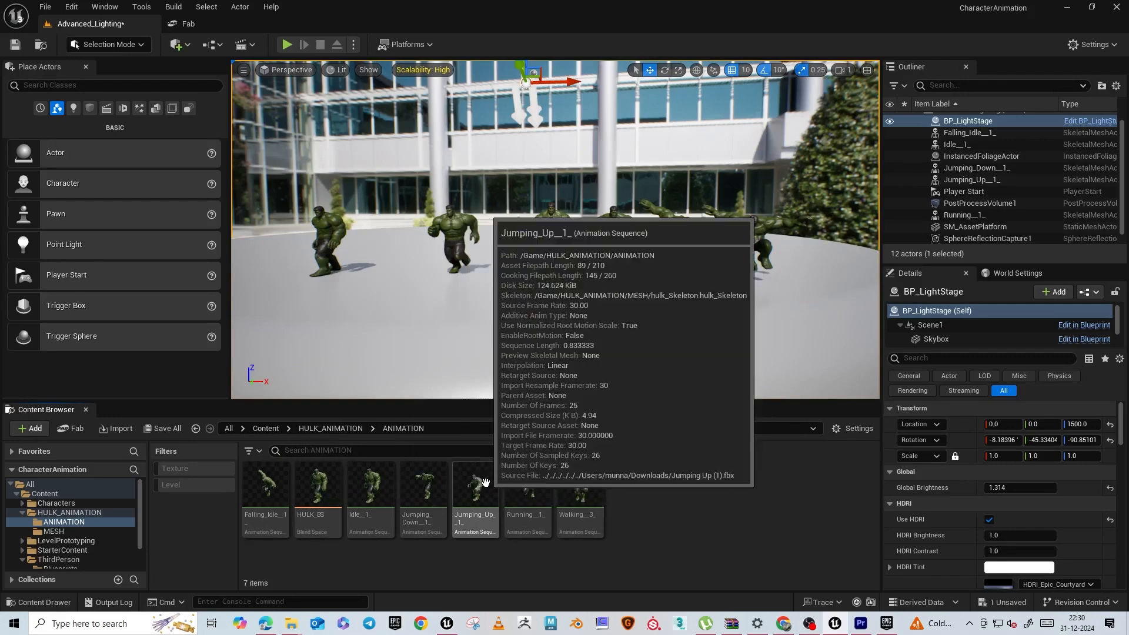
double_click(526, 488)
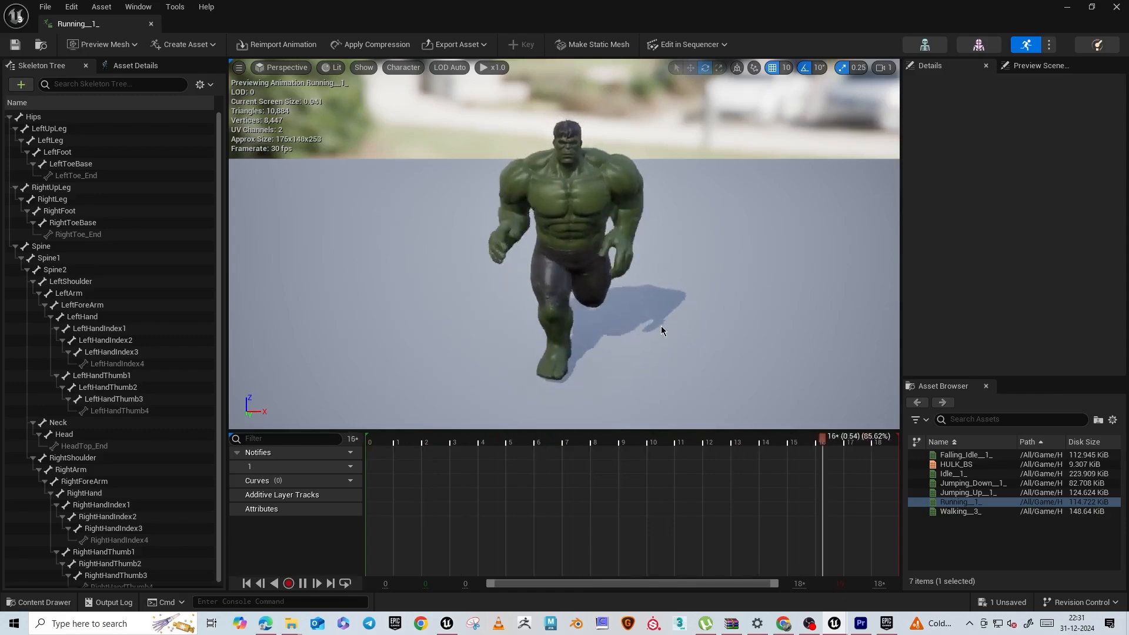
alt+drag(638, 319, 411, 323)
alt+drag(564, 247, 614, 315)
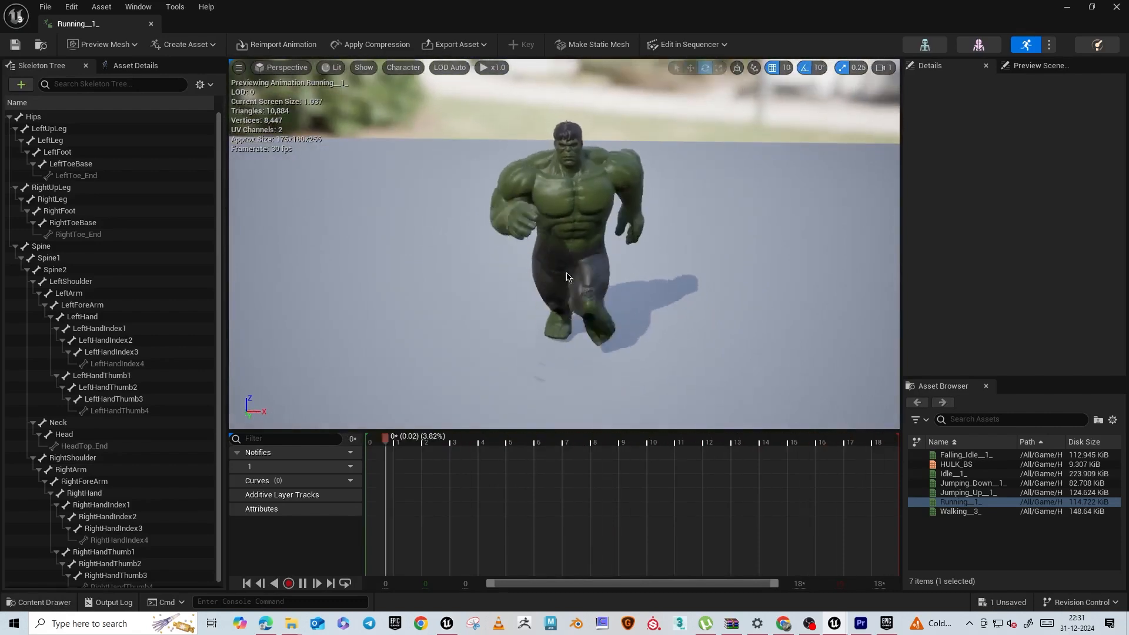
click(303, 583)
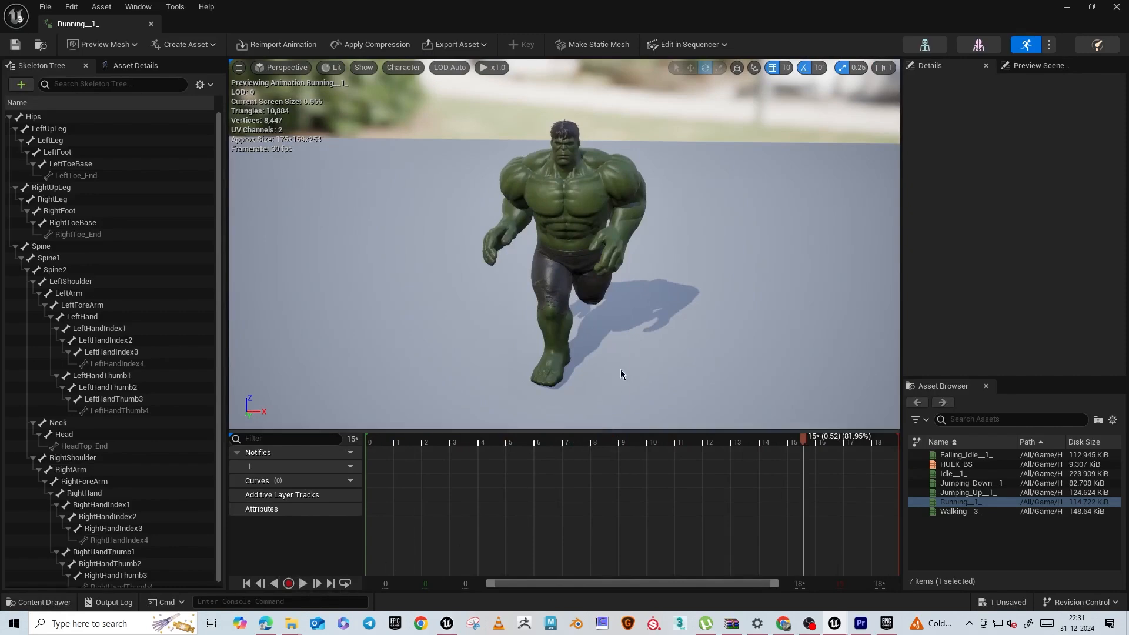
Inspect the paused running pose of the Hulk character from different angles and up close
alt+drag(520, 305, 676, 276)
mouse_move(520, 306)
middle_down()
mouse_move(635, 273)
mouse_move(509, 317)
middle_up()
alt+drag(518, 289, 376, 247)
alt+right_drag(534, 286, 594, 286)
alt+drag(535, 286, 470, 311)
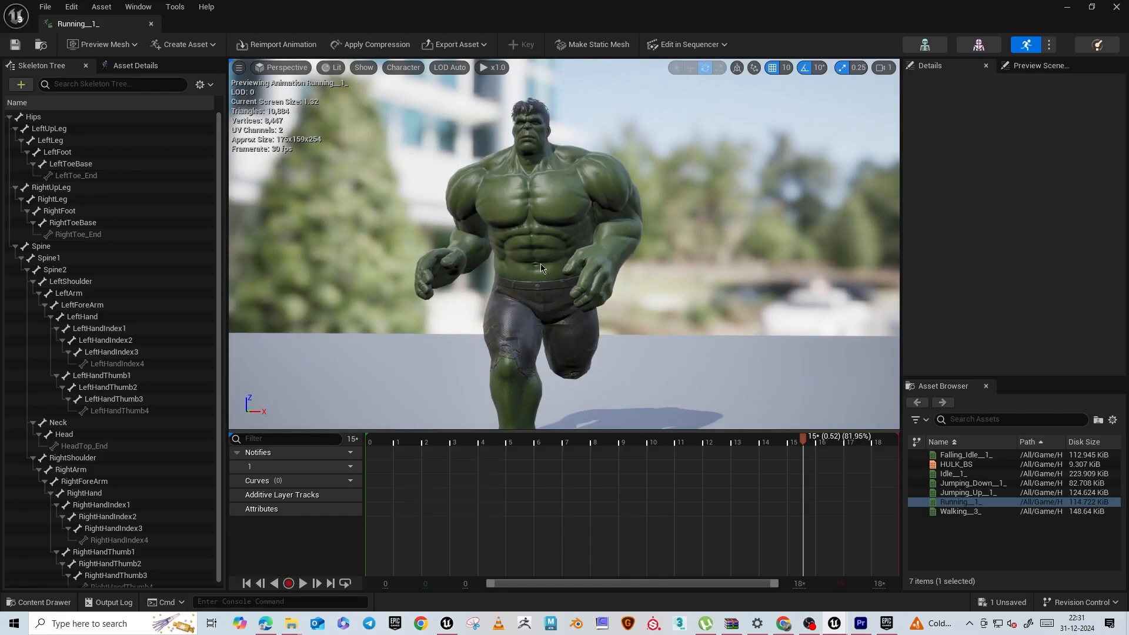
alt+drag(503, 268, 492, 266)
middle_drag(492, 265, 618, 334)
middle_drag(498, 313, 457, 252)
alt+drag(492, 231, 484, 219)
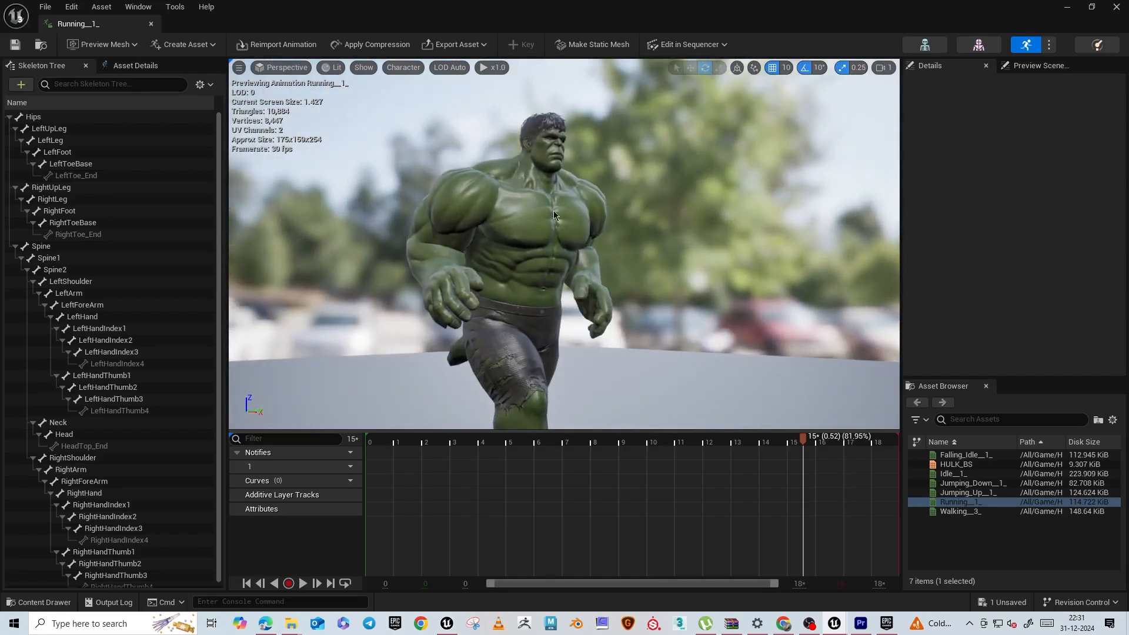
Select the RightUpLeg, RightLeg and RightFoot bones one after another and look through the rest of the skeleton hierarchy
click(50, 188)
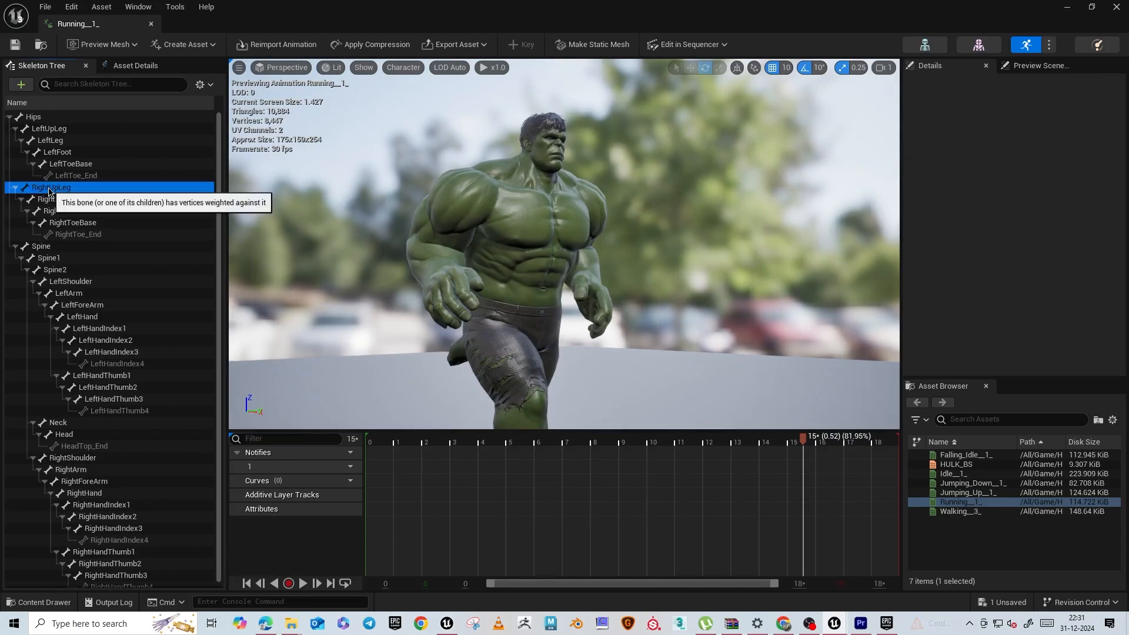
click(52, 200)
click(61, 213)
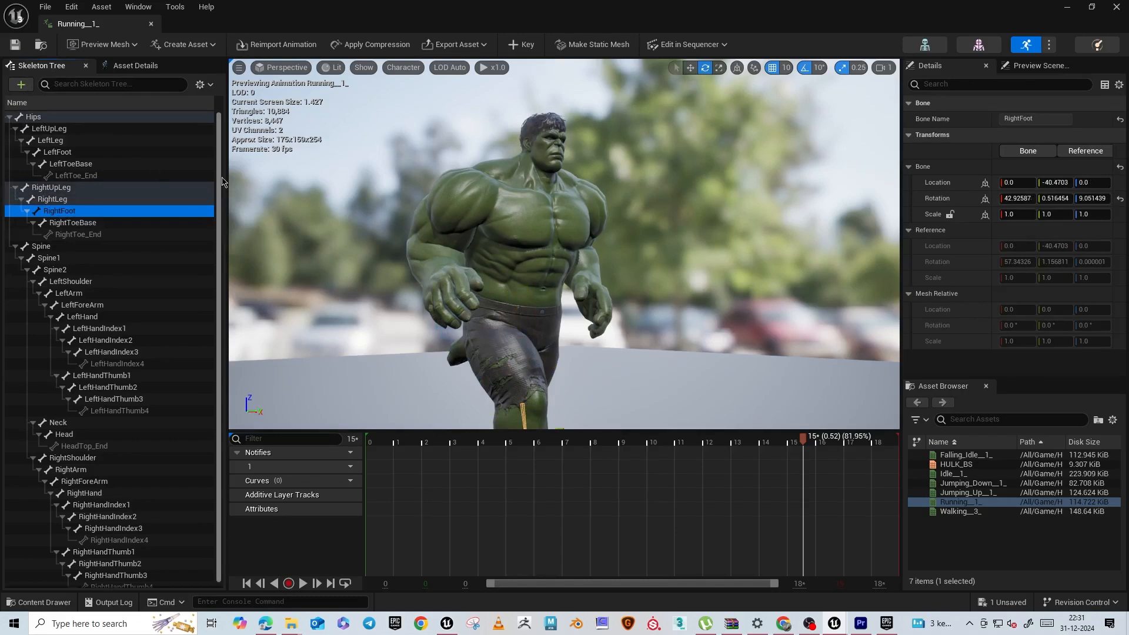
drag(218, 155, 225, 235)
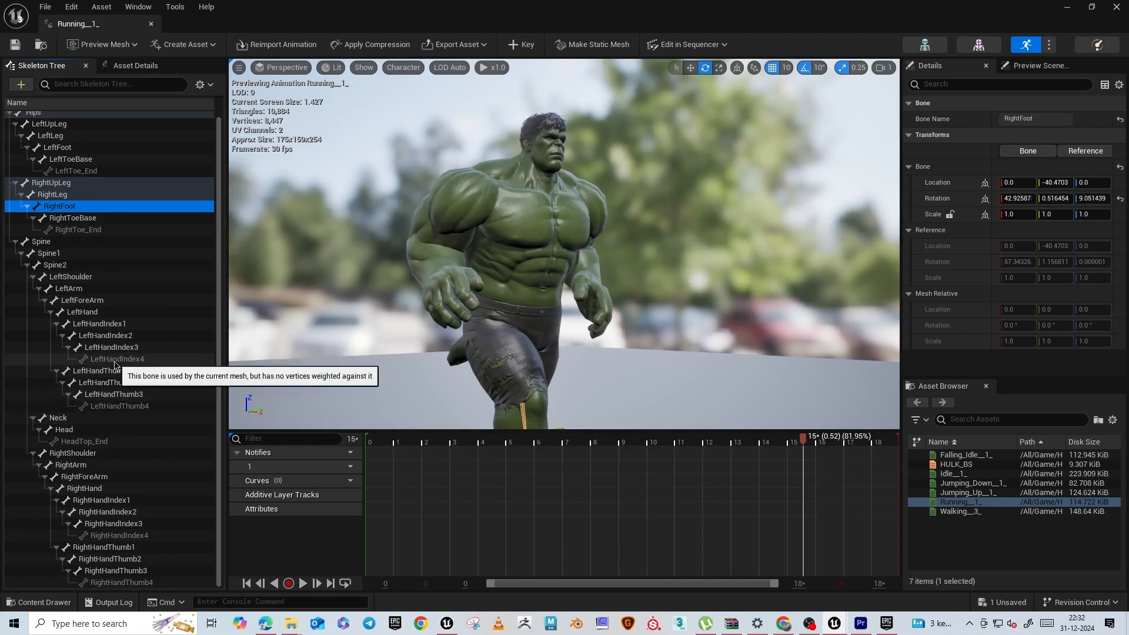
View the animation's asset details, then return to the skeleton hierarchy and select the LeftUpLeg bone
click(129, 67)
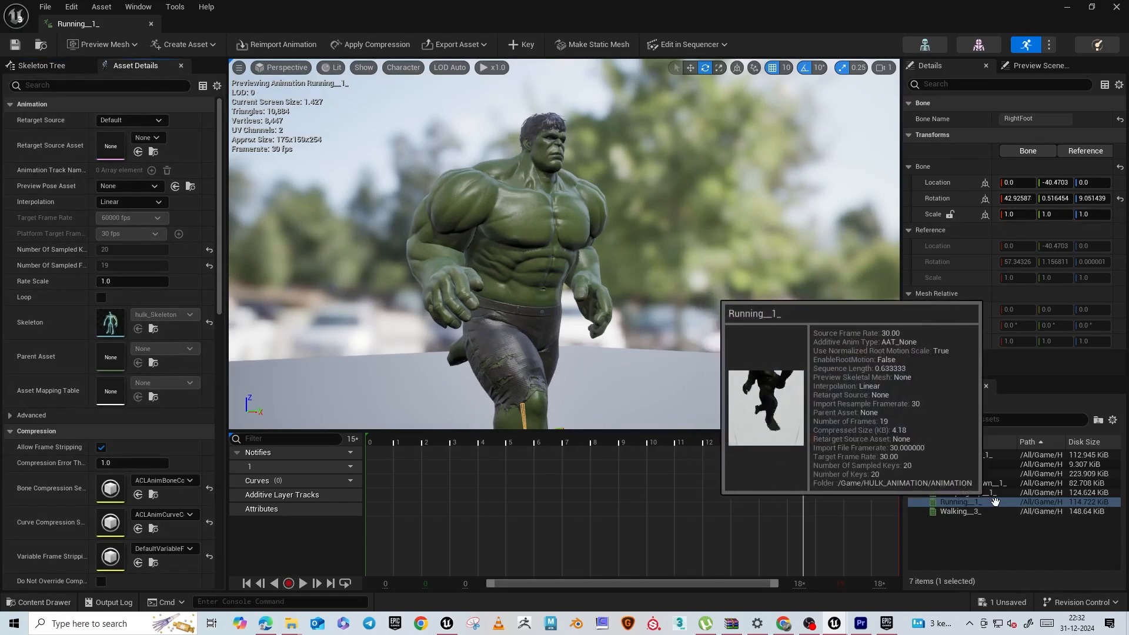
click(49, 70)
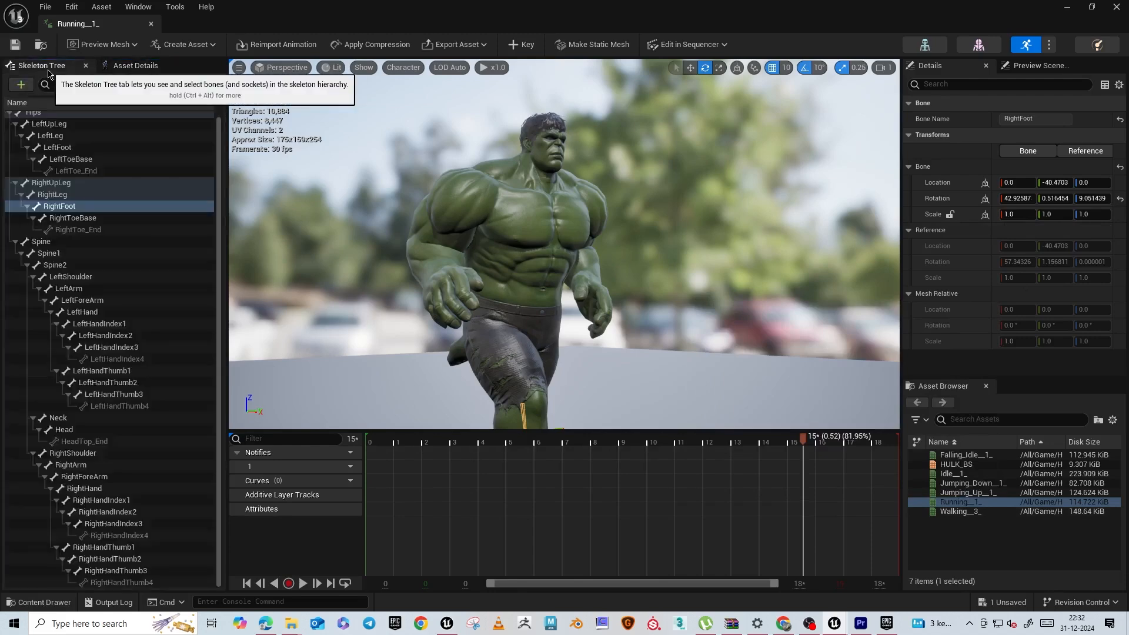
click(53, 124)
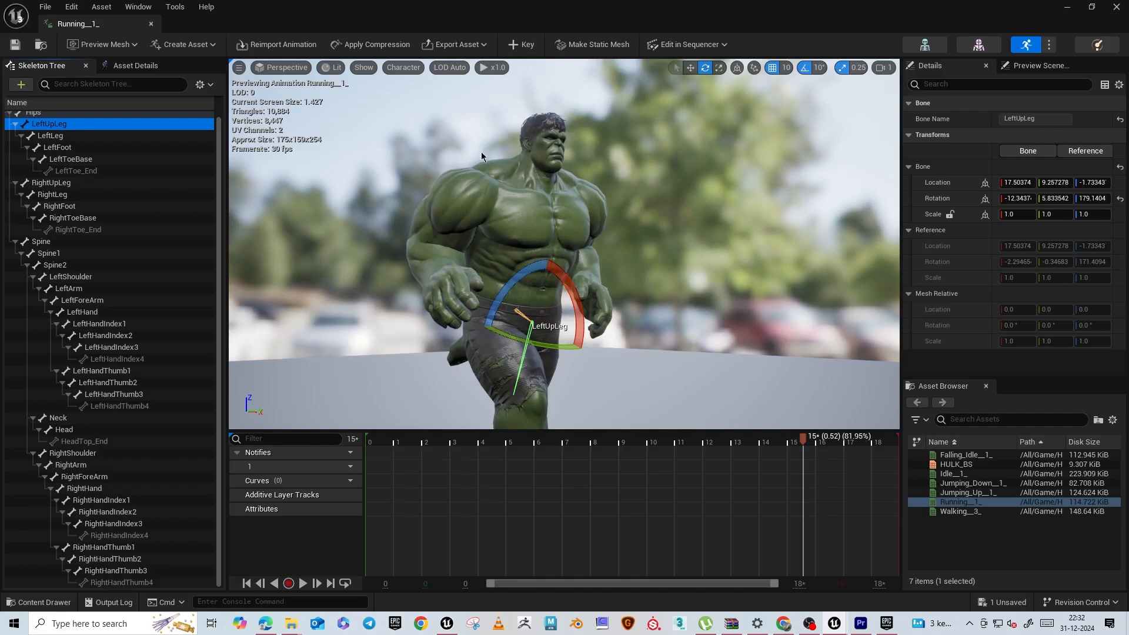
Clear the bone selection and set the viewport's bone drawing to All Hierarchy
right_drag(546, 411, 518, 423)
key(s)
click(649, 325)
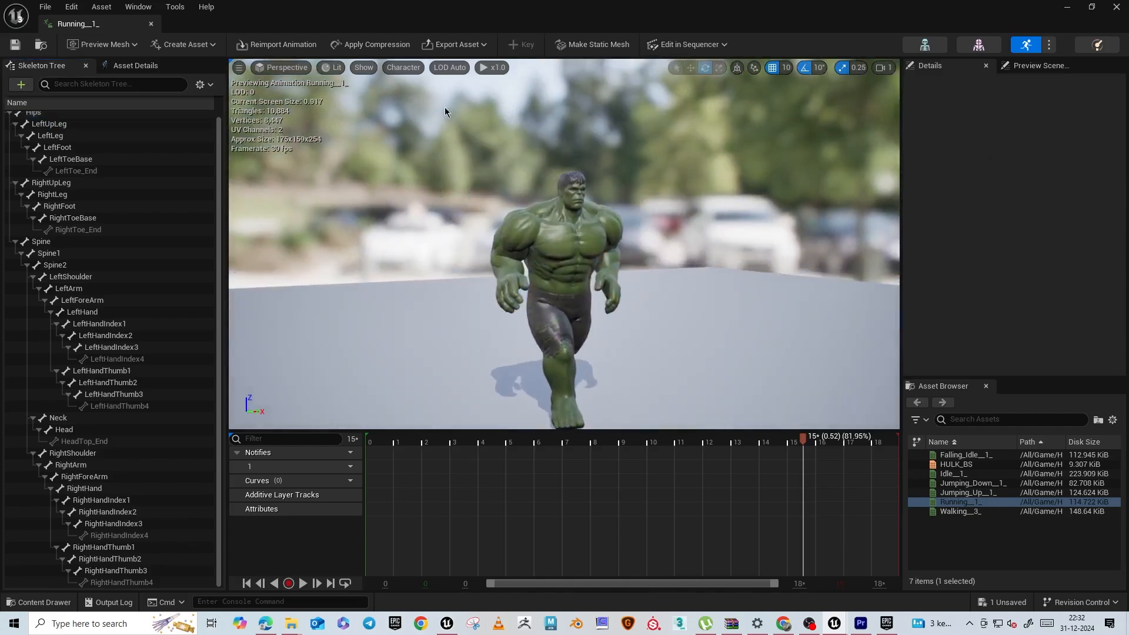
click(403, 68)
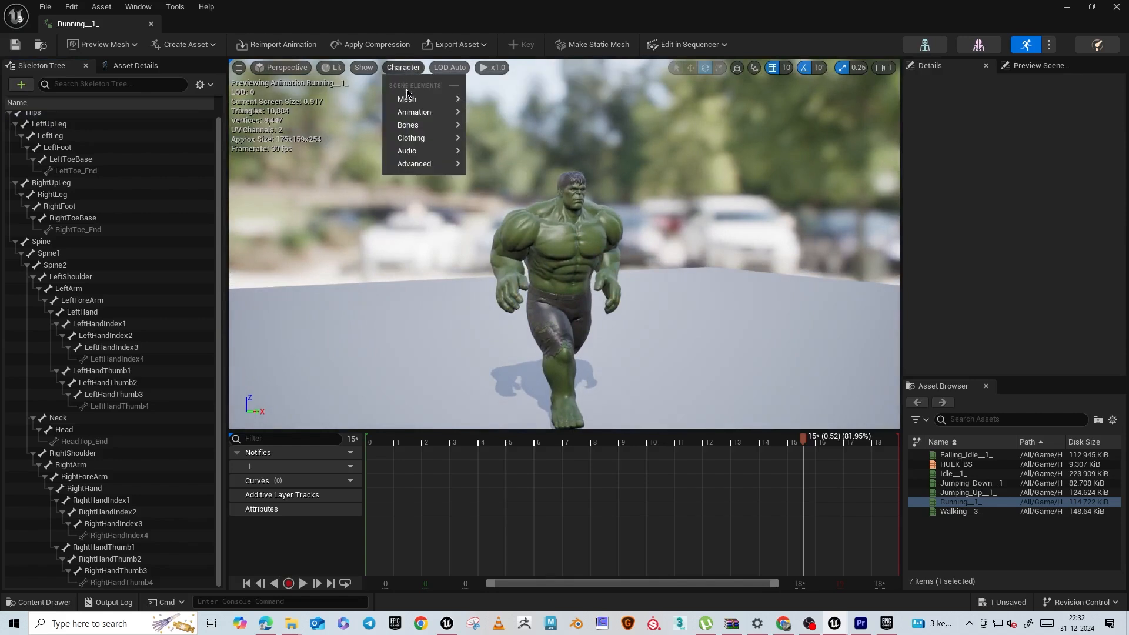
mouse_move(436, 130)
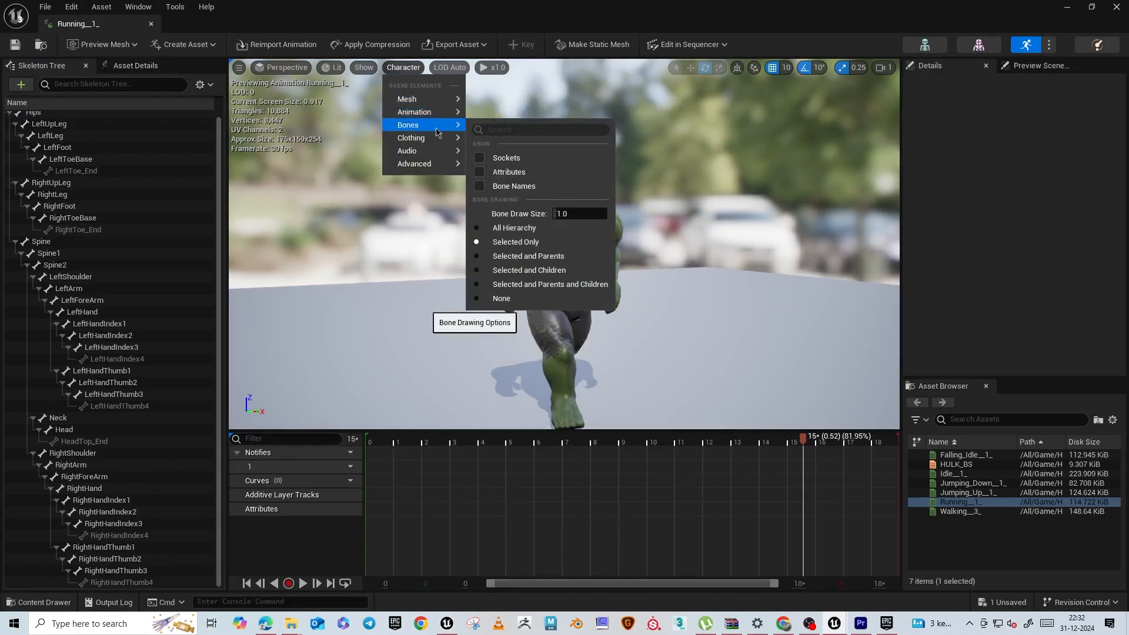
click(493, 229)
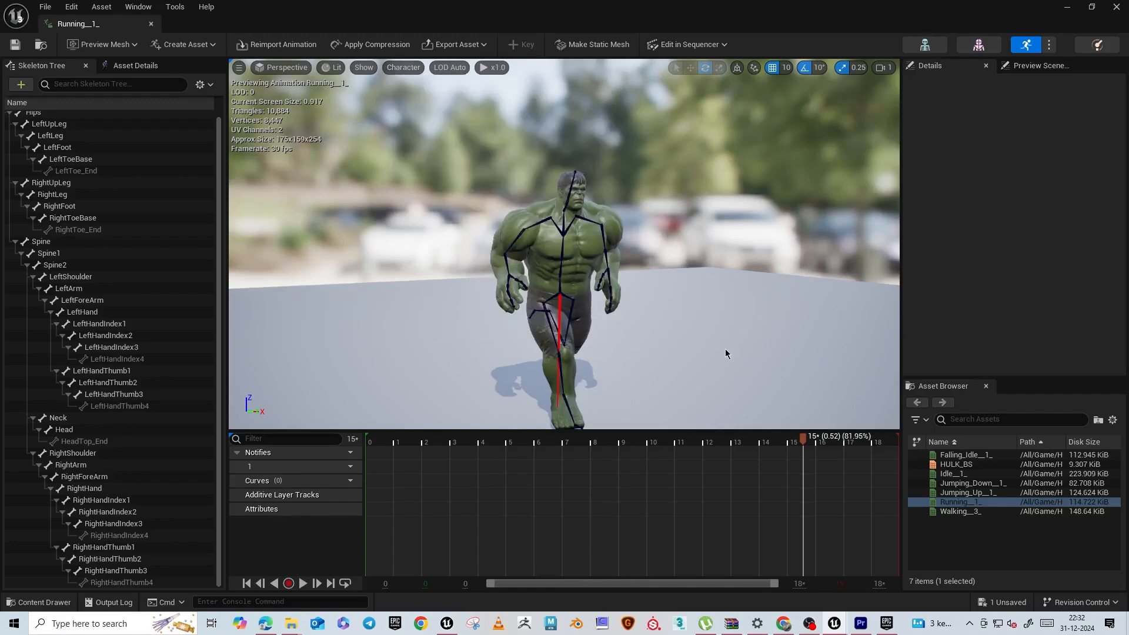
Examine the full bone hierarchy drawn over the paused running Hulk from the side and up close
alt+drag(691, 354, 741, 377)
middle_drag(794, 384, 802, 384)
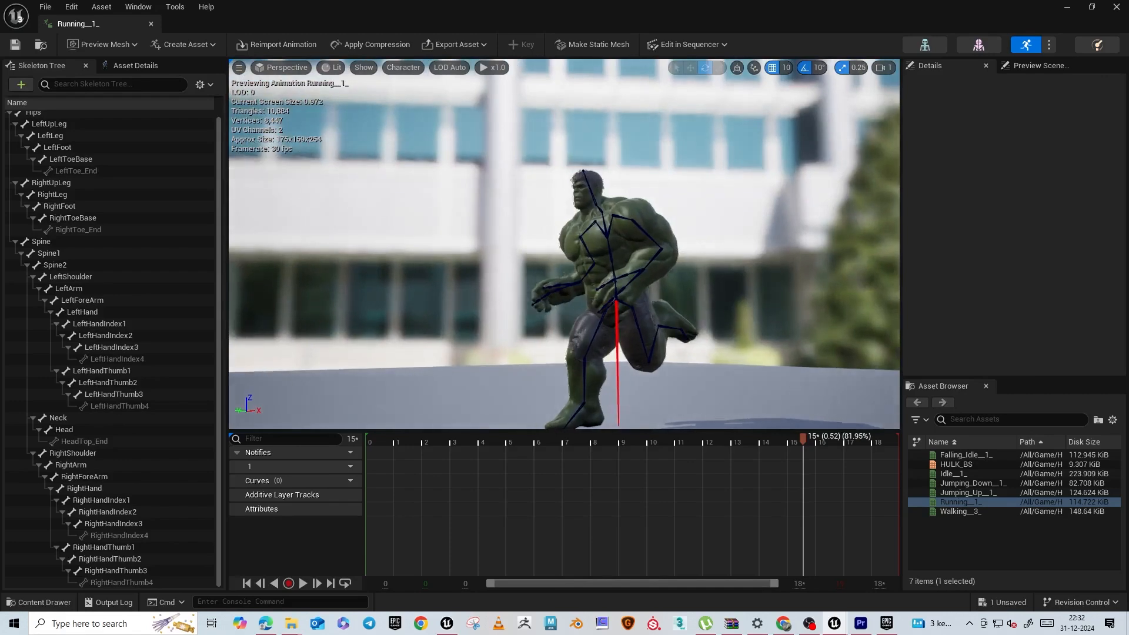
scroll(744, 351, up, 3)
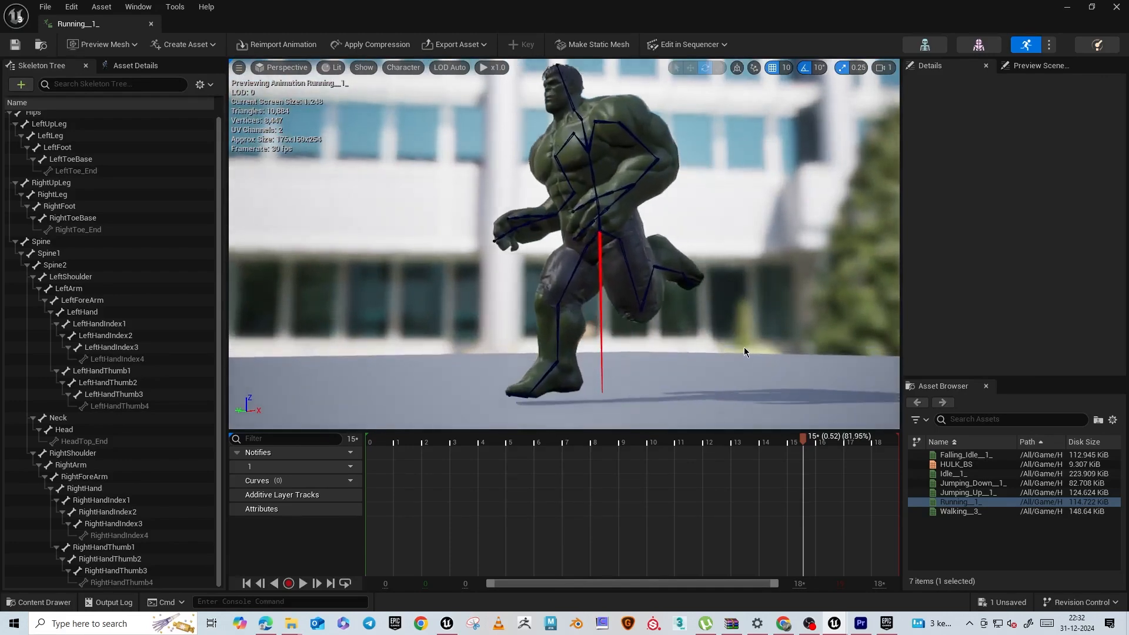
alt+drag(743, 351, 709, 341)
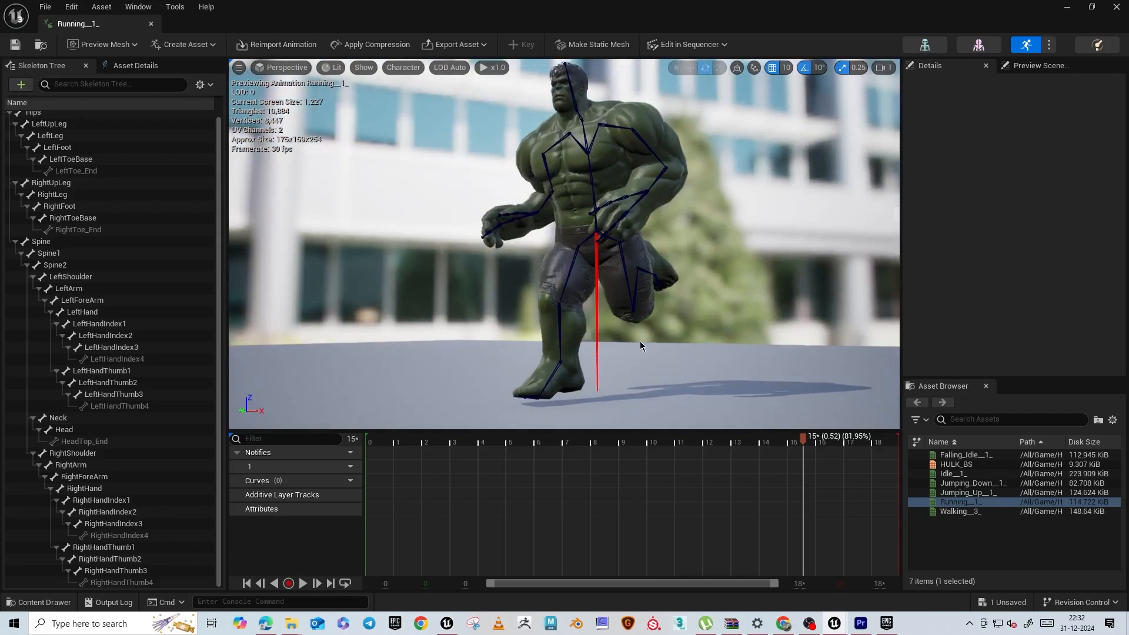
alt+drag(640, 346, 673, 290)
mouse_move(672, 290)
middle_down()
mouse_move(682, 247)
mouse_move(688, 282)
middle_up()
scroll(688, 282, up, 4)
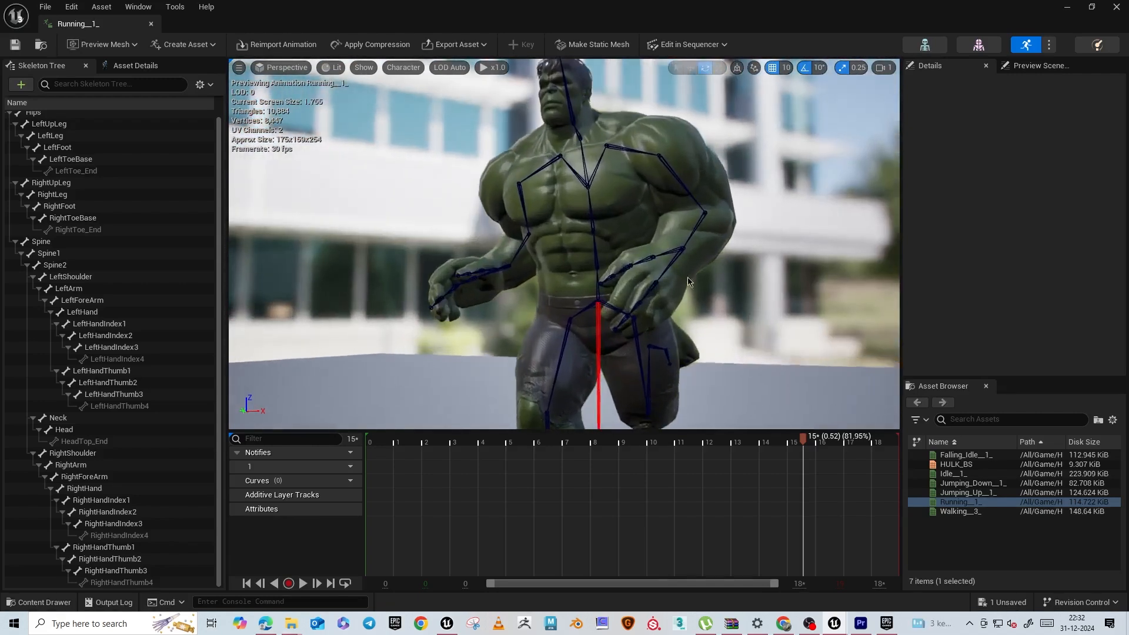
Try rotating the LeftShoulder bone by about 20° in the viewport, and undo the rotation
click(608, 146)
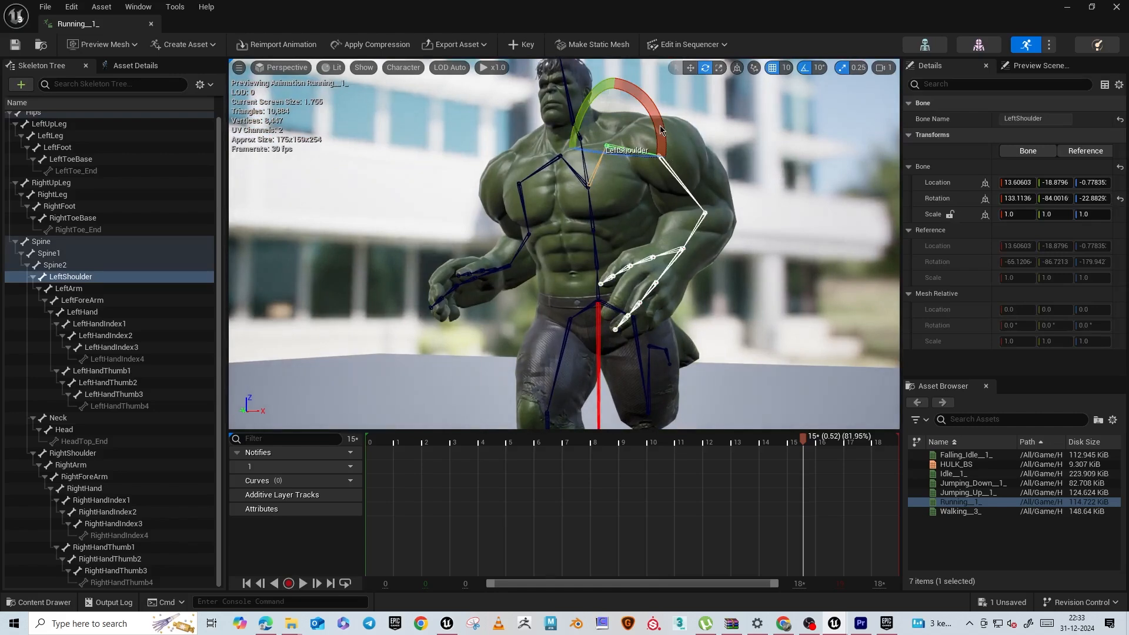
mouse_move(662, 135)
mouse_down()
mouse_move(644, 109)
mouse_move(662, 135)
mouse_move(644, 109)
mouse_move(654, 122)
mouse_move(635, 170)
mouse_move(652, 120)
mouse_move(641, 147)
mouse_move(653, 121)
mouse_move(644, 147)
mouse_move(661, 130)
mouse_up()
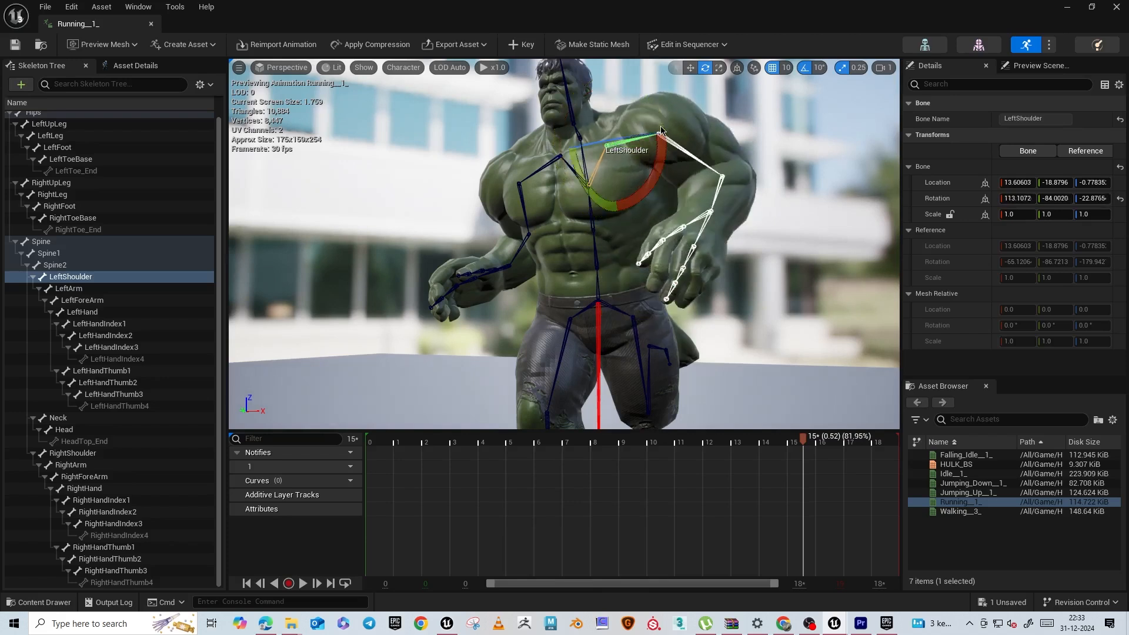
key(ctrl+z)
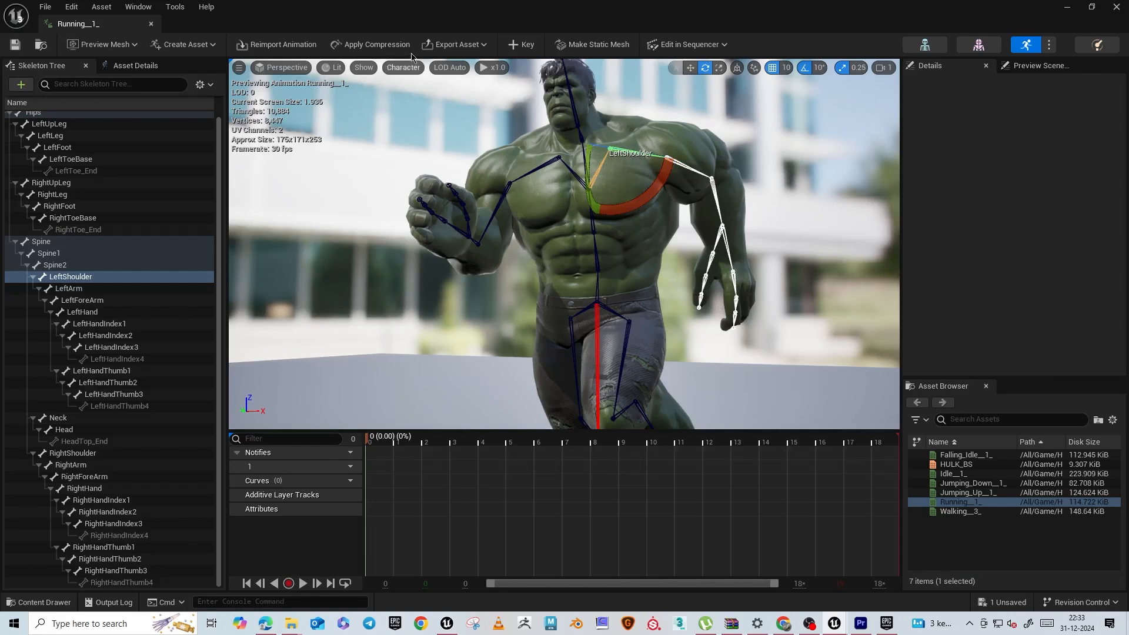
Set the bone drawing to Selected Only and clear the LeftShoulder bone selection
click(407, 70)
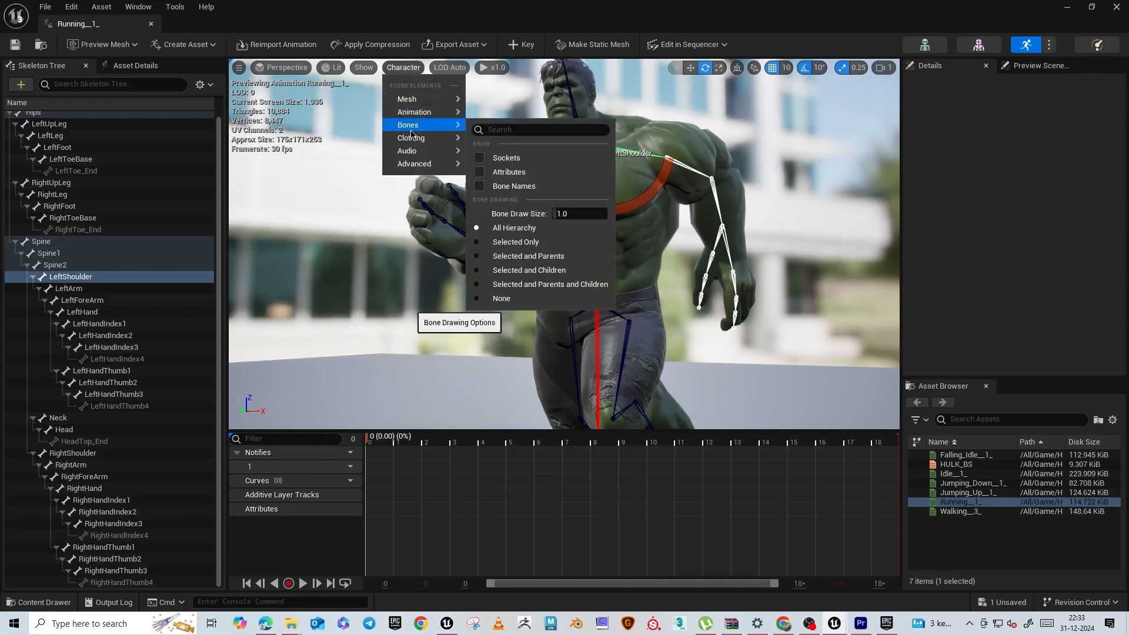
click(524, 242)
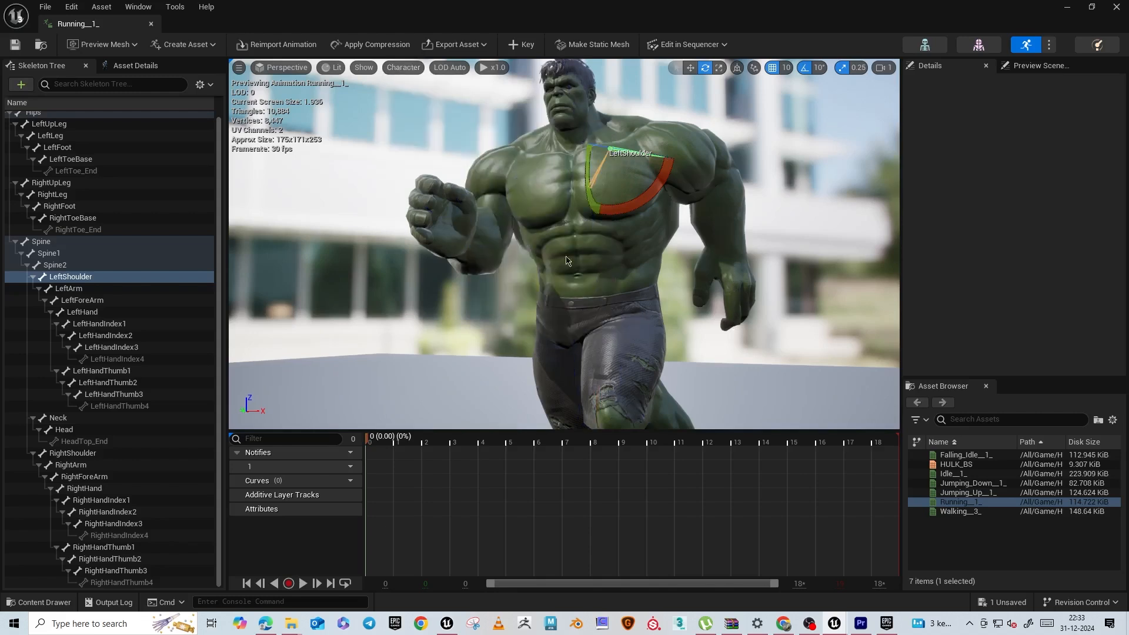
click(731, 352)
alt+drag(707, 367, 764, 366)
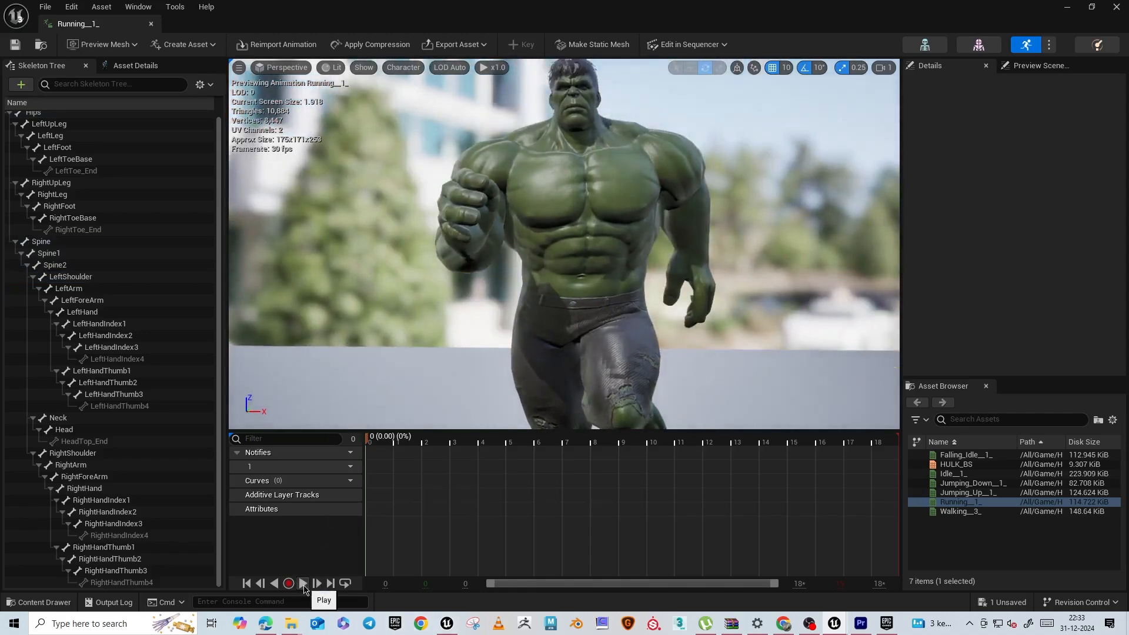
Play the running animation briefly, pause it, and scrub the playhead to just past frame 9
click(303, 583)
click(303, 584)
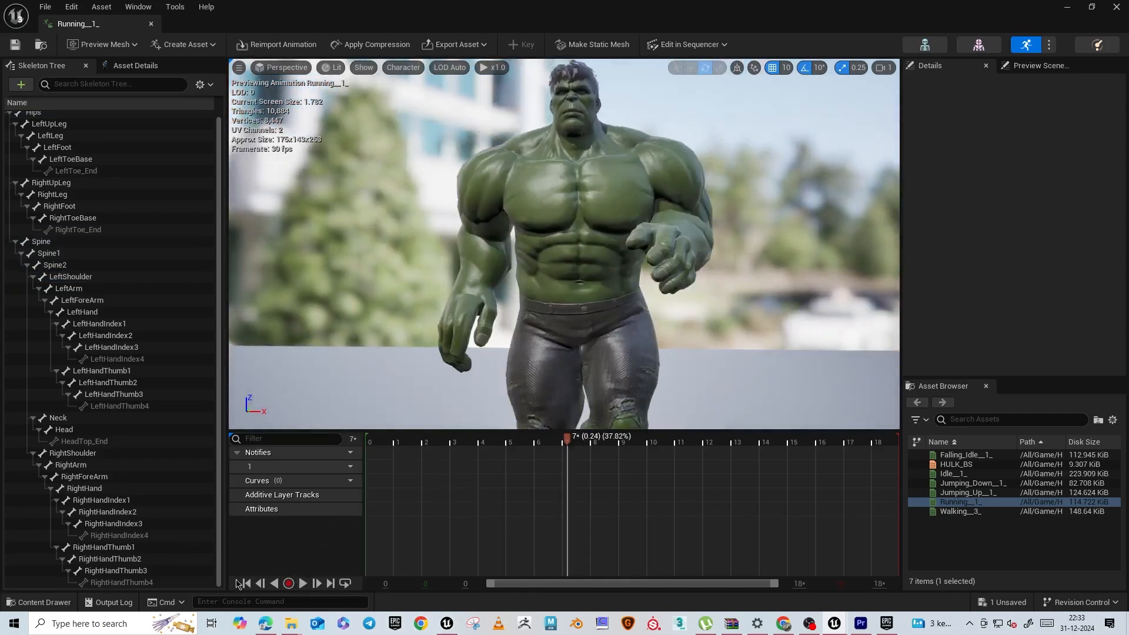
drag(566, 438, 644, 456)
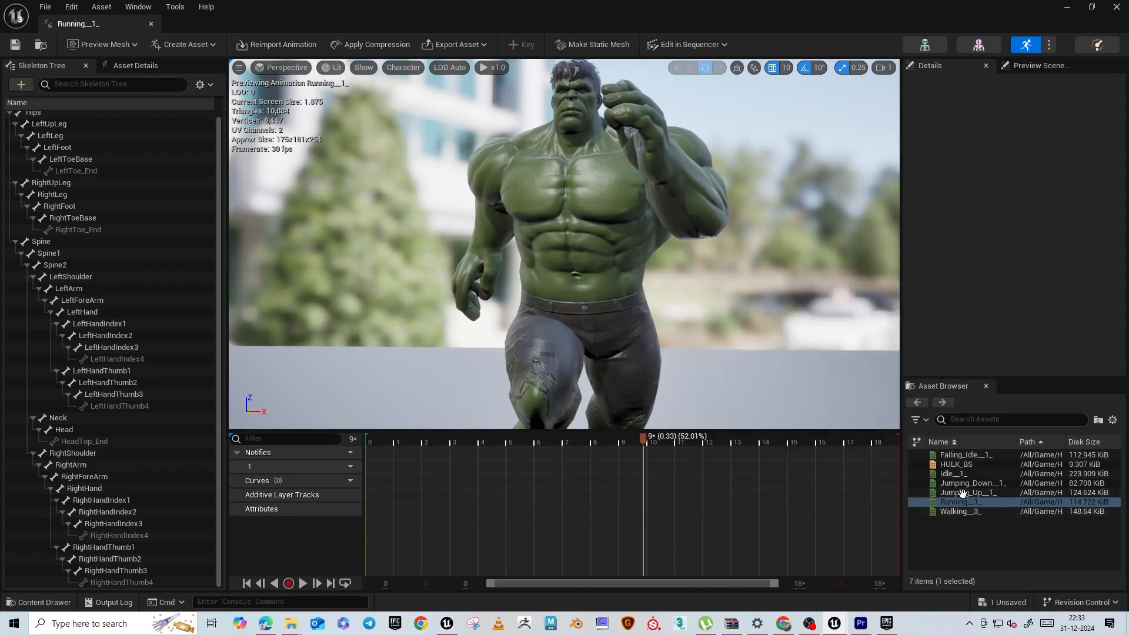
Preview the Jumping_Down__1_, Idle__1_ and Walking__3_ animations one after another in an enlarged viewport
click(961, 483)
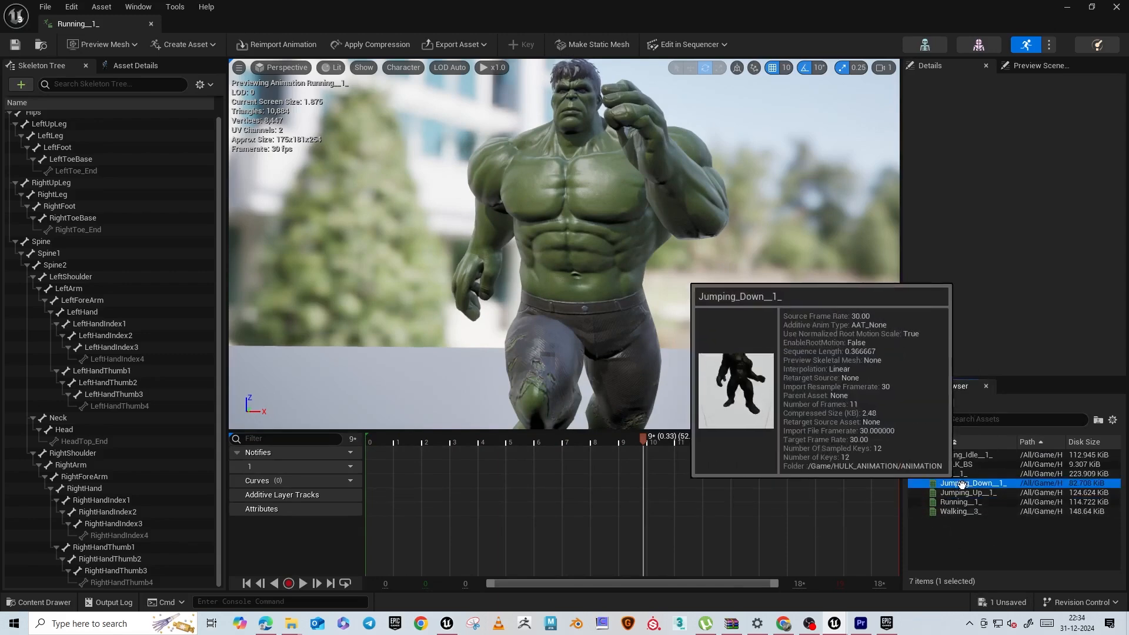
double_click(962, 484)
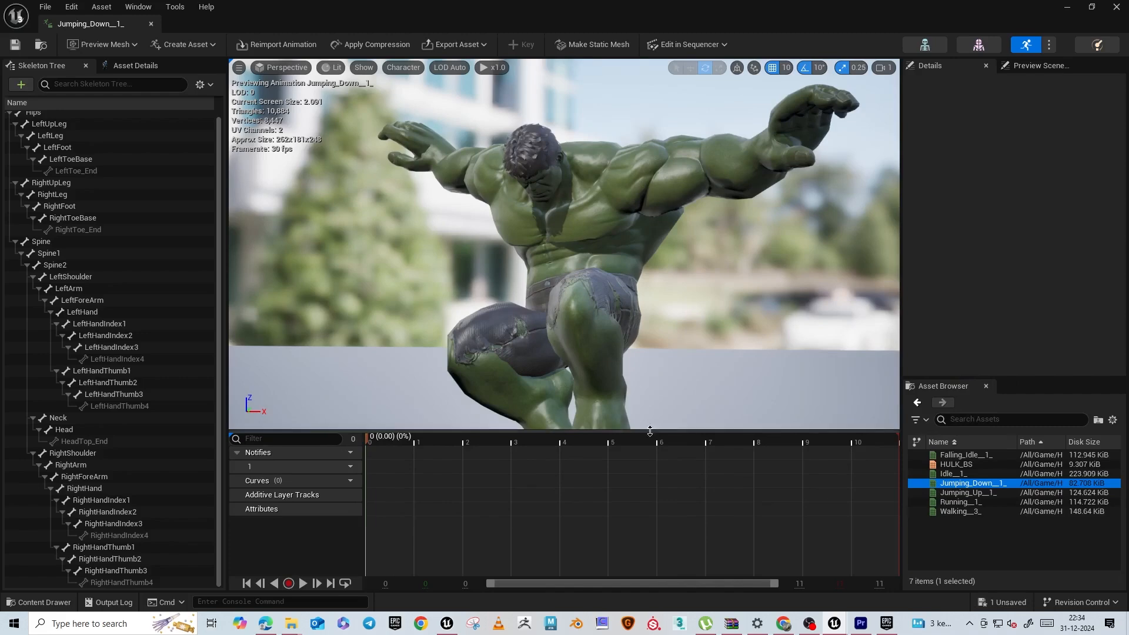
drag(651, 433, 651, 471)
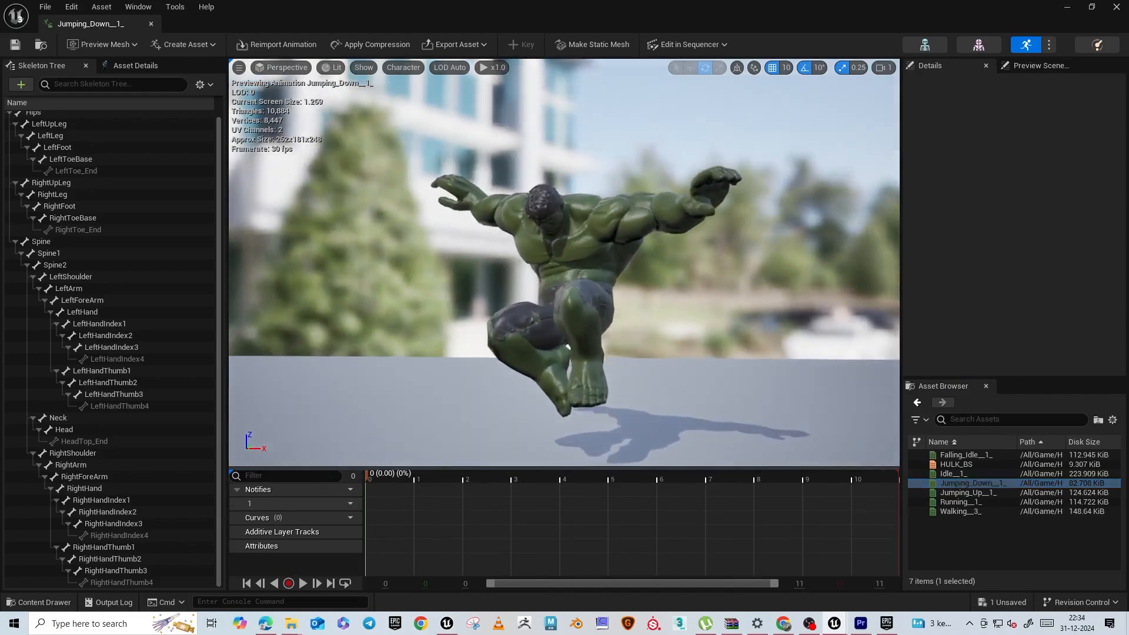
double_click(964, 474)
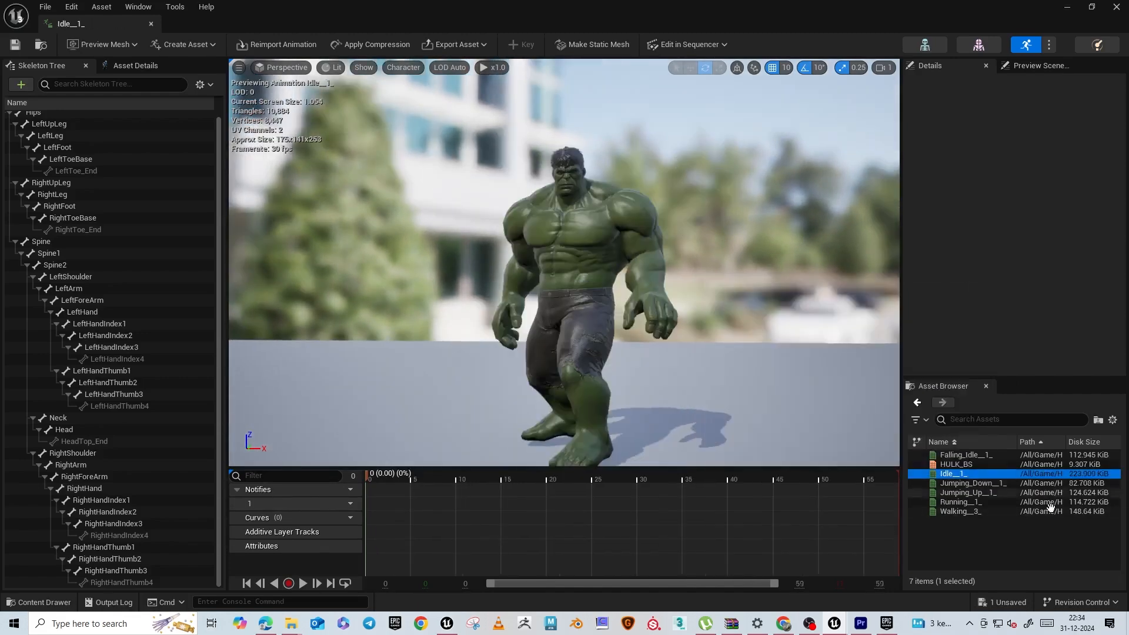
double_click(967, 511)
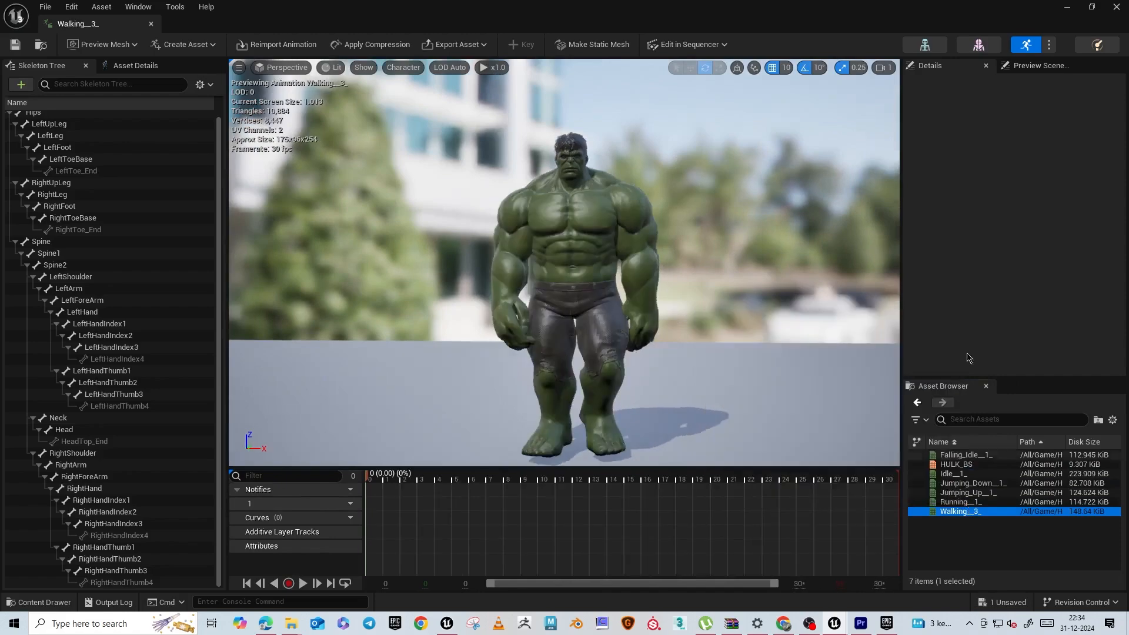
Inspect the Hulk's starting pose in the Walking__3_ animation from the front and the side
alt+drag(738, 344, 505, 343)
alt+right_drag(739, 343, 793, 344)
alt+drag(739, 343, 329, 377)
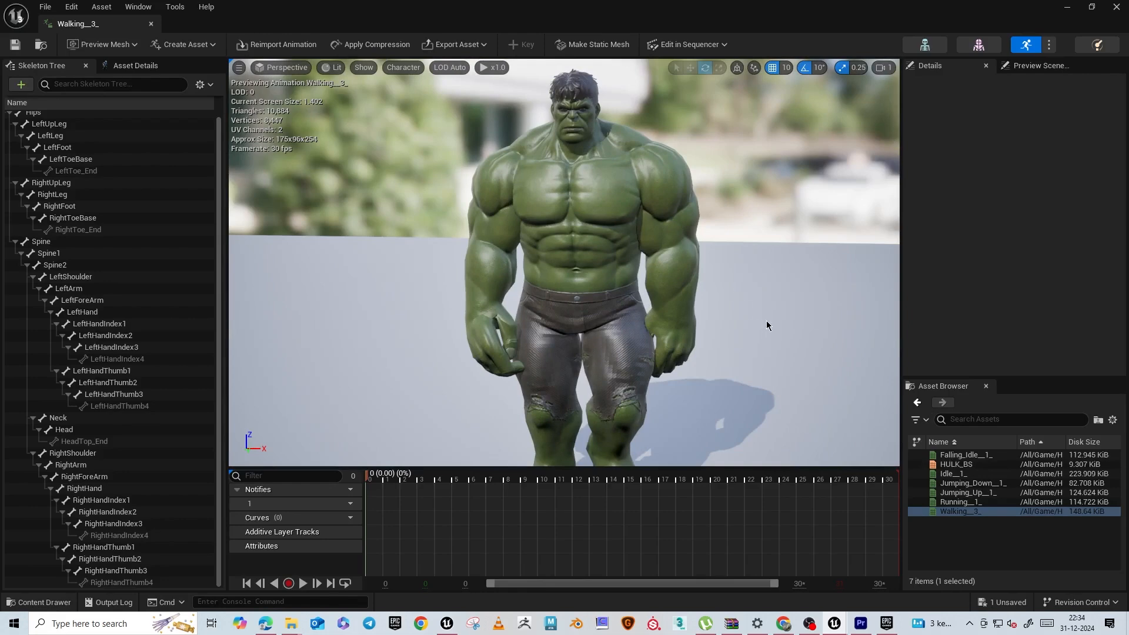
drag(766, 319, 705, 288)
scroll(695, 324, down, 5)
scroll(695, 288, up, 4)
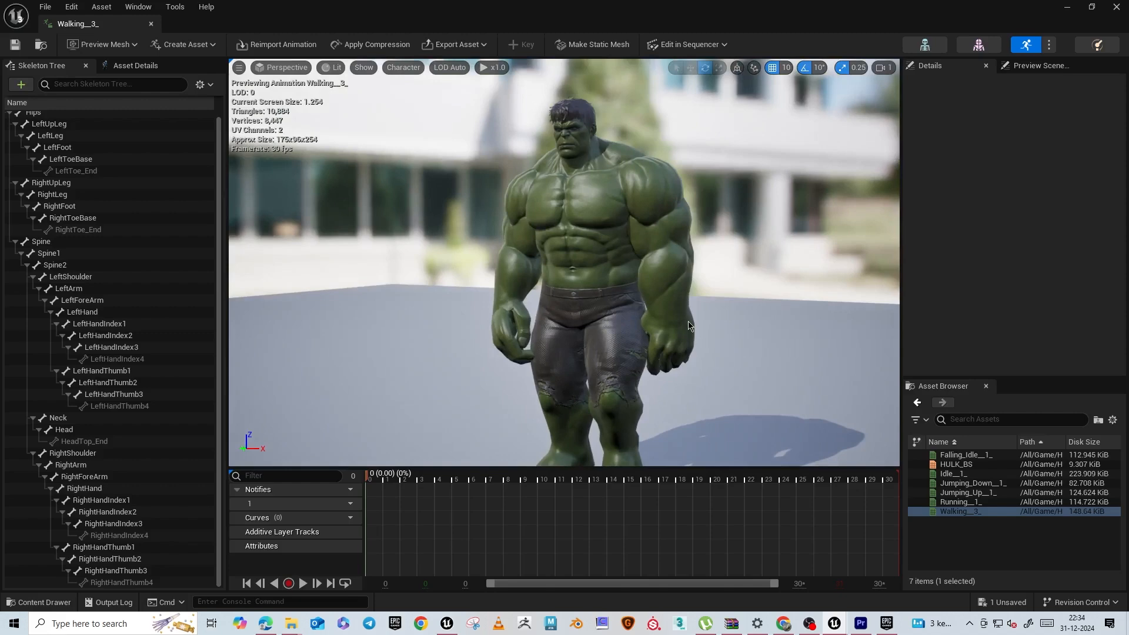
alt+drag(613, 263, 799, 294)
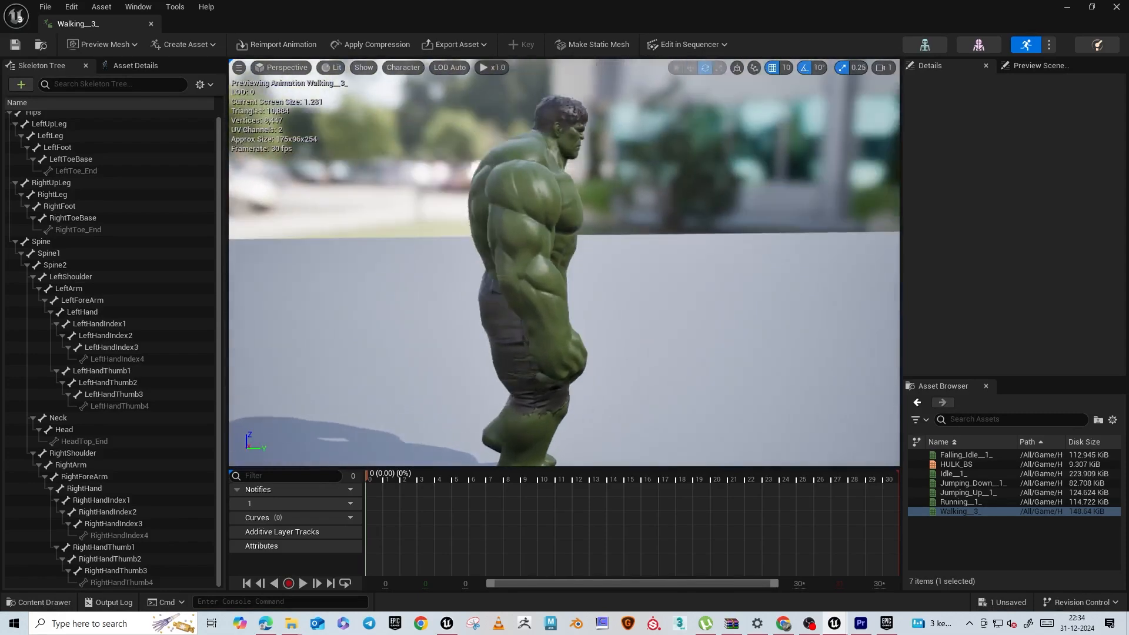
alt+right_drag(800, 294, 1026, 89)
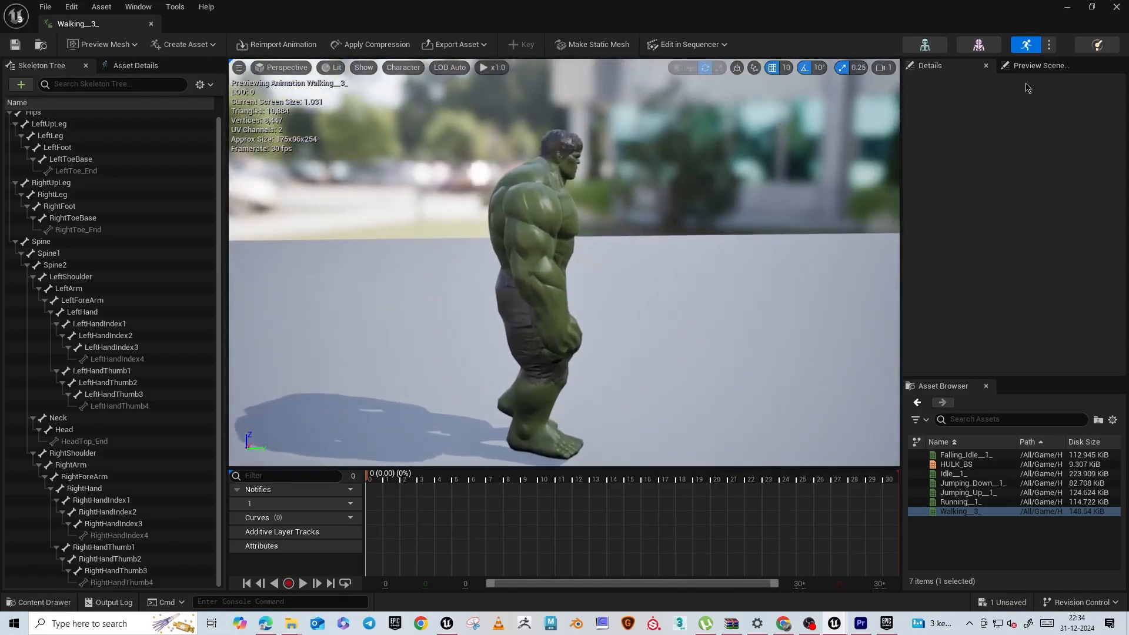
Close the Walking__3_ animation editor, minimize the Unreal level editor, and switch to Mixamo's Characters library in the browser
click(151, 24)
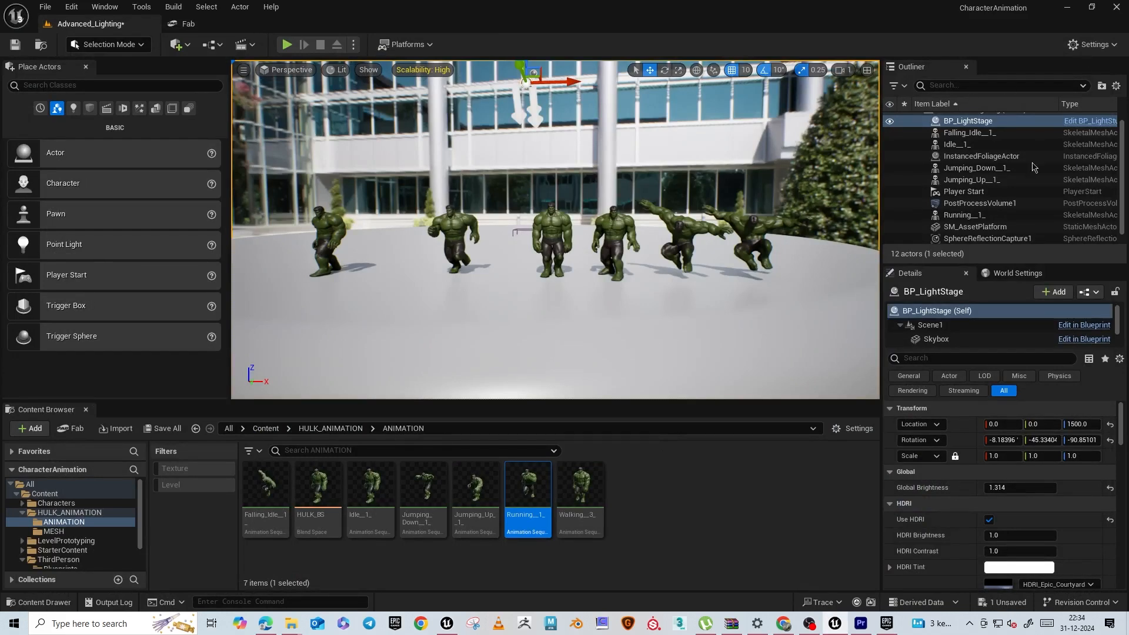
click(1068, 7)
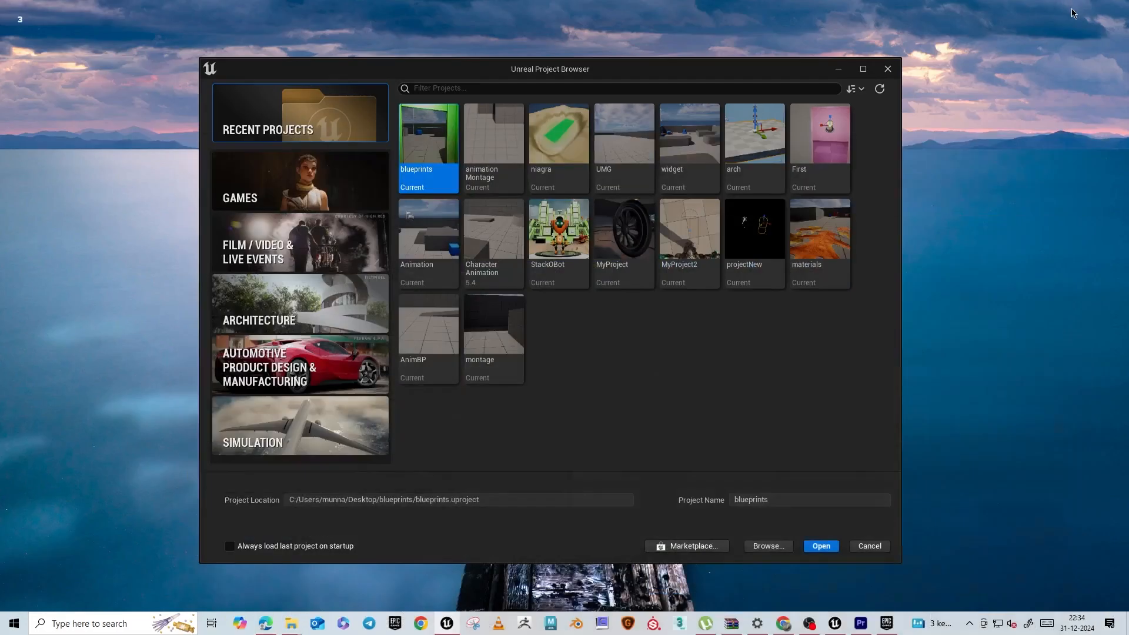
click(817, 625)
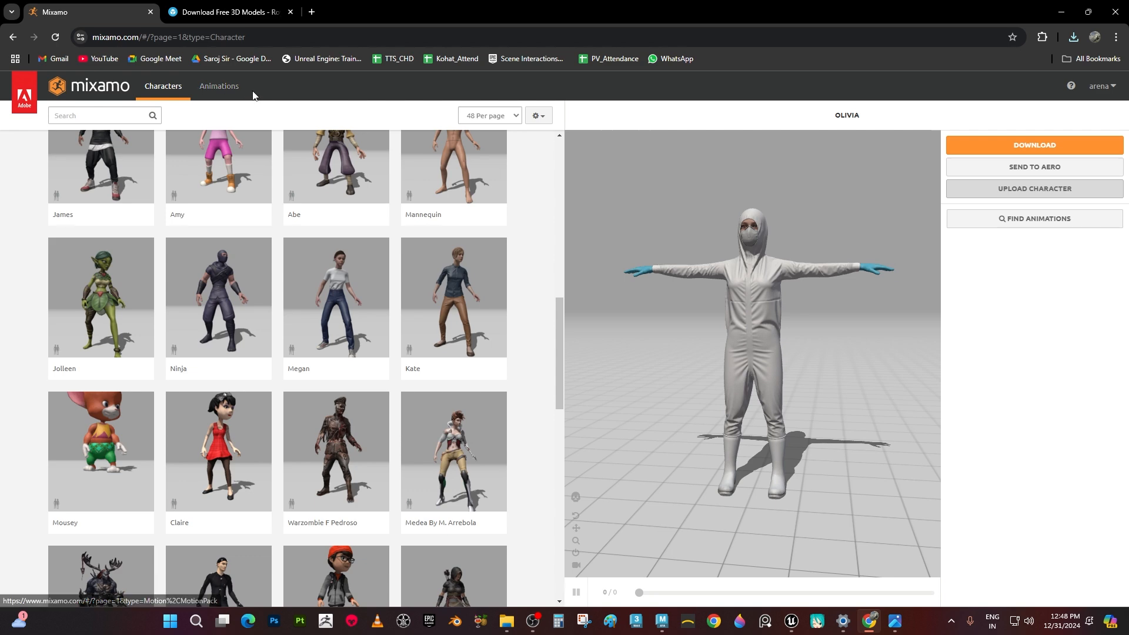
drag(553, 323, 551, 147)
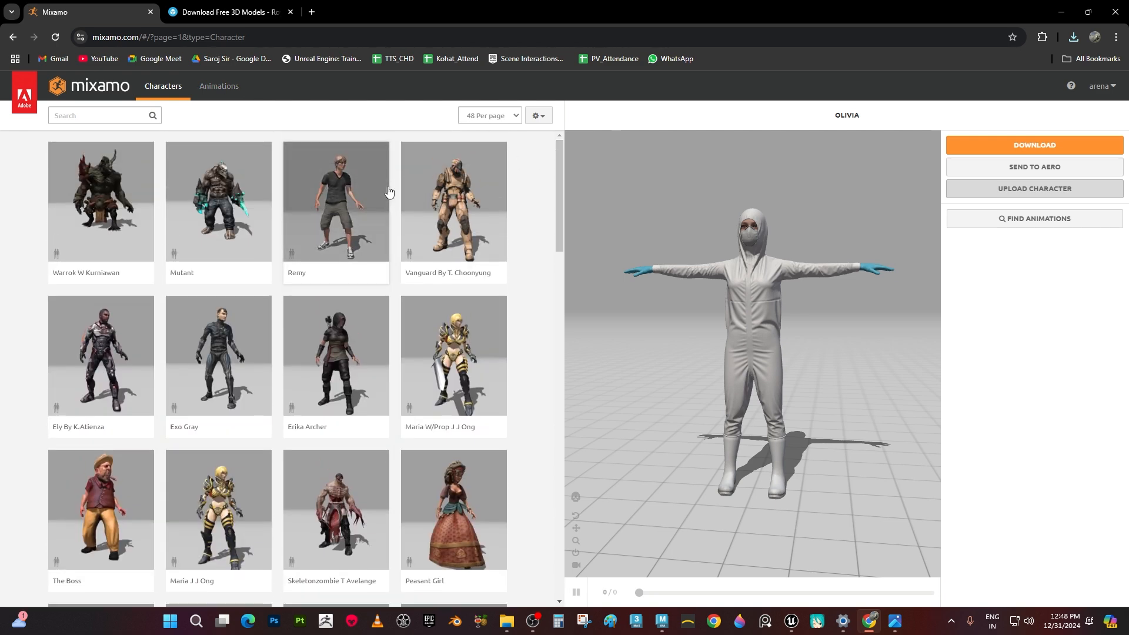
key(alt+Tab)
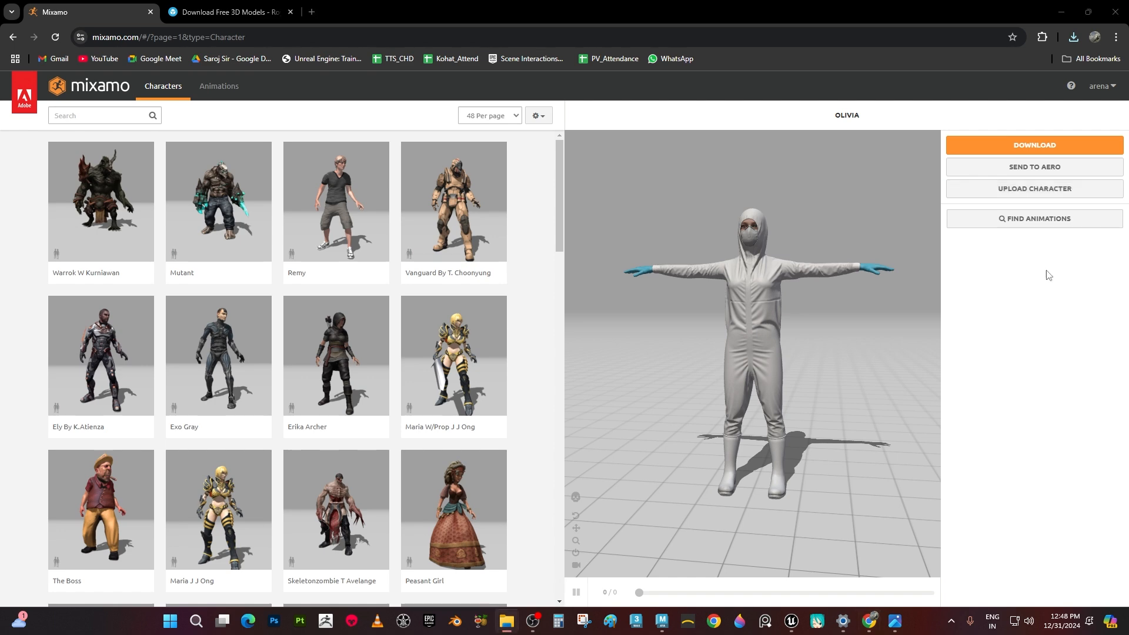
click(853, 7)
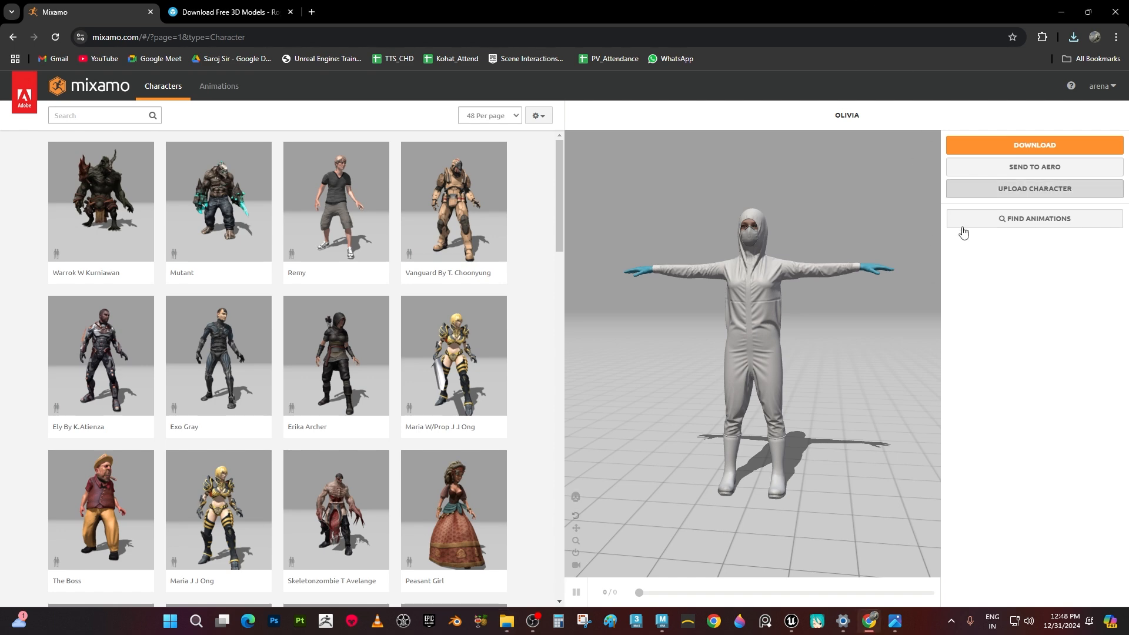
Upload the HULK FBX file from the HULK tutorial folder as a Mixamo character and accept its orientation in the Auto-Rigger
click(1028, 189)
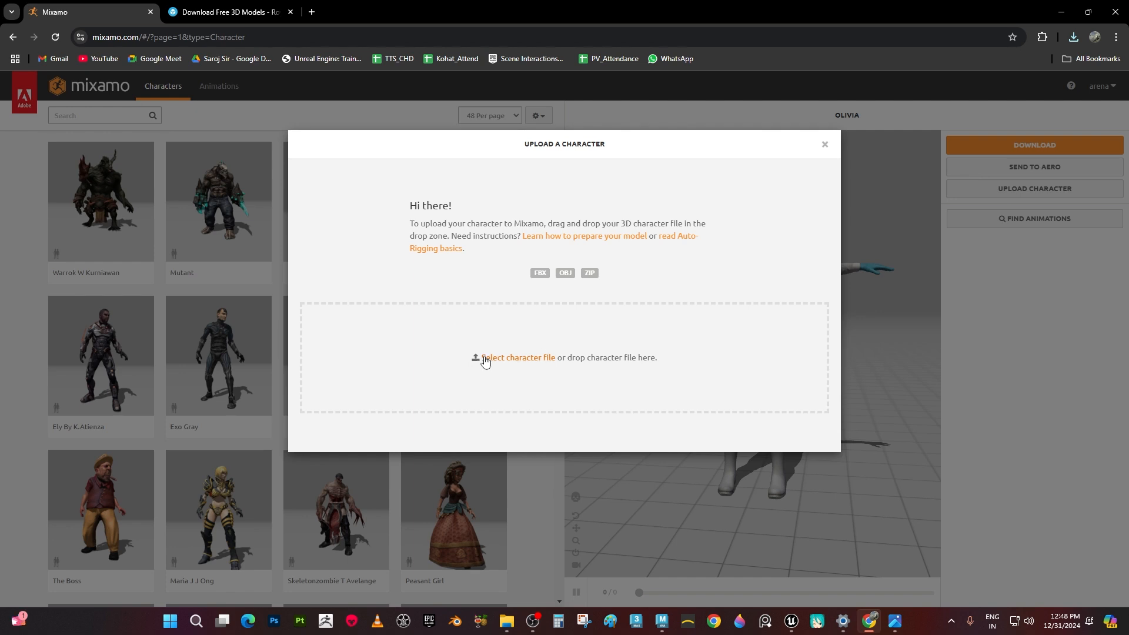
click(514, 363)
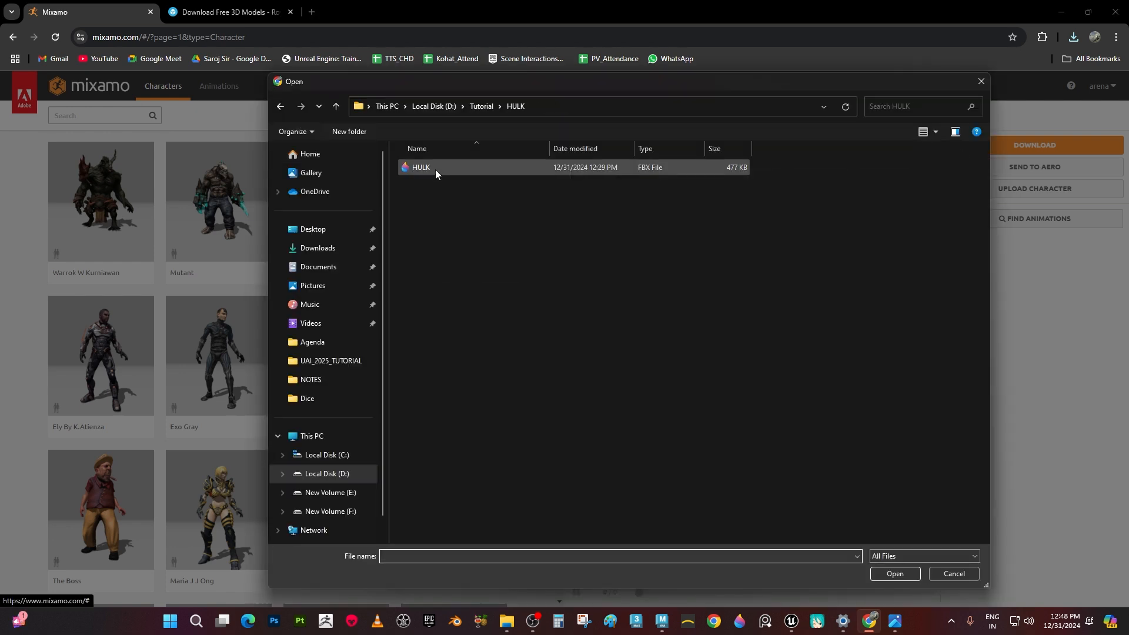
click(435, 168)
click(894, 573)
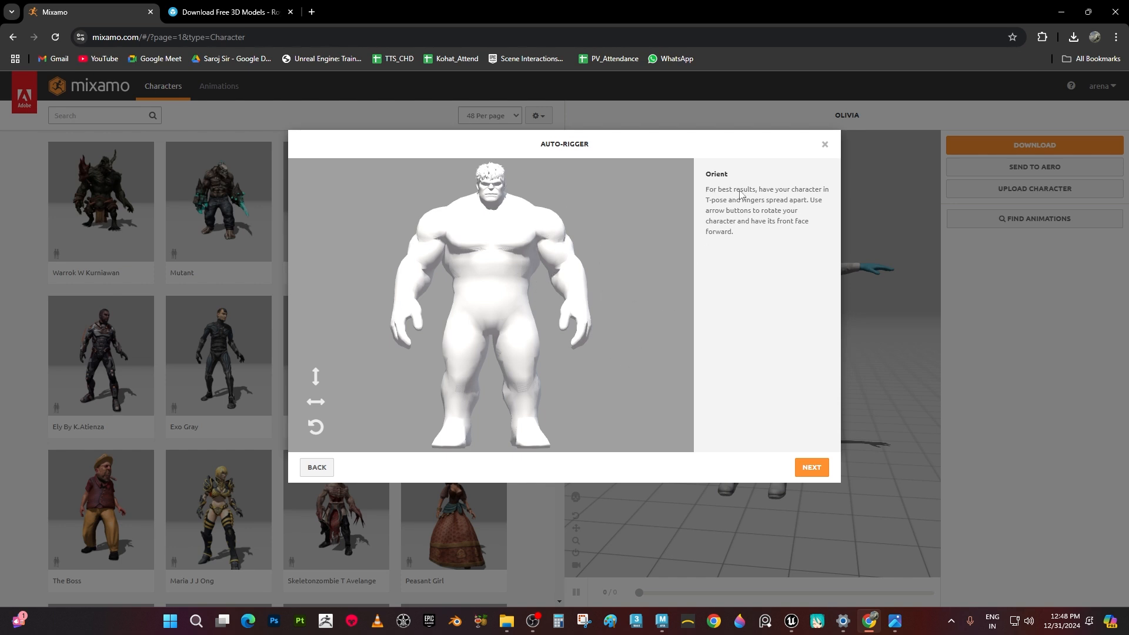
click(810, 469)
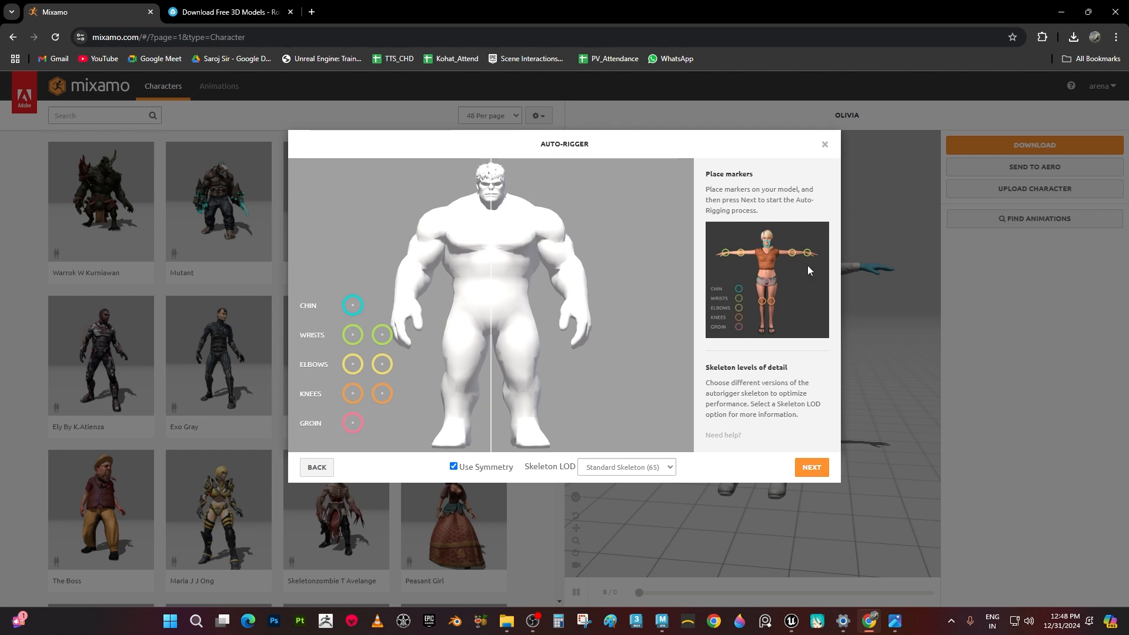
Place the chin, wrist, elbow, knee and groin markers on the Hulk in the Auto-Rigger, with symmetry enabled
mouse_move(352, 305)
mouse_down()
mouse_move(424, 286)
mouse_move(489, 229)
mouse_move(493, 203)
mouse_up()
drag(382, 334, 403, 292)
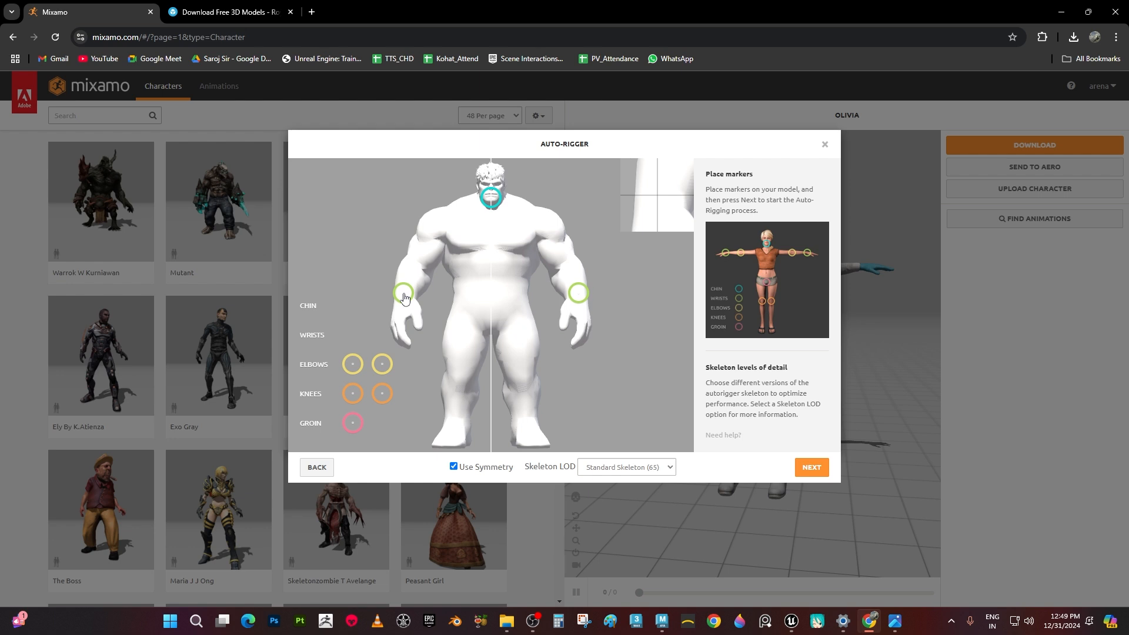
mouse_move(352, 365)
mouse_down()
mouse_move(395, 360)
mouse_move(401, 290)
mouse_move(421, 263)
mouse_up()
mouse_move(353, 395)
mouse_down()
mouse_move(434, 355)
mouse_move(460, 383)
mouse_up()
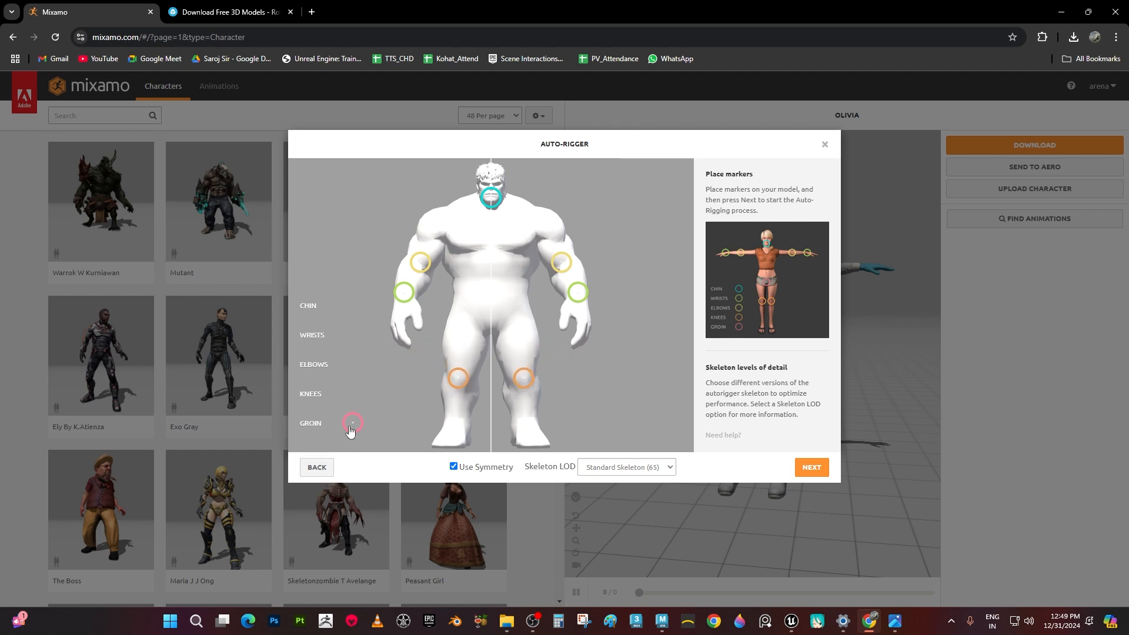
drag(353, 423, 491, 313)
Run the auto-rig with the Standard Skeleton (65), accept the result and proceed with the Hulk as the new character
click(811, 468)
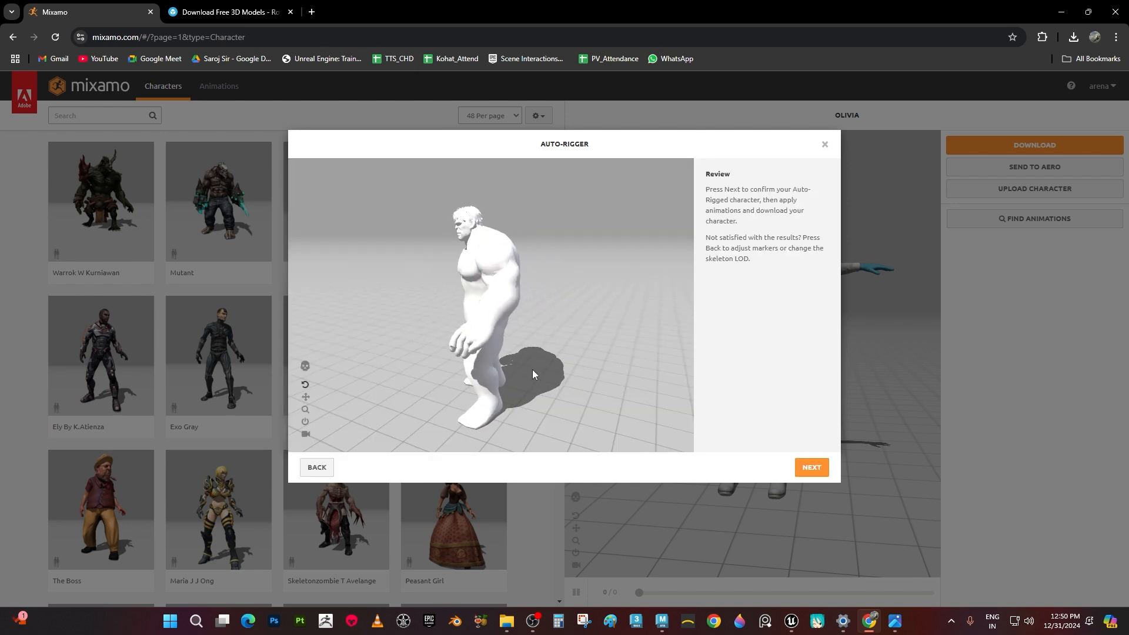
click(812, 468)
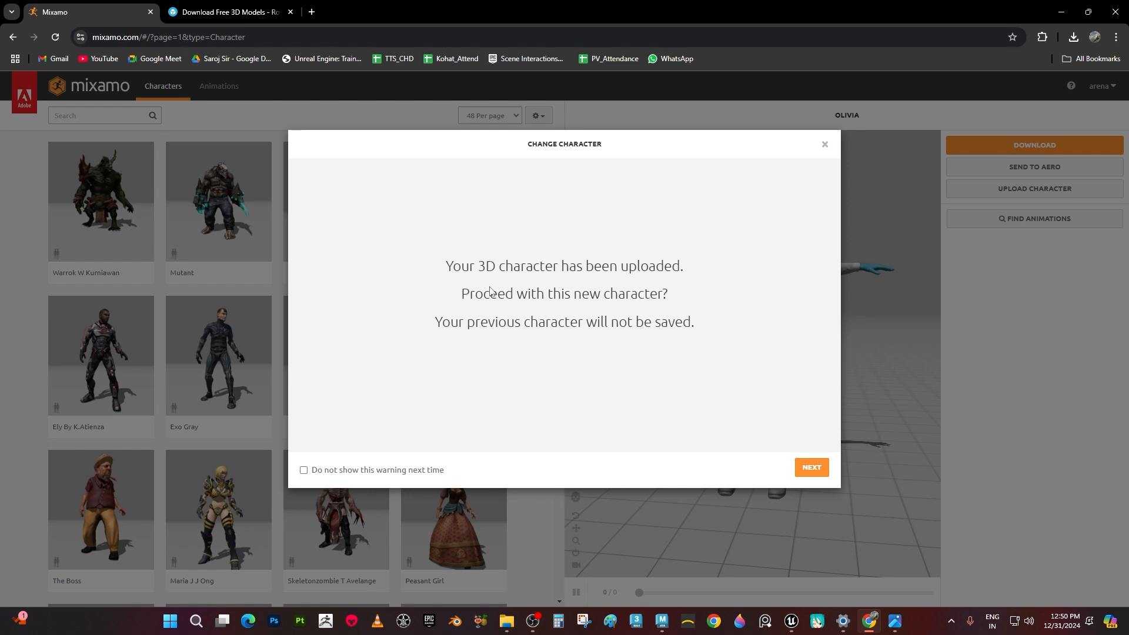
click(812, 468)
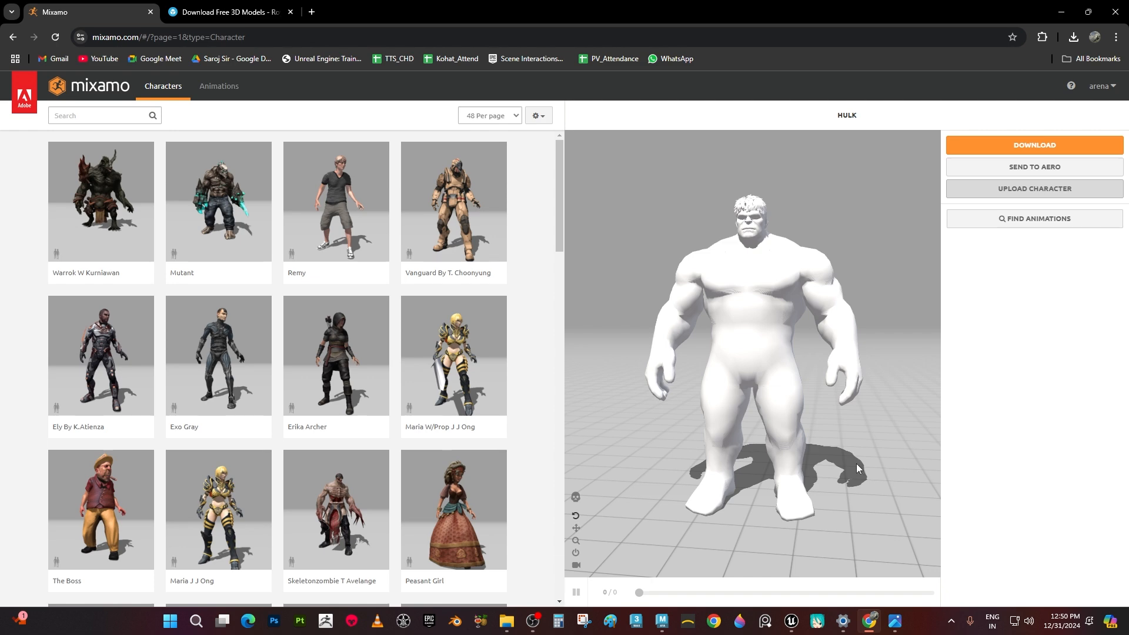
Download the rigged Hulk character as FBX Binary in T-pose
mouse_move(823, 450)
mouse_down()
mouse_move(813, 436)
mouse_move(644, 443)
mouse_move(883, 442)
mouse_move(725, 456)
mouse_move(830, 449)
mouse_move(766, 442)
mouse_move(793, 466)
mouse_move(745, 428)
mouse_move(750, 379)
mouse_move(788, 423)
mouse_move(760, 470)
mouse_move(890, 499)
mouse_move(729, 415)
mouse_move(803, 401)
mouse_move(811, 431)
mouse_move(824, 443)
mouse_move(833, 433)
mouse_up()
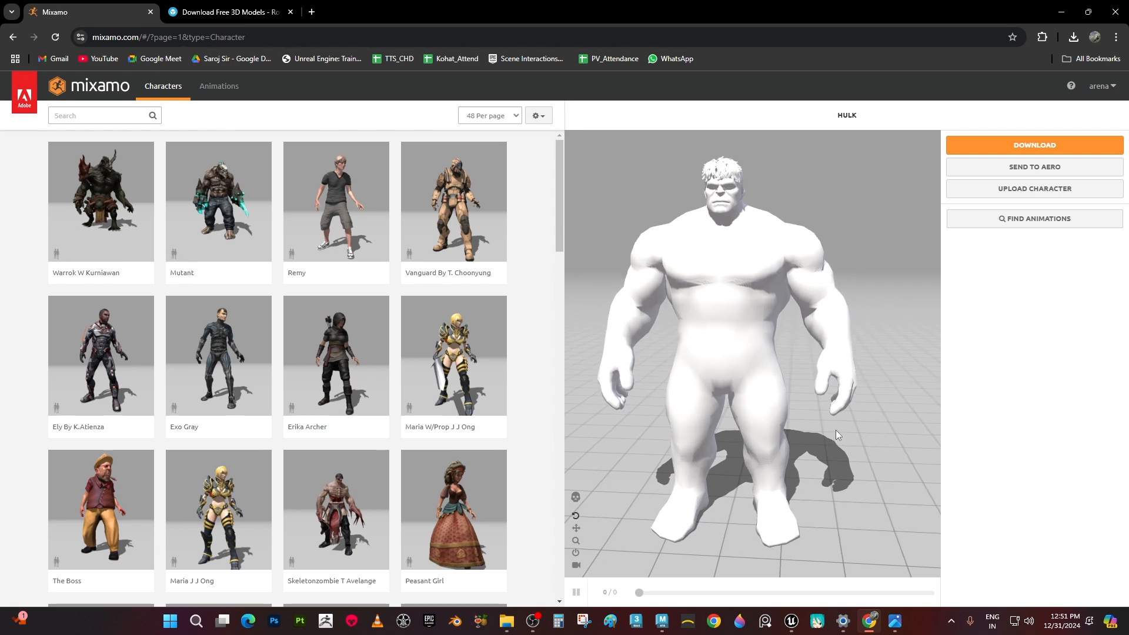
scroll(853, 413, down, 2)
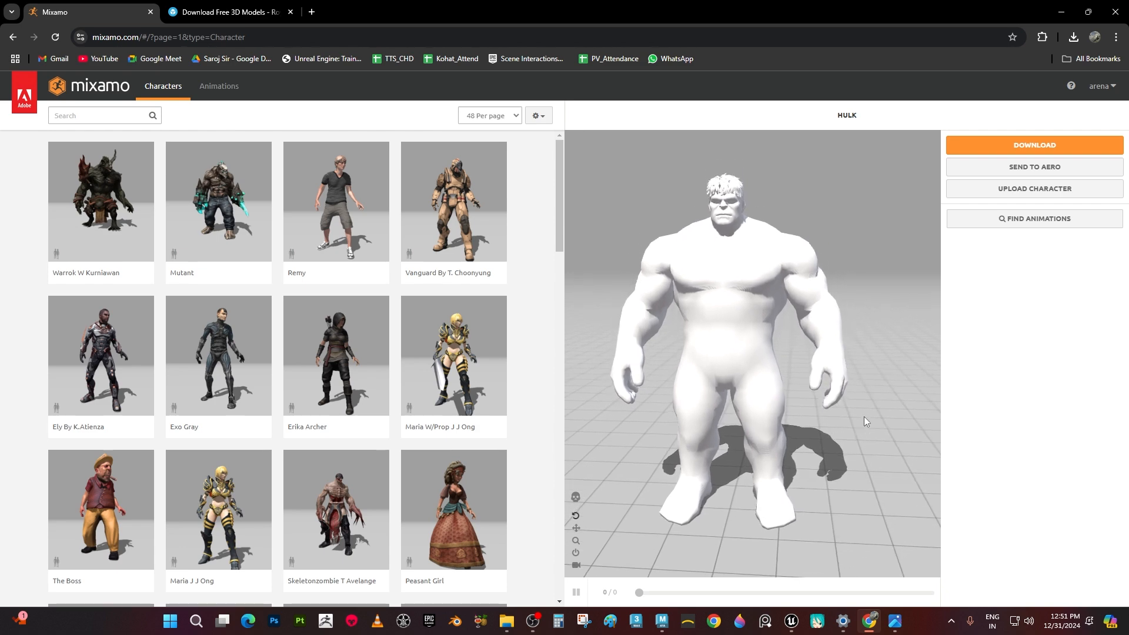
scroll(863, 416, down, 1)
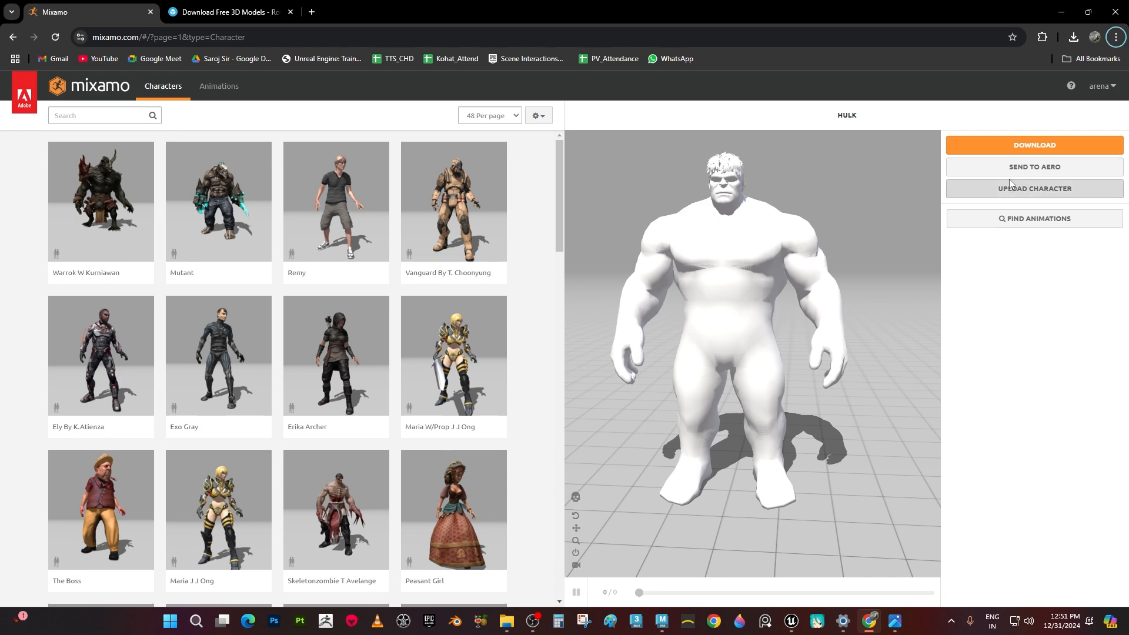
click(1026, 146)
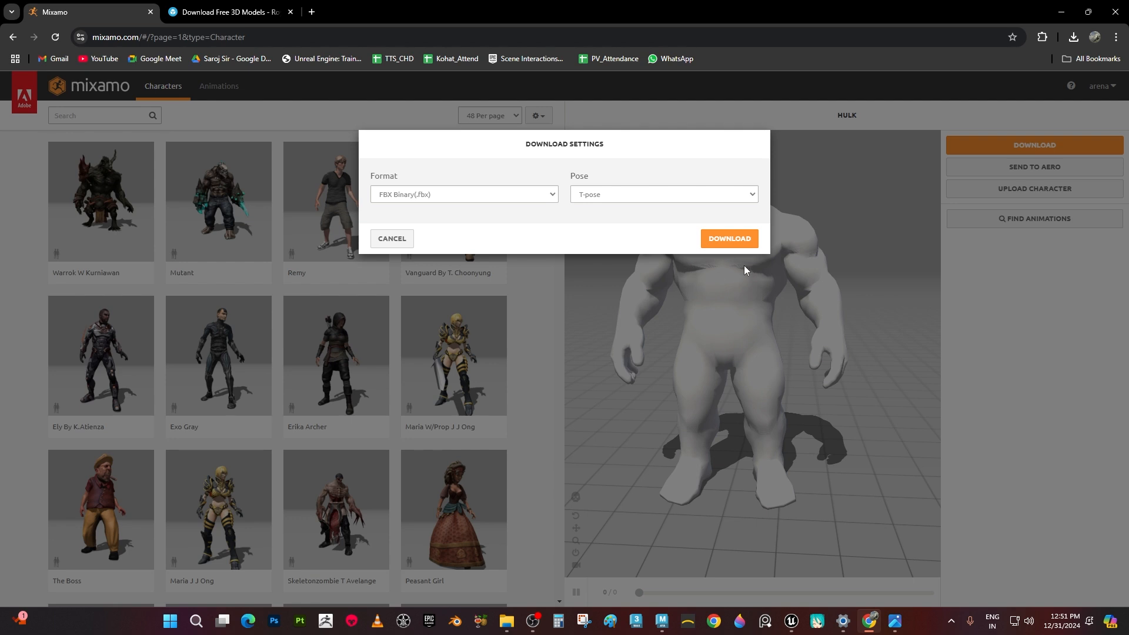
click(730, 239)
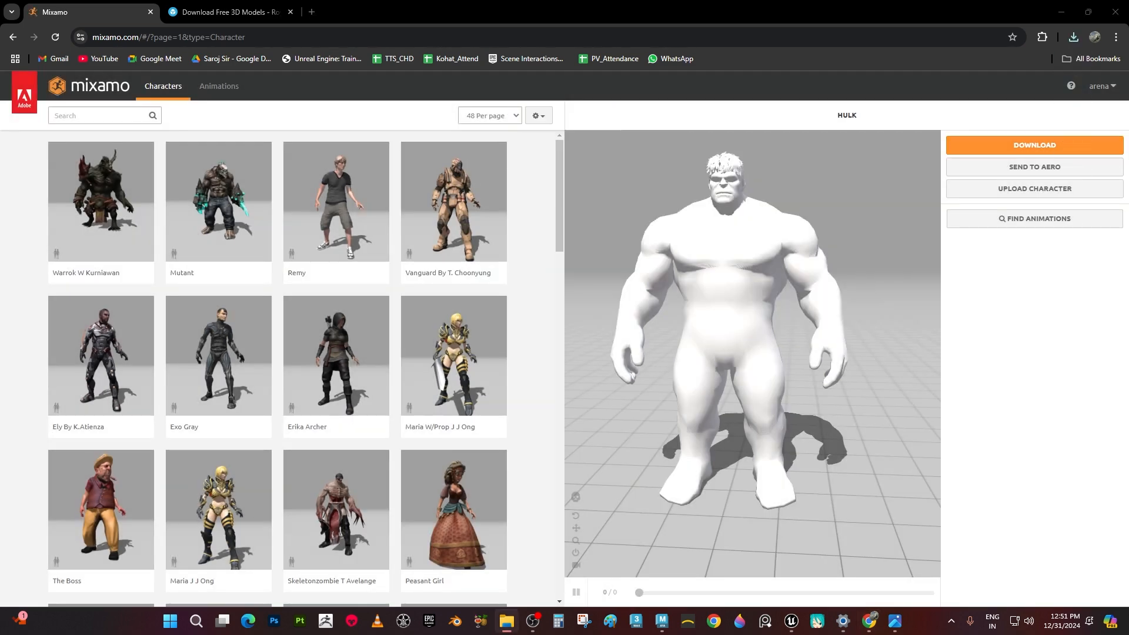
Inspect the rigged Hulk from several angles and look through the first page of the Characters library
click(1059, 12)
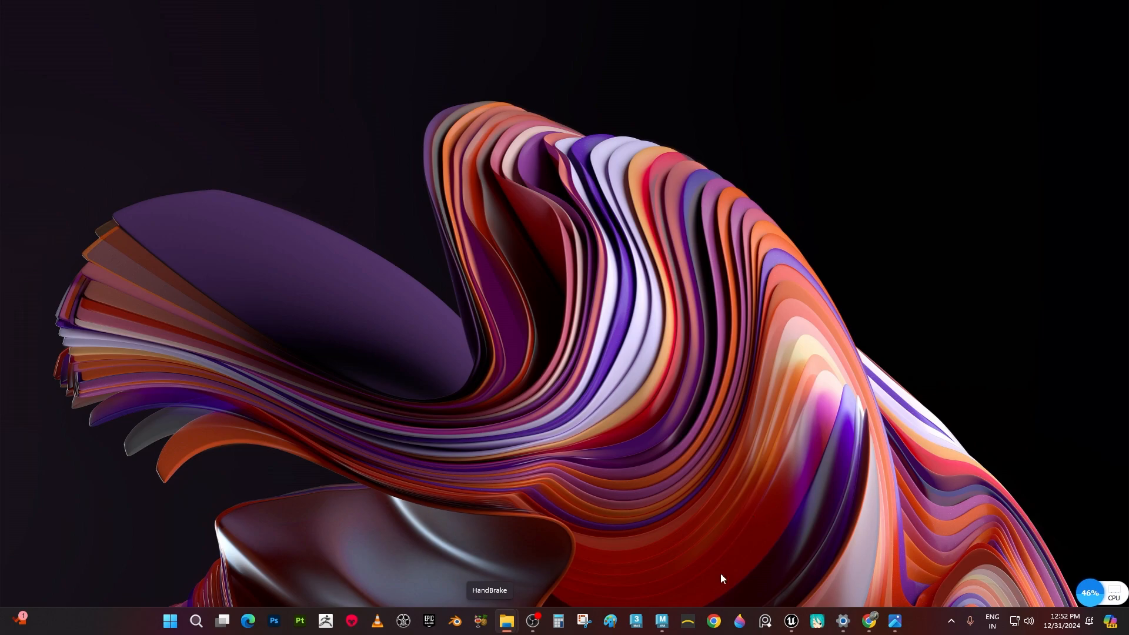
click(870, 622)
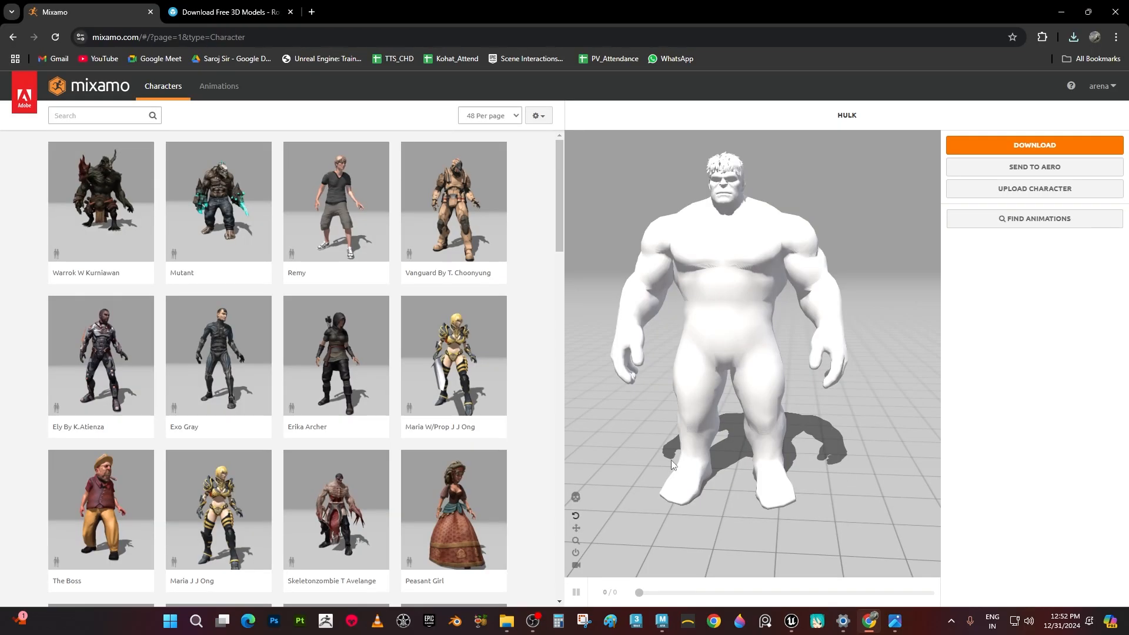
drag(671, 459, 715, 447)
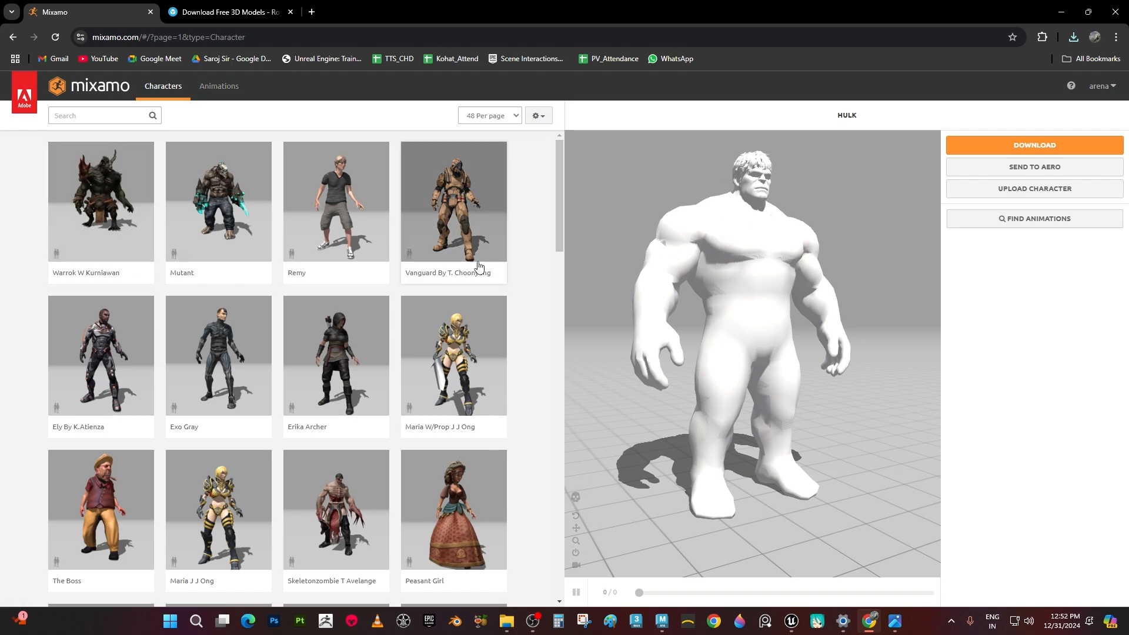
scroll(236, 453, down, 15)
scroll(236, 453, down, 7)
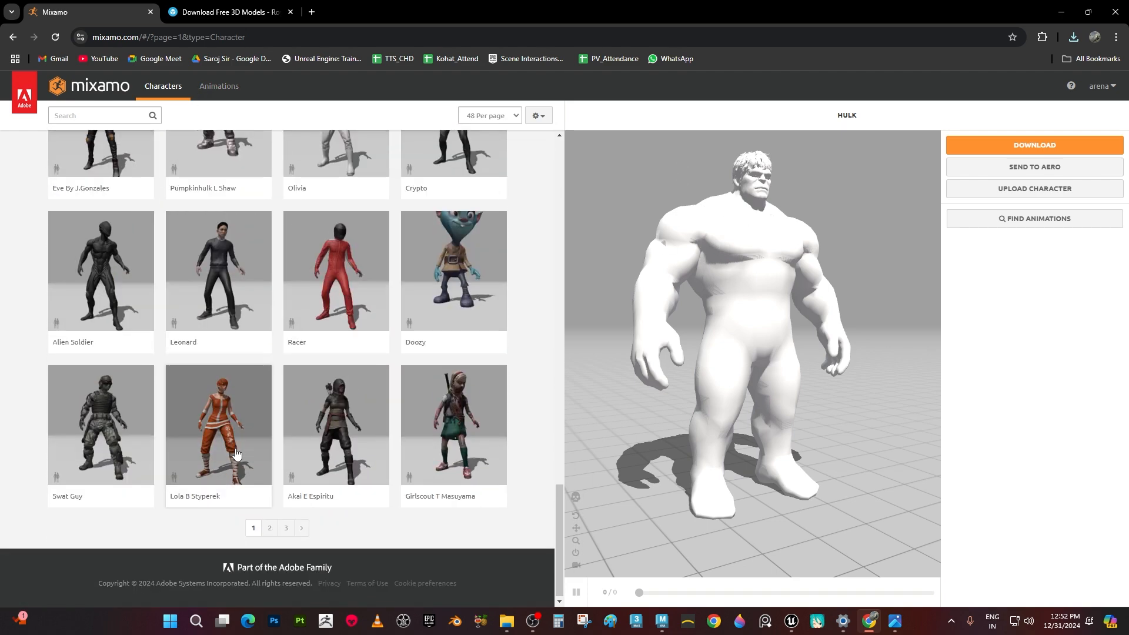
scroll(236, 453, up, 13)
scroll(236, 453, up, 6)
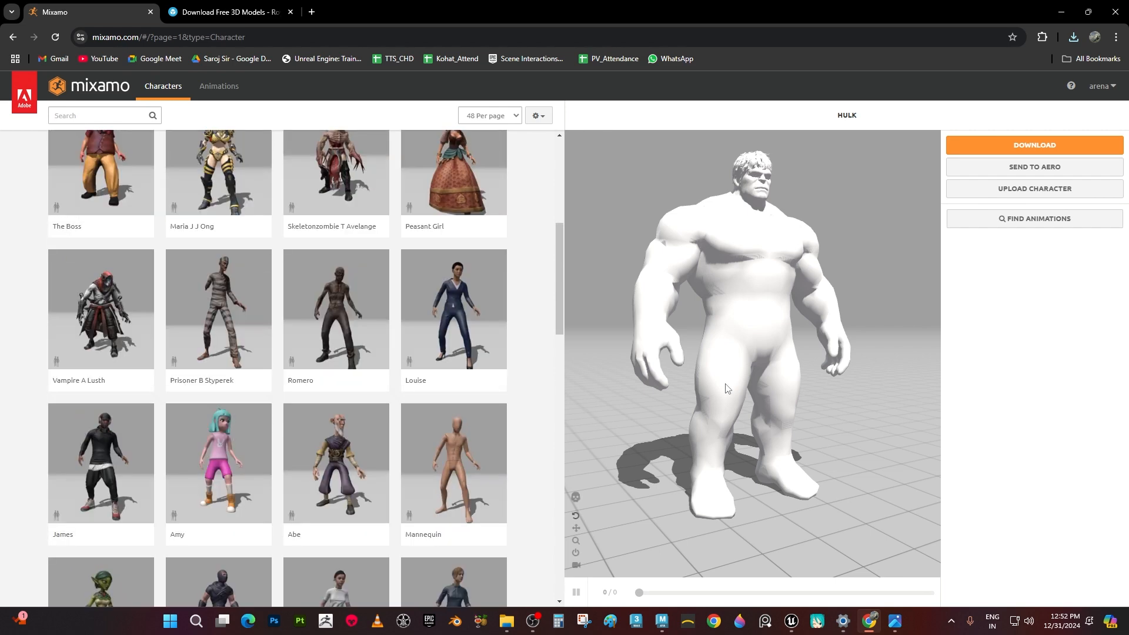
drag(669, 270, 689, 266)
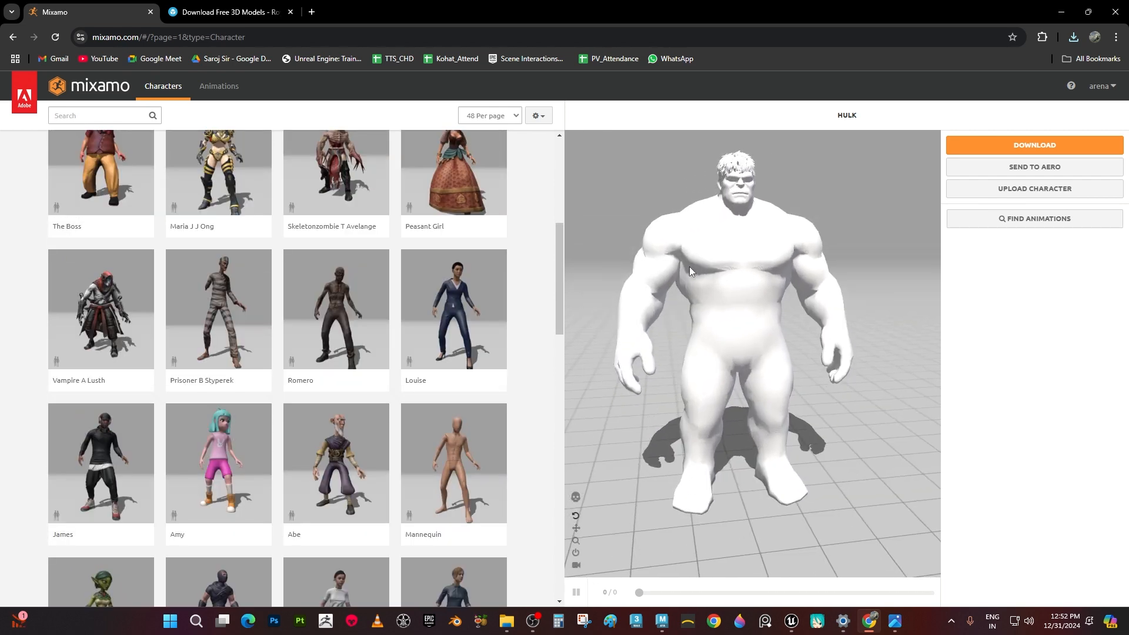
middle_drag(799, 315, 788, 334)
scroll(789, 334, up, 1)
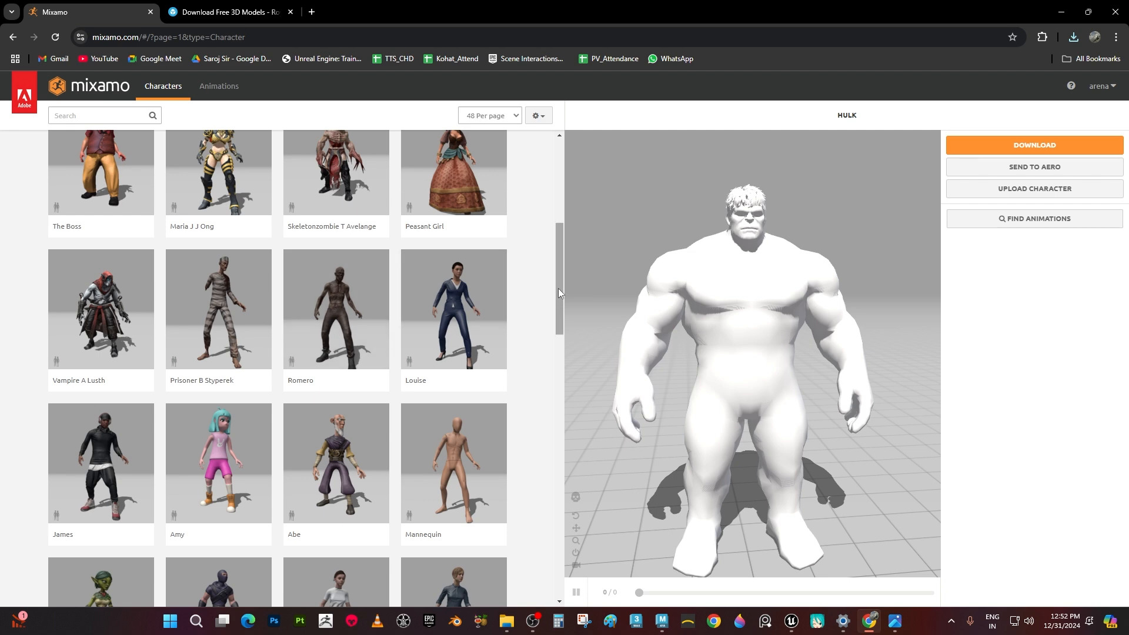
drag(559, 288, 554, 204)
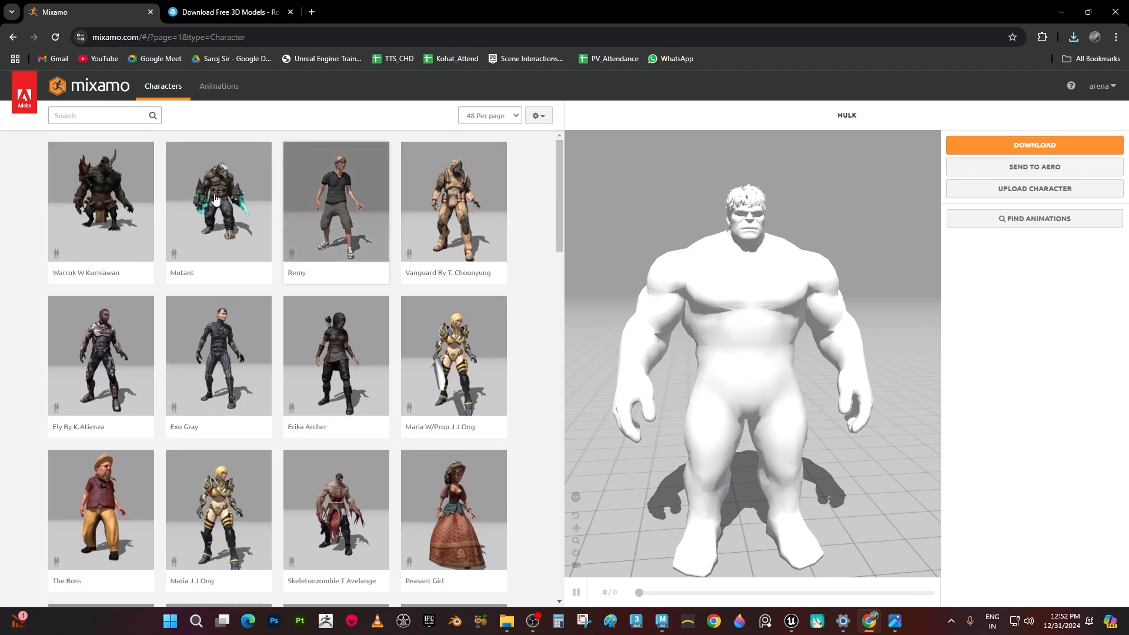
Switch to the Animations library and preview the Jumping Down and Defeated animations on the Hulk
click(225, 91)
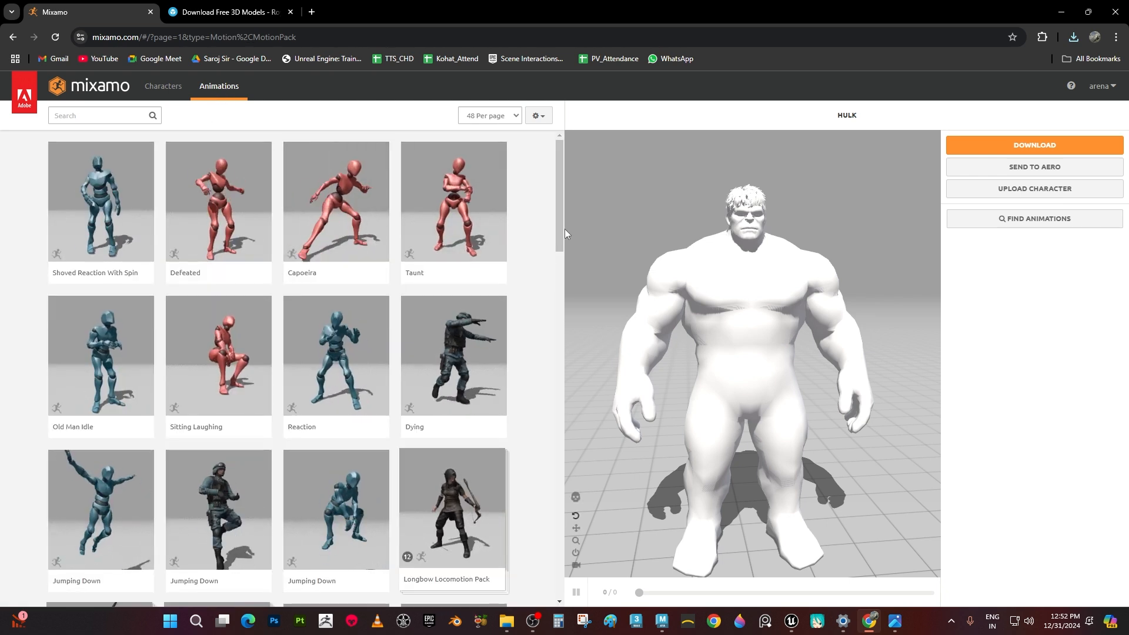
drag(559, 251, 548, 285)
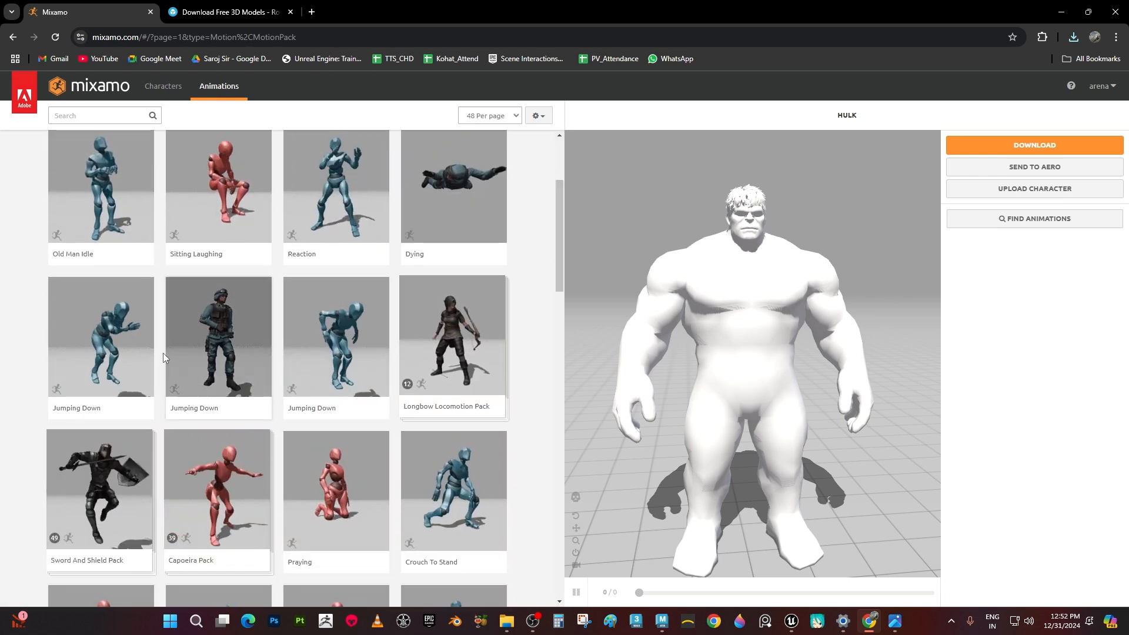
click(125, 333)
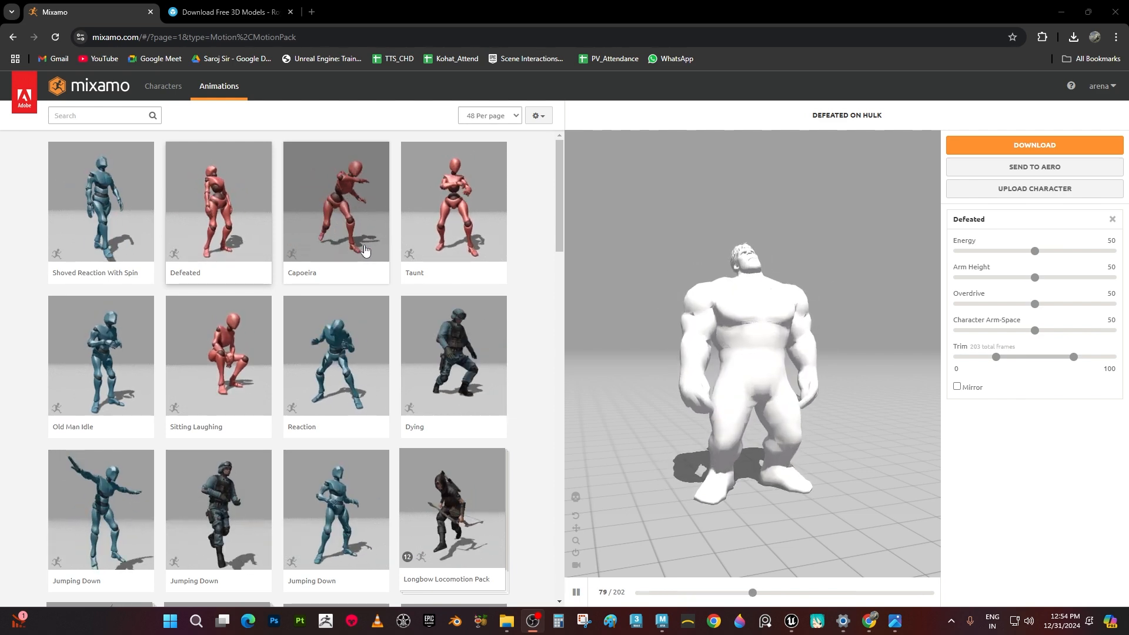
Search the animations for IDLE and apply the blue wide-stance Idle animation beside the first blue Idle to the Hulk
click(125, 115)
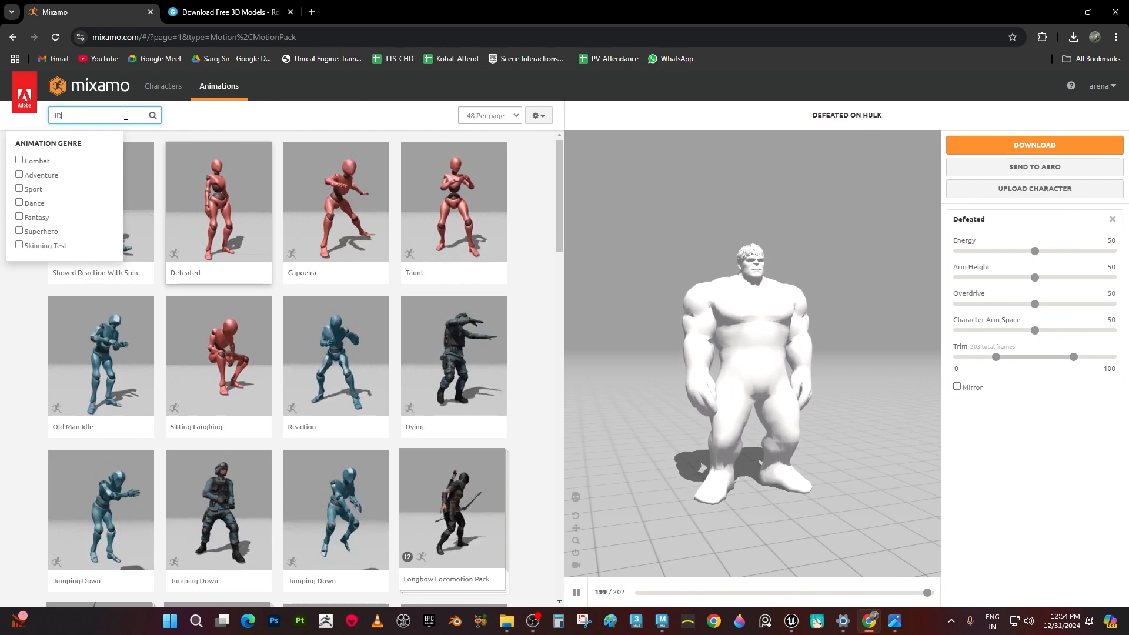
key(Return)
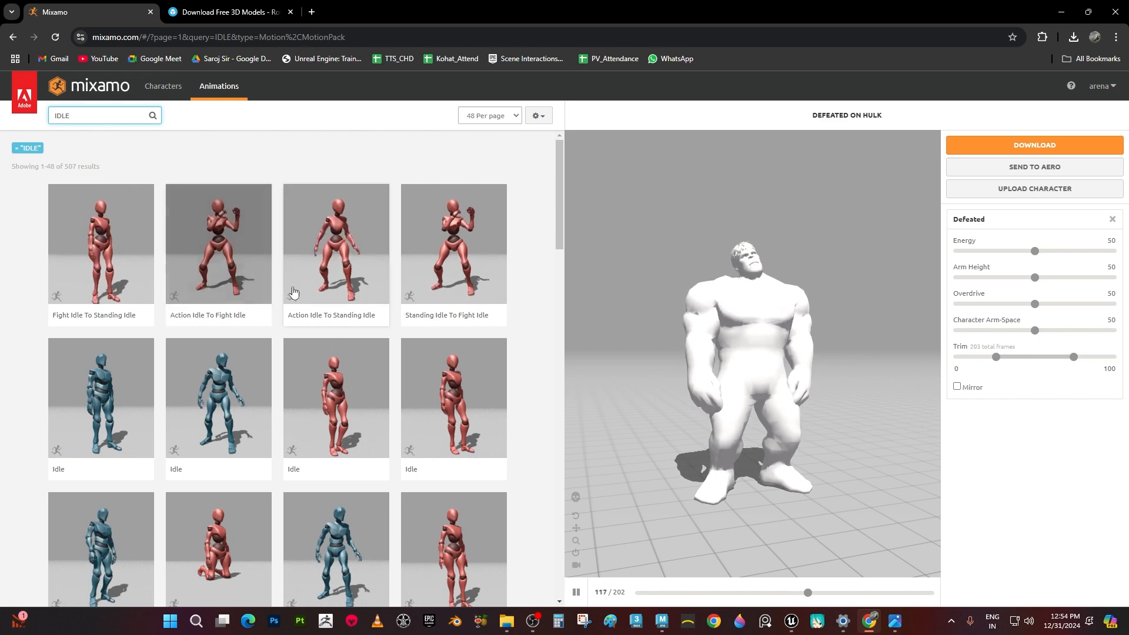
scroll(220, 389, down, 1)
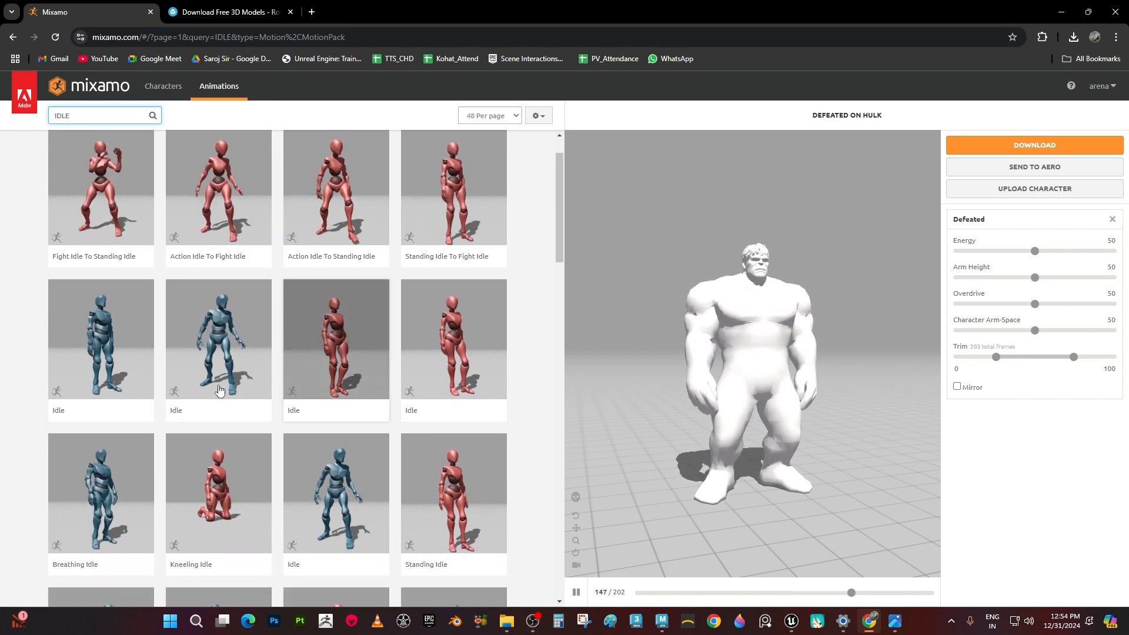
click(215, 354)
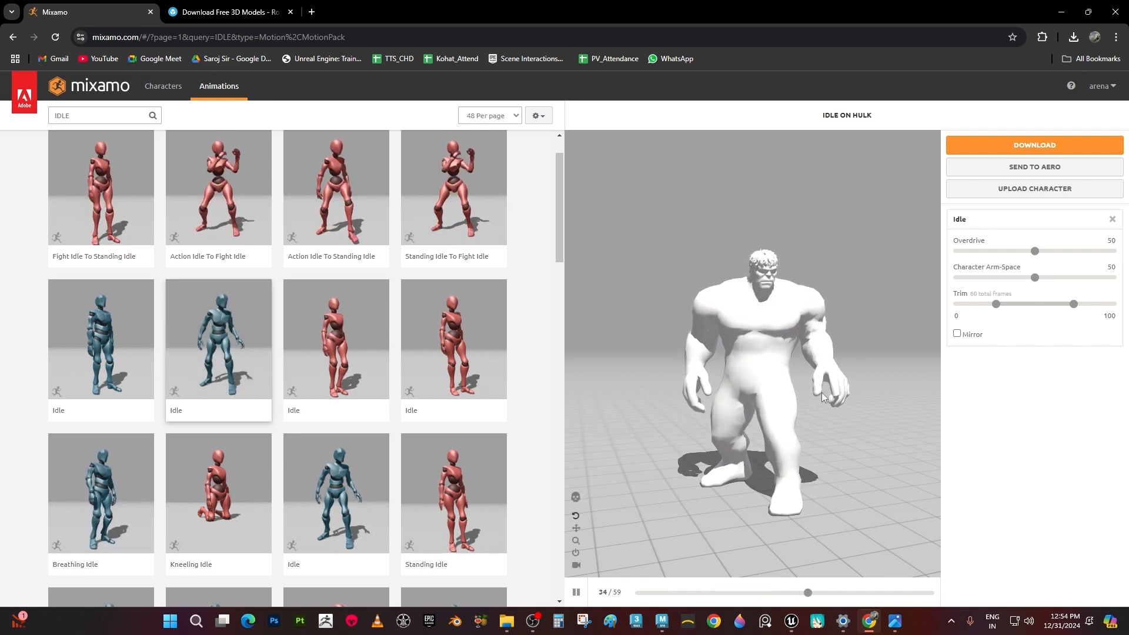
drag(835, 426, 922, 491)
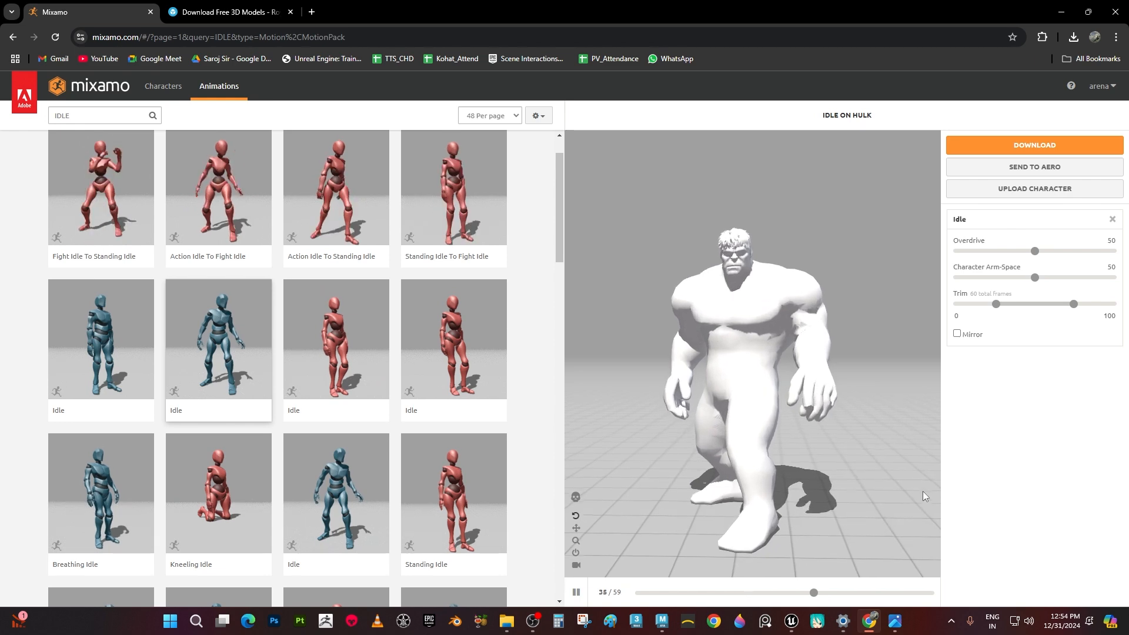
Download the Idle animation as FBX Binary without skin at 30 frames per second, with no keyframe reduction
click(996, 152)
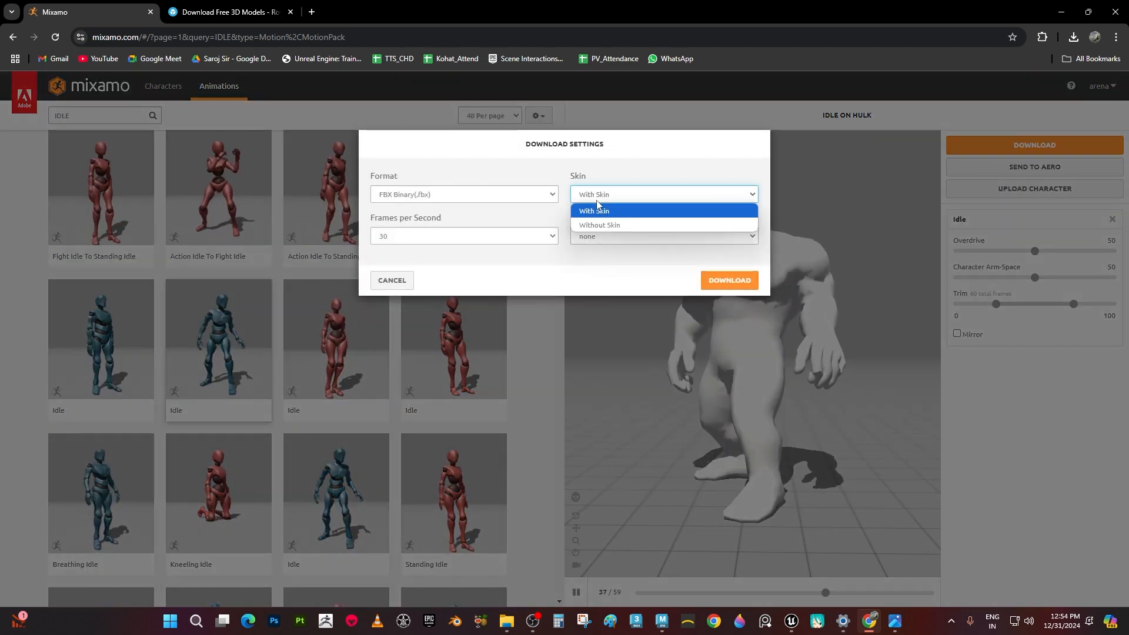
click(596, 227)
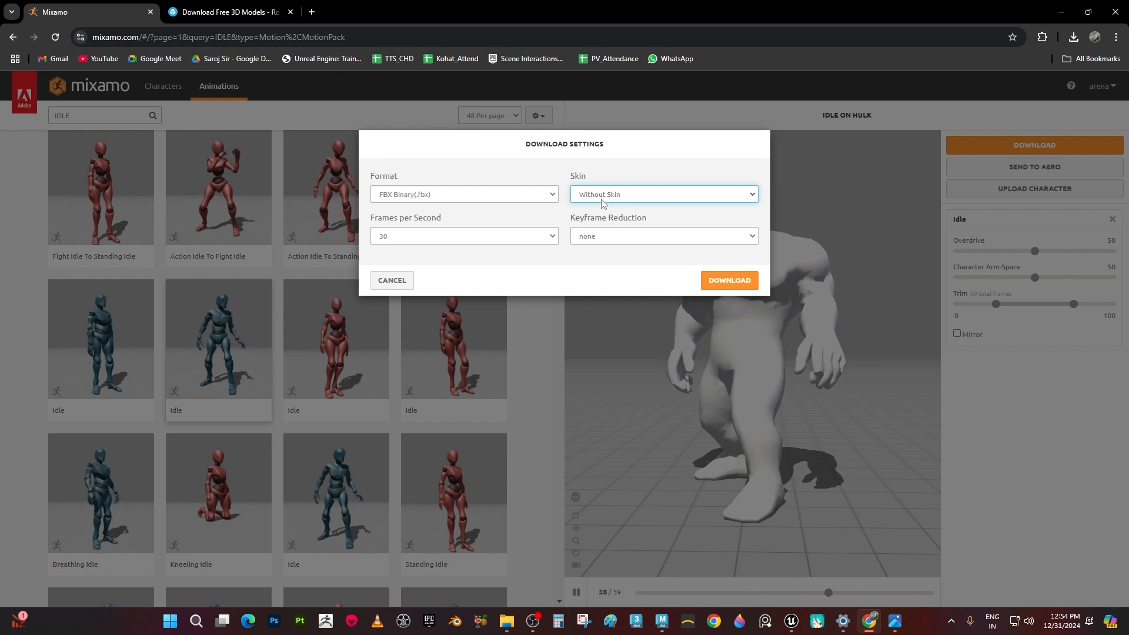
click(724, 280)
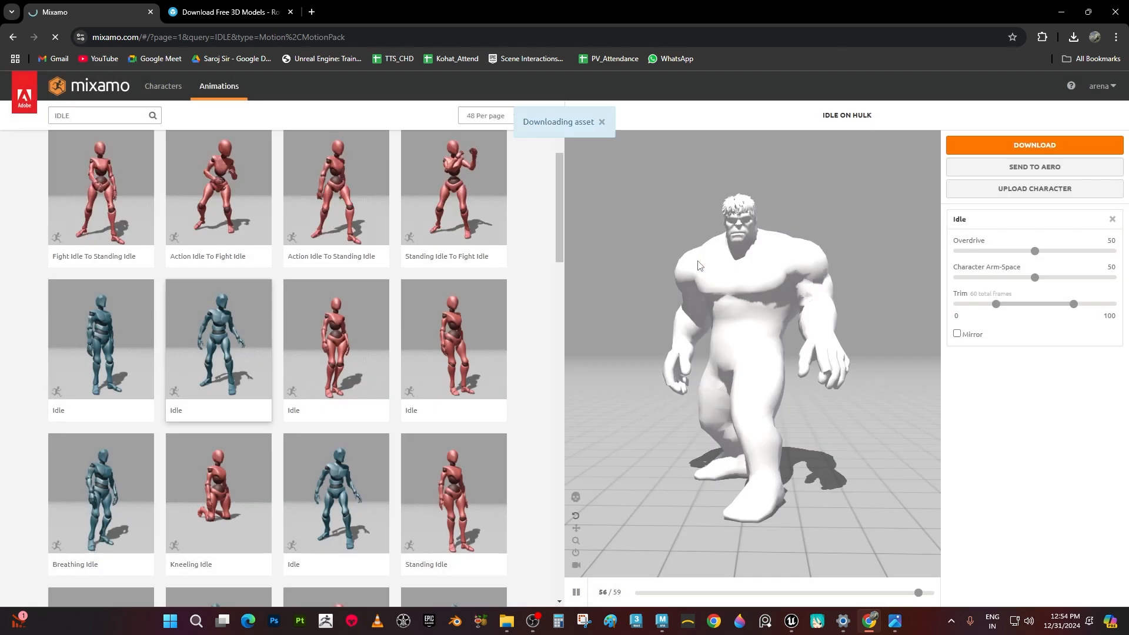
Search for WALK, apply the blue Walking animation below Walking Backwards, and download it as FBX Binary without skin at 30 frames per second
click(121, 114)
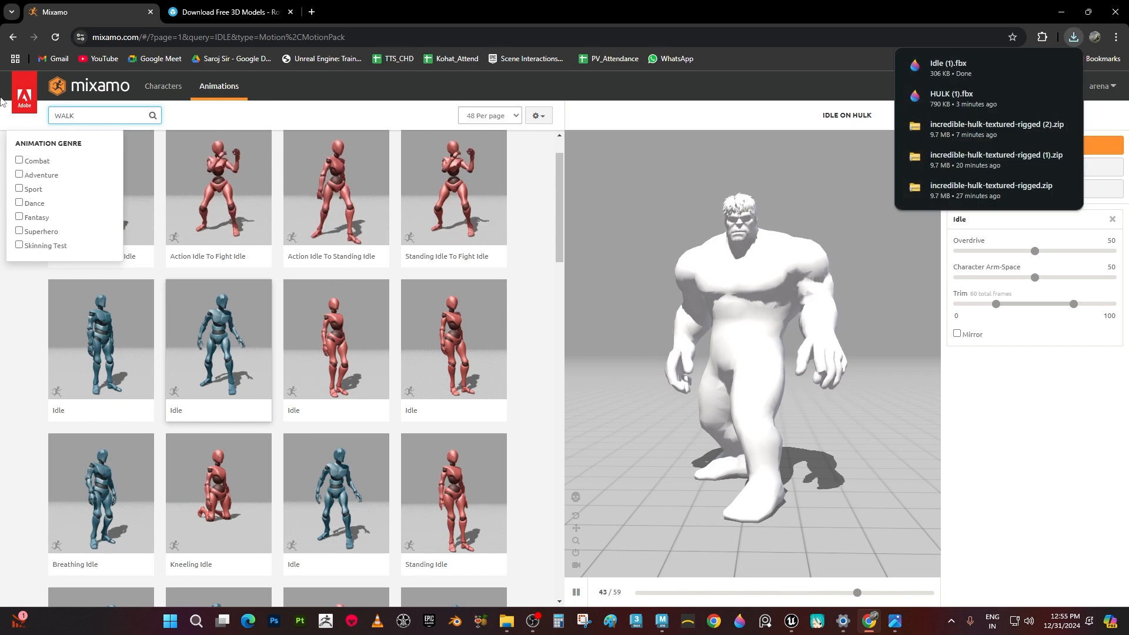
key(Return)
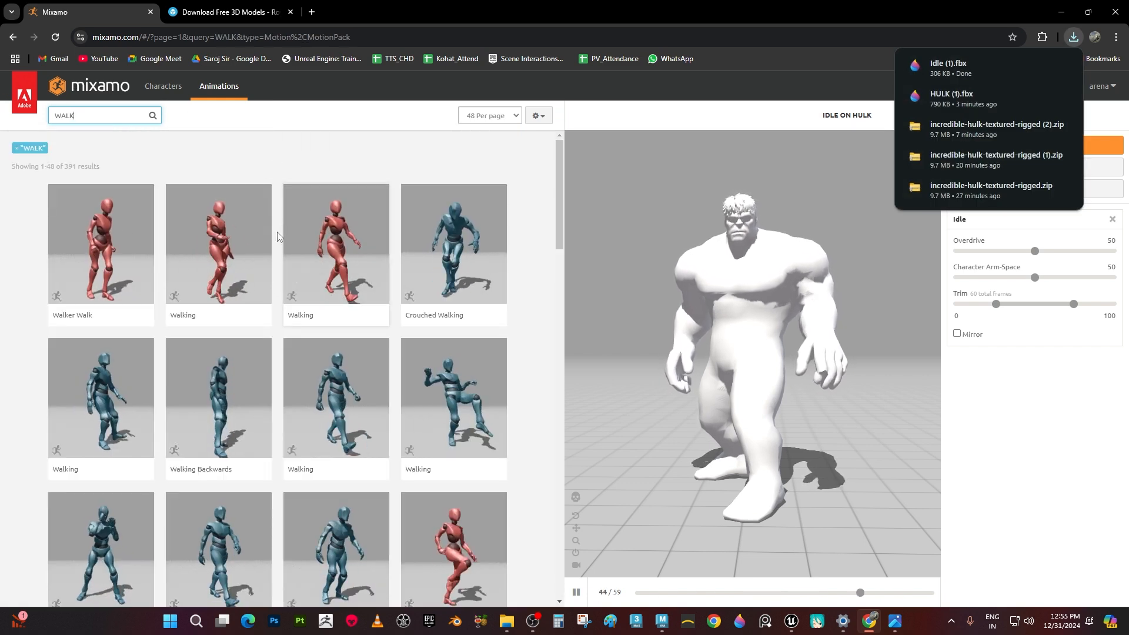
scroll(441, 353, down, 1)
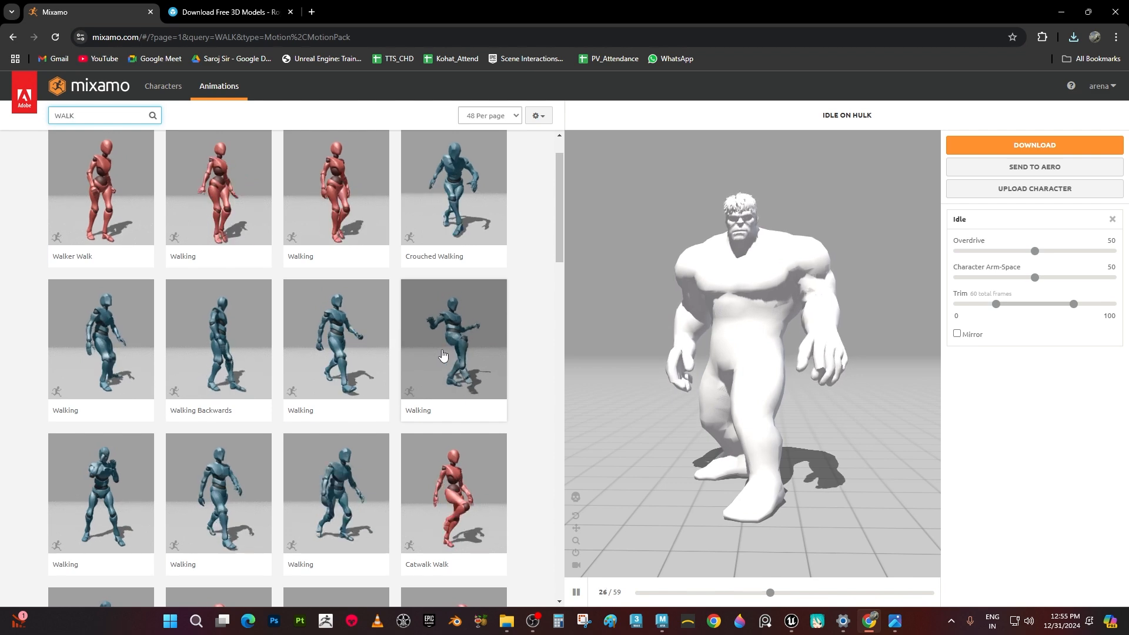
click(225, 495)
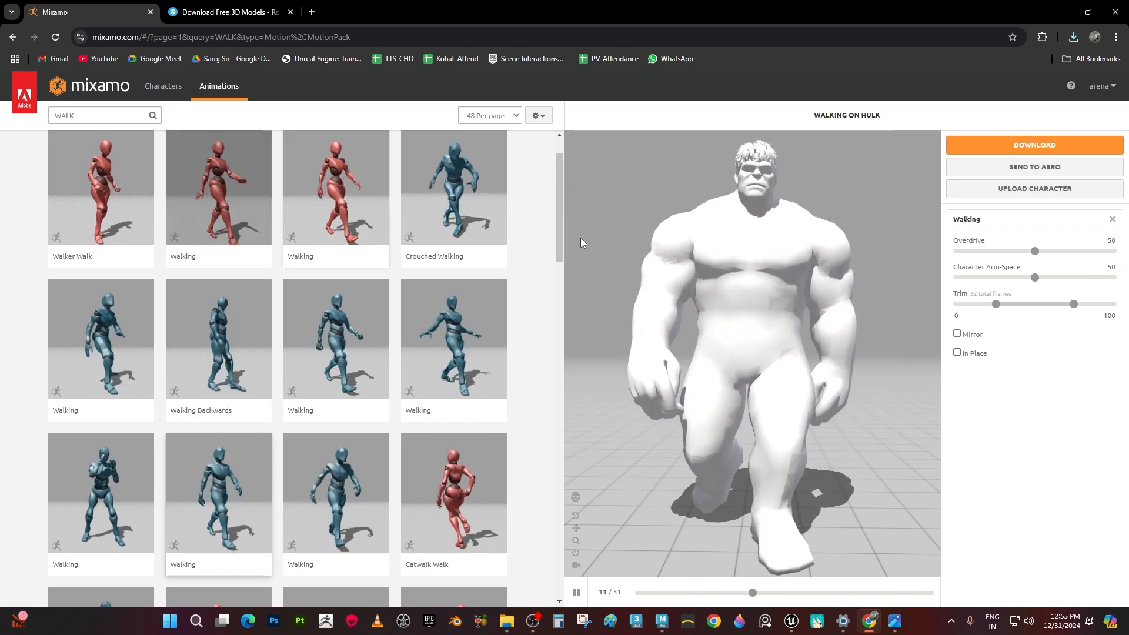
click(1022, 142)
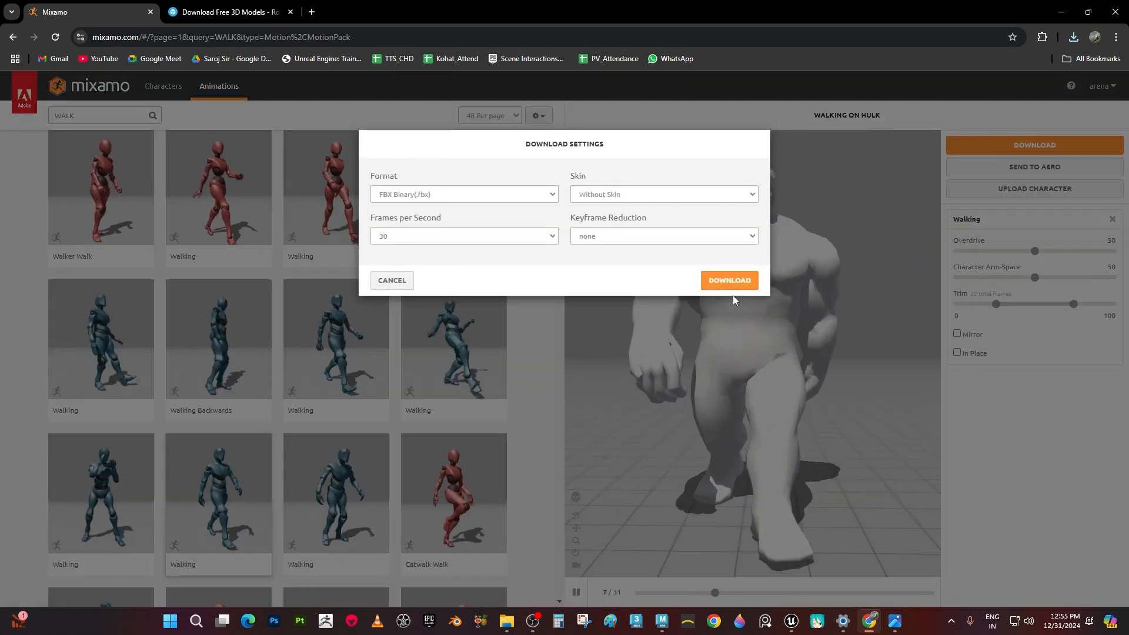
click(729, 281)
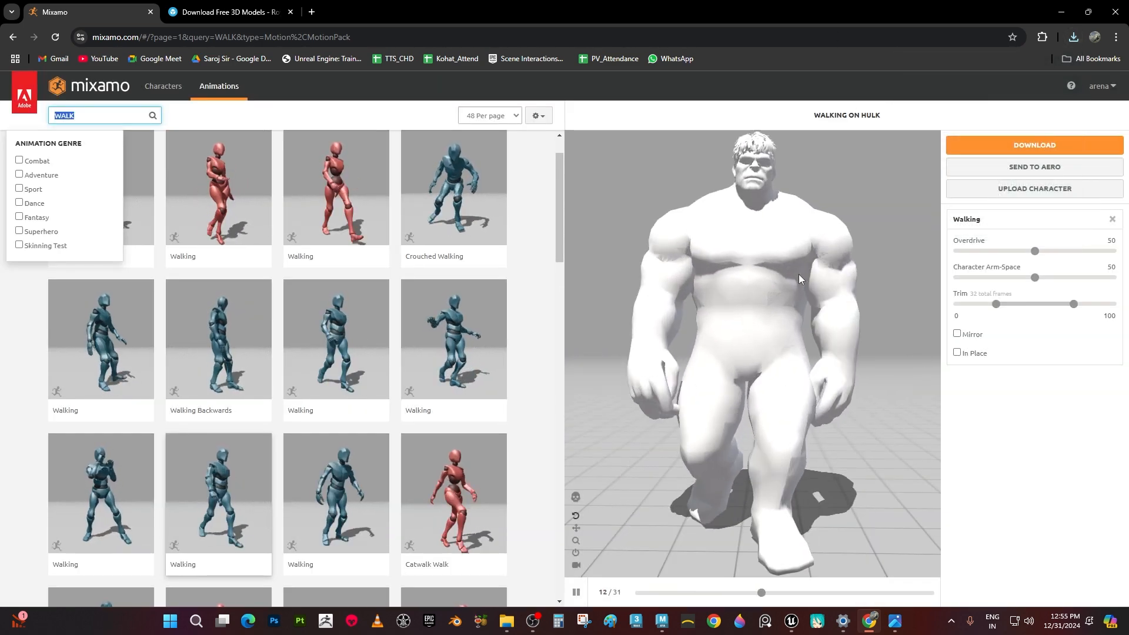
Make the Walking animation play in place on the Hulk and download this version
drag(733, 388, 476, 306)
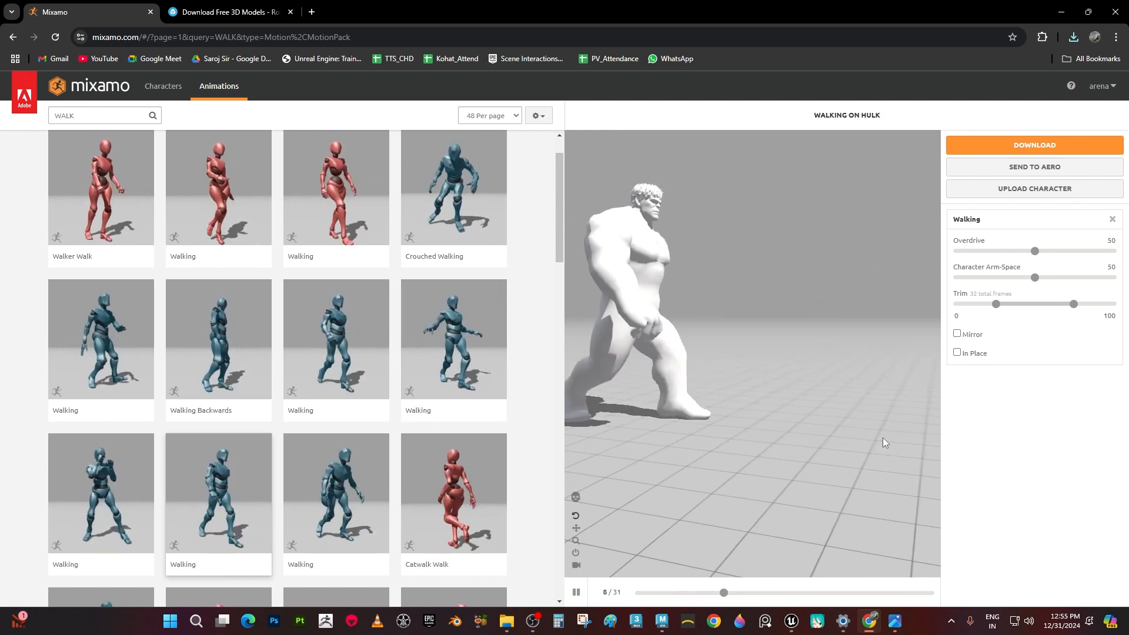
click(957, 353)
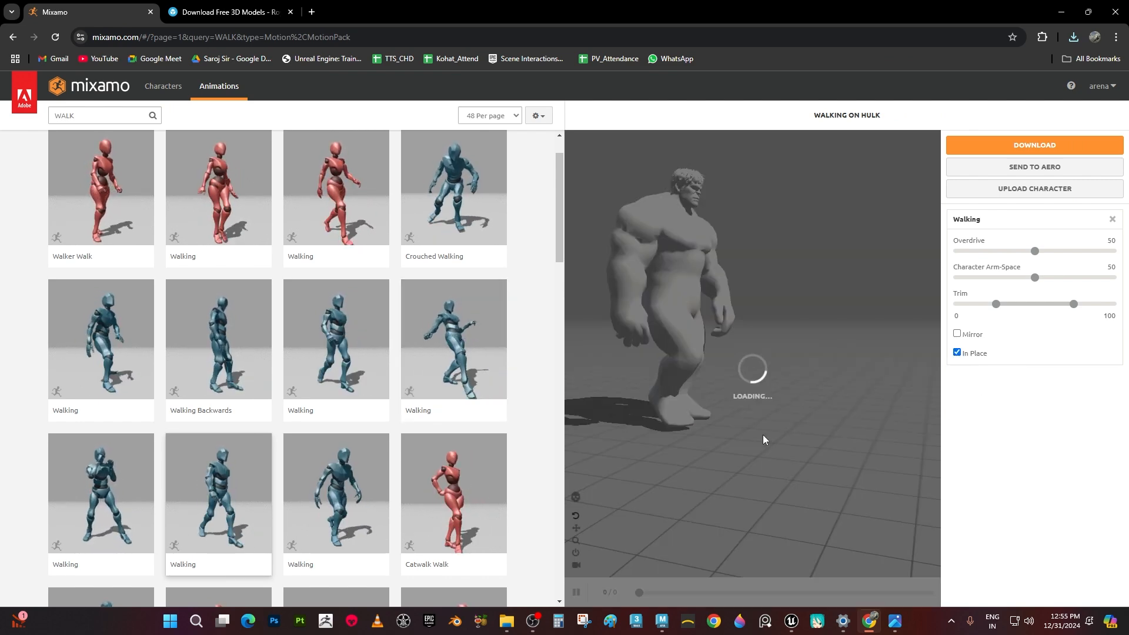
drag(758, 460, 803, 491)
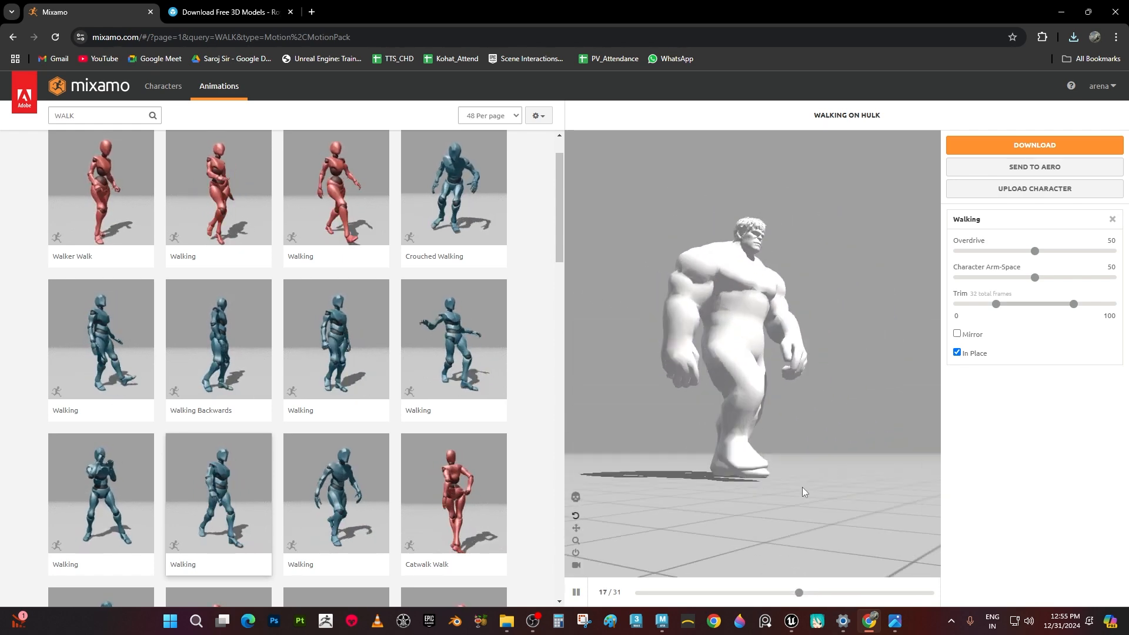
click(1011, 150)
click(727, 275)
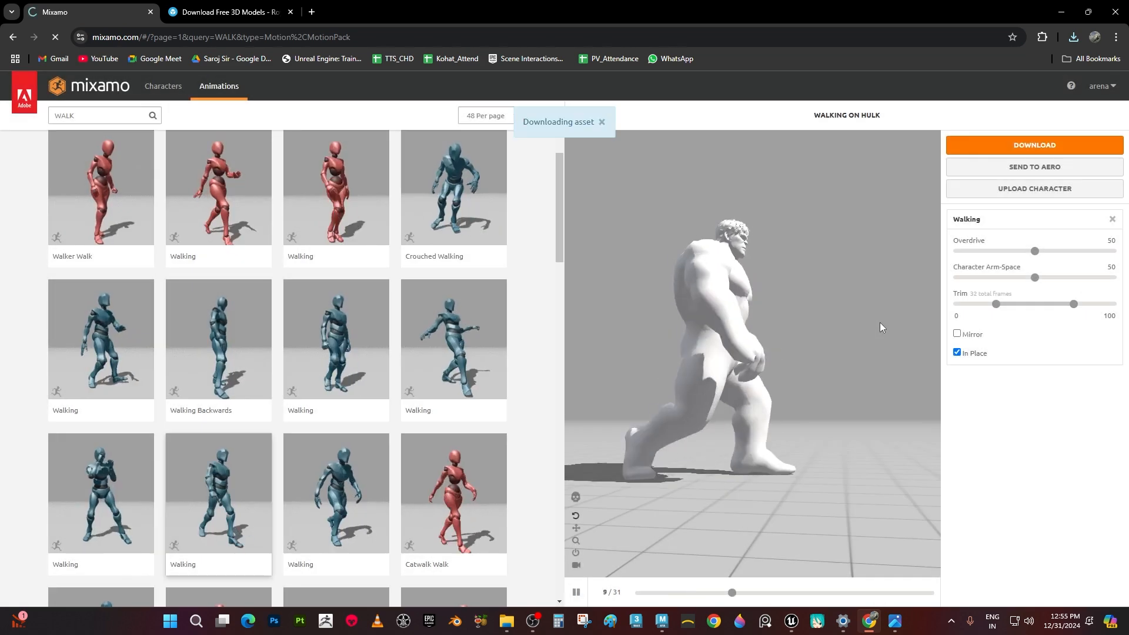
Search the animations for RUN and apply the blue Running animation beside Run Look Back to the Hulk
click(71, 115)
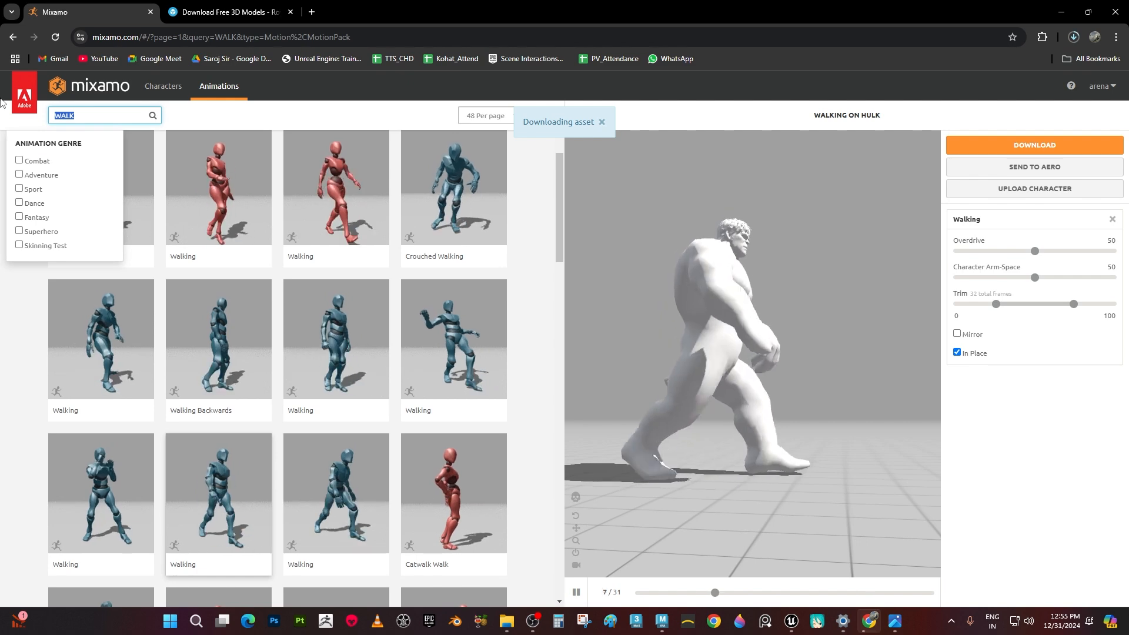
text(RUN)
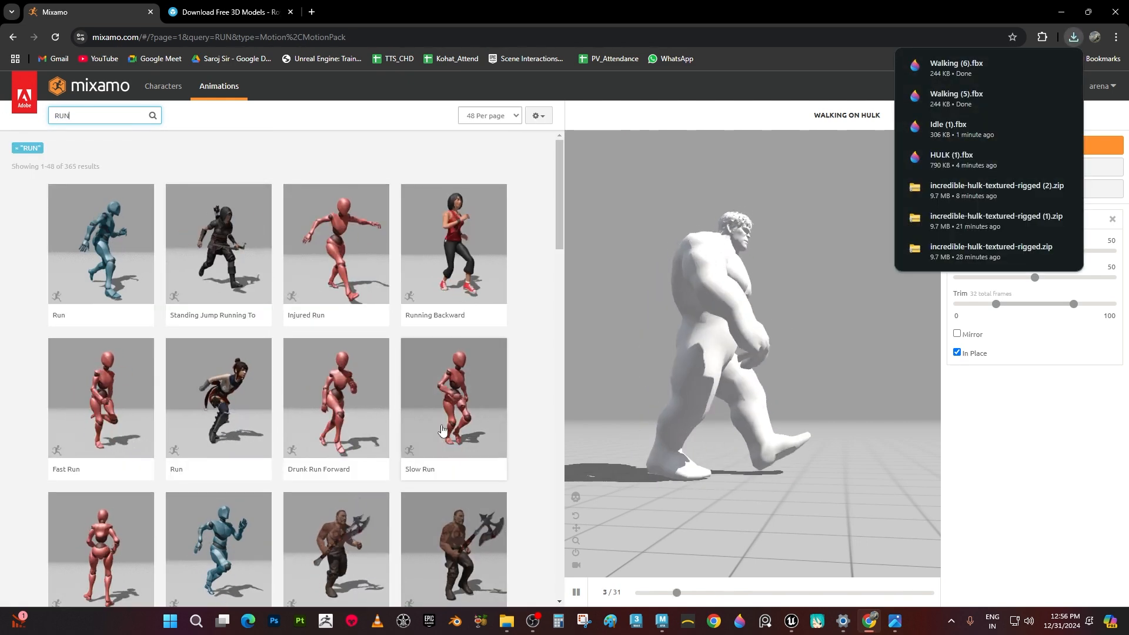
scroll(442, 429, down, 2)
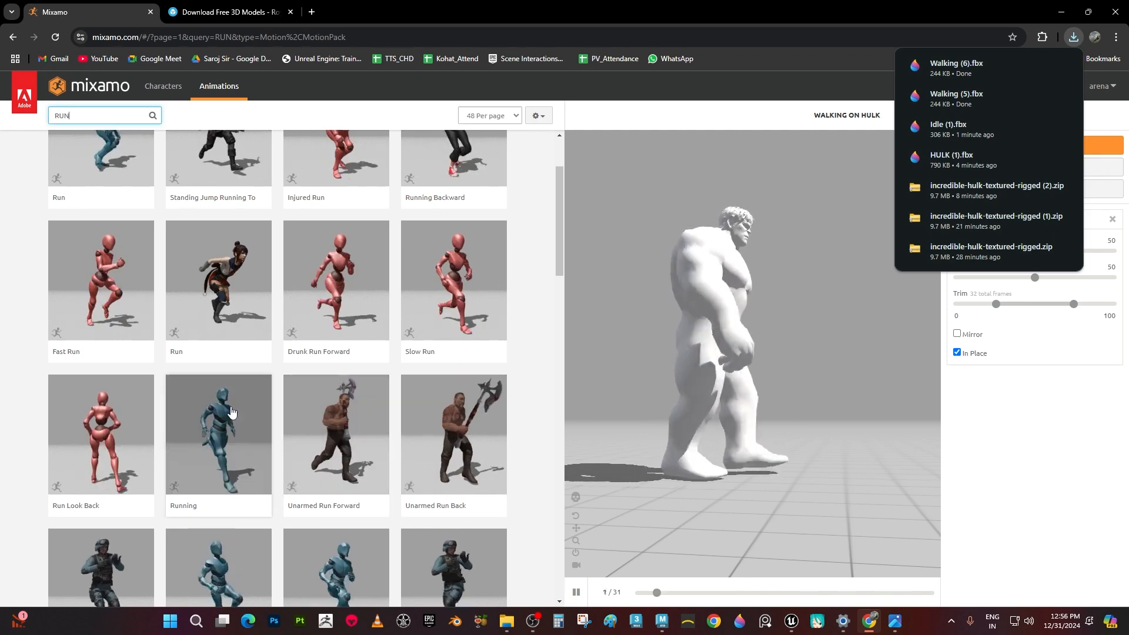
click(230, 411)
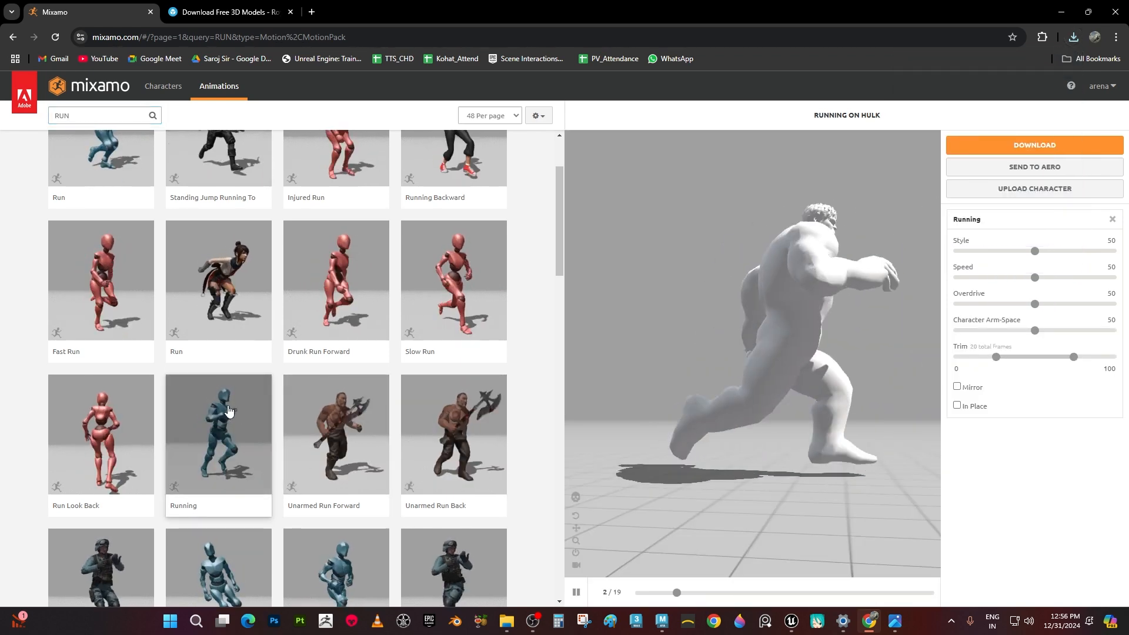
Make the Running animation play in place and download it as FBX Binary without skin at 30 frames per second, with no keyframe reduction
click(956, 405)
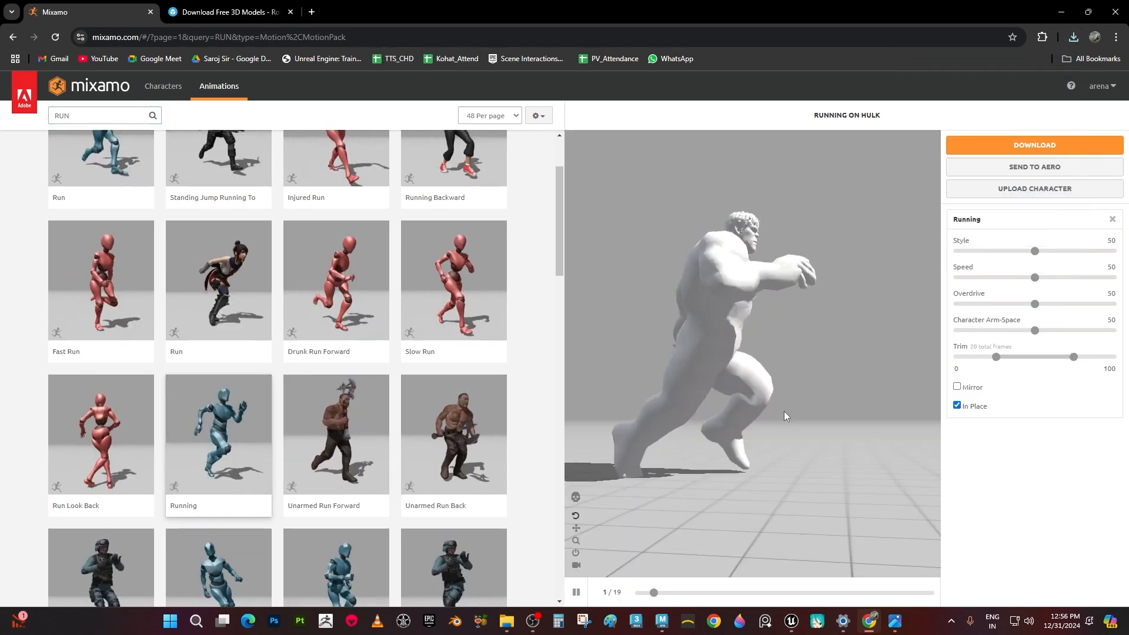
drag(792, 424, 1045, 441)
mouse_move(928, 464)
mouse_down()
mouse_move(864, 478)
mouse_move(875, 473)
mouse_move(623, 440)
mouse_move(802, 452)
mouse_move(786, 436)
mouse_move(621, 438)
mouse_move(594, 453)
mouse_move(886, 456)
mouse_move(920, 257)
mouse_up()
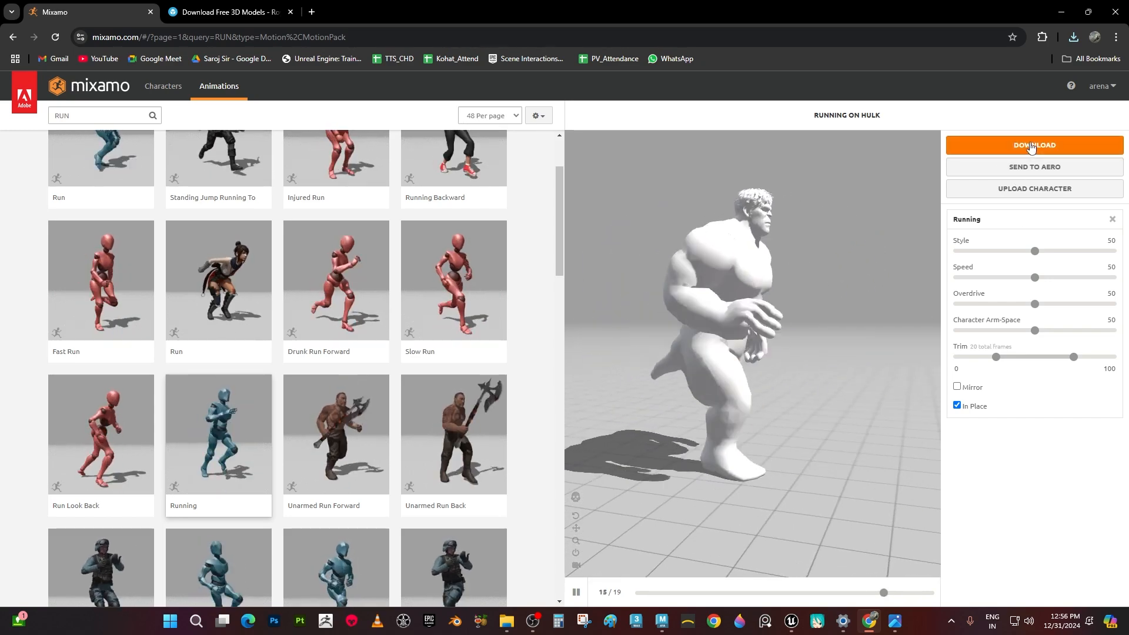
click(1030, 145)
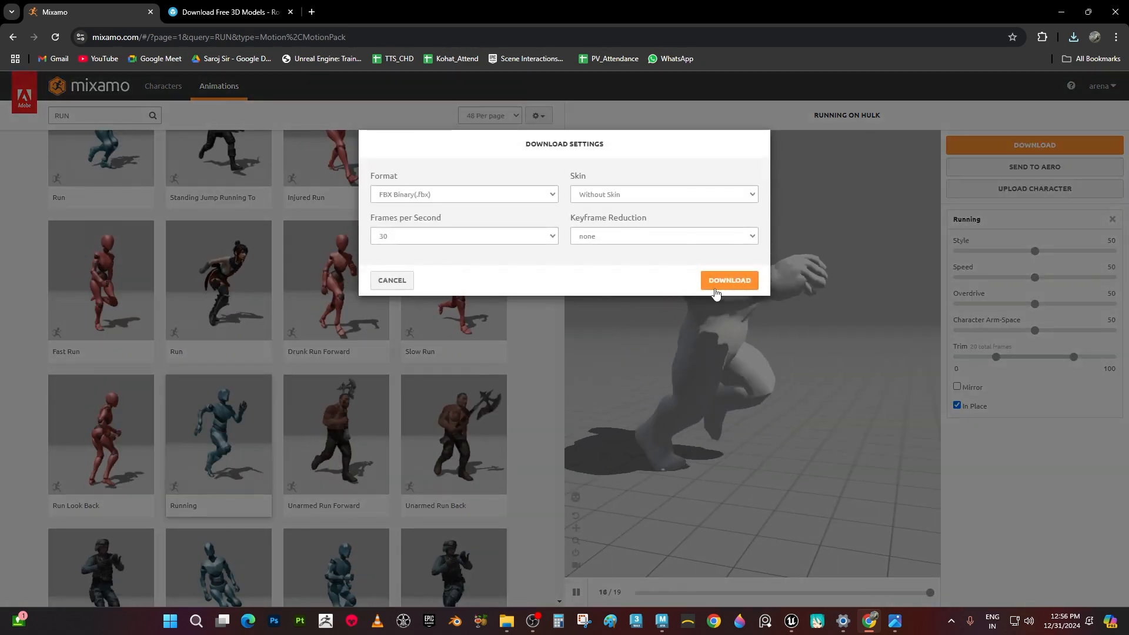
click(716, 288)
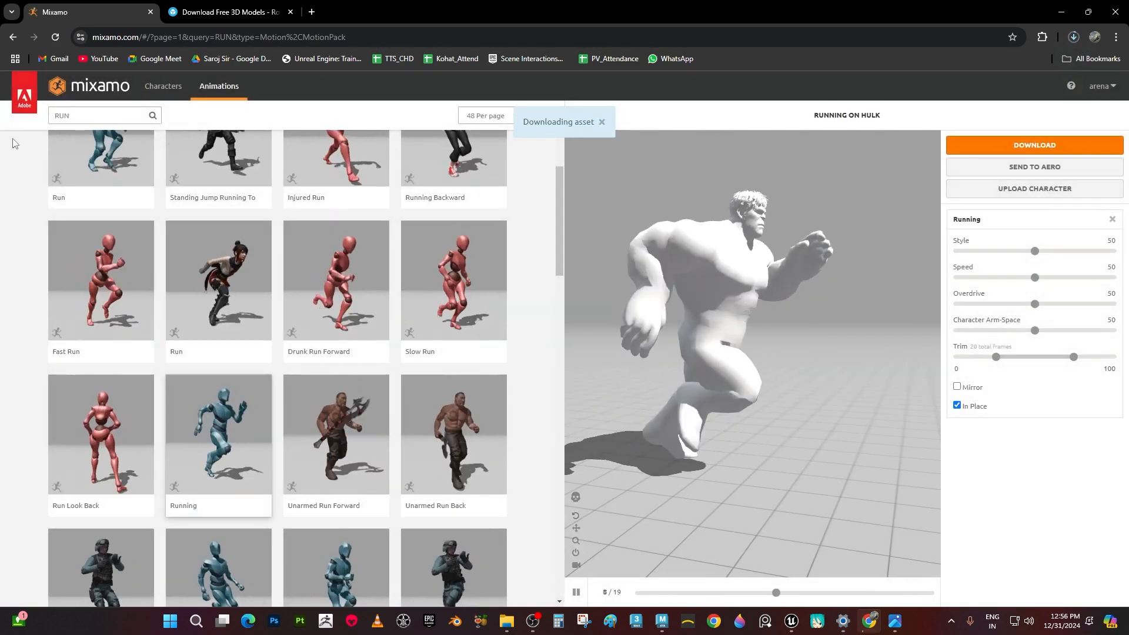
Search for JUMP UP, apply the blue Jumping Up animation beside Jump Push Up to the Hulk, and download it
click(88, 115)
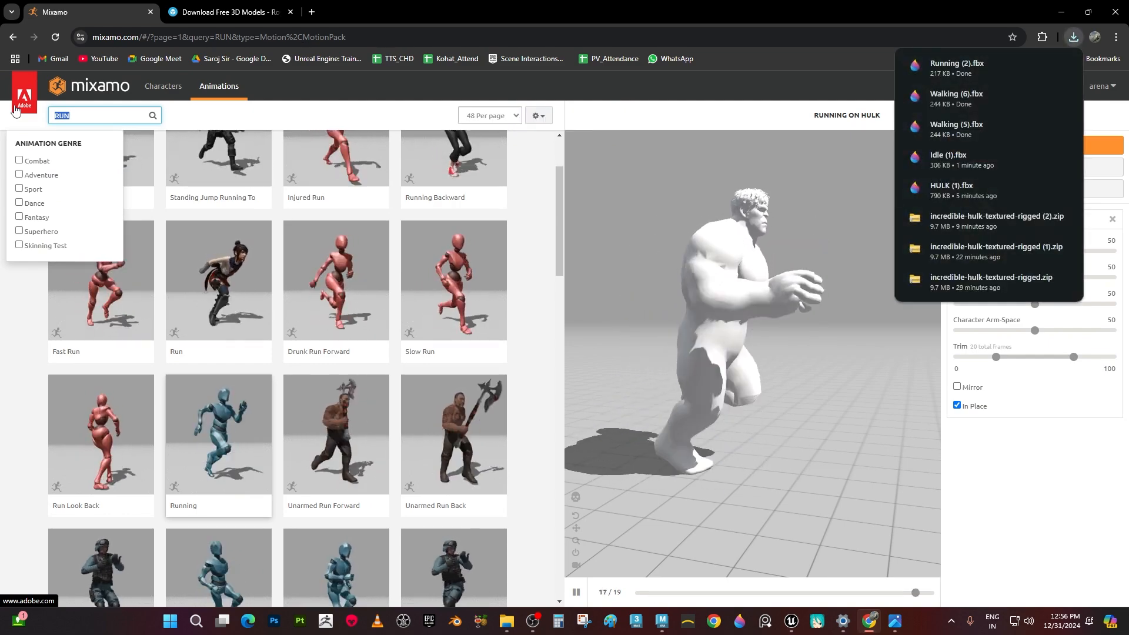
text(JUMP)
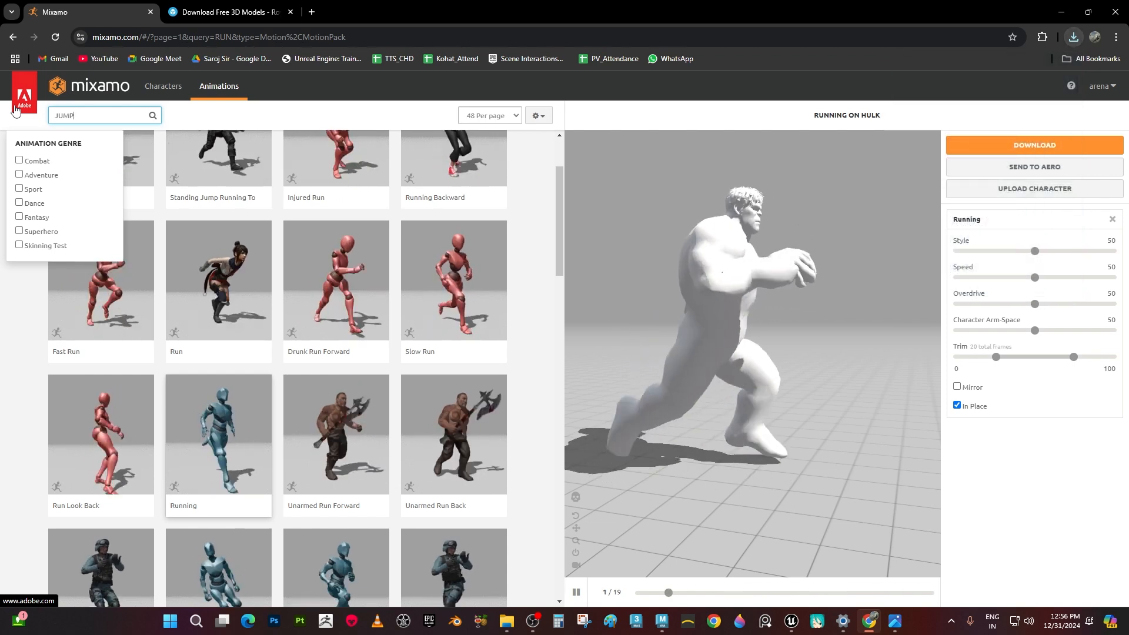
text( UP)
key(Return)
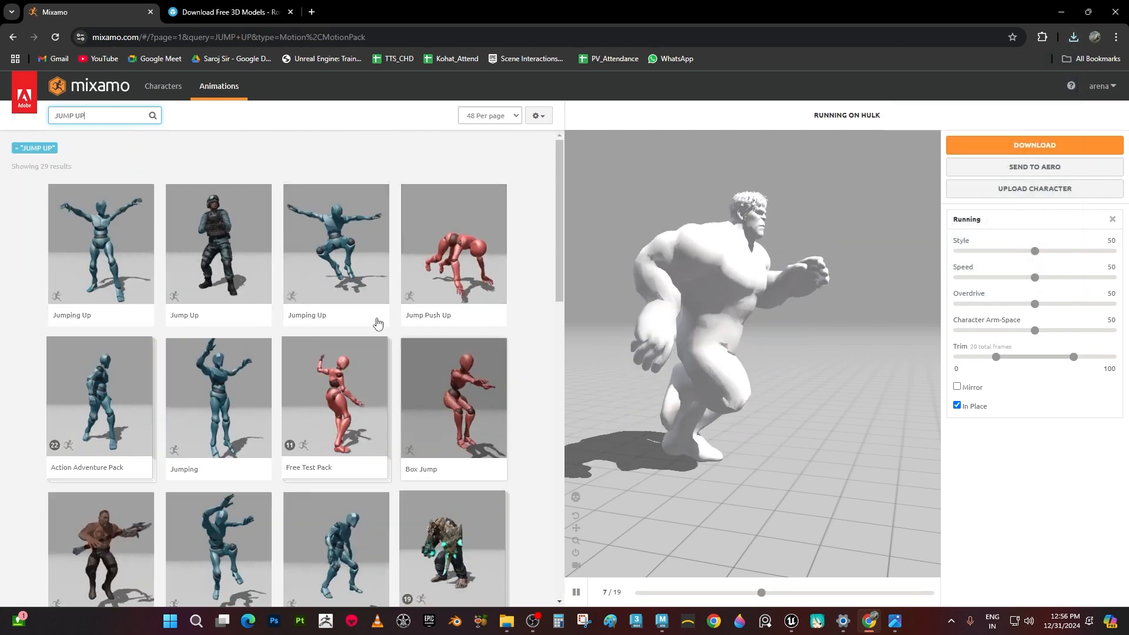
click(349, 270)
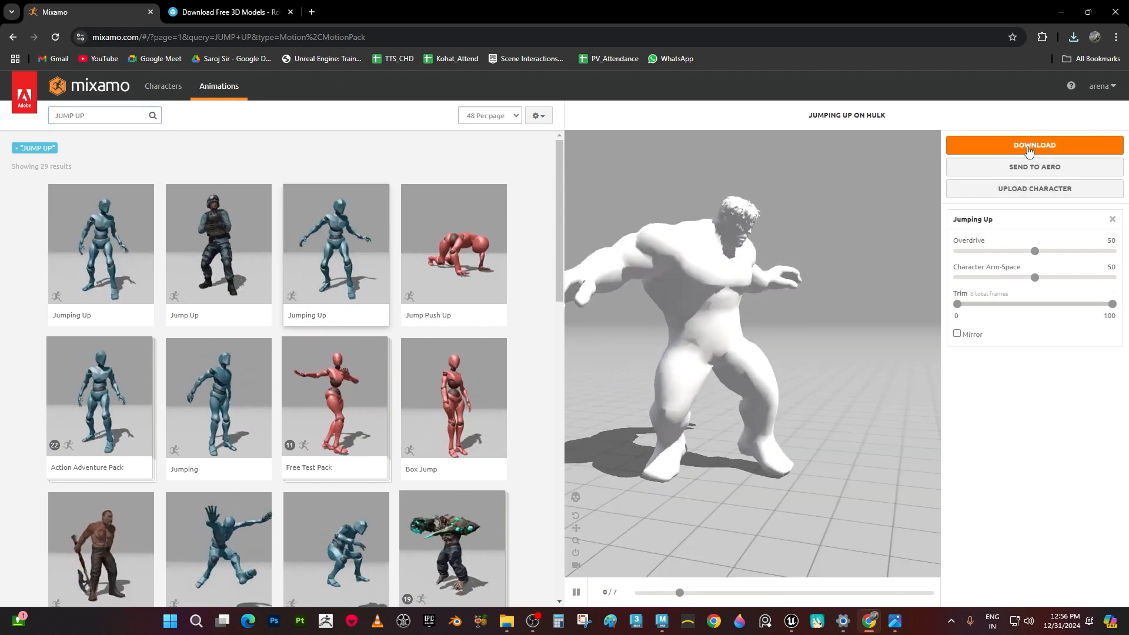
click(1028, 146)
click(729, 280)
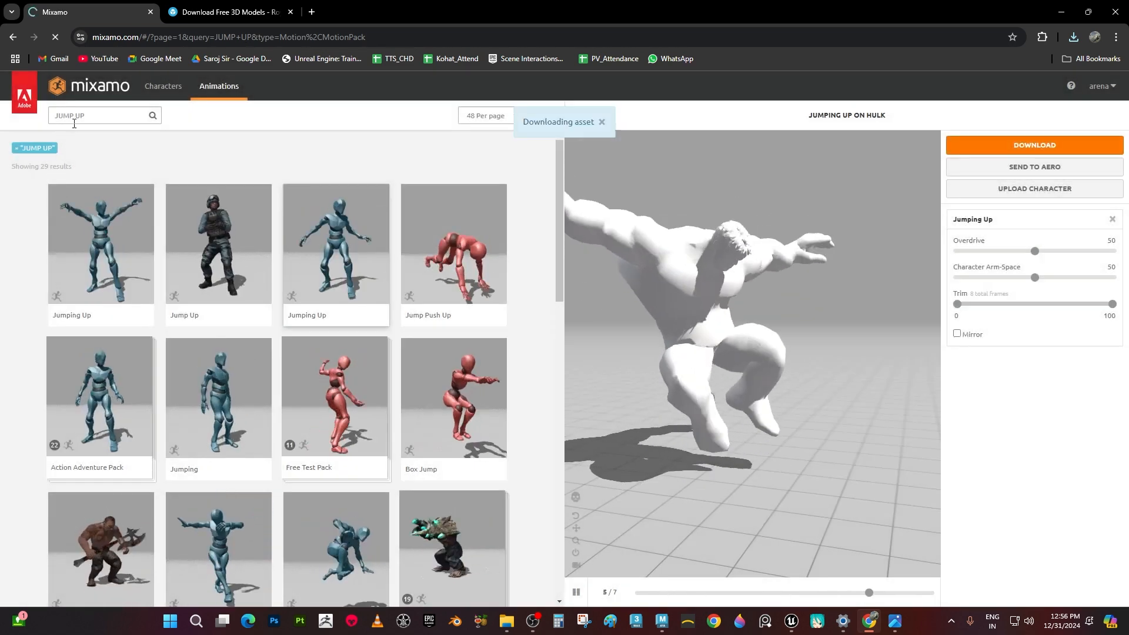
Search for JUMP DOWN and preview the second Jumping Down animation of the first row on the Hulk
click(95, 116)
key(ctrl+a)
text(JU)
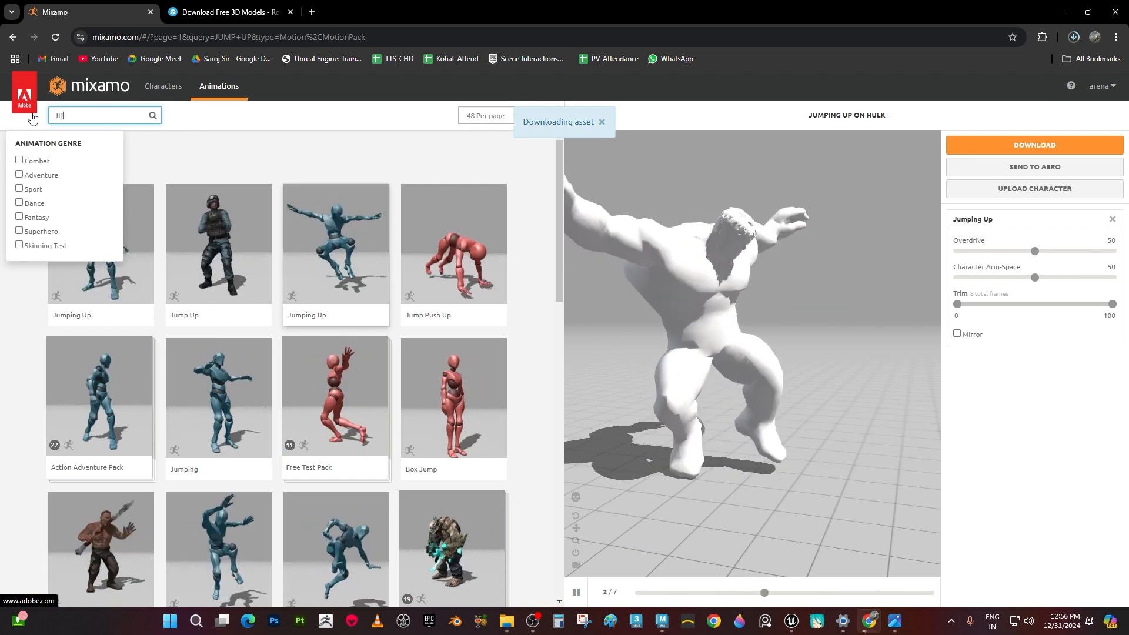
text(MP DOWN)
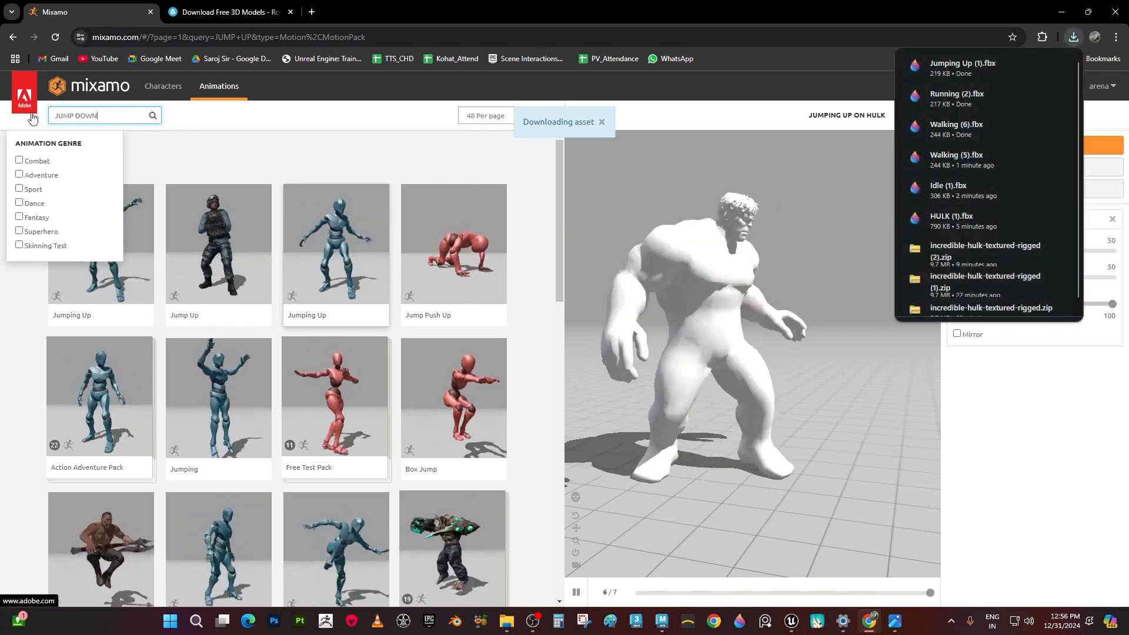
key(Return)
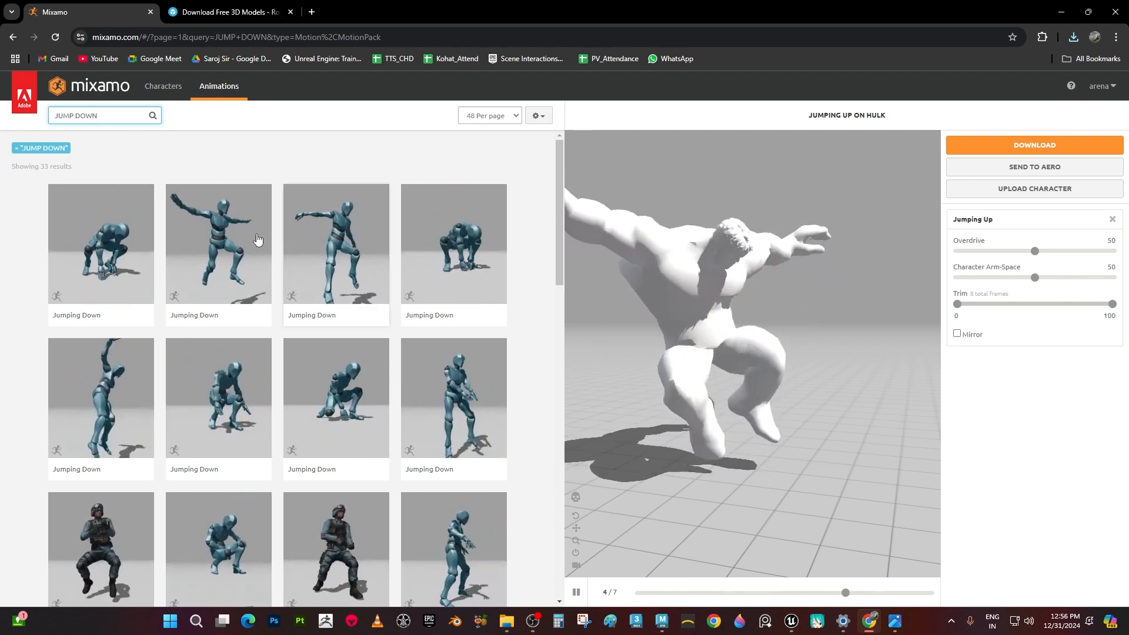
click(226, 256)
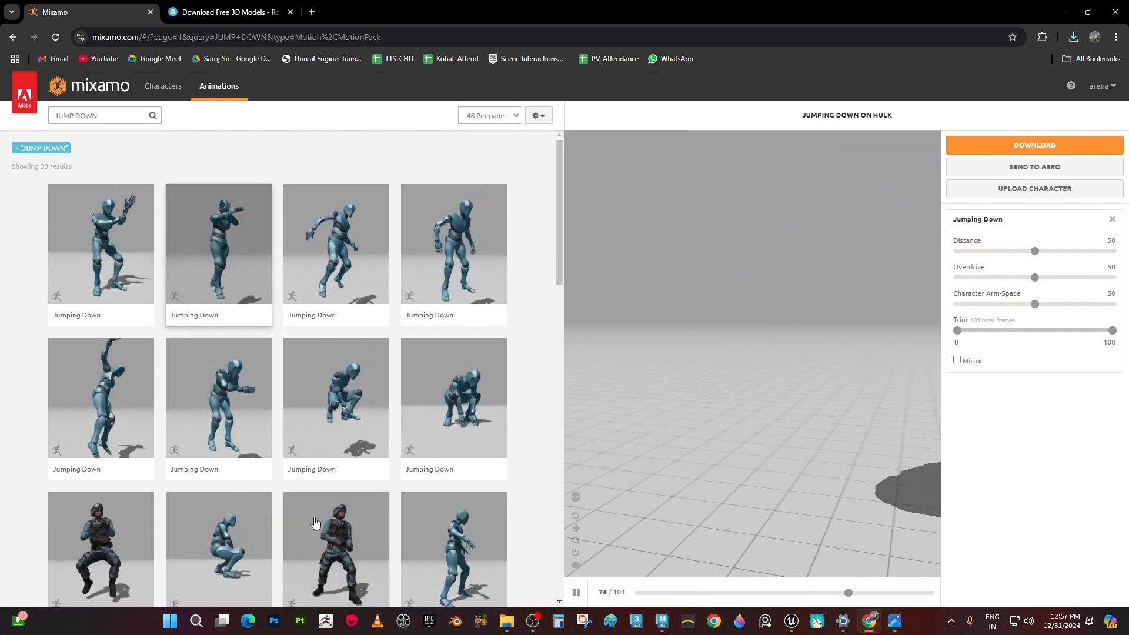
Apply the blue Jumping Down animation beside the red Jump Down and download it as FBX Binary without skin at 30 frames per second
scroll(319, 501, down, 5)
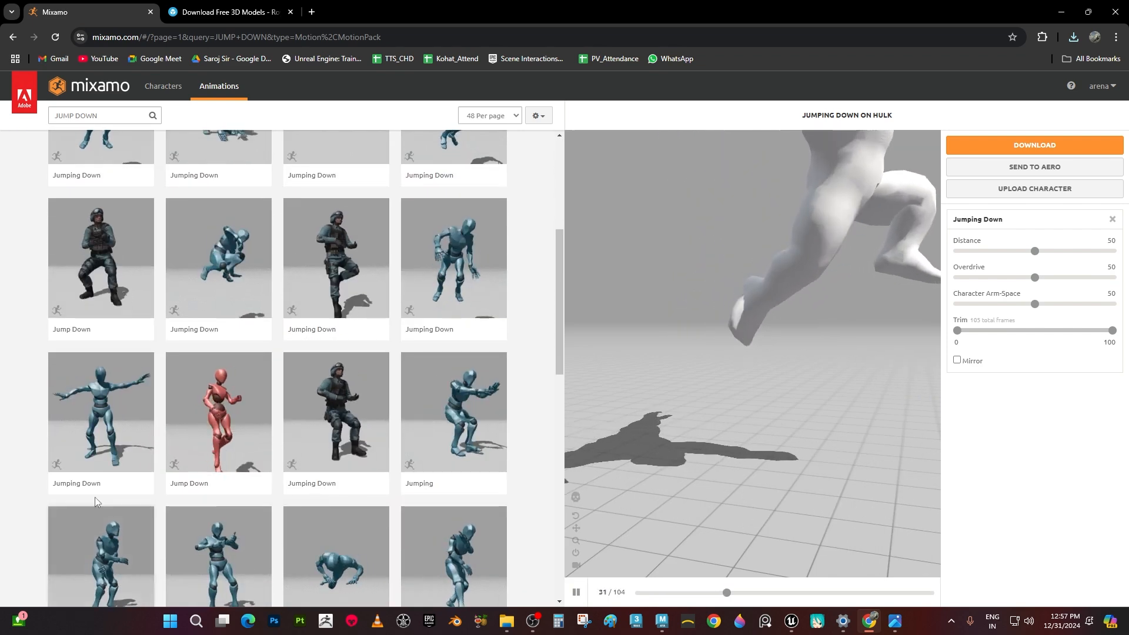
click(117, 455)
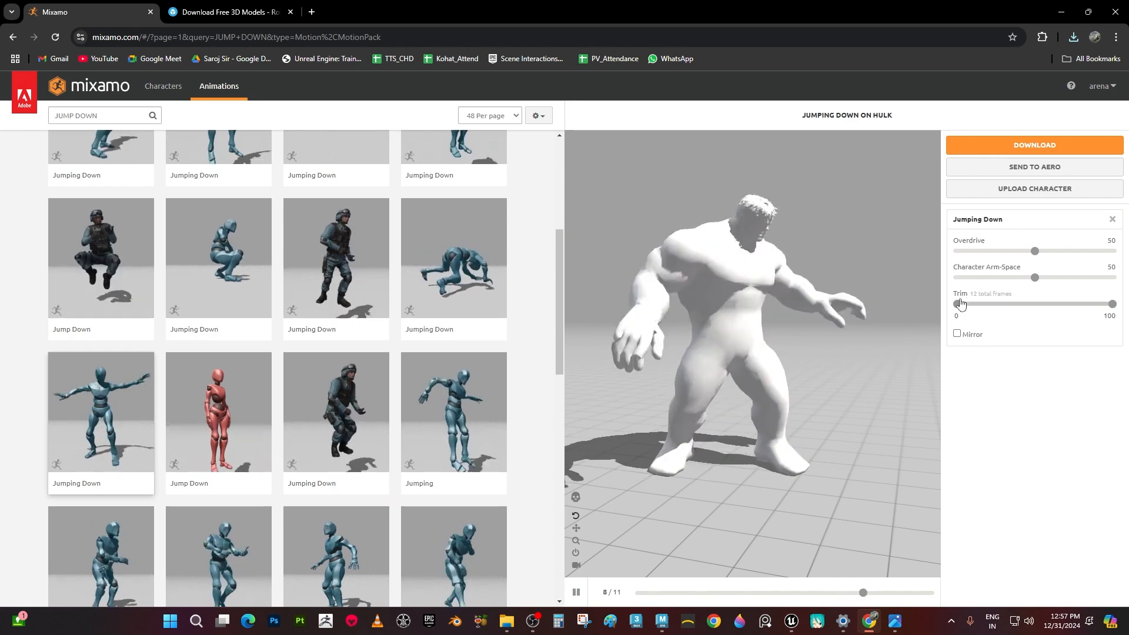
click(1008, 144)
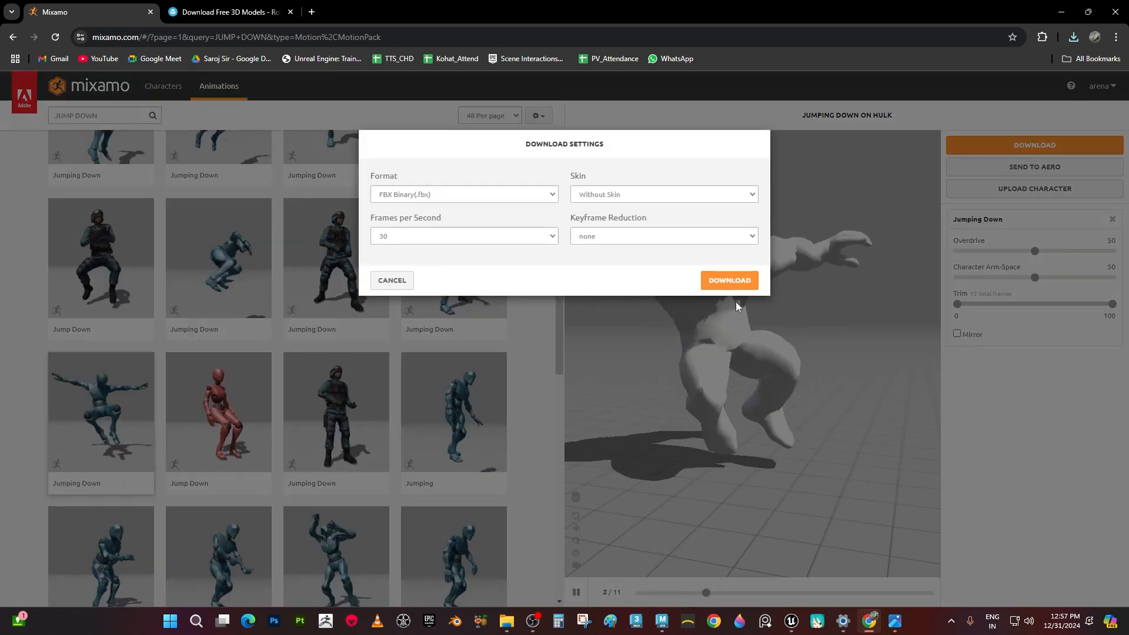
click(739, 280)
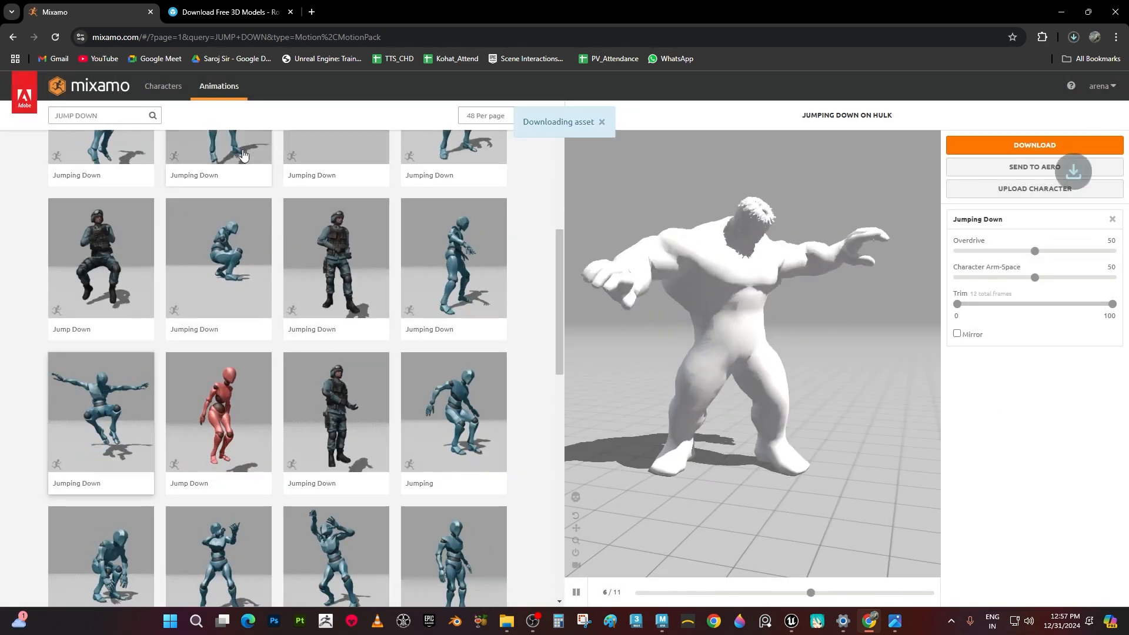
Search for FALLING IDLE, apply the blue Falling Idle animation to the Hulk, and download it
click(112, 116)
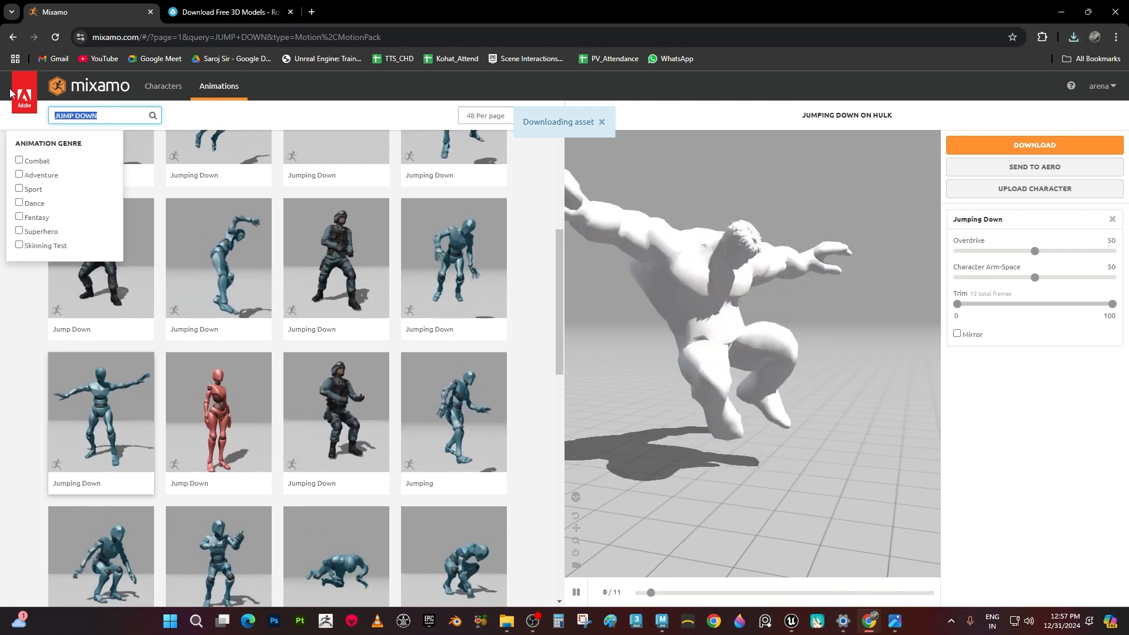
text(FALLING IDLE)
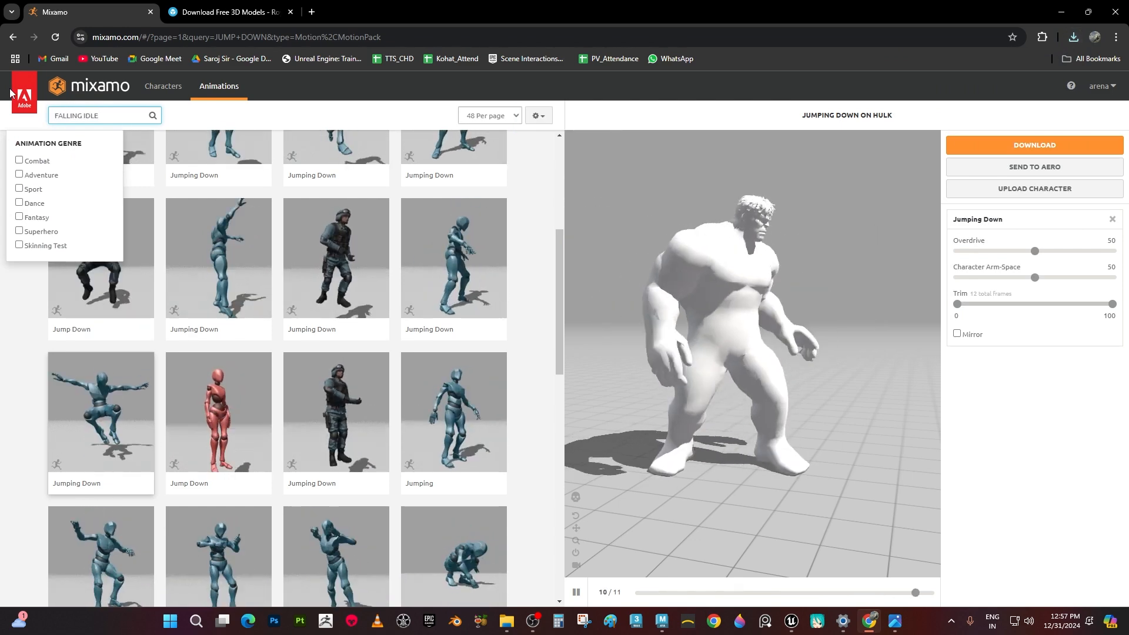
key(Return)
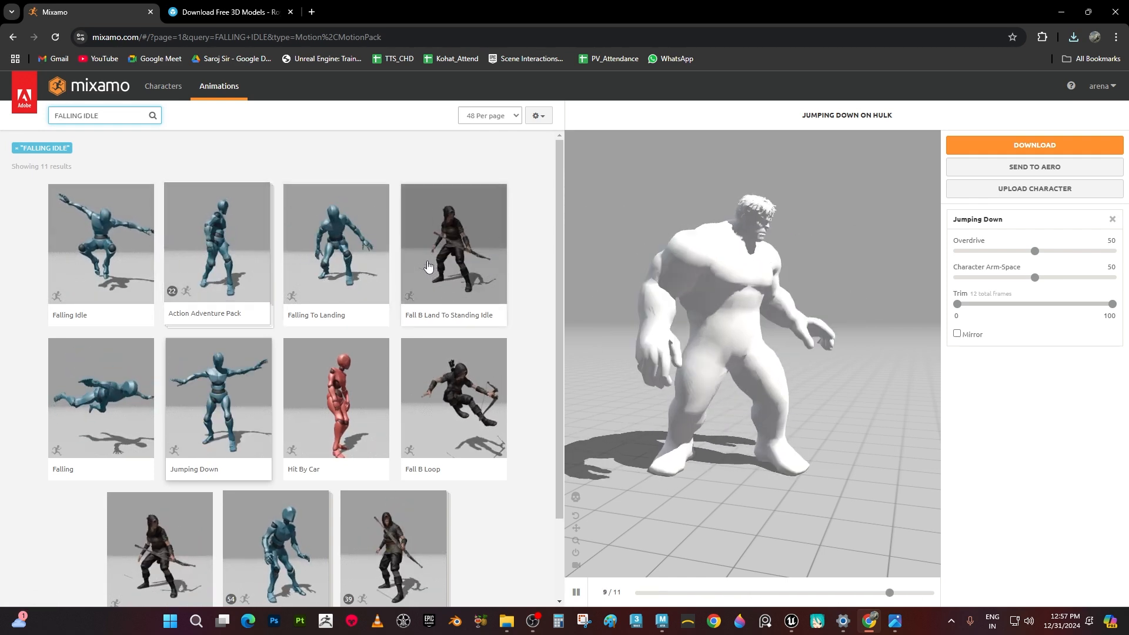
click(117, 236)
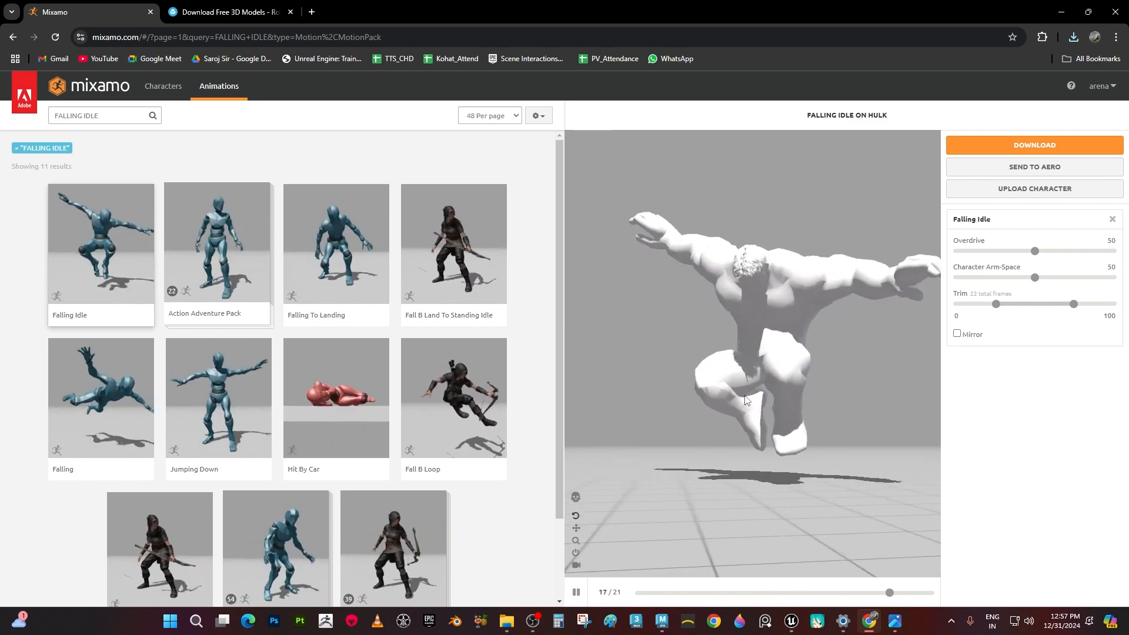
click(1034, 145)
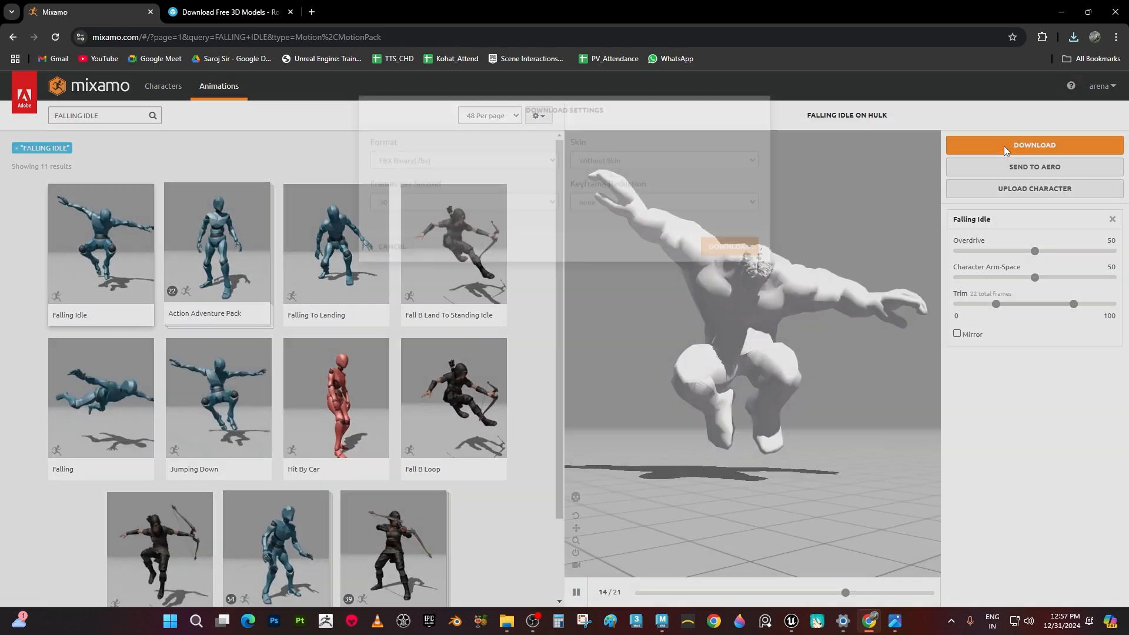
click(739, 281)
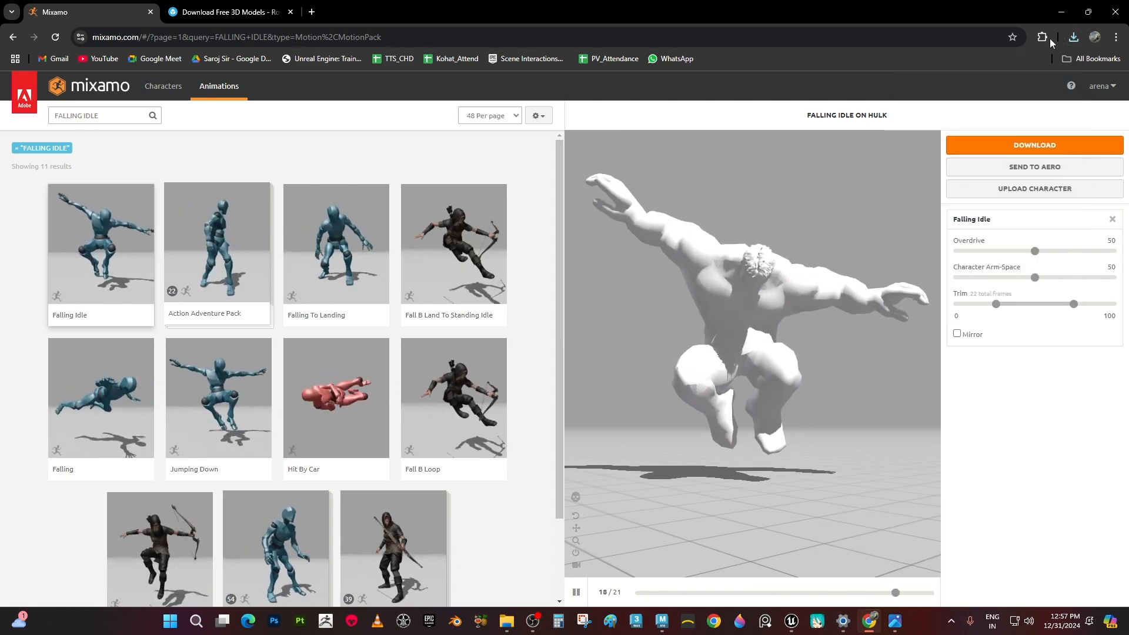
Switch to the Unreal Editor and create a folder named HULK in the project's Content folder
click(1061, 12)
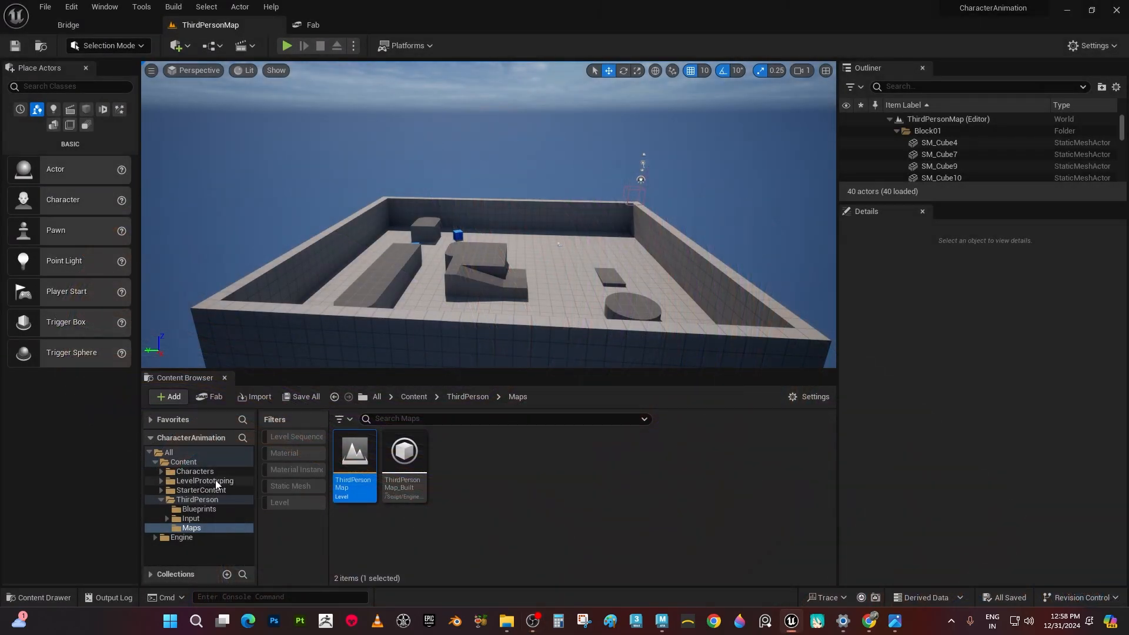
click(183, 462)
right_click(573, 493)
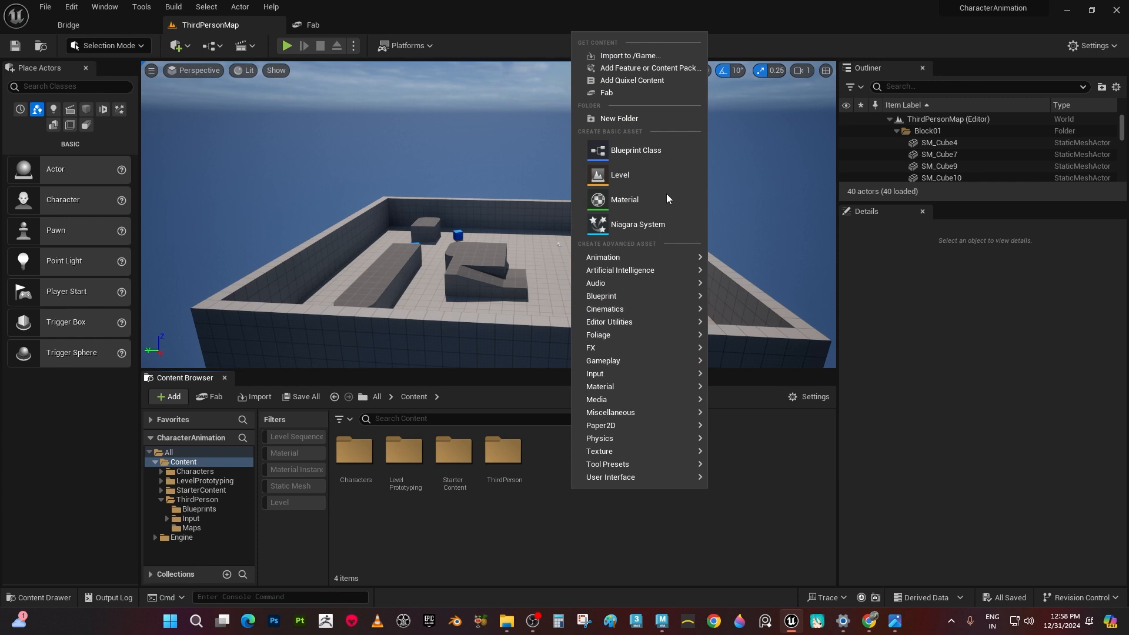
click(626, 118)
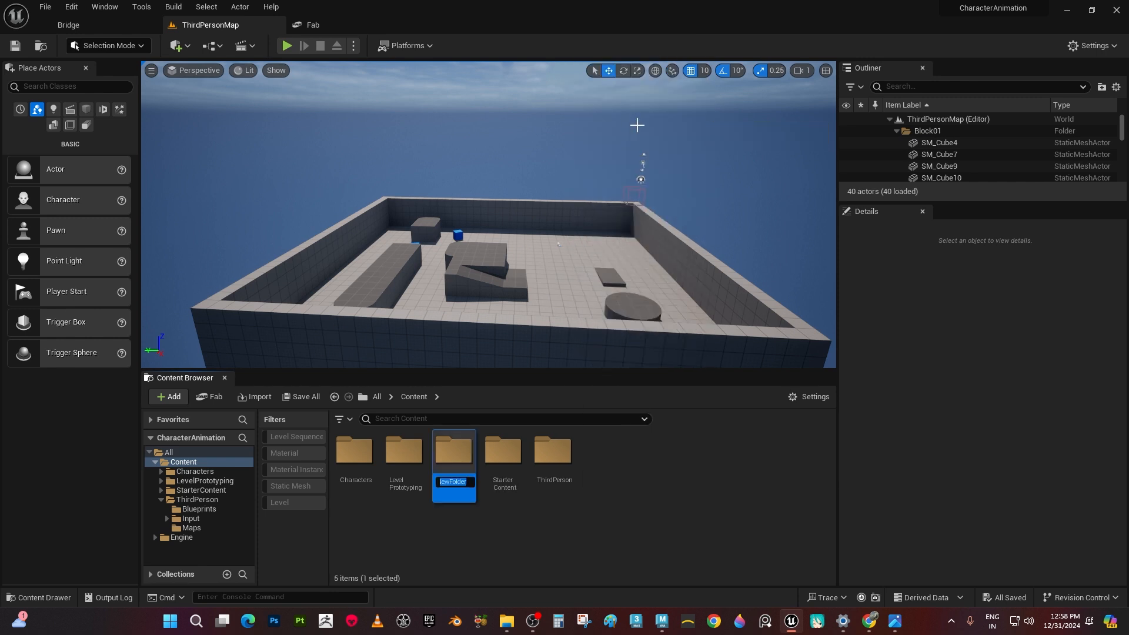
key(BackSpace)
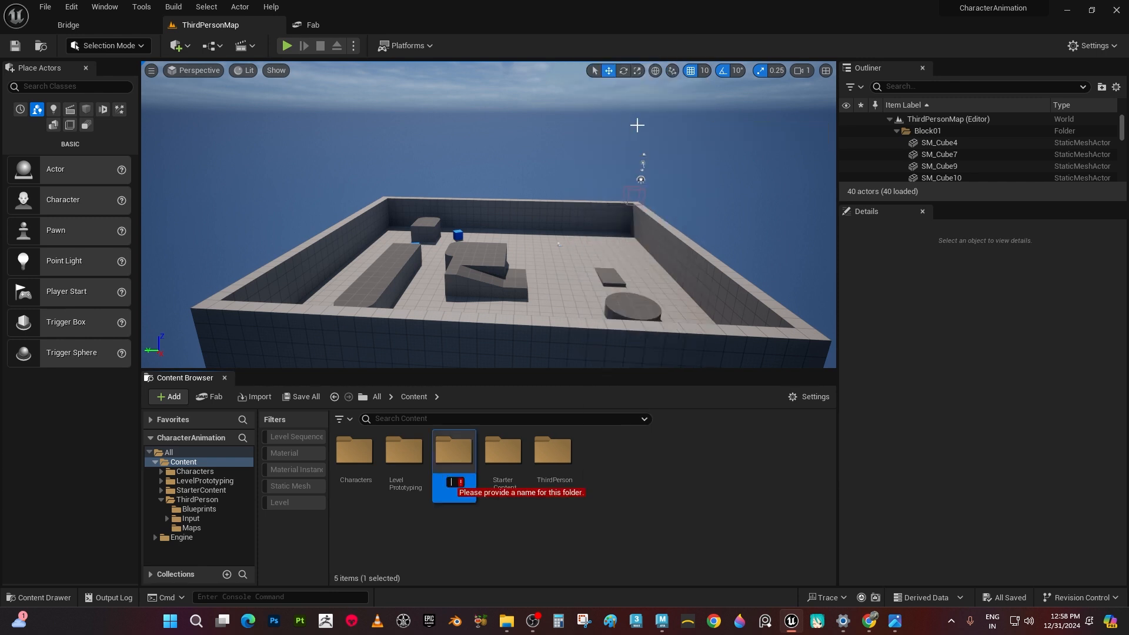
text(HULK)
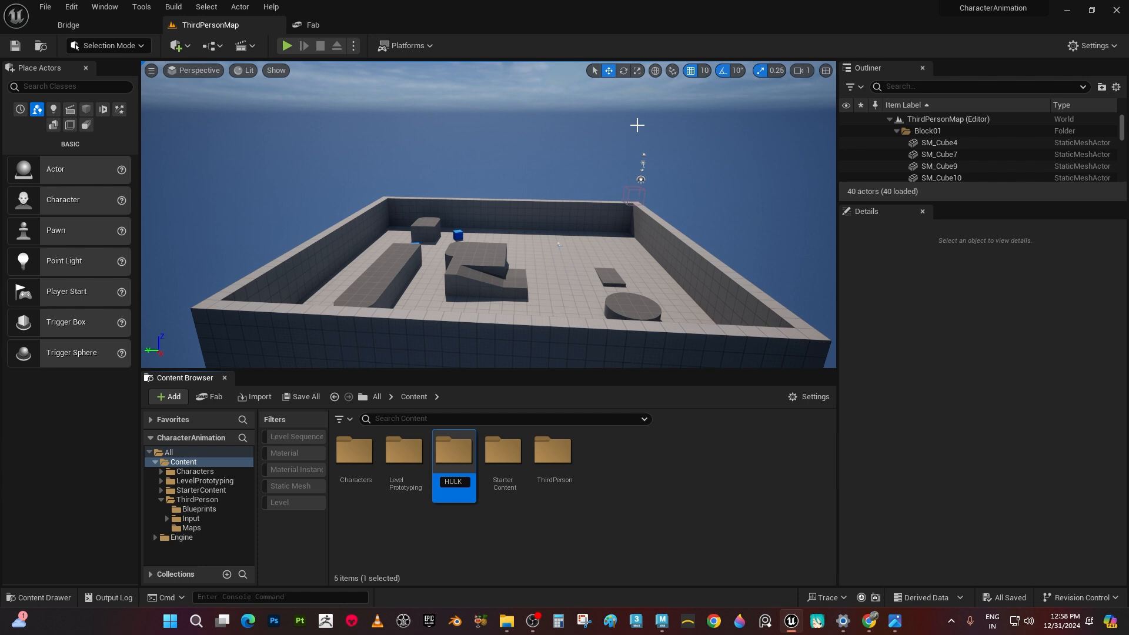
key(Return)
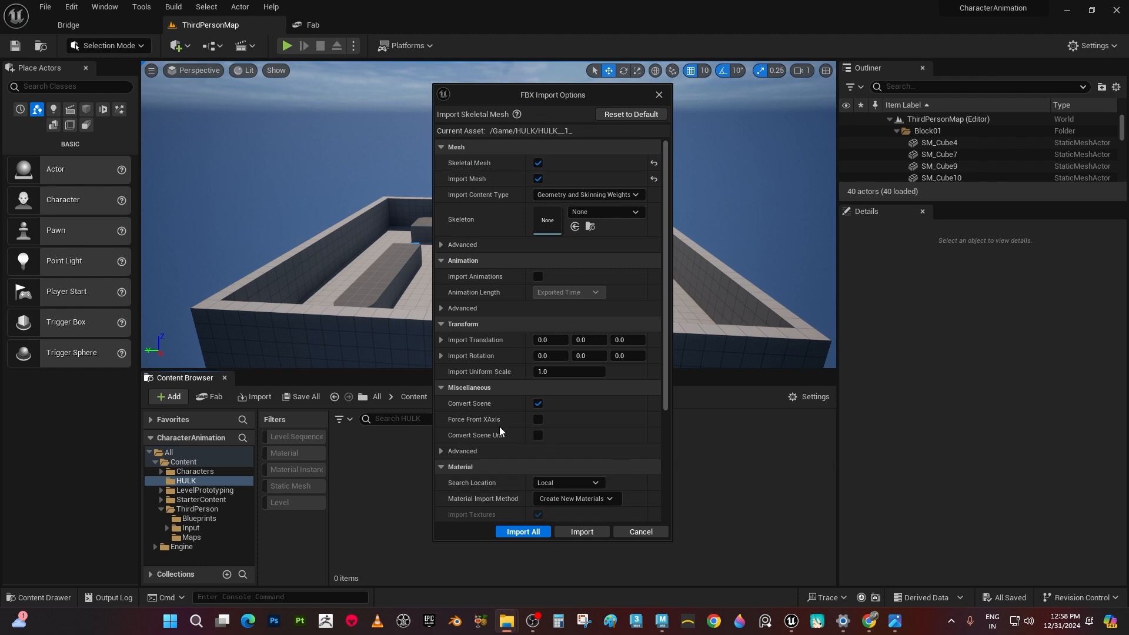
Import the Hulk character FBX into the HULK folder as a skeletal mesh with the default options, and dismiss the message log
scroll(664, 298, down, 1)
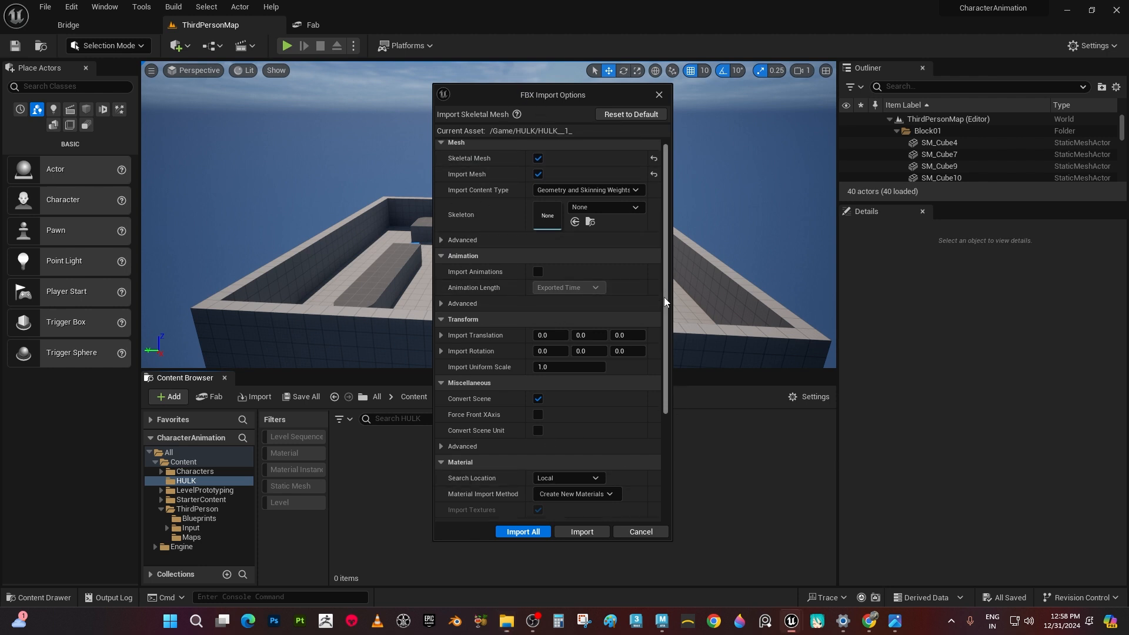
drag(664, 297, 658, 224)
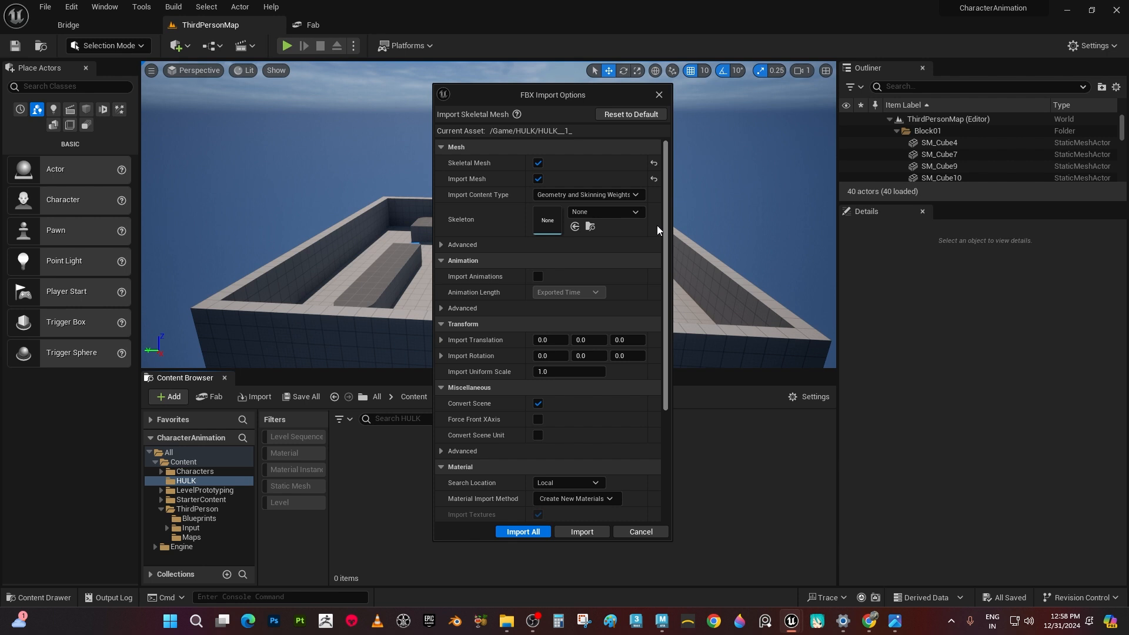
click(571, 532)
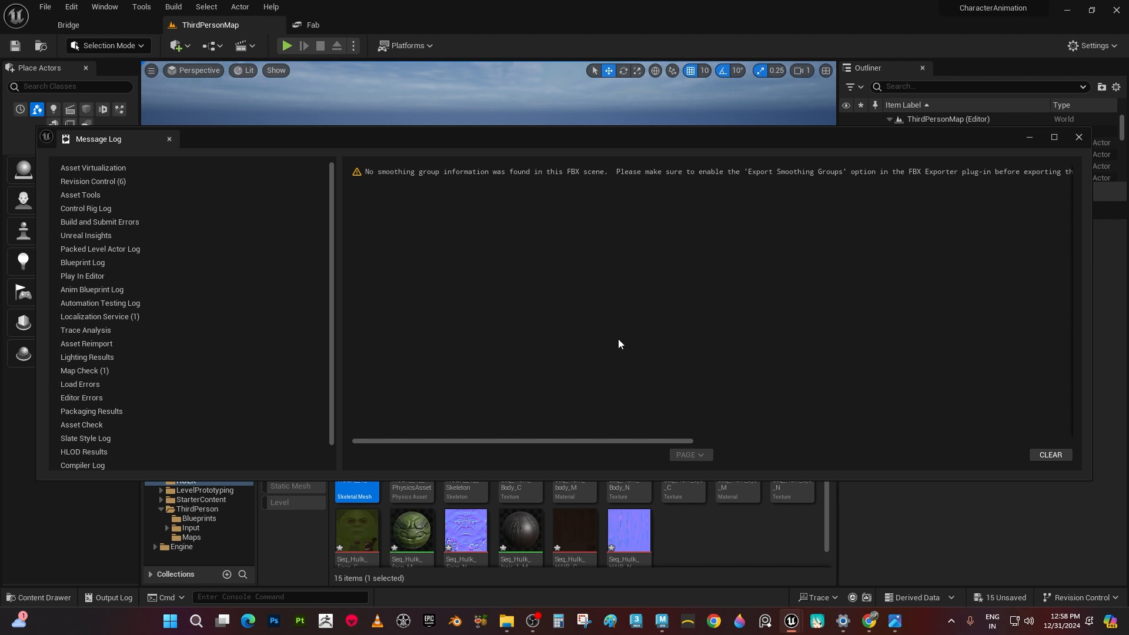
drag(626, 138, 556, 137)
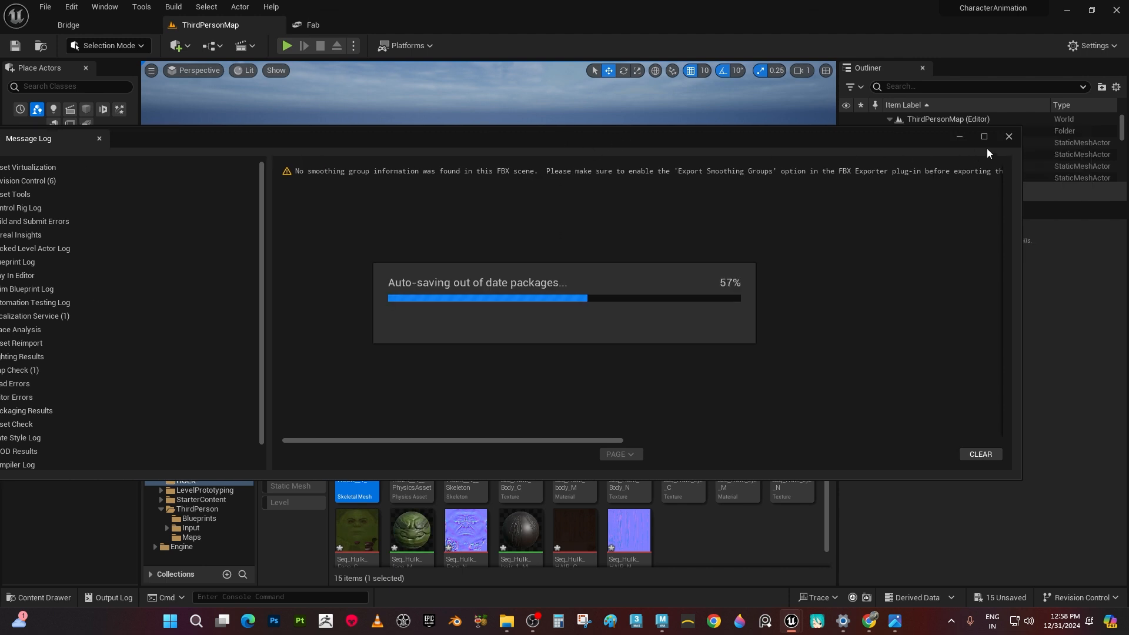
click(1008, 137)
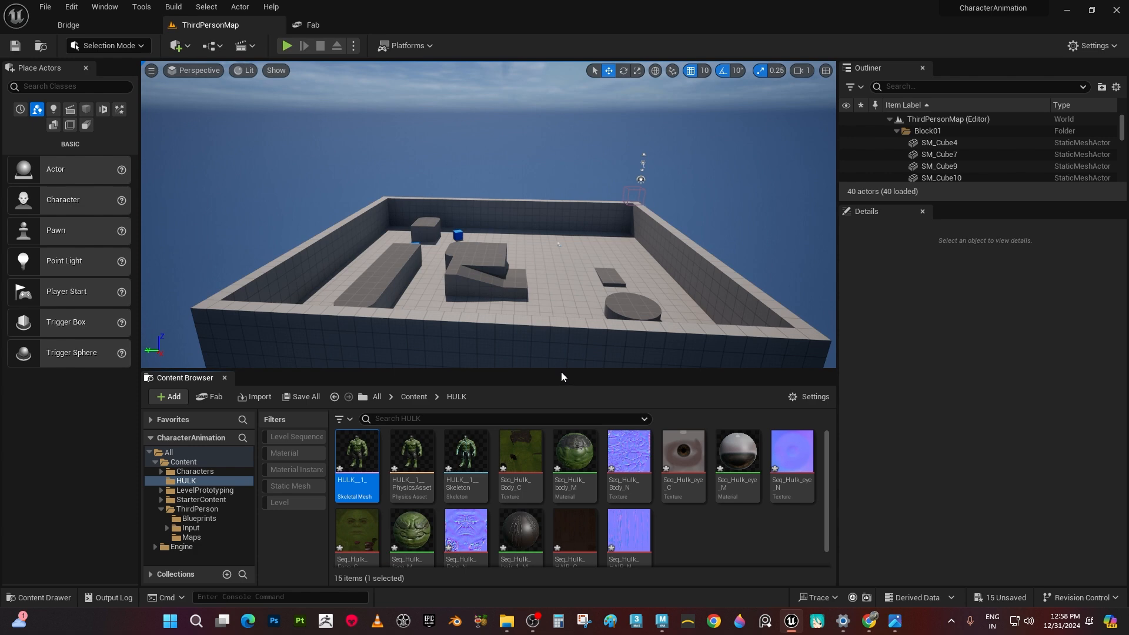
Open the imported Hulk skeletal mesh, inspect the model and its skeleton from the front, and close it
mouse_move(561, 373)
mouse_down()
mouse_move(557, 307)
mouse_move(554, 358)
mouse_up()
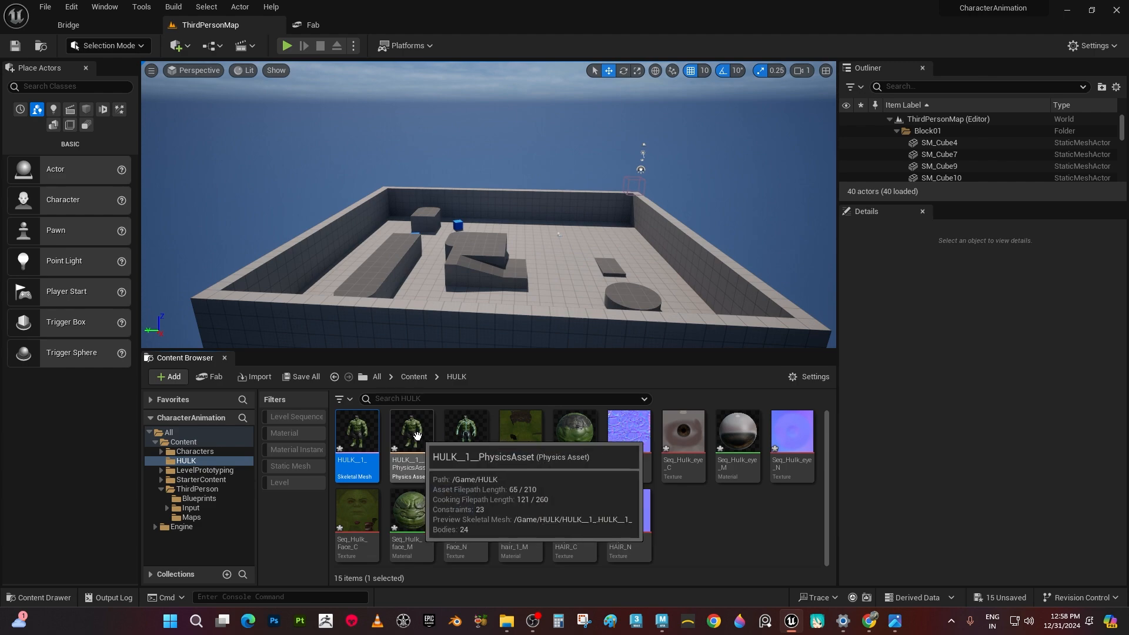
double_click(355, 425)
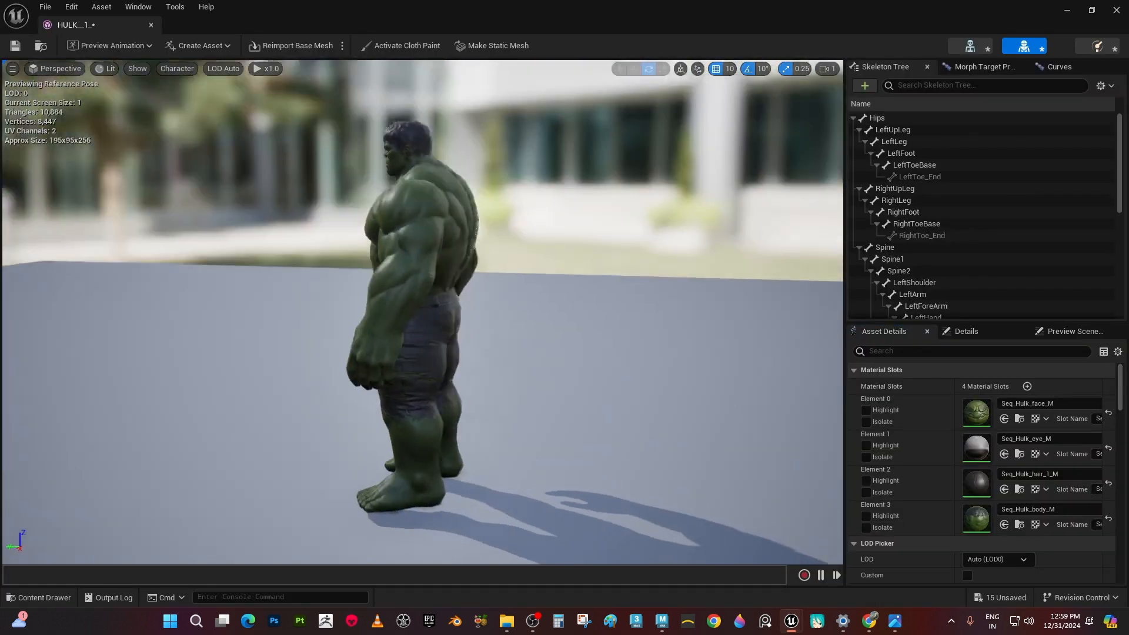
alt+drag(377, 312, 729, 311)
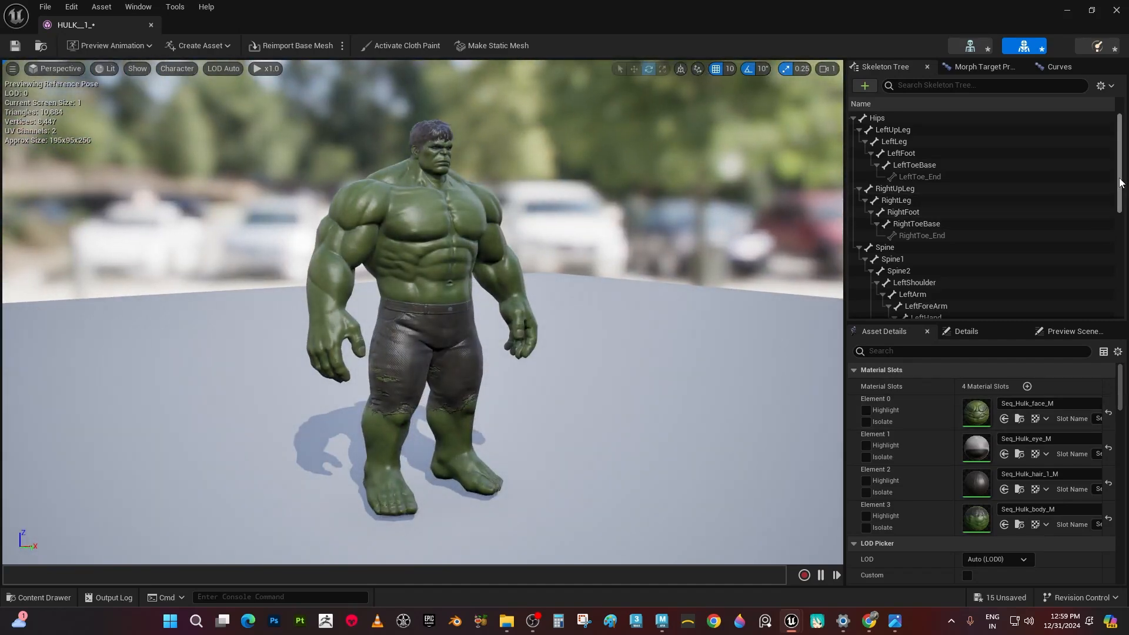
drag(1120, 183, 1127, 151)
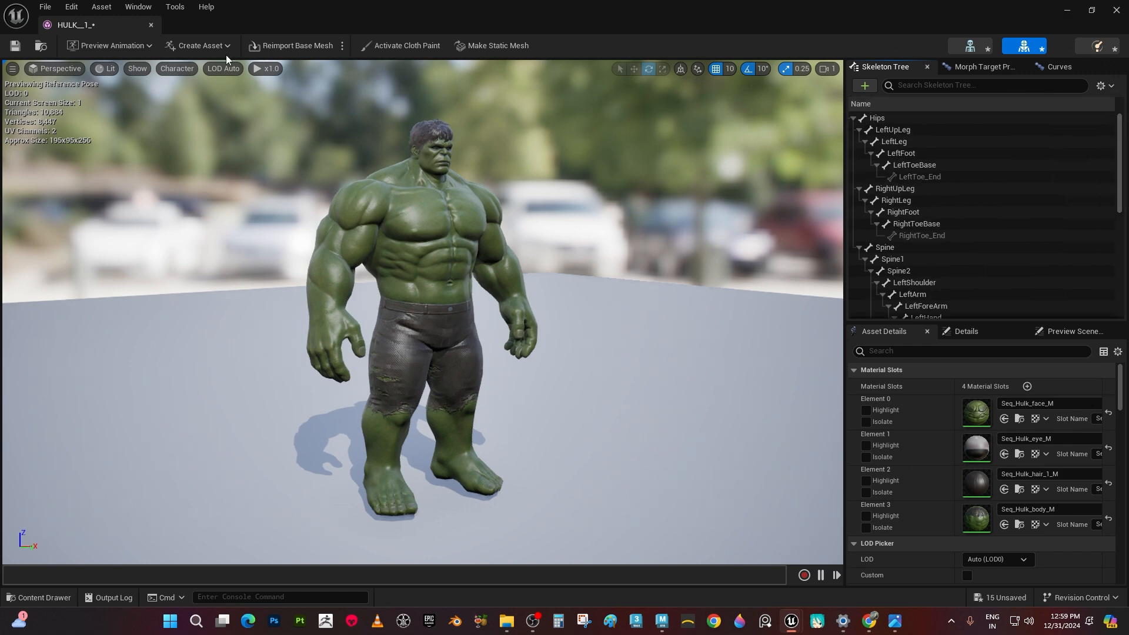
click(151, 24)
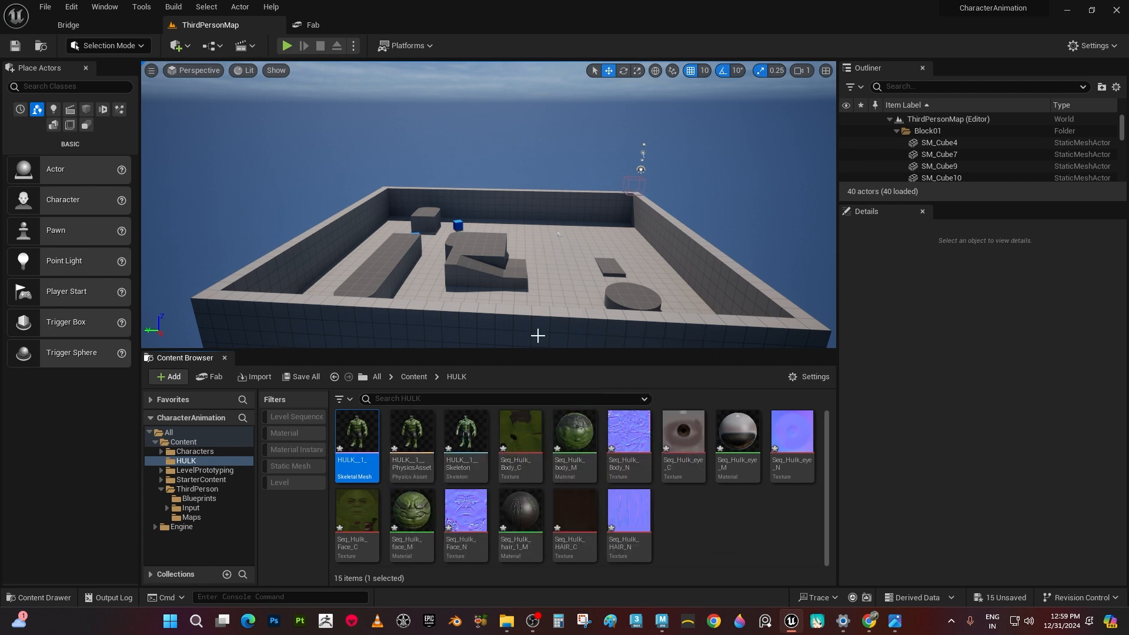
Create a subfolder named ANIM_DATA inside the HULK folder and open it
drag(544, 350, 550, 336)
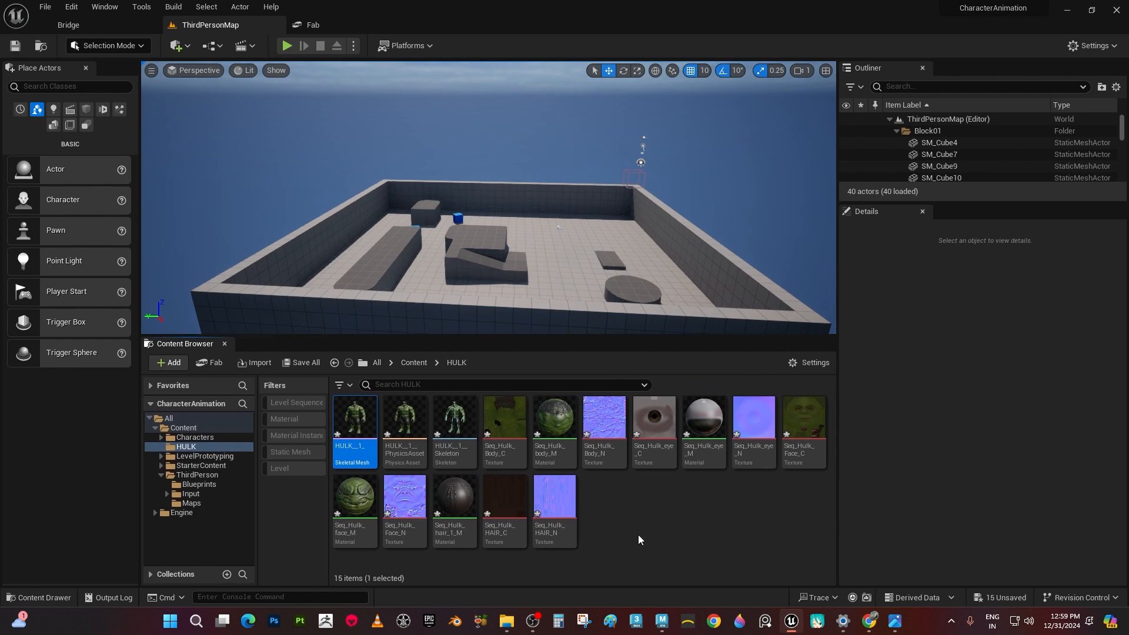
click(641, 532)
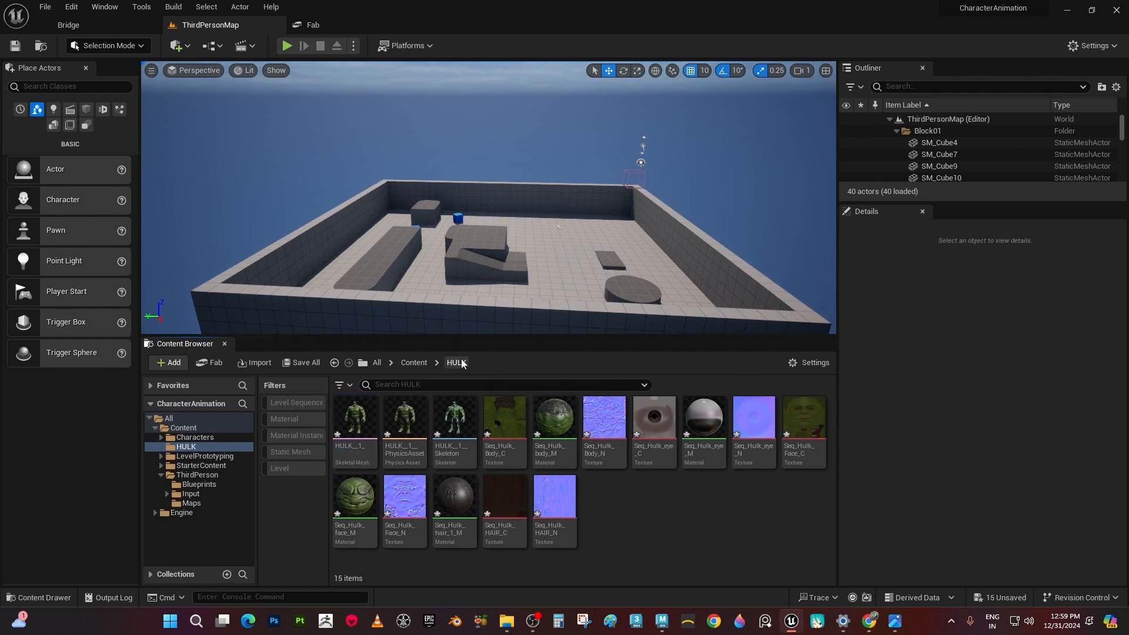
right_click(640, 506)
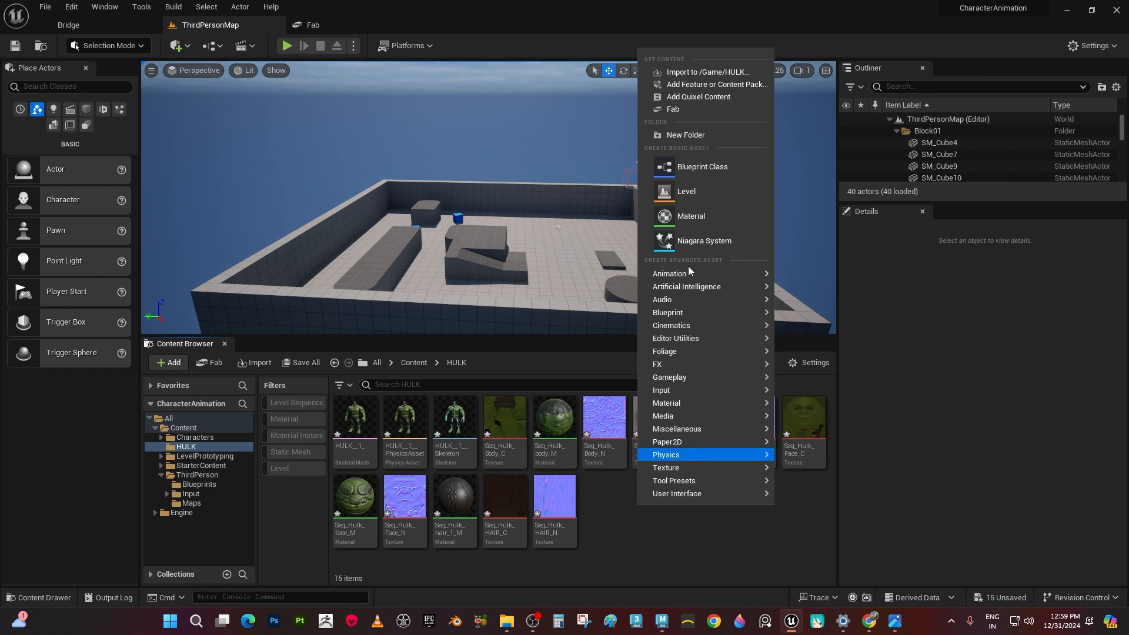
click(688, 134)
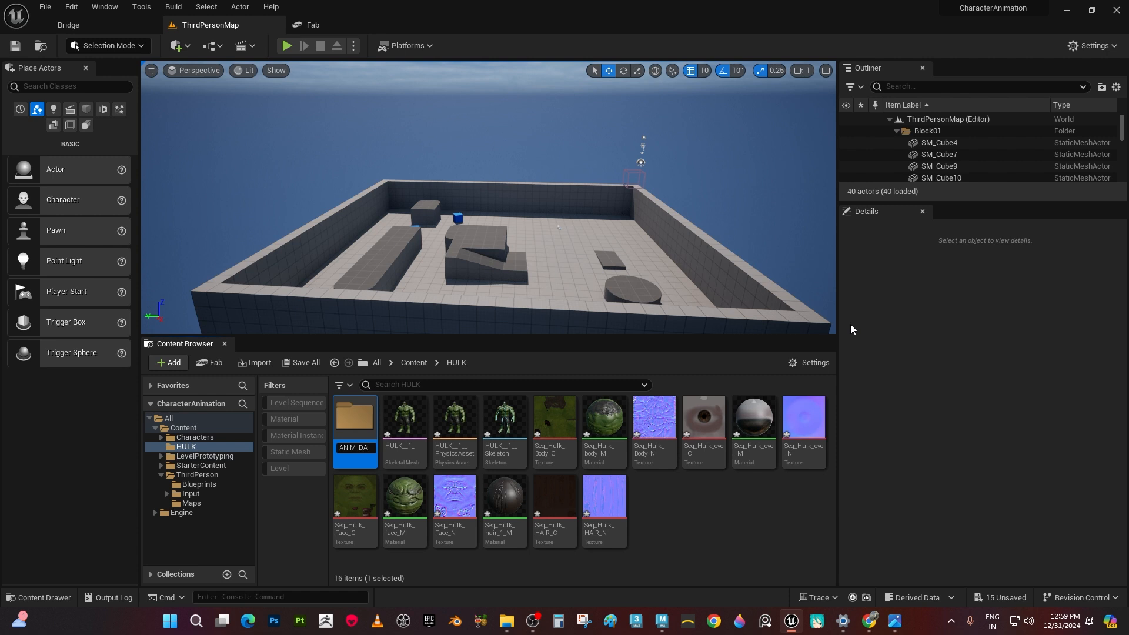
key(Return)
key(Return)
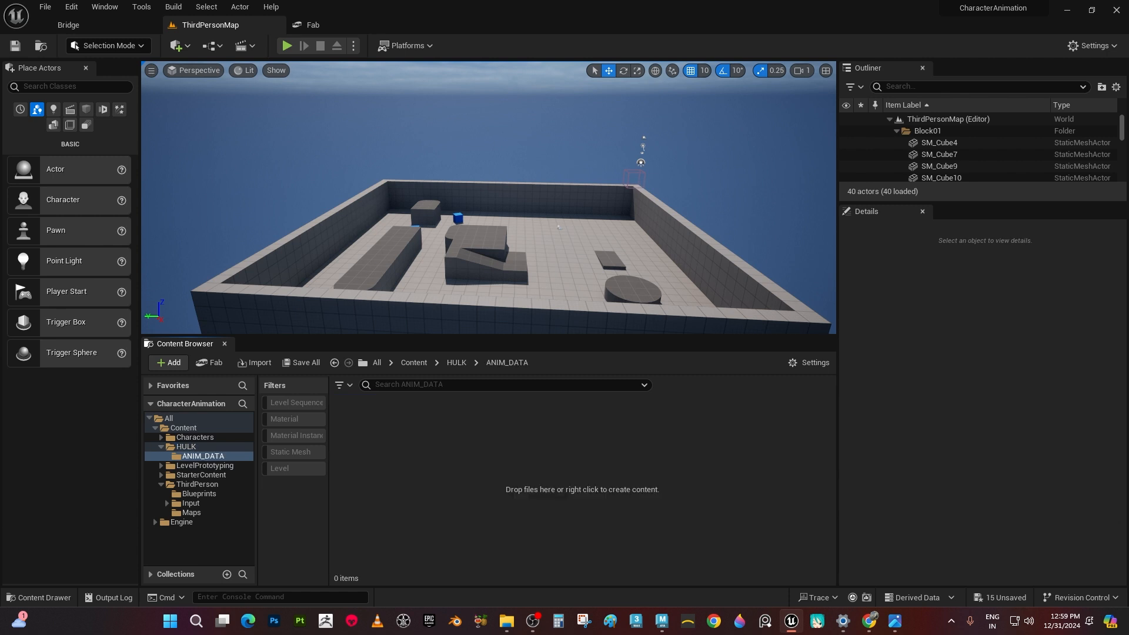
Import all six downloaded Hulk animation FBX files into ANIM_DATA, using HULK__1__Skeleton as their skeleton
key(alt+Tab)
drag(493, 443, 492, 442)
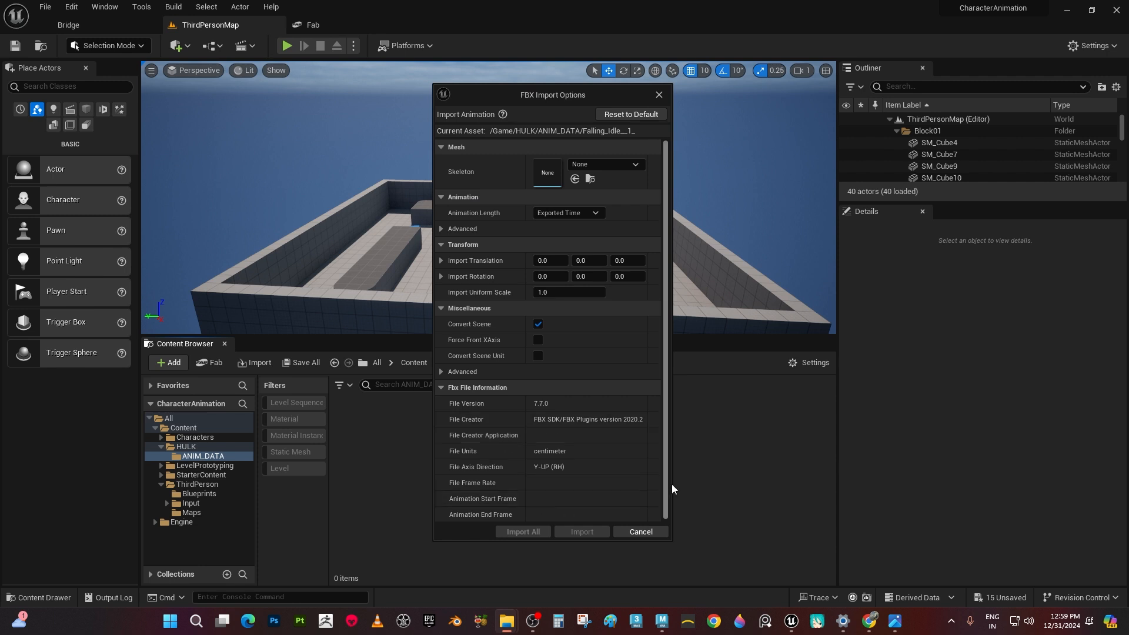
drag(570, 97, 529, 158)
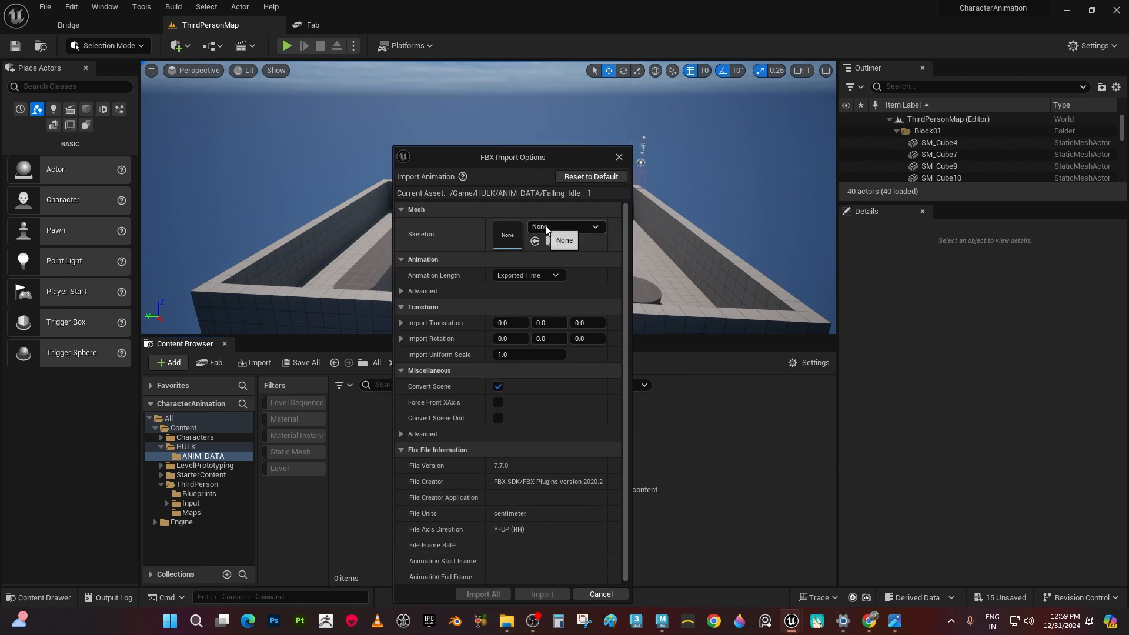
click(566, 227)
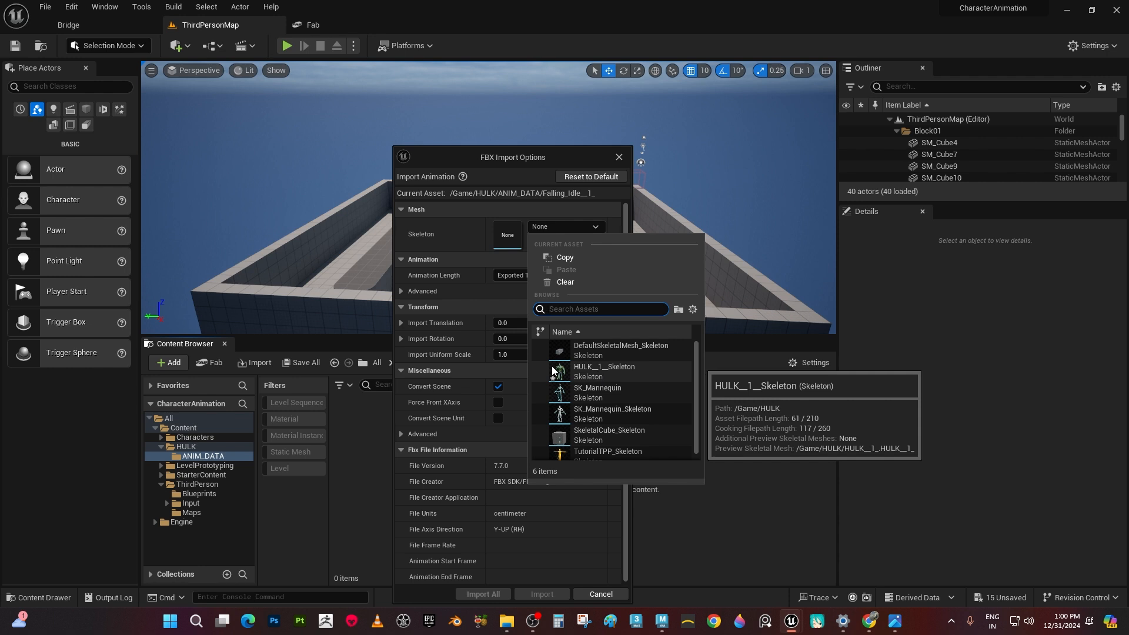
click(602, 373)
drag(513, 157, 555, 88)
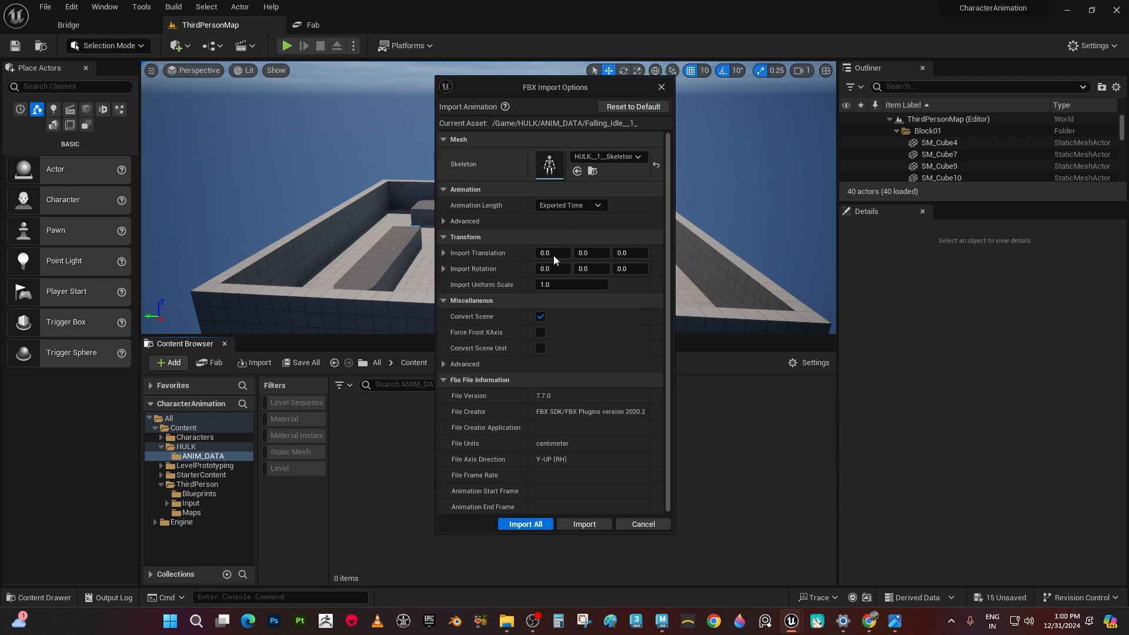
click(530, 523)
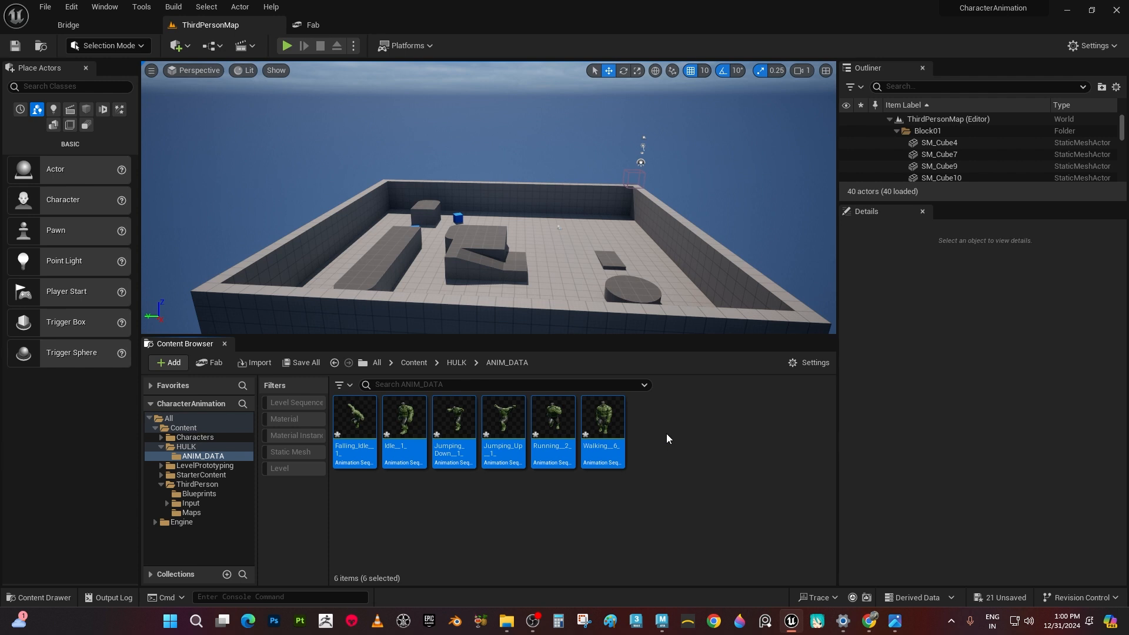
click(706, 434)
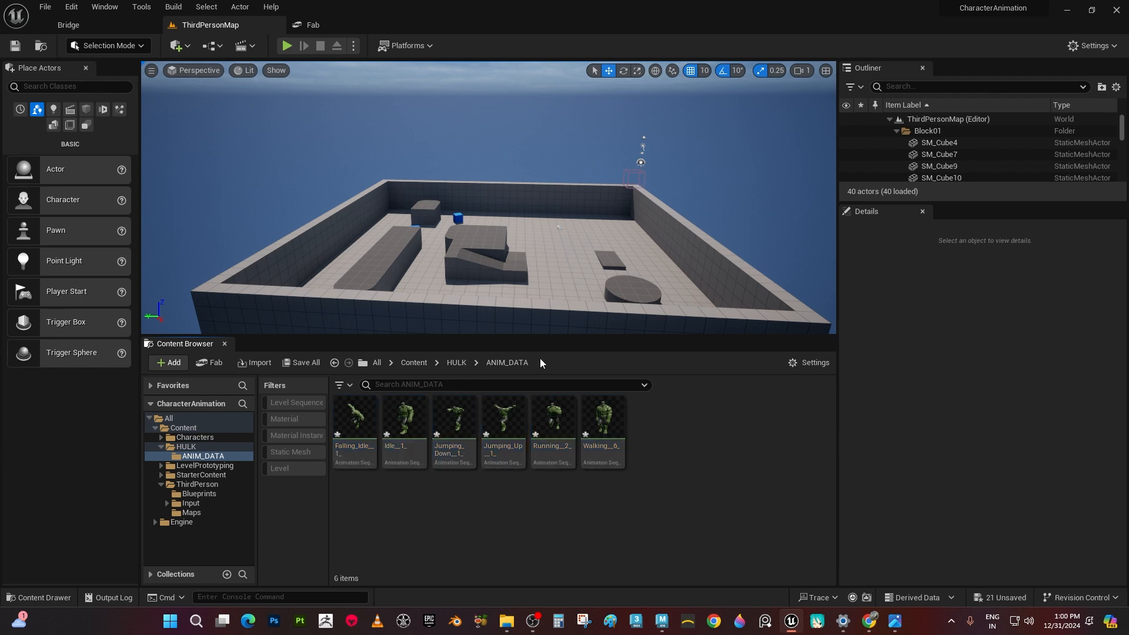
Preview the imported Falling Idle animation on the Hulk from several angles and close it
double_click(358, 418)
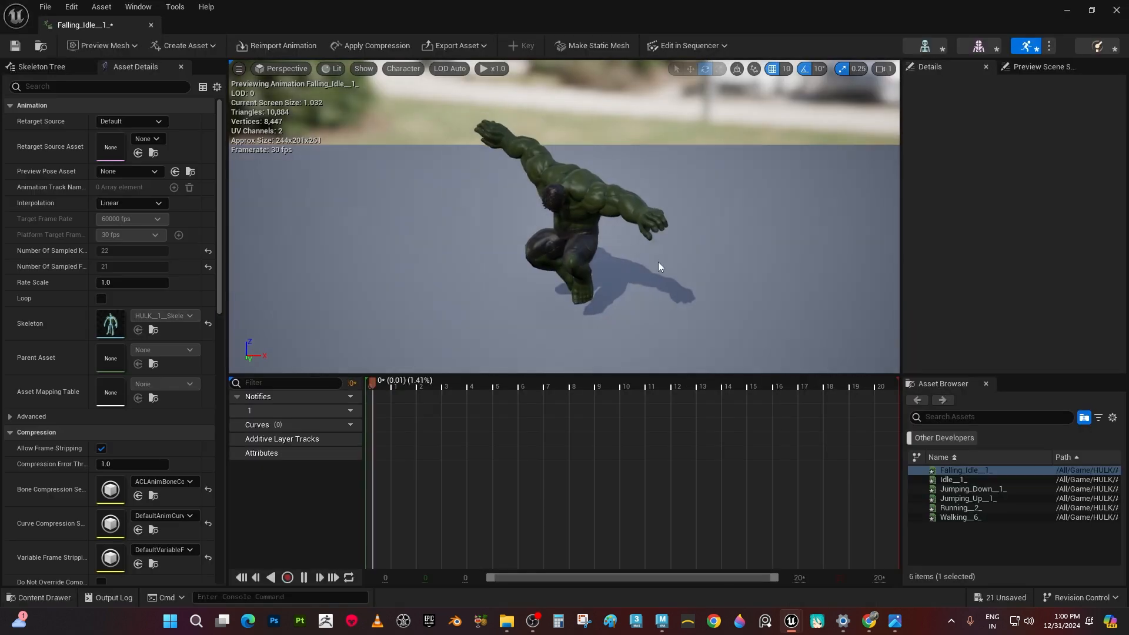
alt+drag(659, 266, 764, 253)
scroll(658, 267, up, 5)
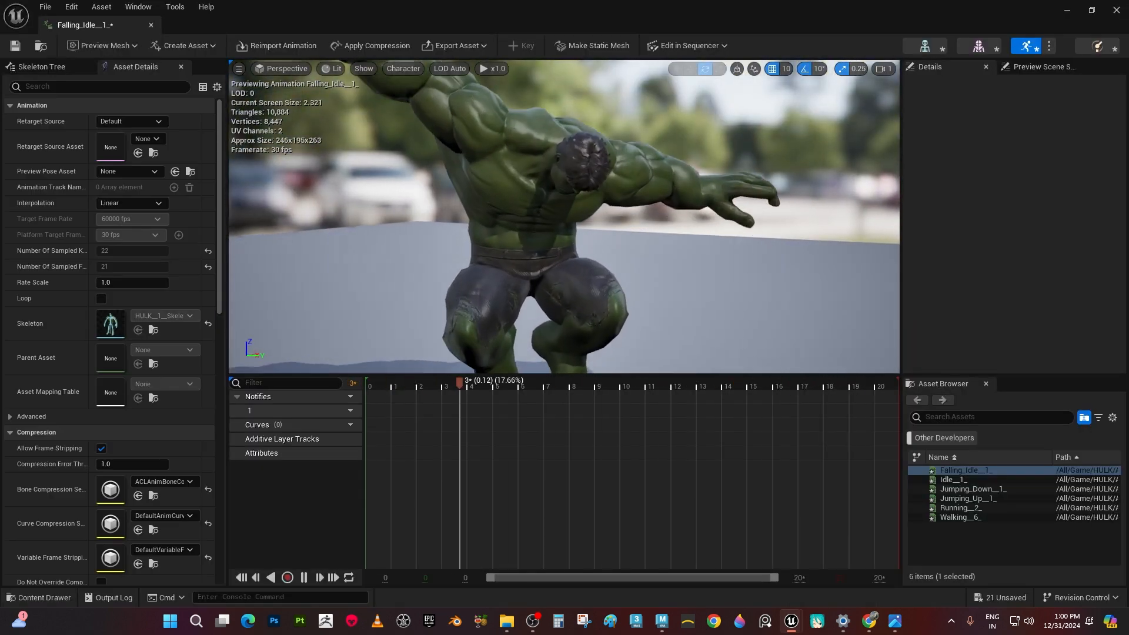
alt+drag(658, 267, 676, 247)
alt+drag(841, 238, 800, 218)
scroll(799, 213, down, 5)
alt+drag(713, 231, 835, 231)
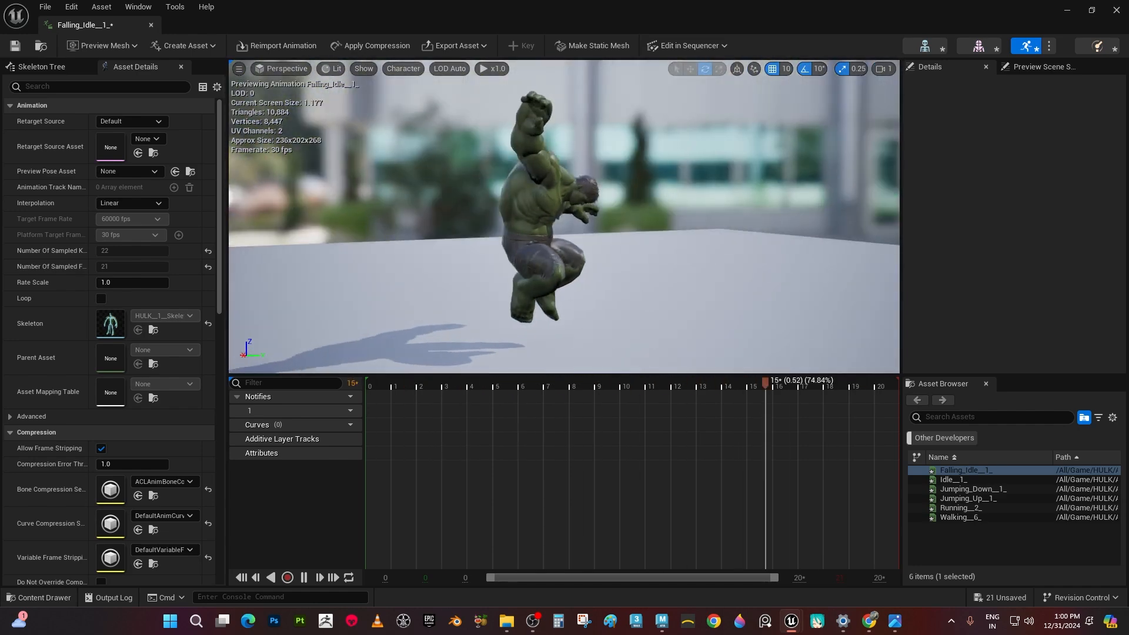
click(151, 25)
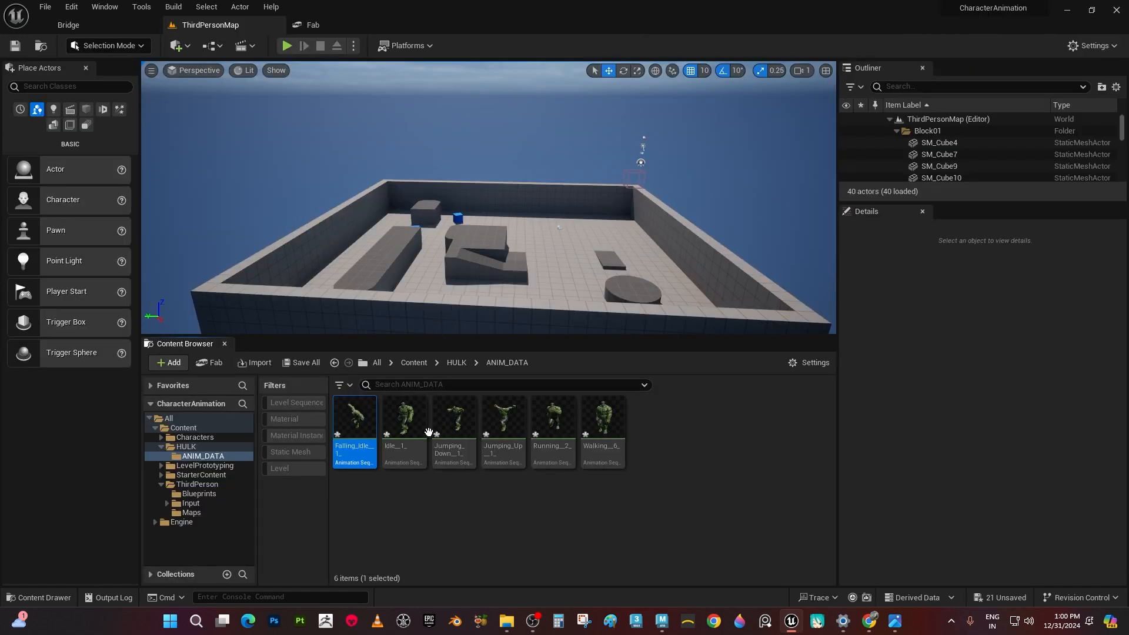
Preview the imported Running animation on the Hulk from the side and close it
double_click(549, 418)
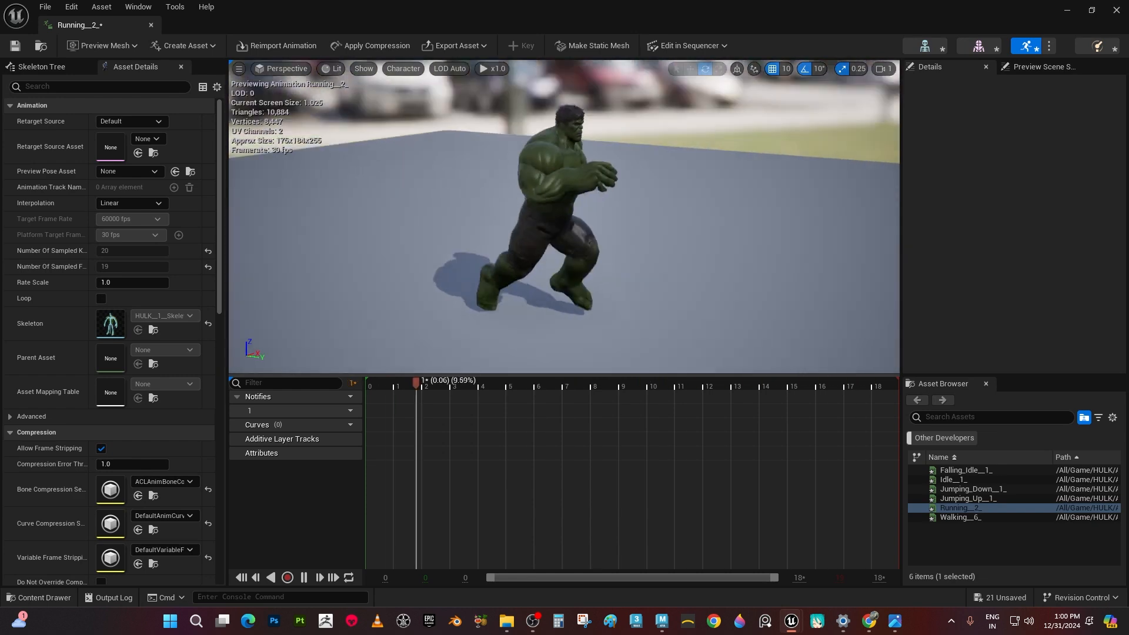
scroll(514, 229, up, 4)
alt+drag(514, 228, 558, 180)
scroll(514, 228, down, 4)
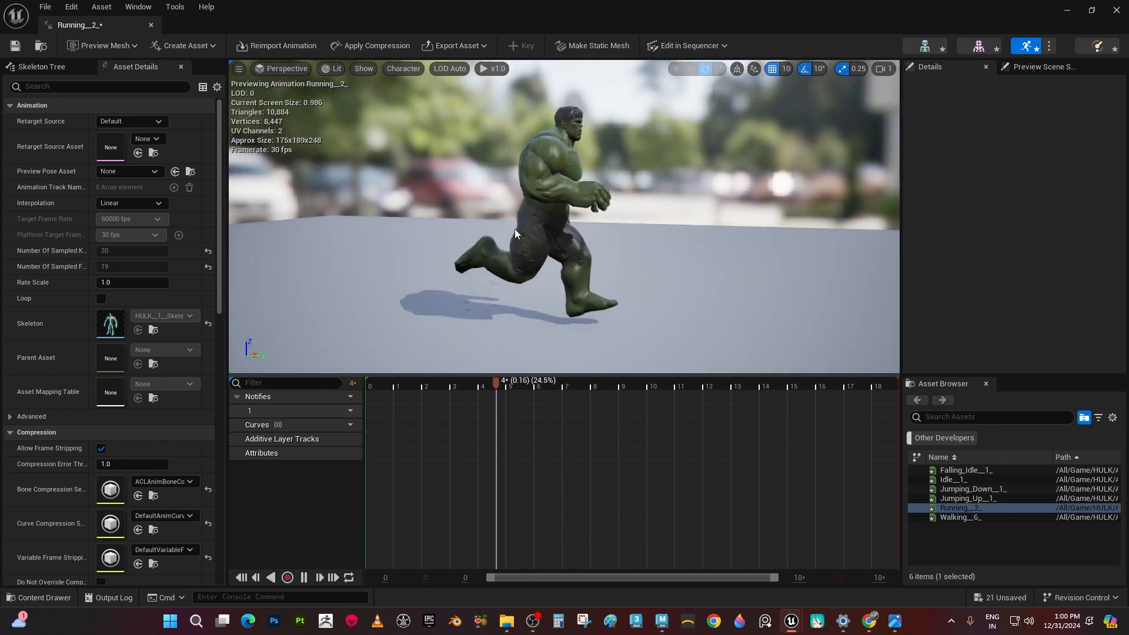
click(151, 24)
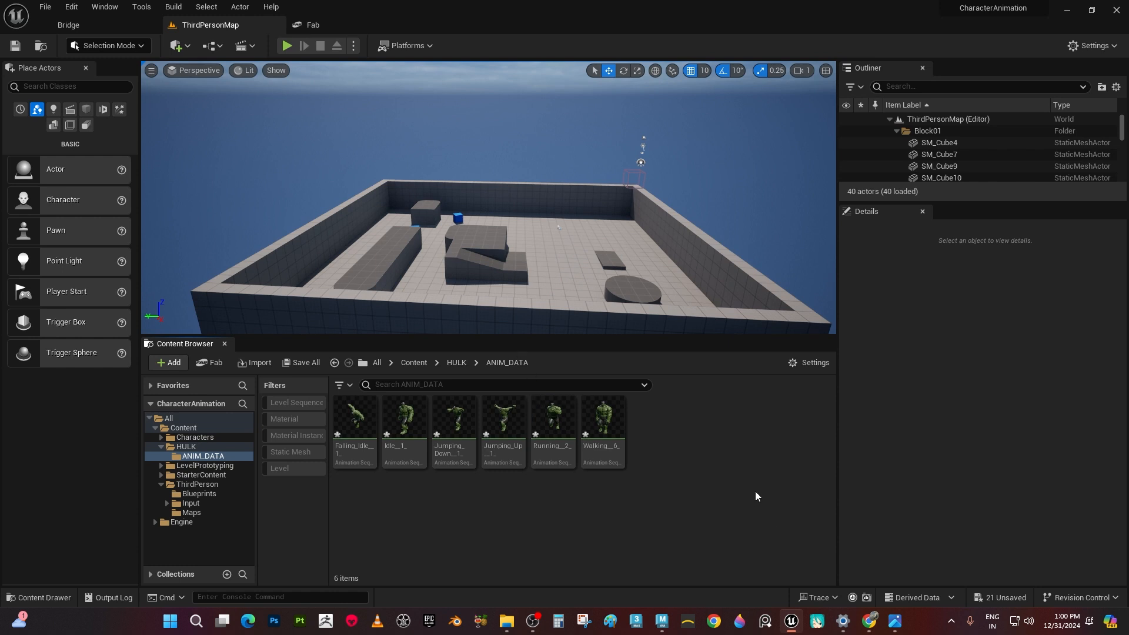
drag(562, 335, 562, 355)
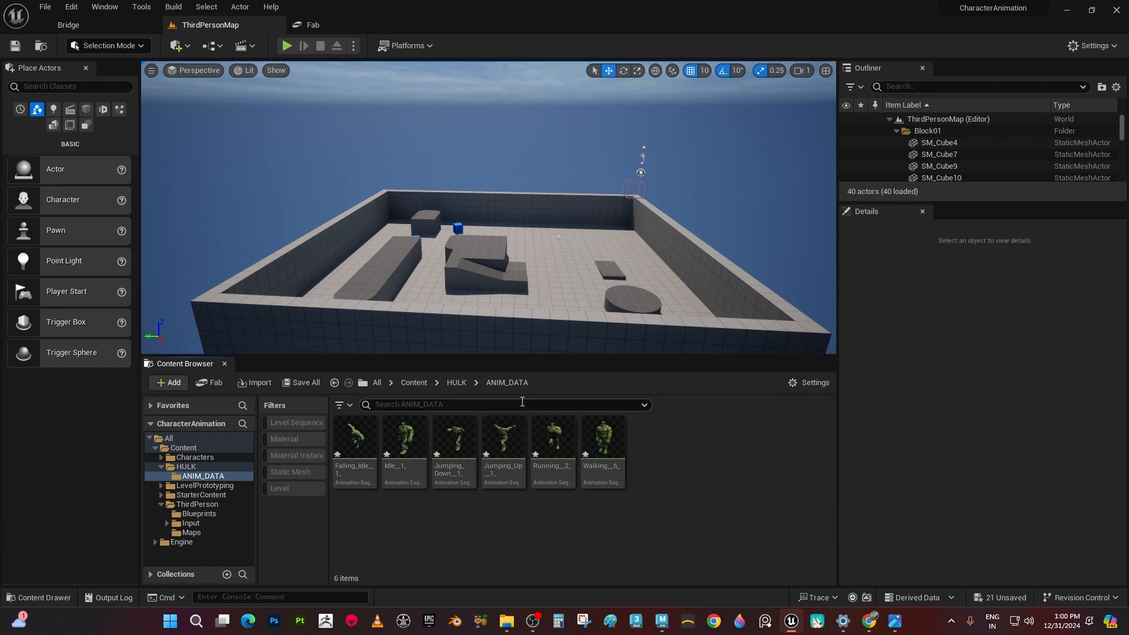
Create a Blend Space named BS_HULK in the ANIM_DATA folder, using HULK__1__Skeleton as its skeleton
right_click(662, 447)
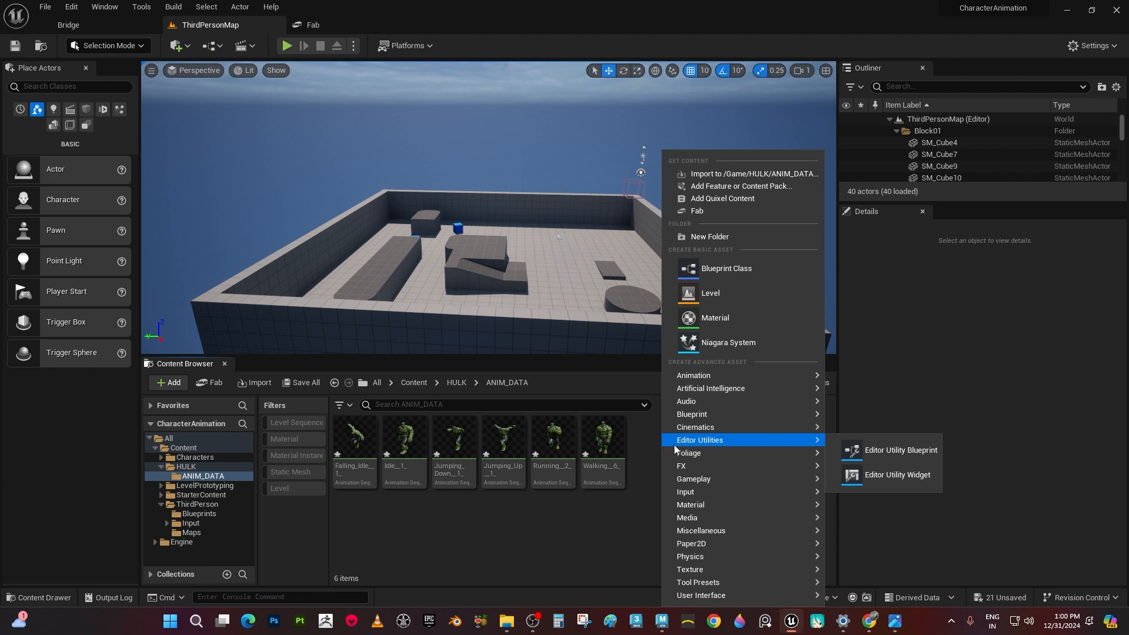
mouse_move(707, 380)
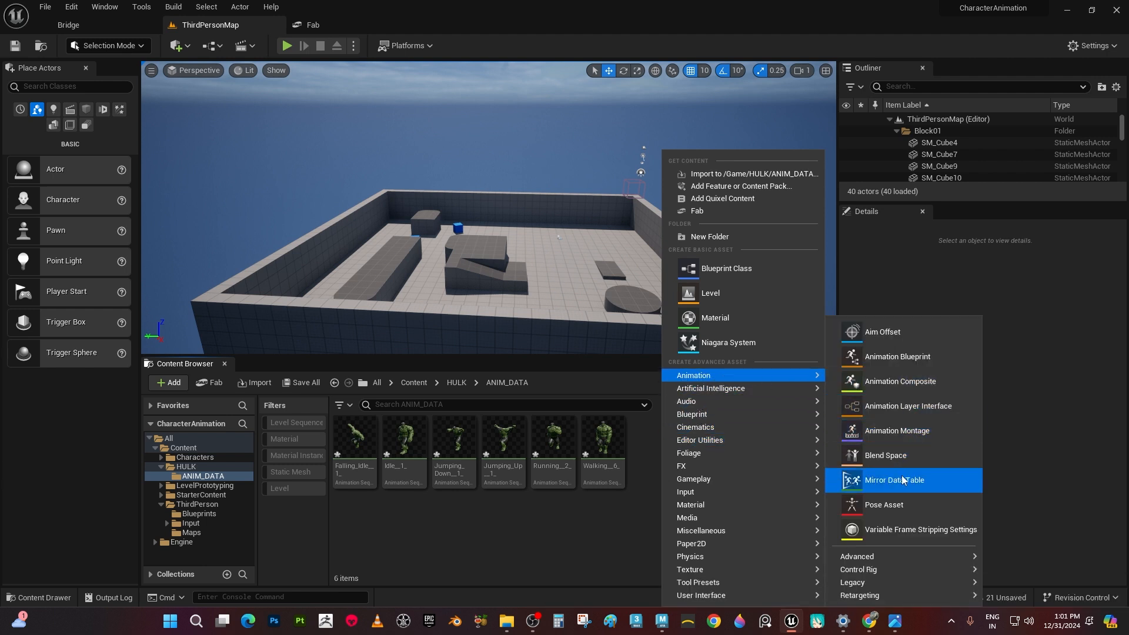
click(884, 460)
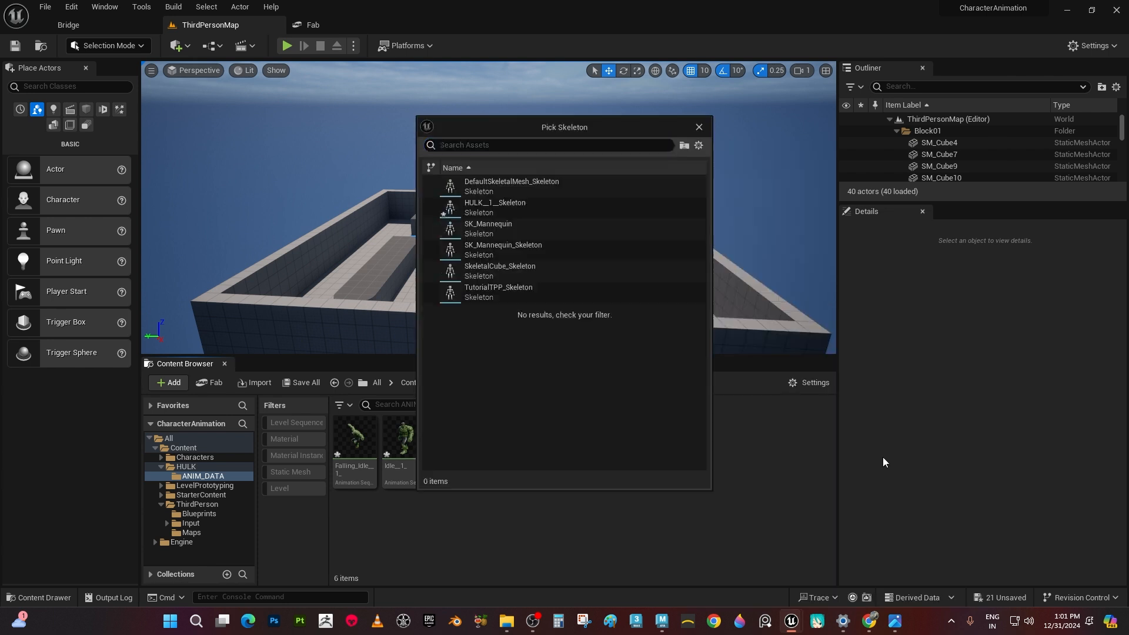
drag(512, 128, 705, 234)
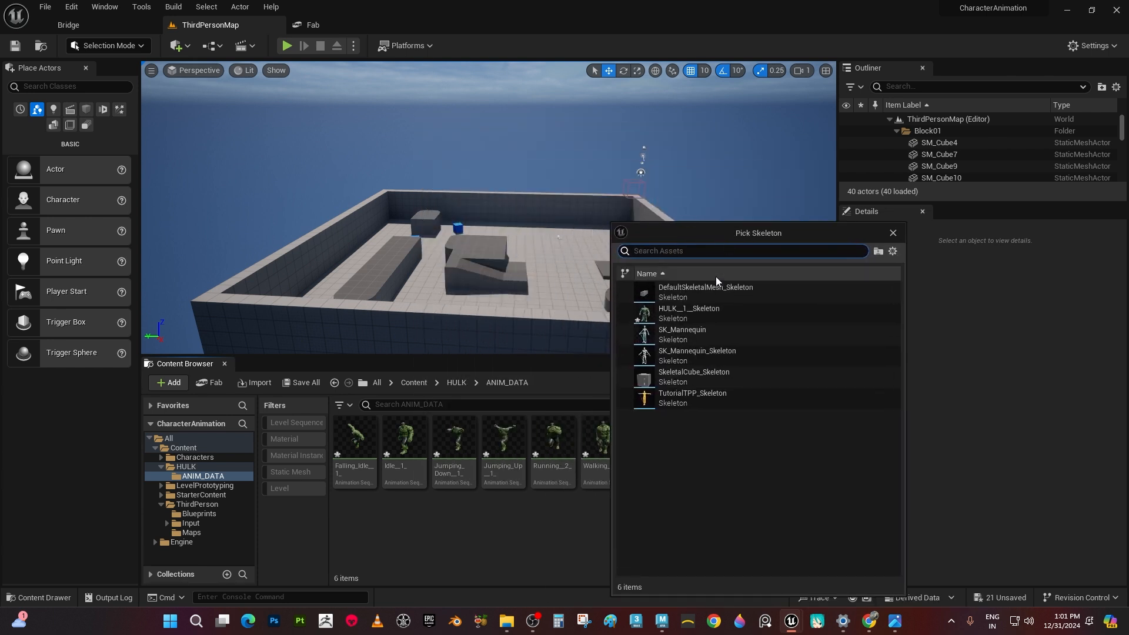
click(666, 312)
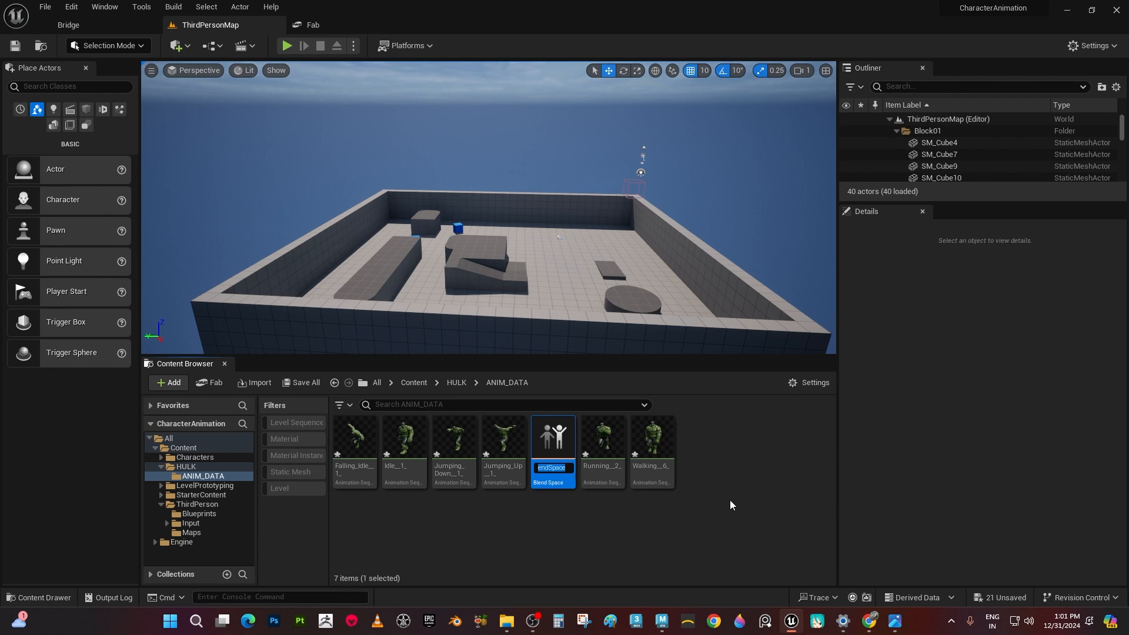
key(BackSpace)
text(BS_HULK)
key(Return)
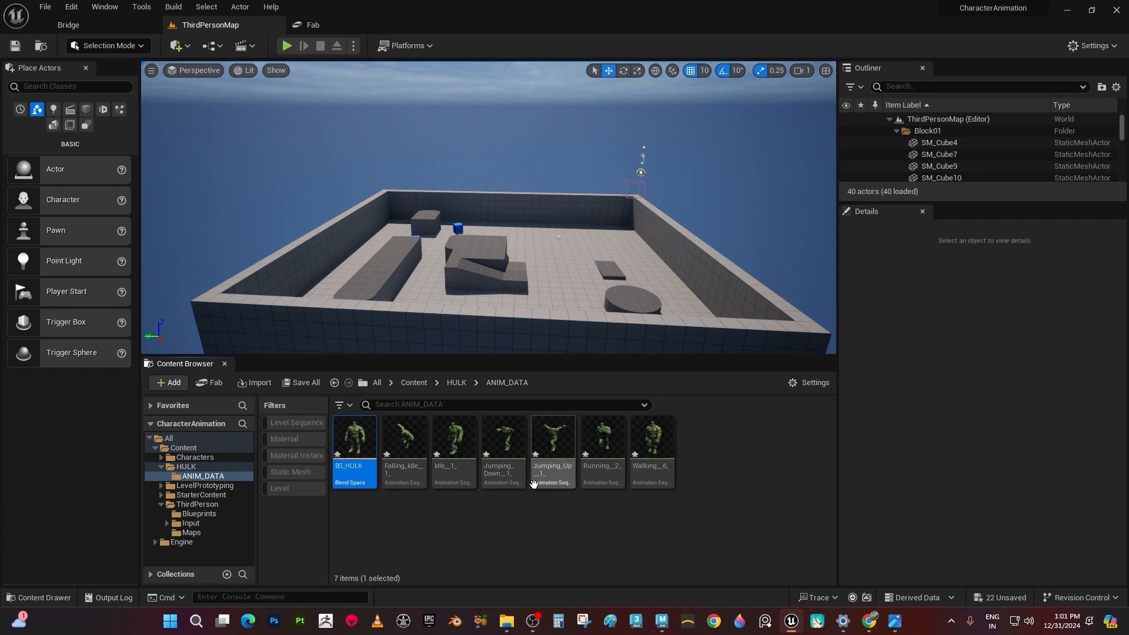
Open BS_HULK and place Idle__1_ at the horizontal start, Walking__6_ at about 26 and Running__2_ near the far end, roughly in one row
double_click(351, 442)
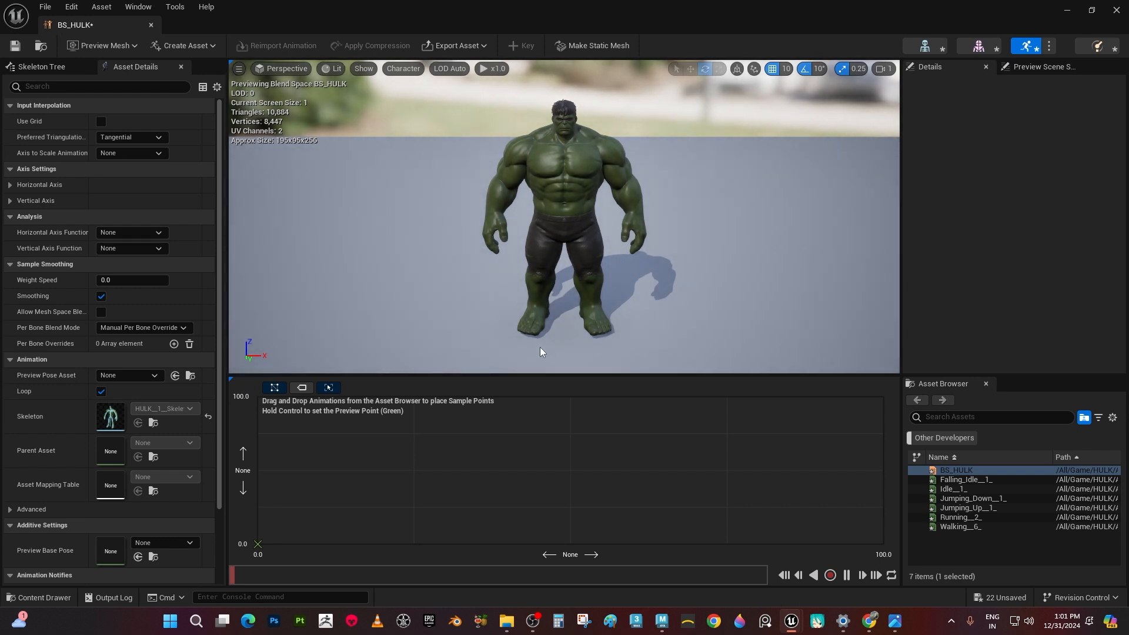
drag(536, 376, 539, 360)
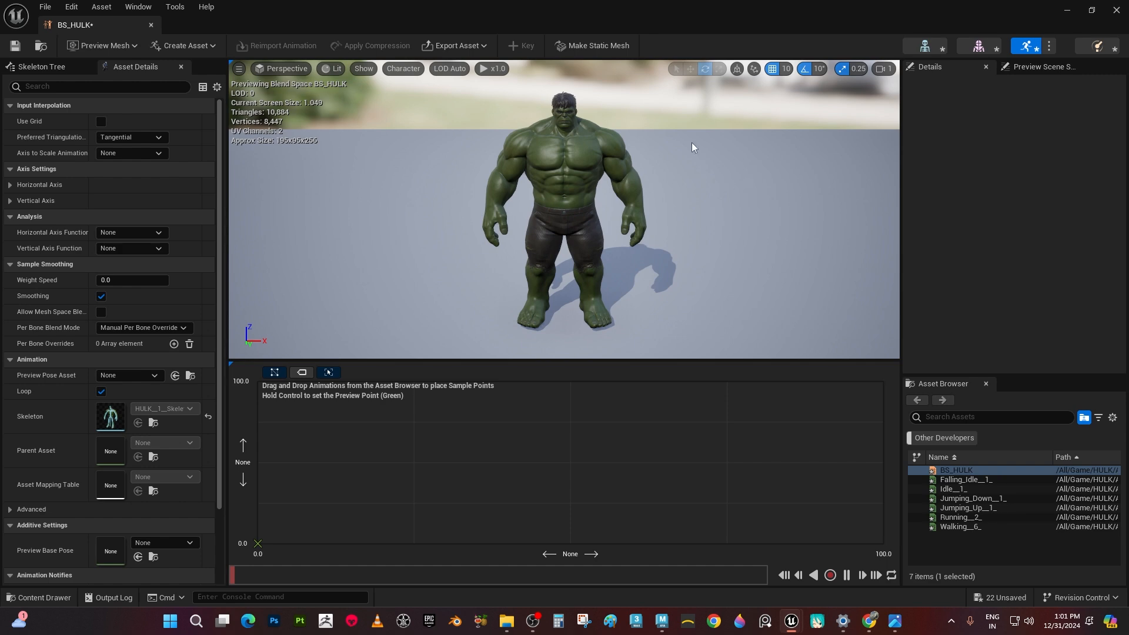
alt+drag(524, 263, 524, 230)
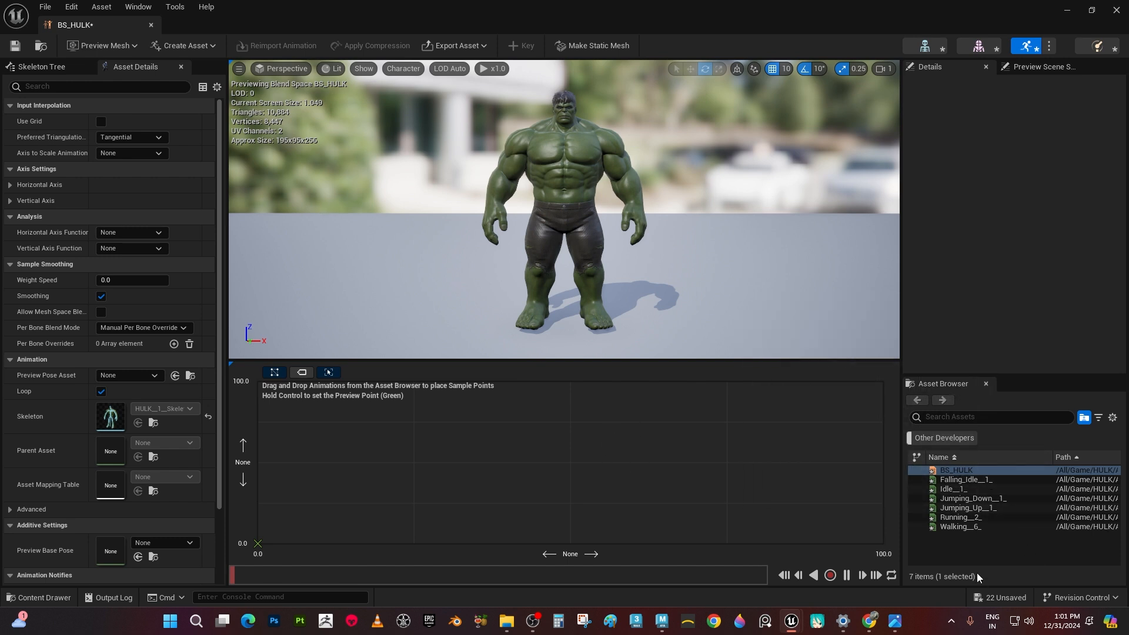
drag(952, 489, 258, 509)
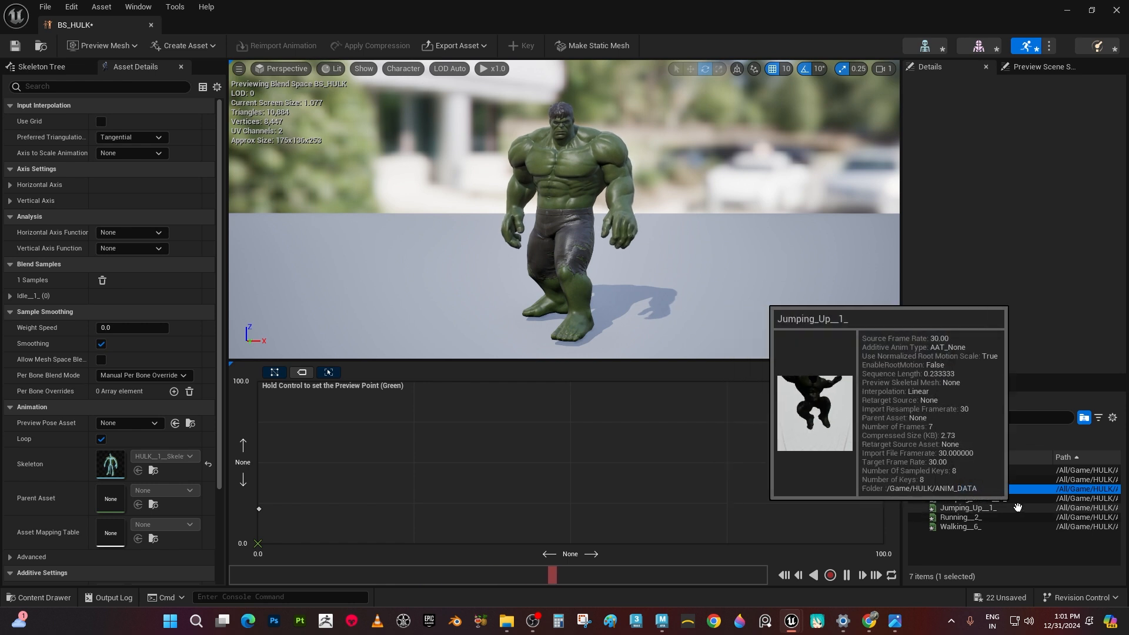
drag(961, 525, 415, 507)
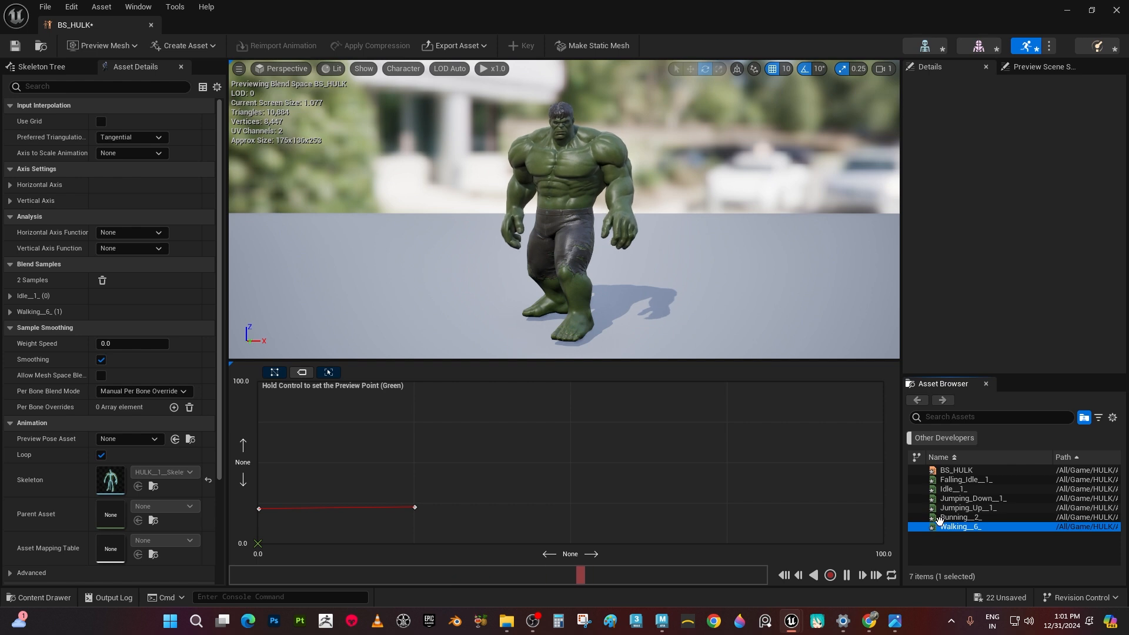
drag(958, 517, 857, 514)
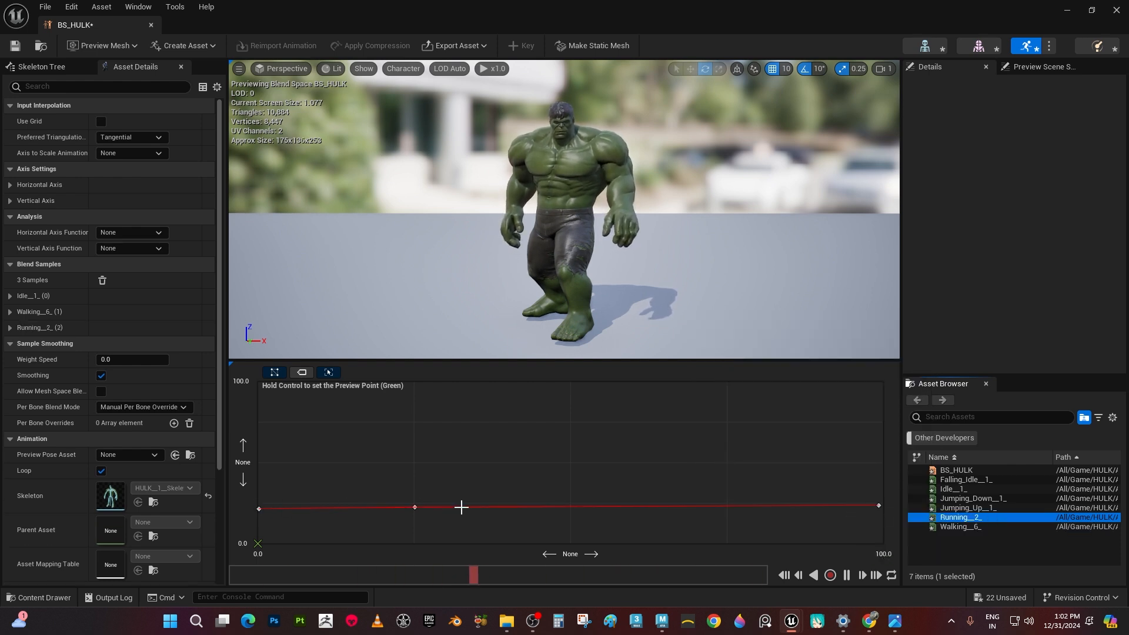
mouse_move(415, 506)
mouse_down()
mouse_move(513, 508)
mouse_move(523, 489)
mouse_move(453, 507)
mouse_move(478, 517)
mouse_move(348, 519)
mouse_move(468, 509)
mouse_move(373, 511)
mouse_move(423, 507)
mouse_up()
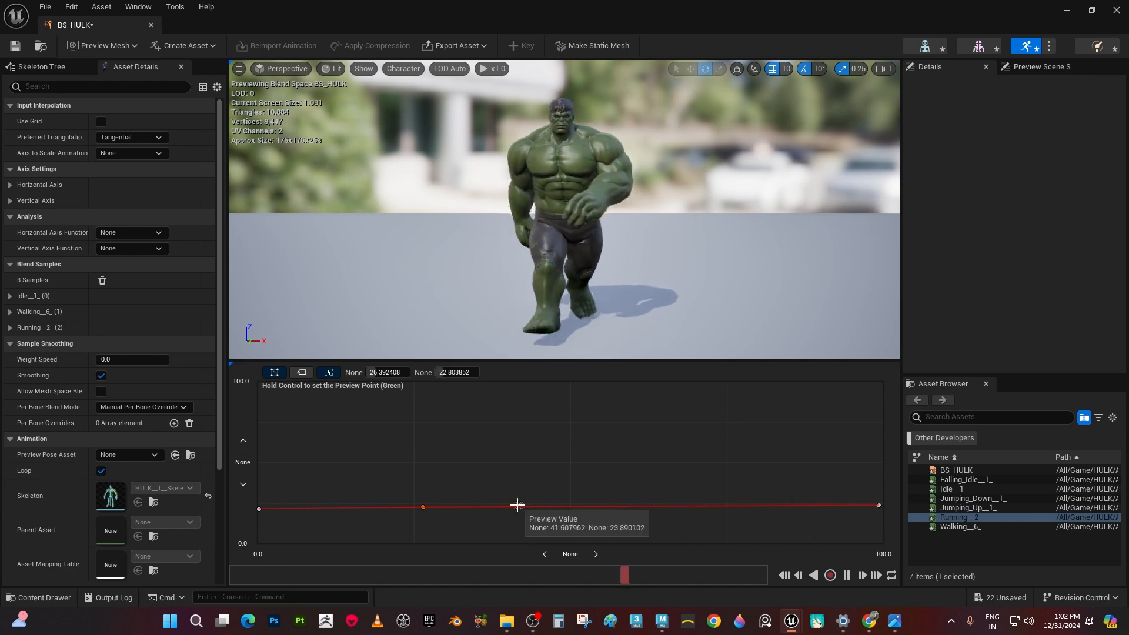
Save the BS_HULK blend space and close its editor
click(14, 45)
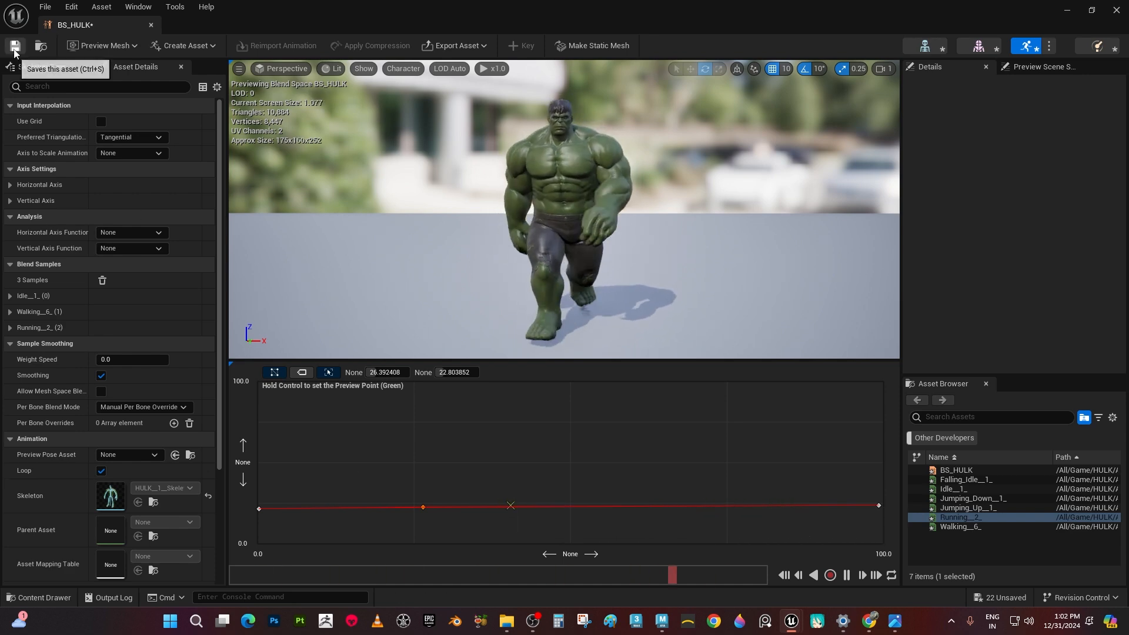
click(150, 25)
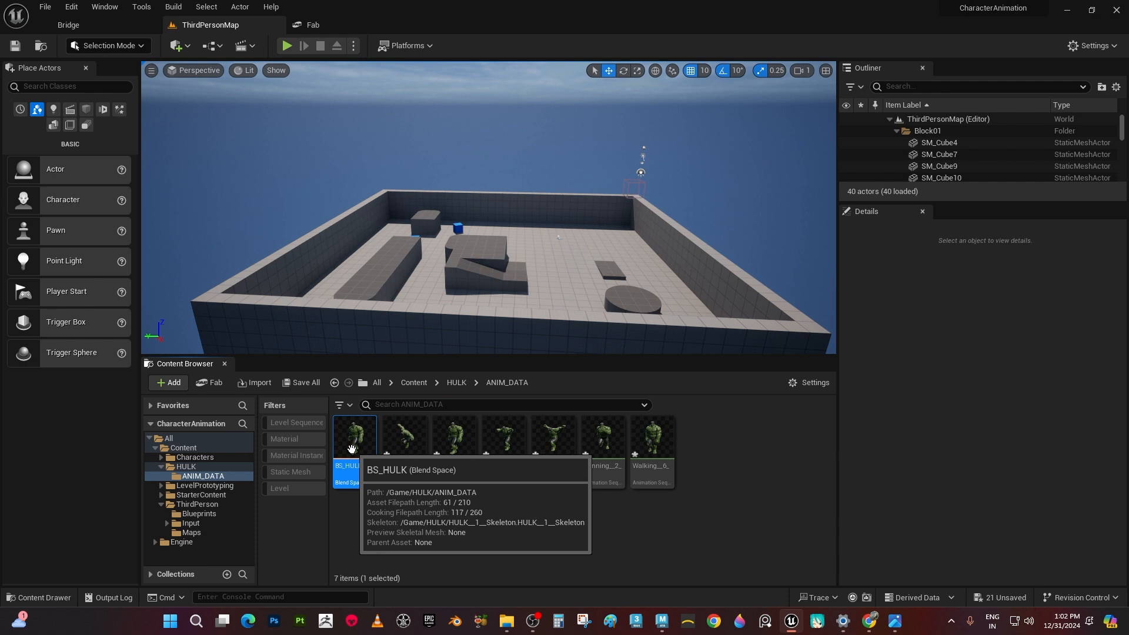
click(718, 521)
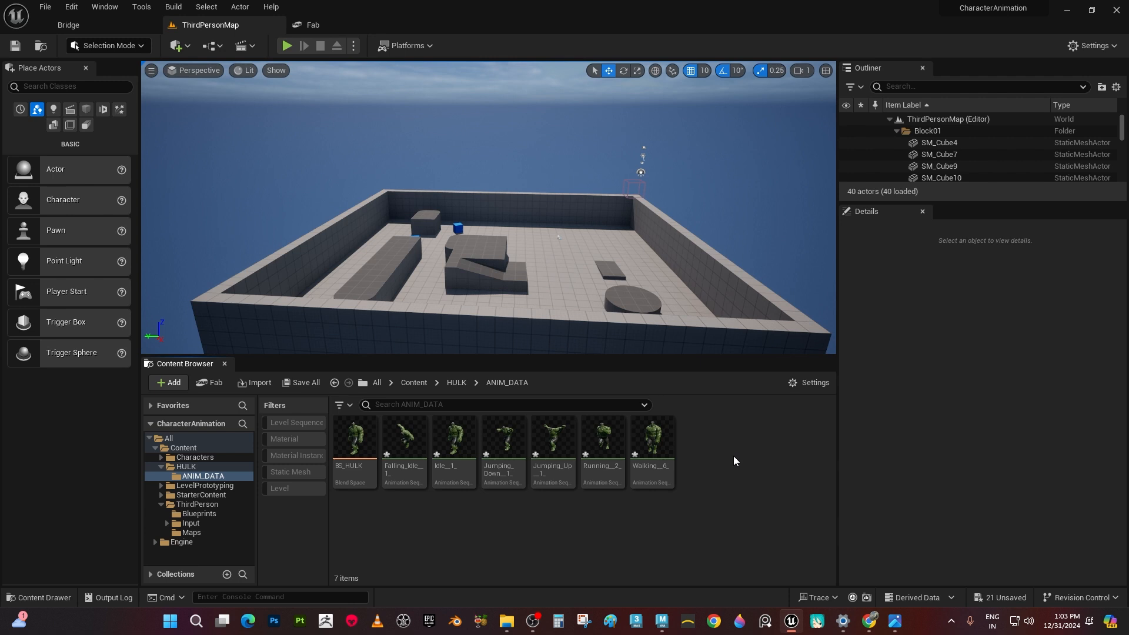
Create an Animation Blueprint named BP_HULK in ANIM_DATA for the specific skeleton HULK__1__Skeleton
right_click(706, 438)
mouse_move(708, 440)
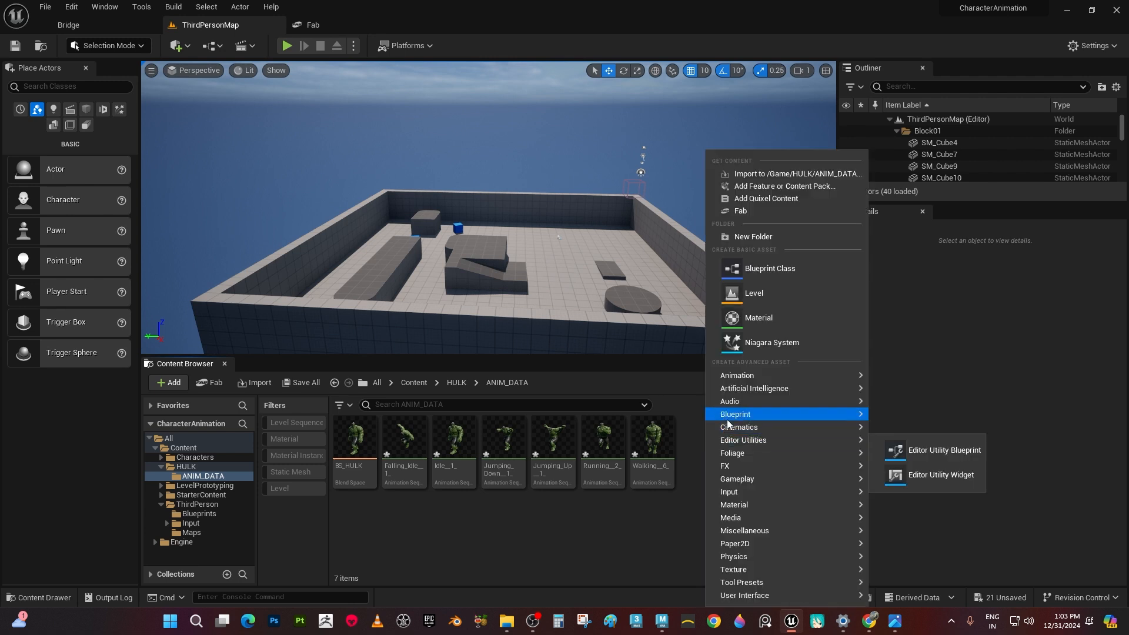
mouse_move(735, 381)
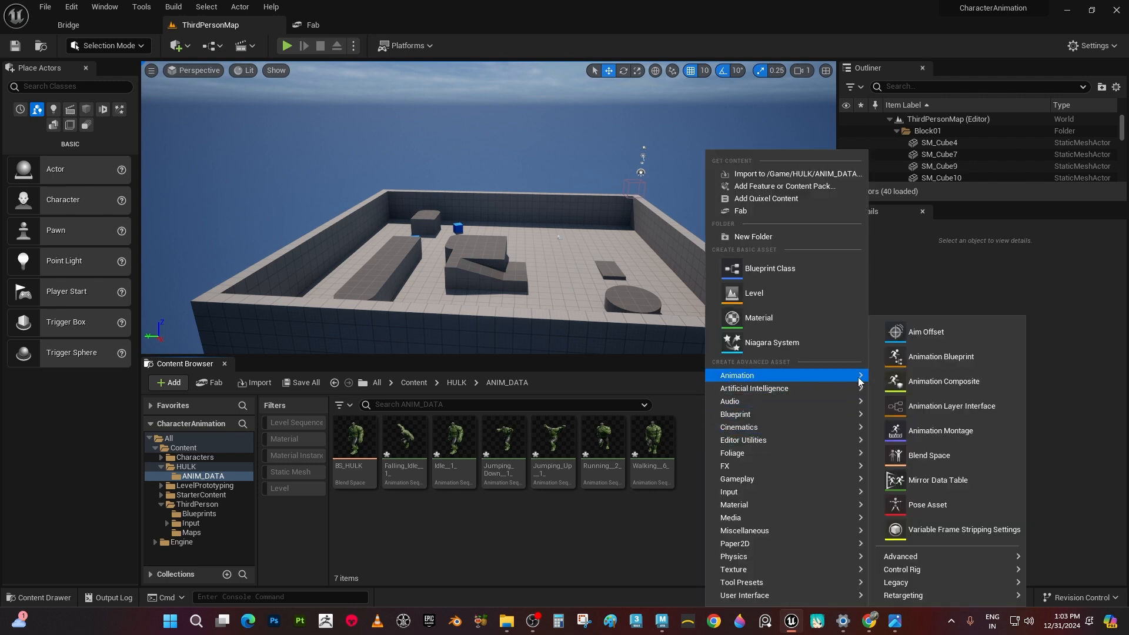
click(943, 363)
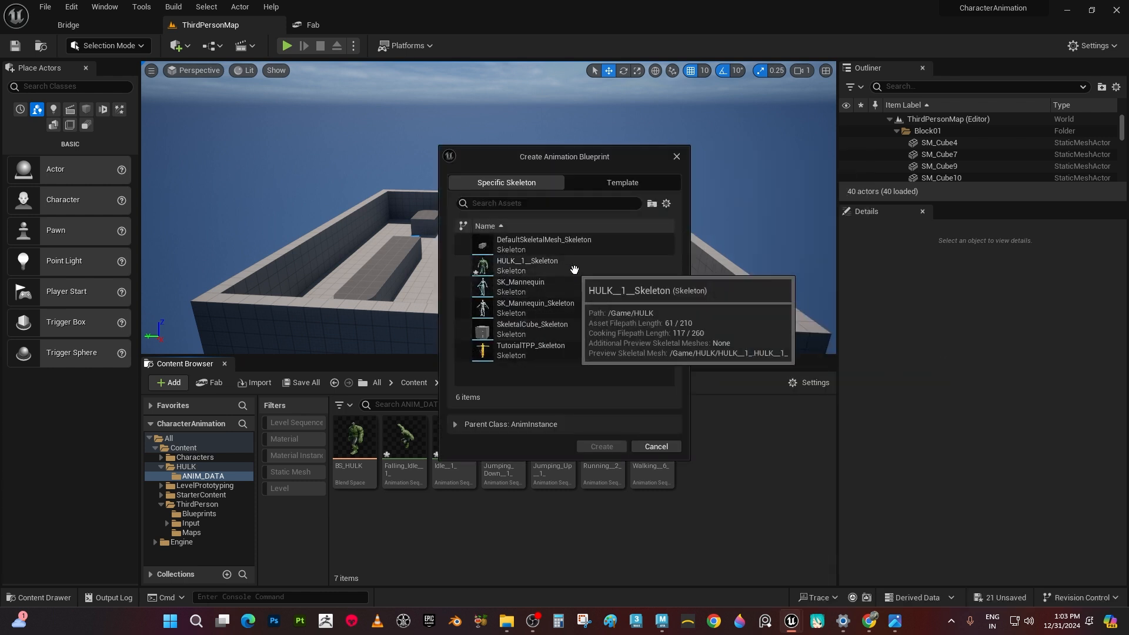
click(574, 267)
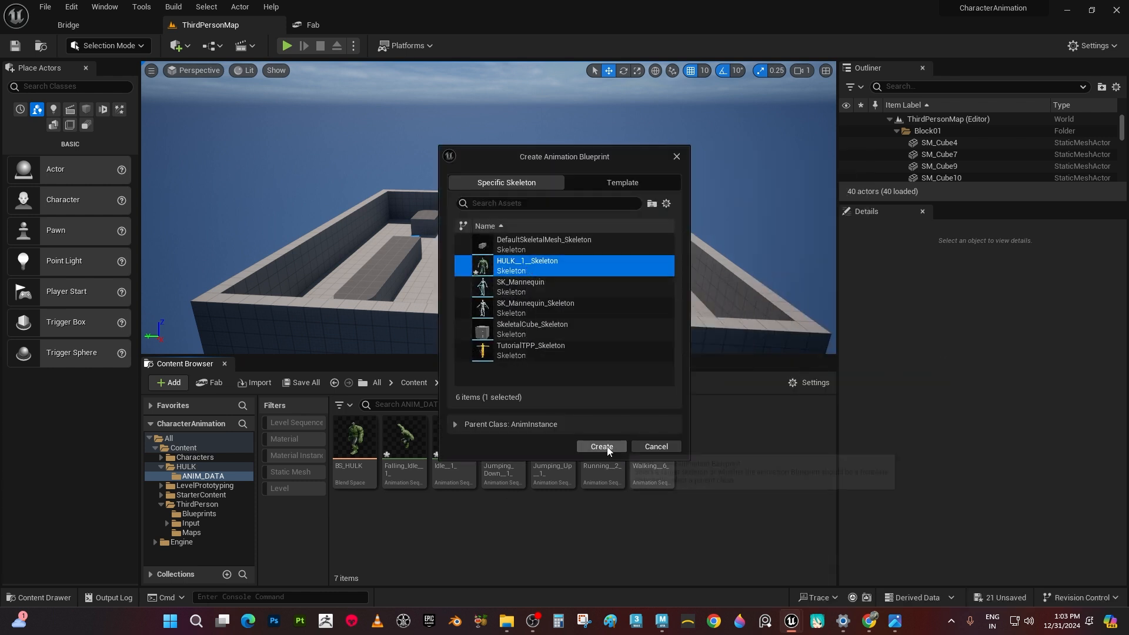
click(606, 447)
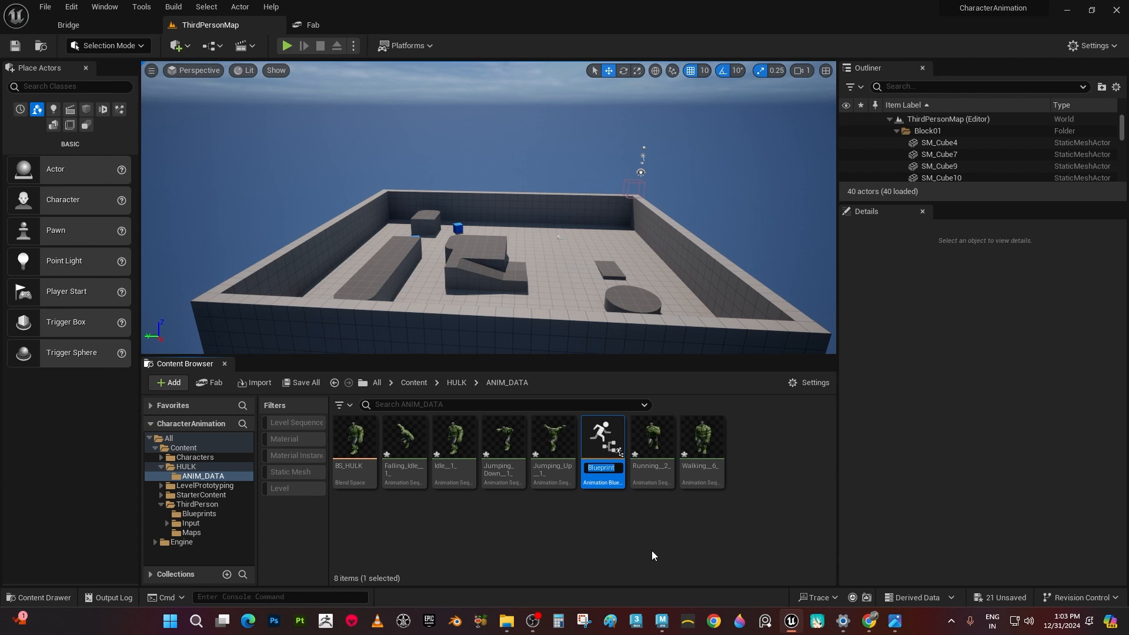
key(BackSpace)
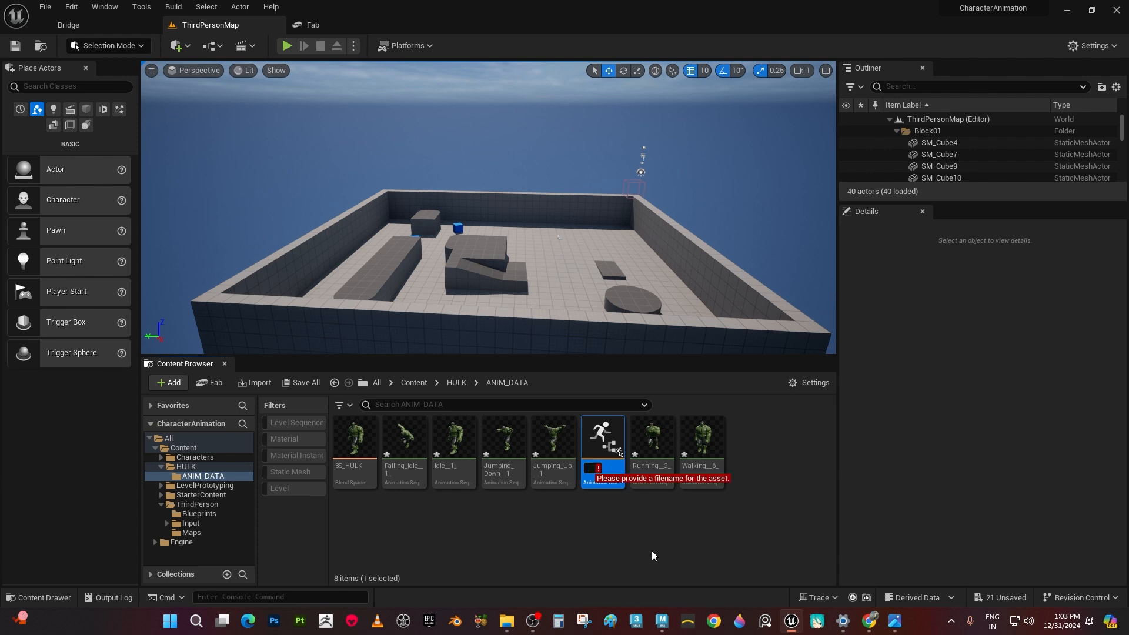
text(BP)
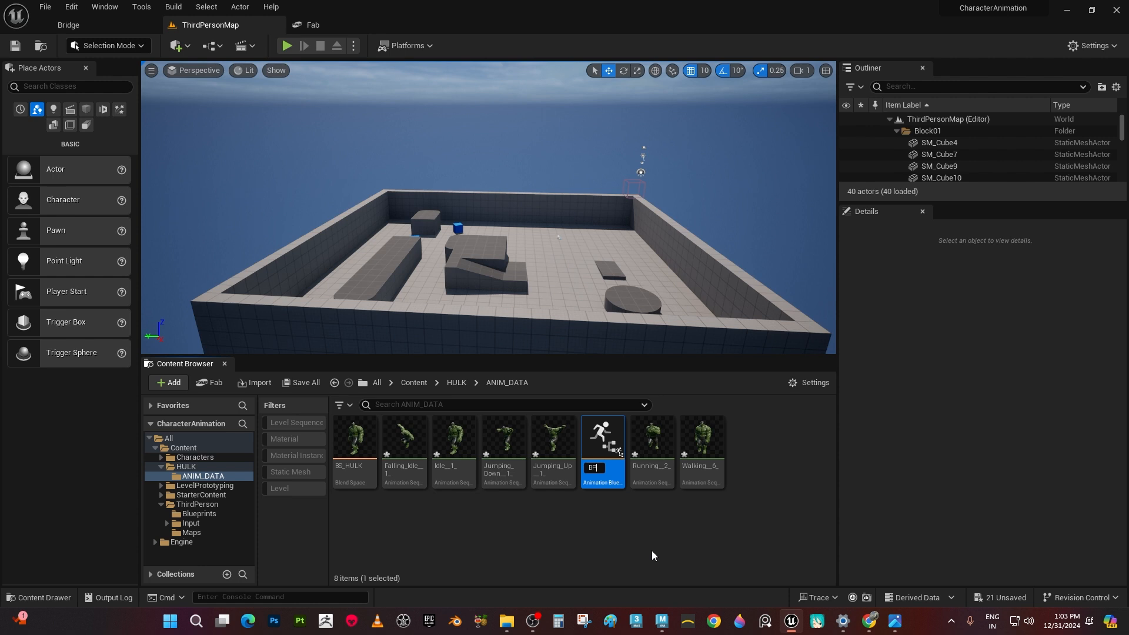
text(_HULK)
key(Return)
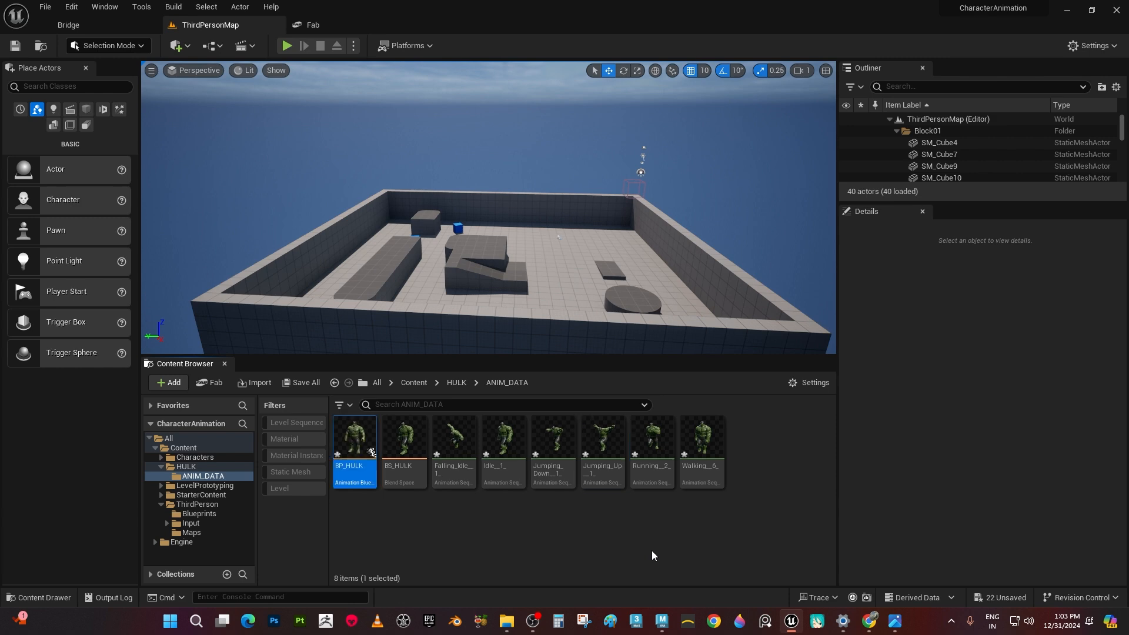
Open the BP_HULK Animation Blueprint with free space beside Output Pose in its AnimGraph
double_click(354, 446)
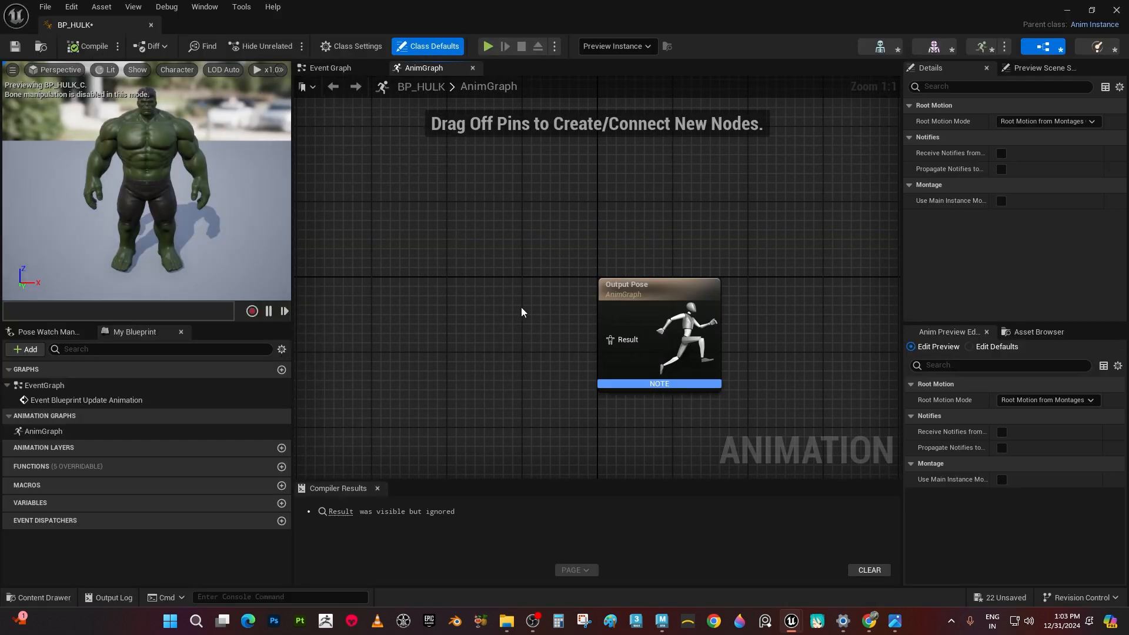
right_drag(539, 340, 560, 244)
scroll(499, 323, down, 1)
scroll(499, 323, up, 1)
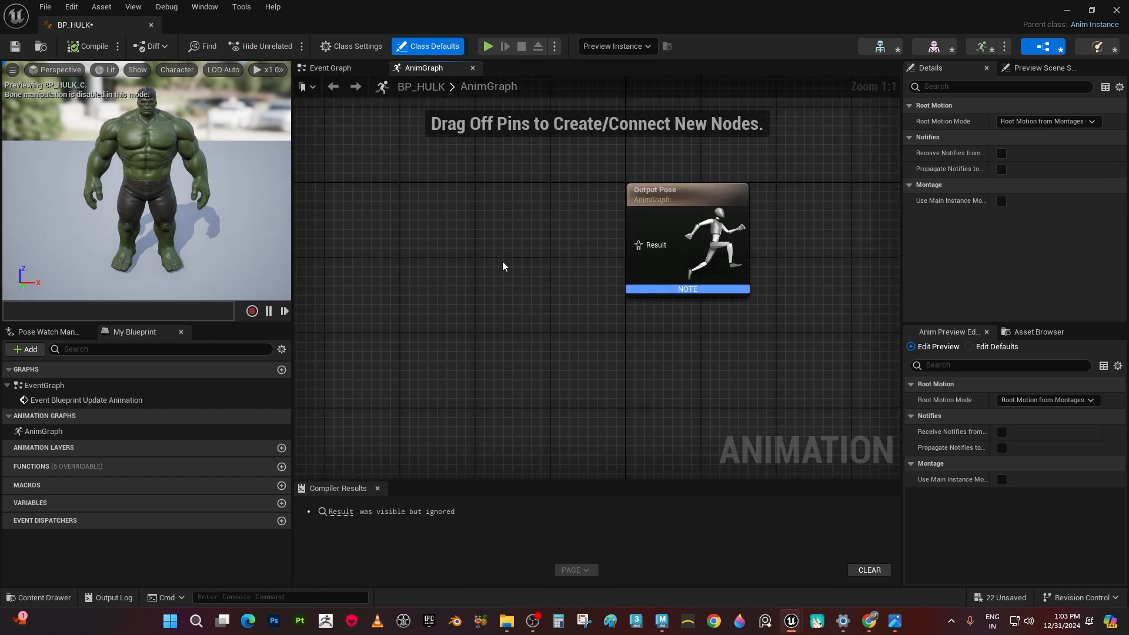
mouse_move(502, 266)
right_down()
mouse_move(521, 267)
mouse_move(511, 282)
right_up()
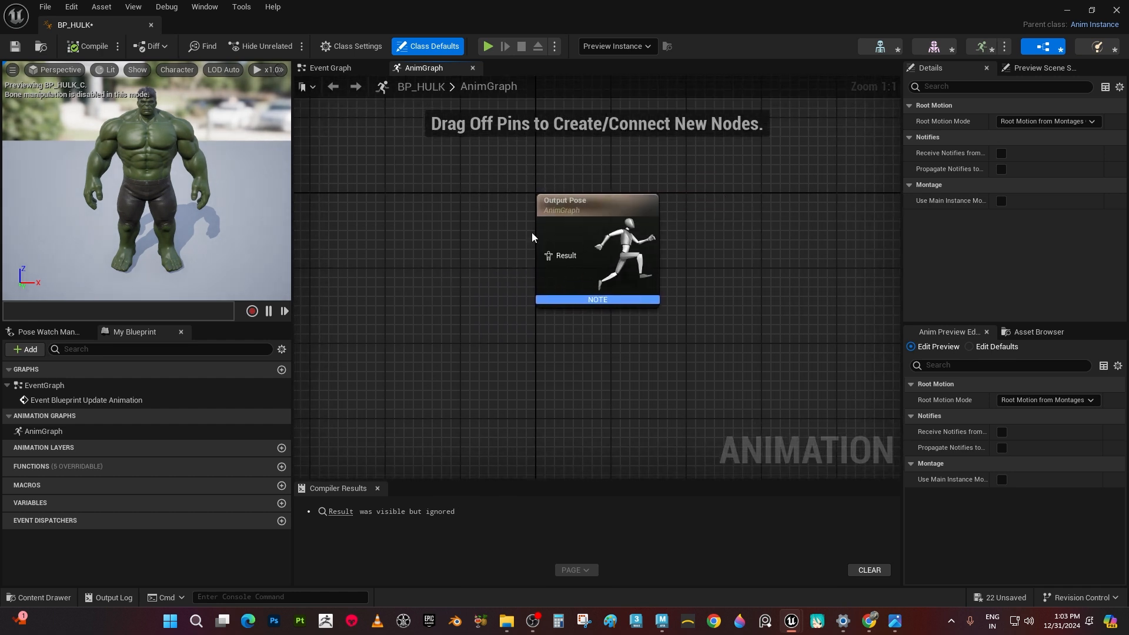
right_drag(537, 324, 584, 392)
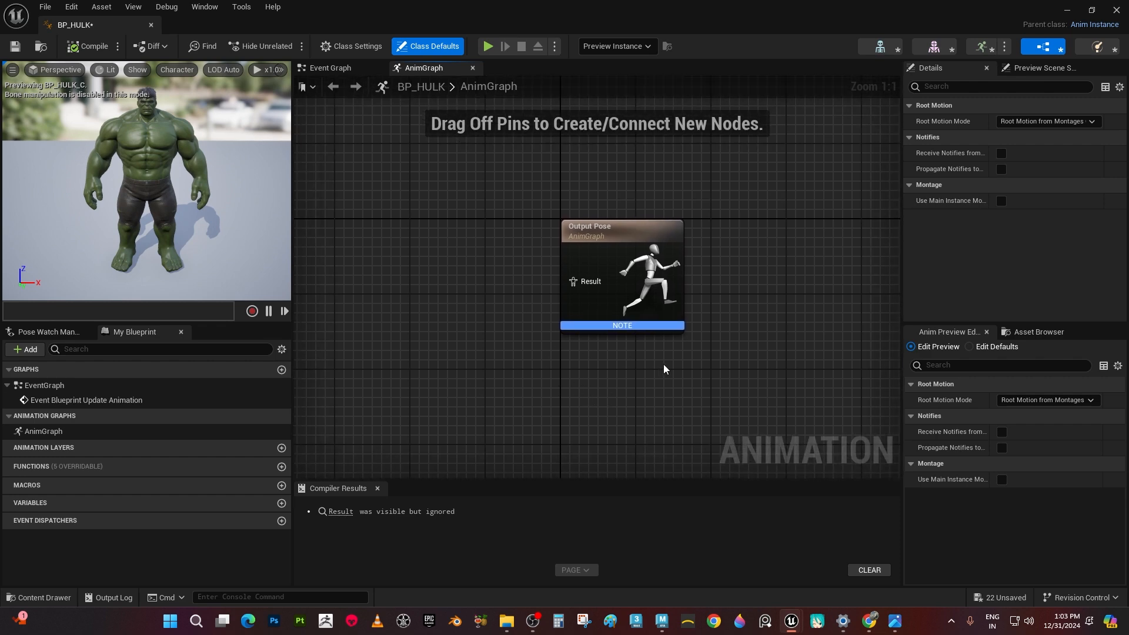
right_drag(664, 369, 694, 372)
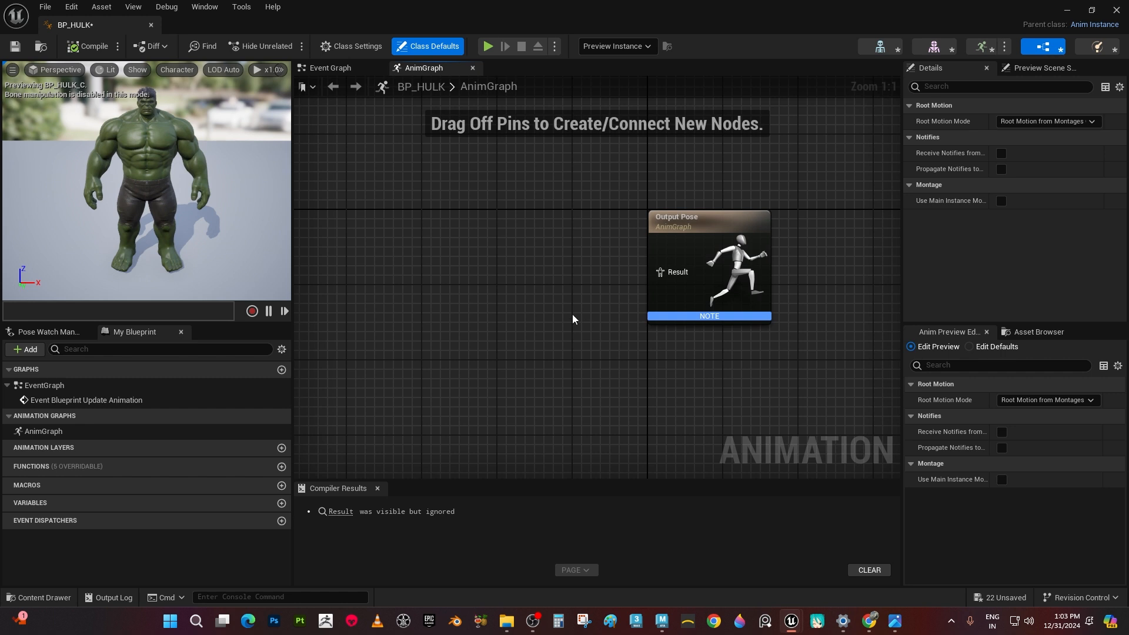
Add a State Machine node before Output Pose in the AnimGraph and connect its output to the Result pin
right_click(445, 247)
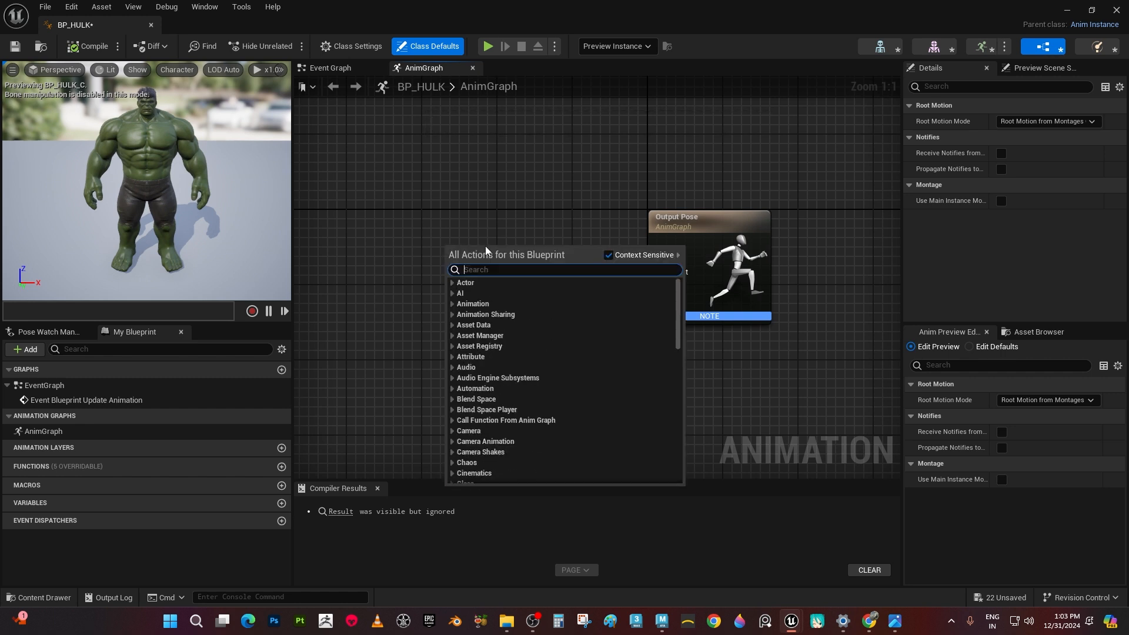
text(STATE )
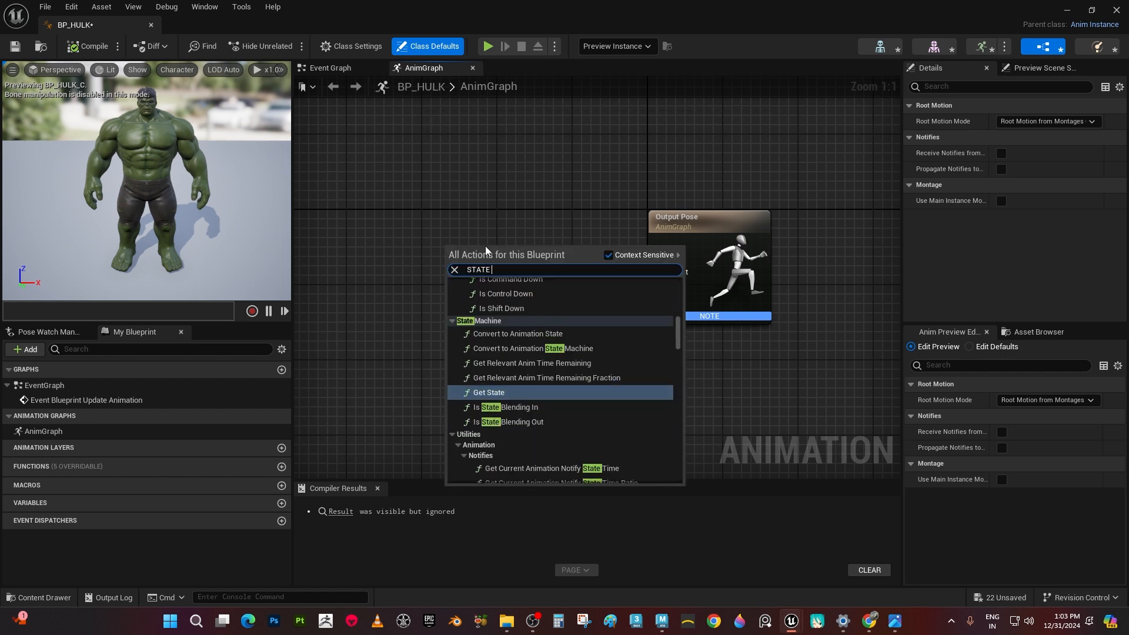
text(MACHI)
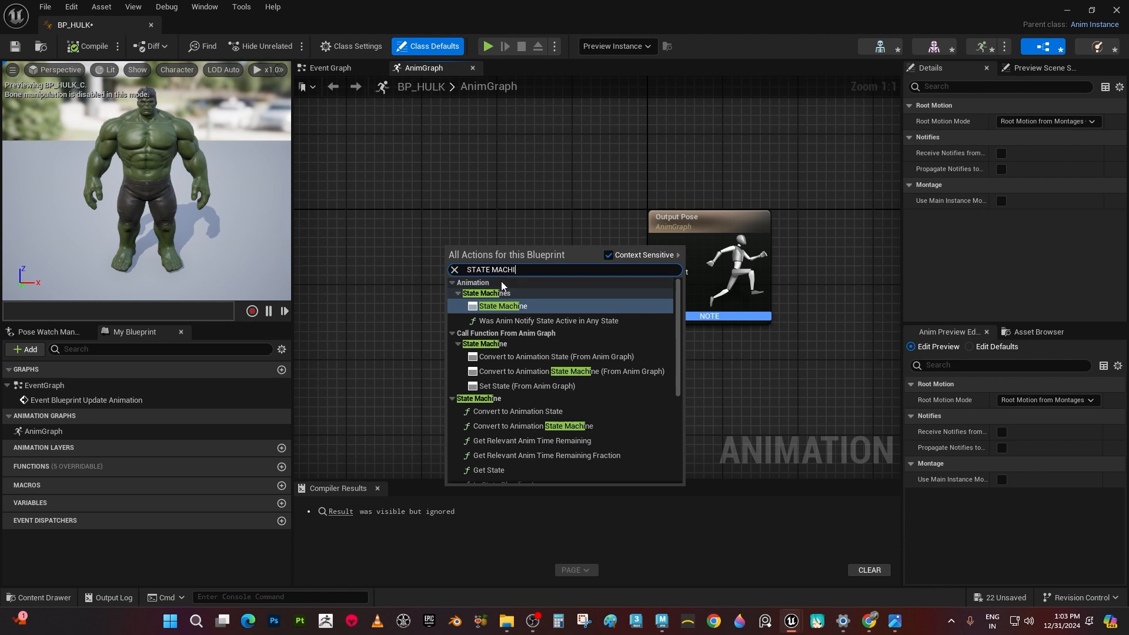
click(504, 307)
drag(492, 250, 462, 264)
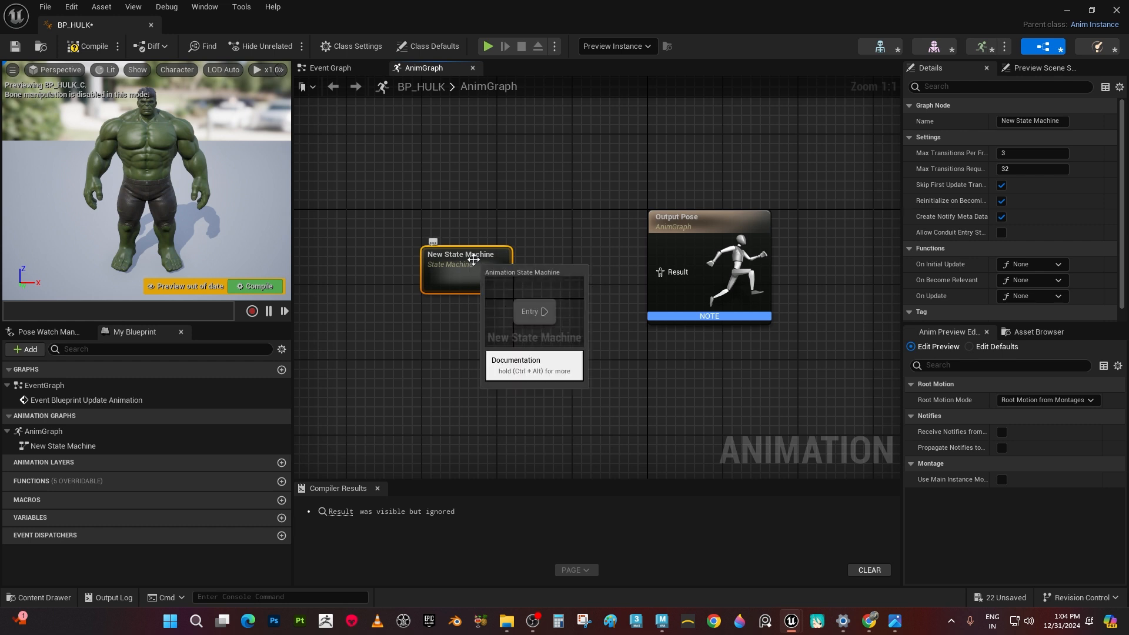
drag(465, 259, 494, 258)
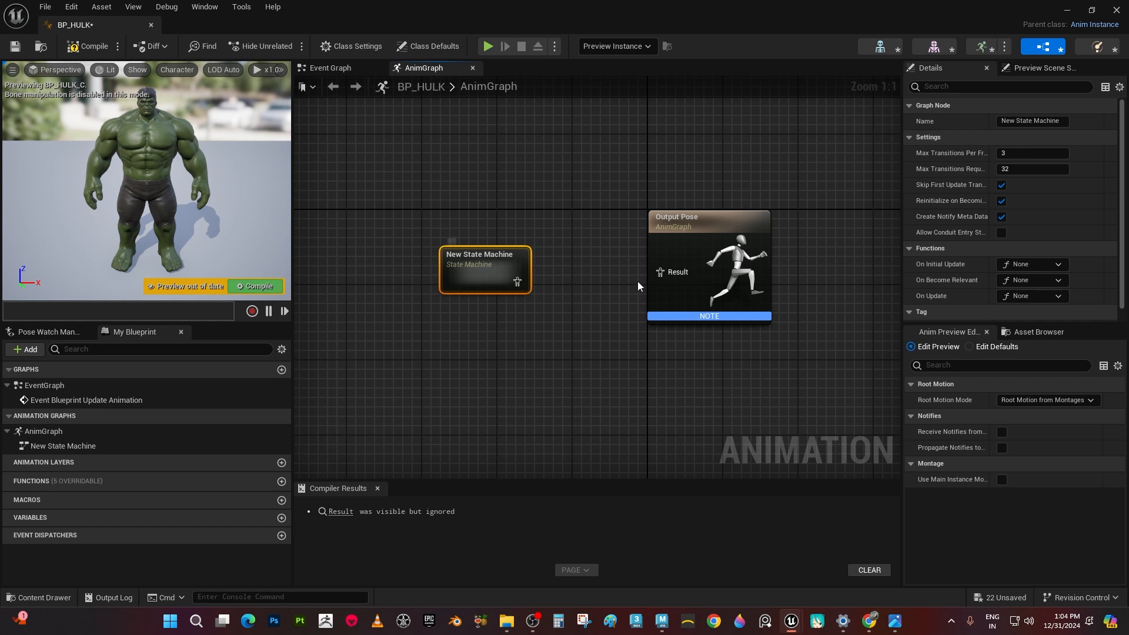
drag(518, 281, 660, 272)
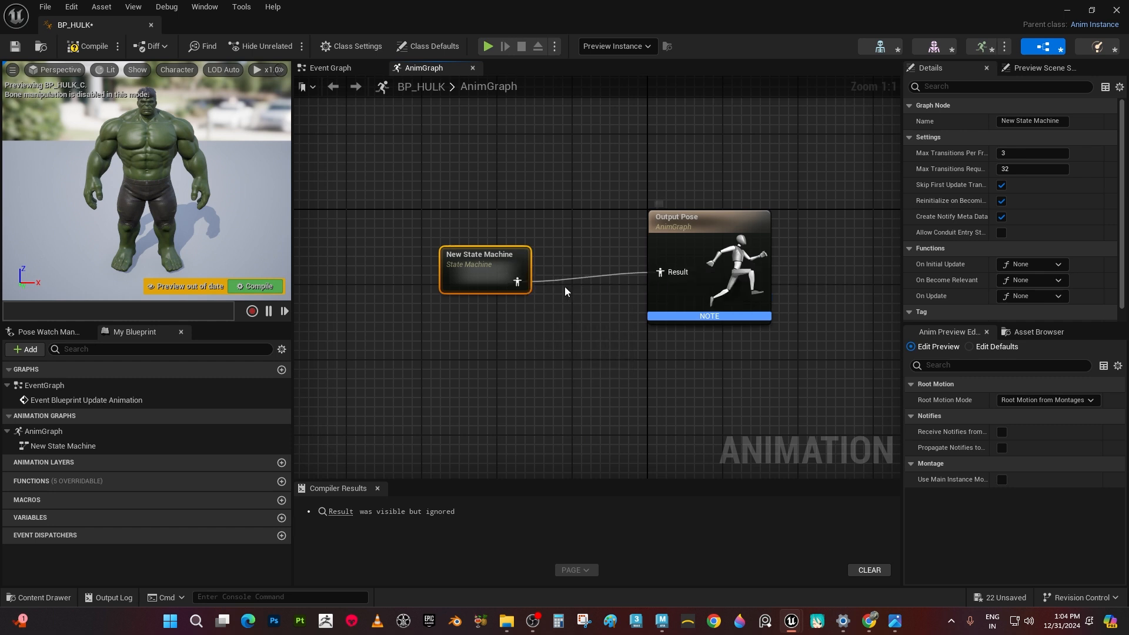
Line up the state machine node with Output Pose, and inside it add a BS_HULK state connected from Entry
drag(505, 250, 505, 241)
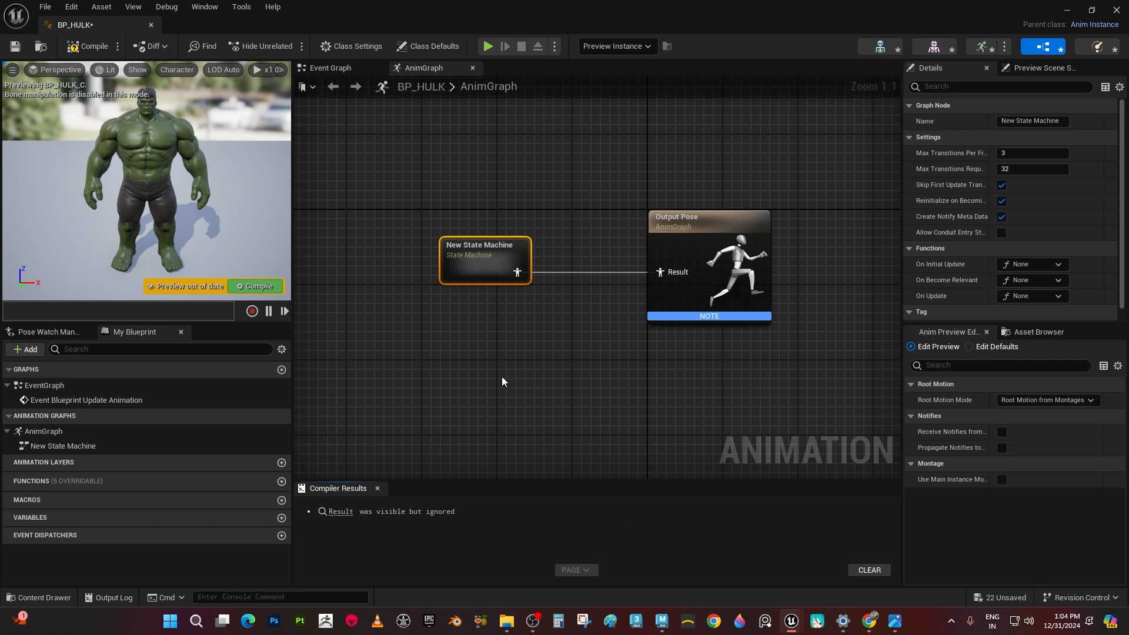
double_click(491, 270)
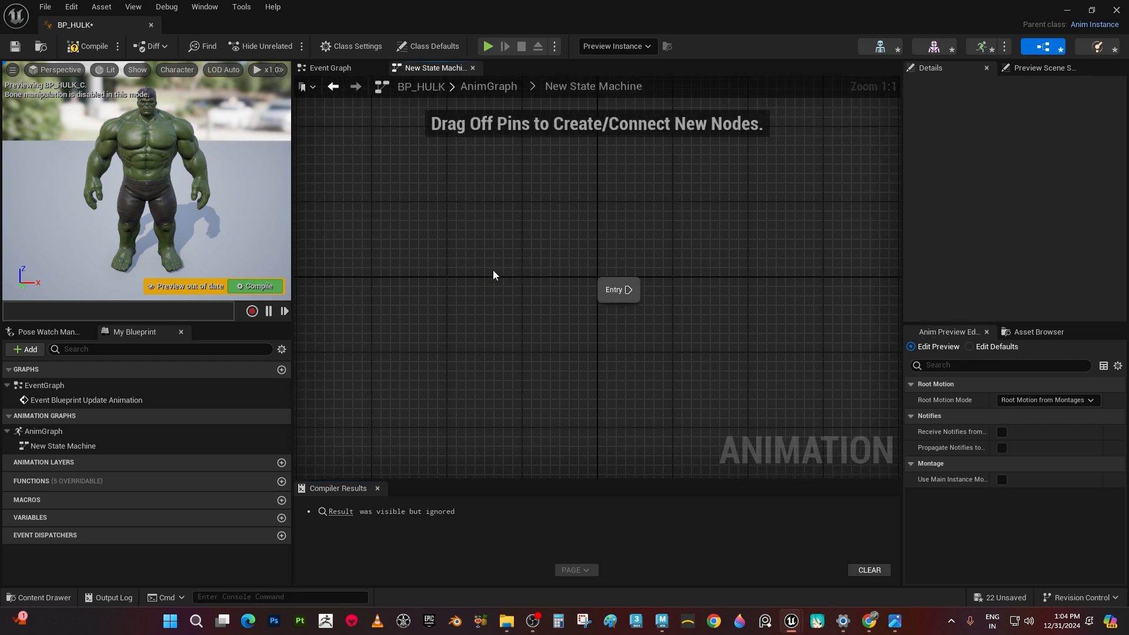
right_drag(539, 327, 418, 323)
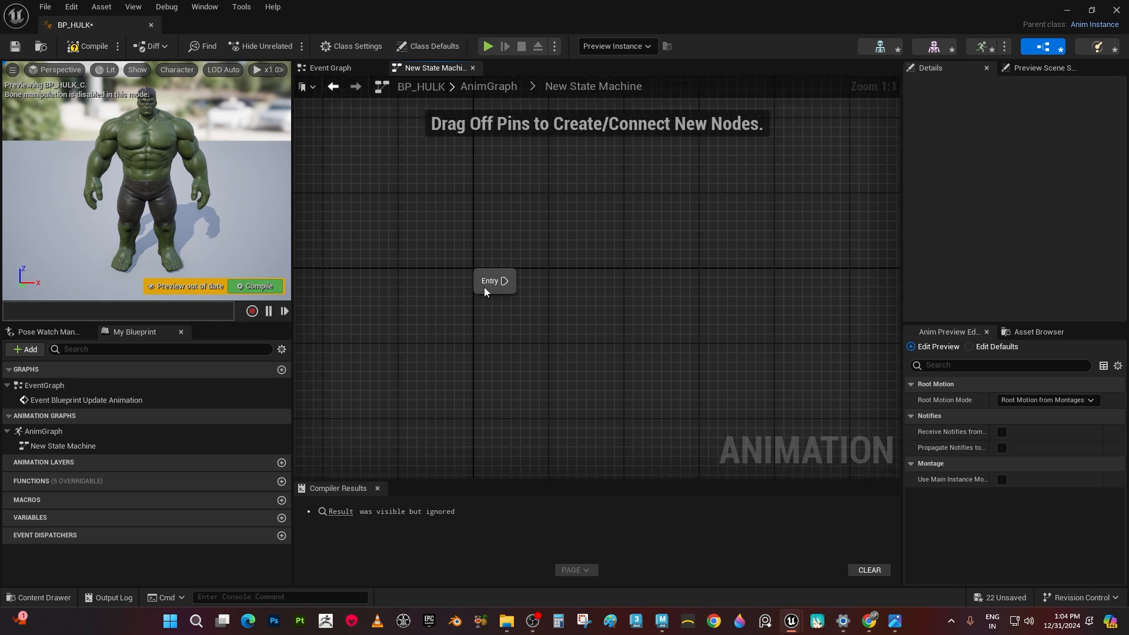
right_drag(497, 297, 435, 292)
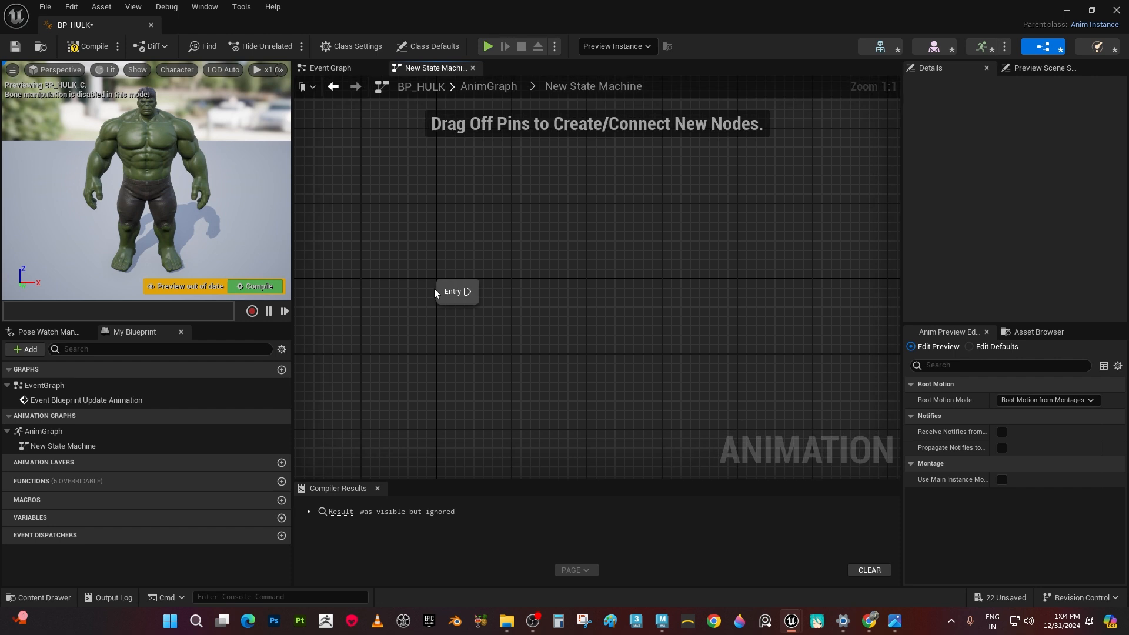
click(1037, 333)
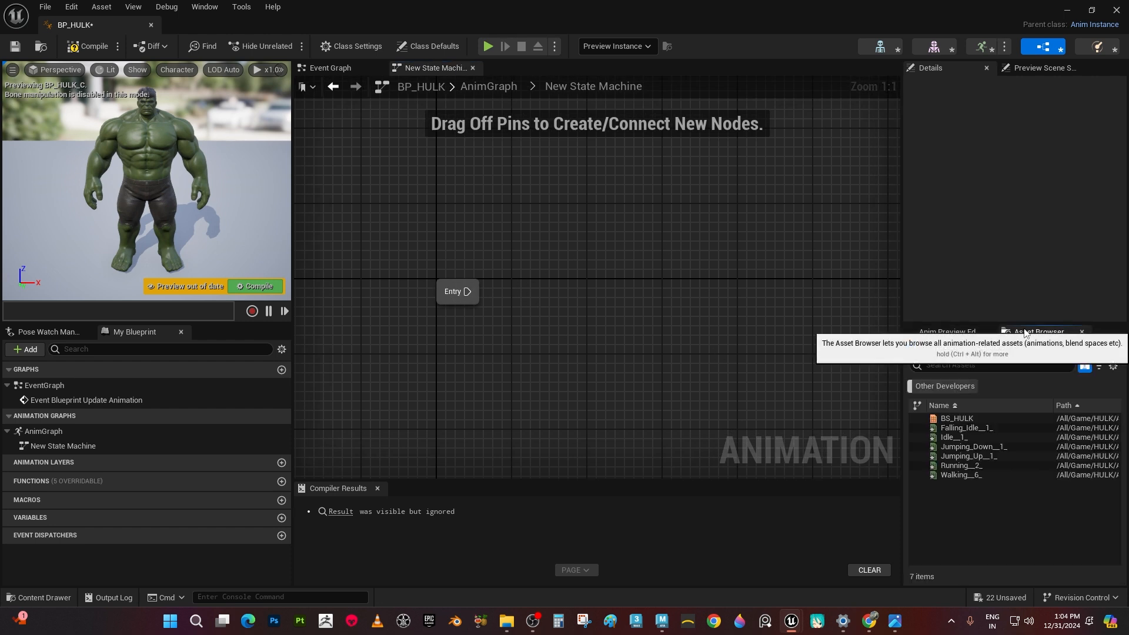
drag(951, 421, 629, 297)
right_drag(675, 339, 646, 340)
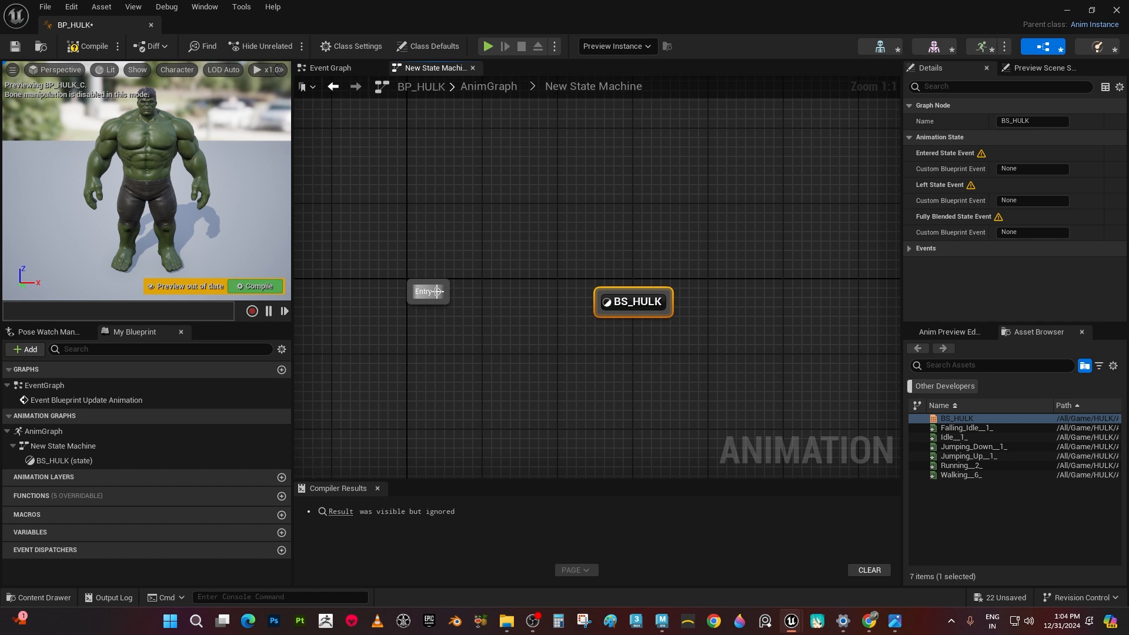
drag(437, 292, 595, 299)
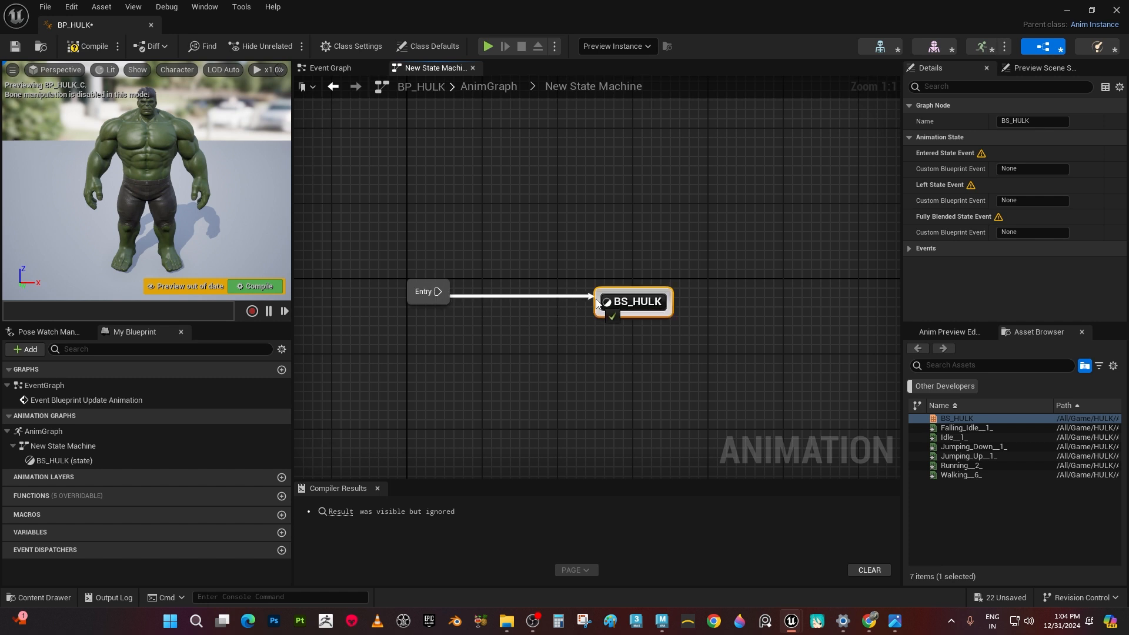
In the BS_HULK state, promote the blend space player's first input to a float variable named speed
double_click(633, 302)
right_click(527, 302)
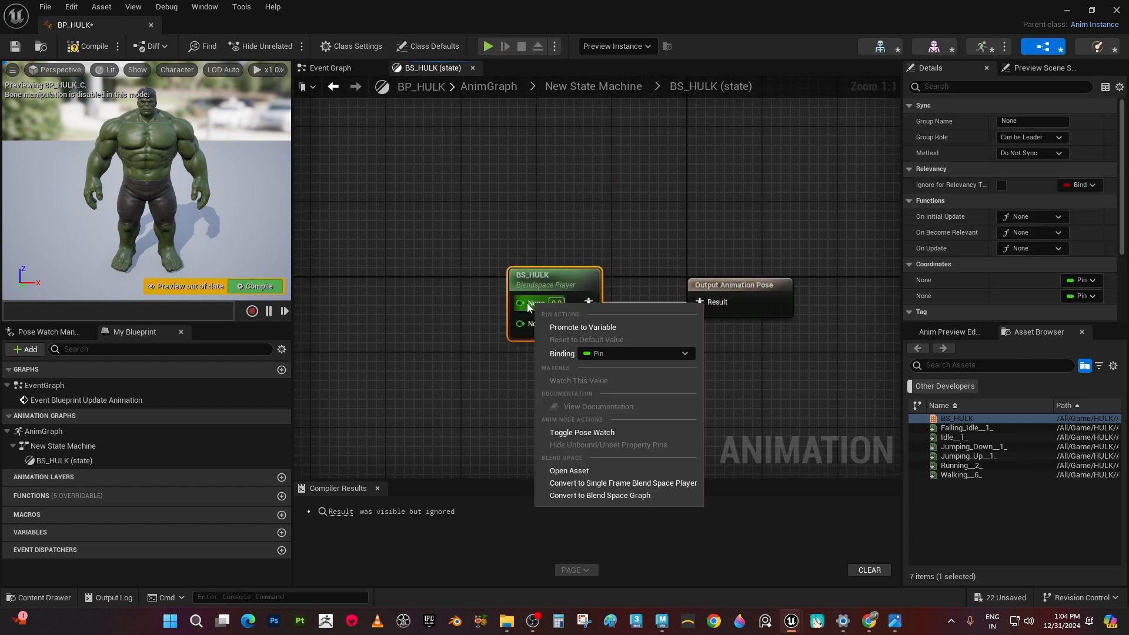
click(580, 327)
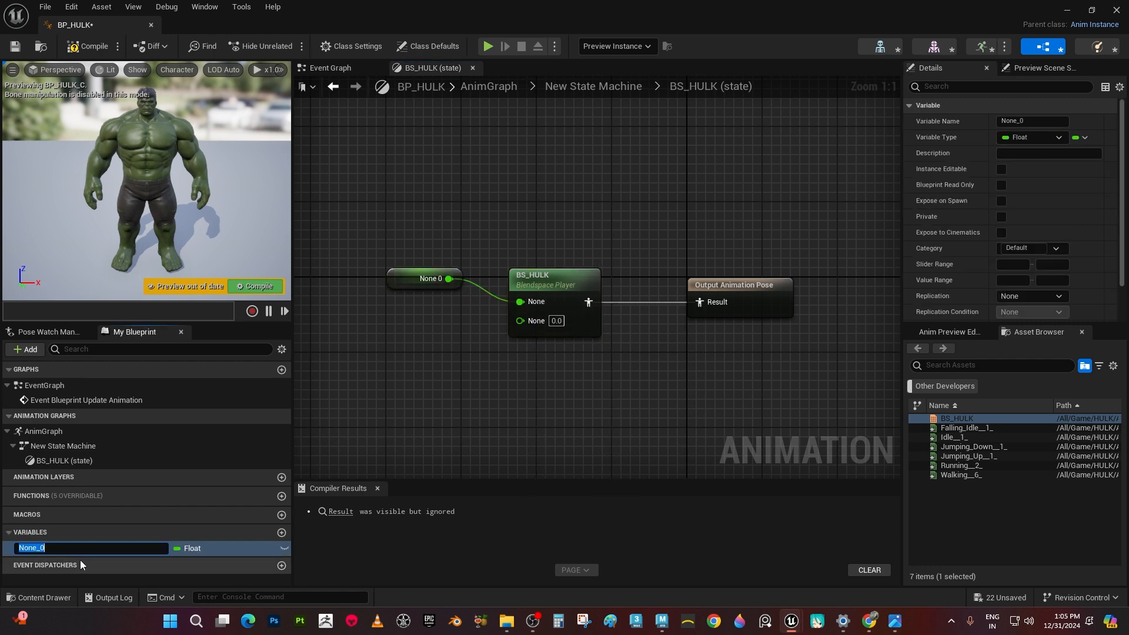
click(68, 549)
double_click(69, 550)
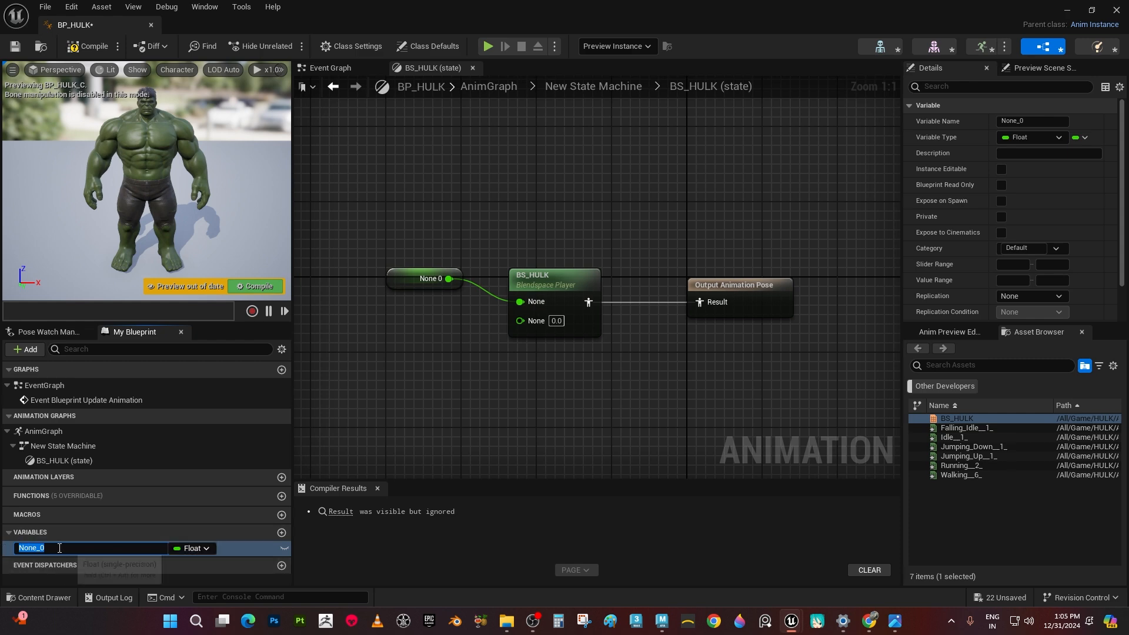
text(SPEE)
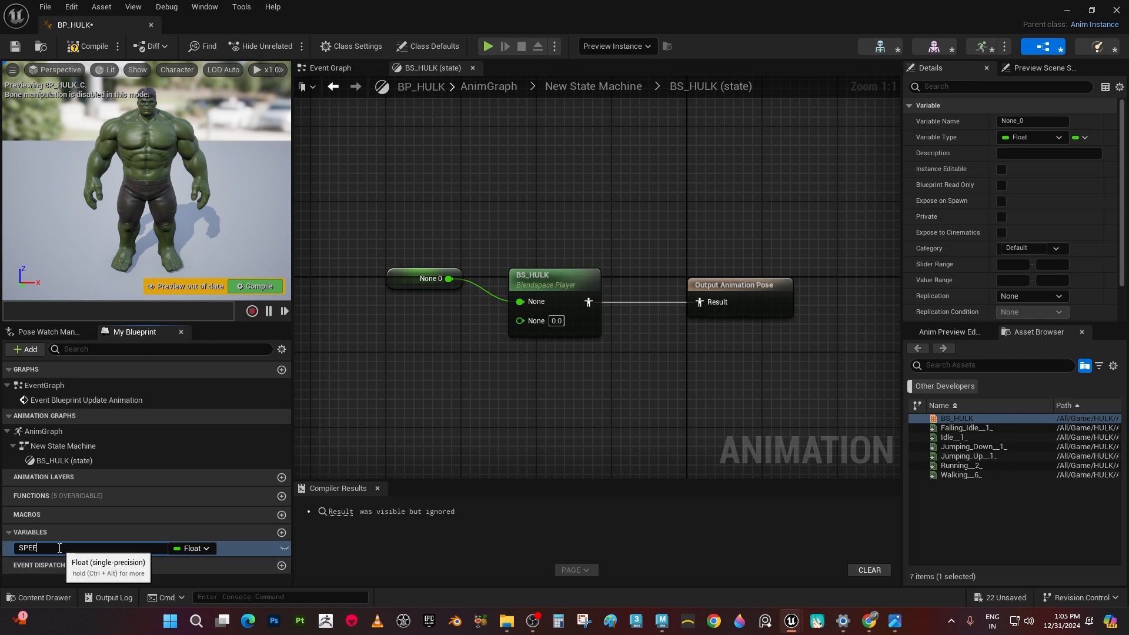
text(eed)
key(Return)
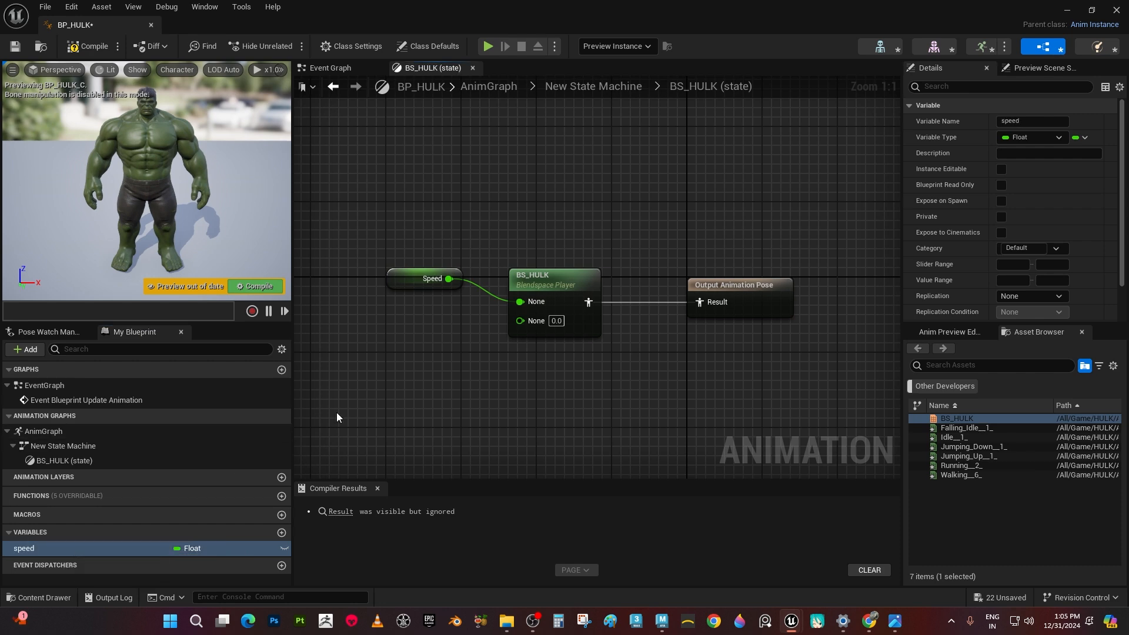
right_drag(466, 380, 449, 345)
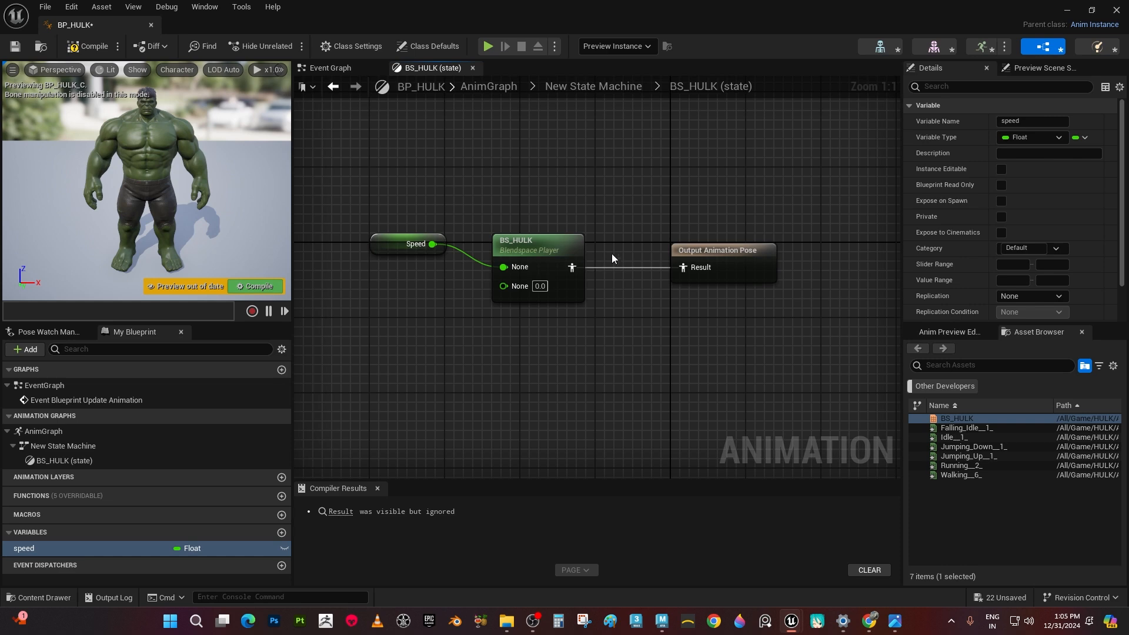
Add Jumping_Up__1_, Jumping_Down__1_ and Falling_Idle__1_ as states around BS_HULK in the state machine
click(575, 91)
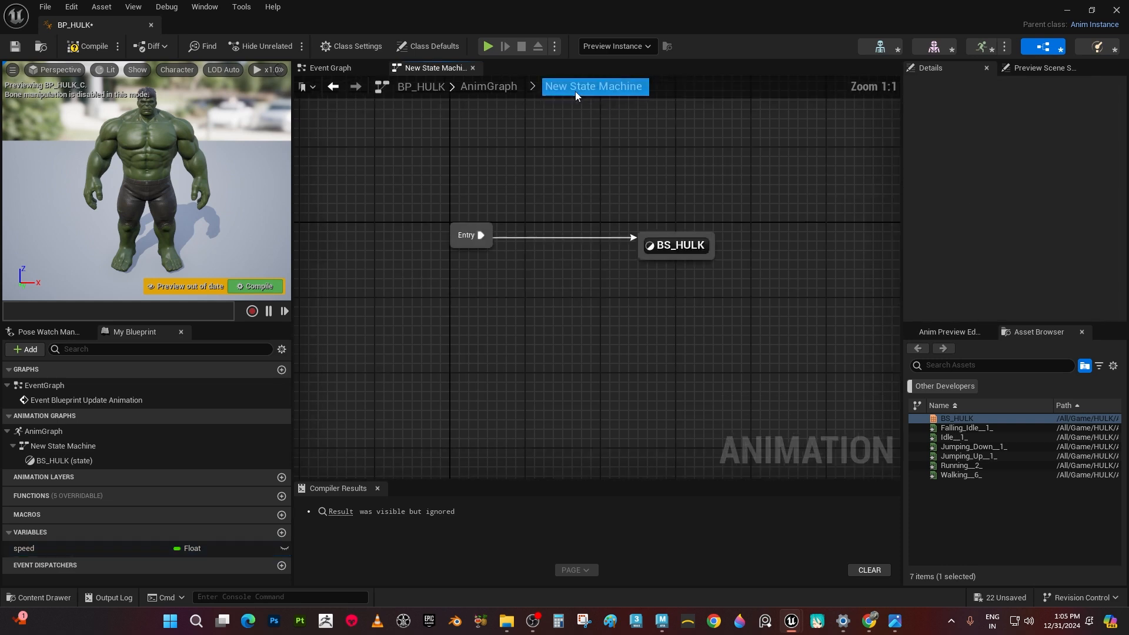
right_drag(711, 319, 732, 423)
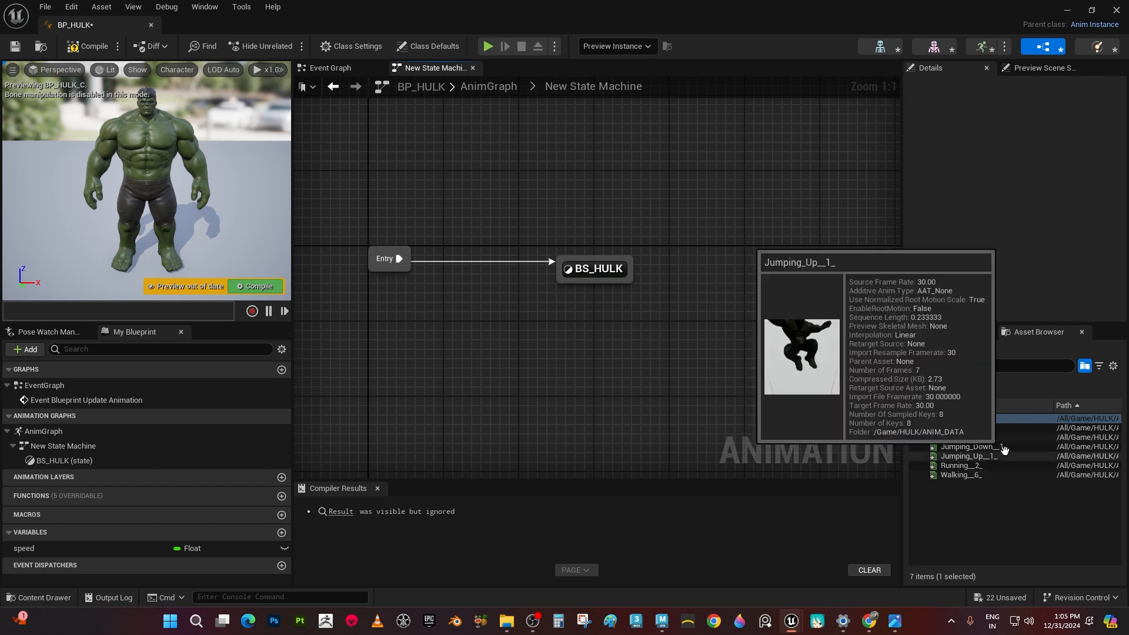
drag(968, 456, 713, 205)
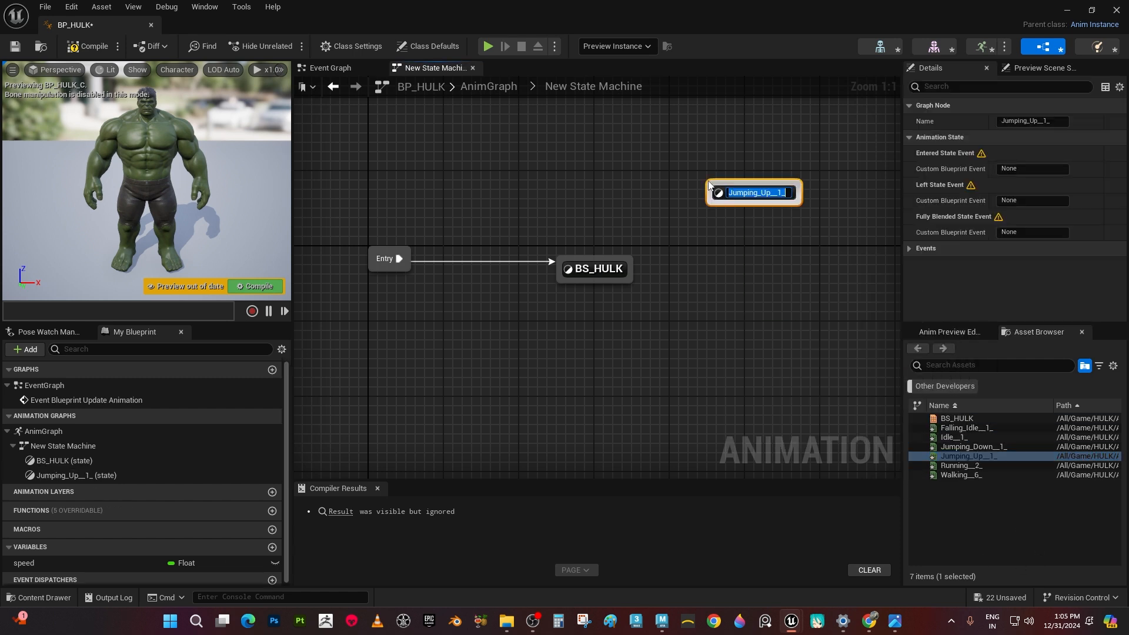
drag(981, 448, 749, 359)
right_drag(722, 412, 568, 411)
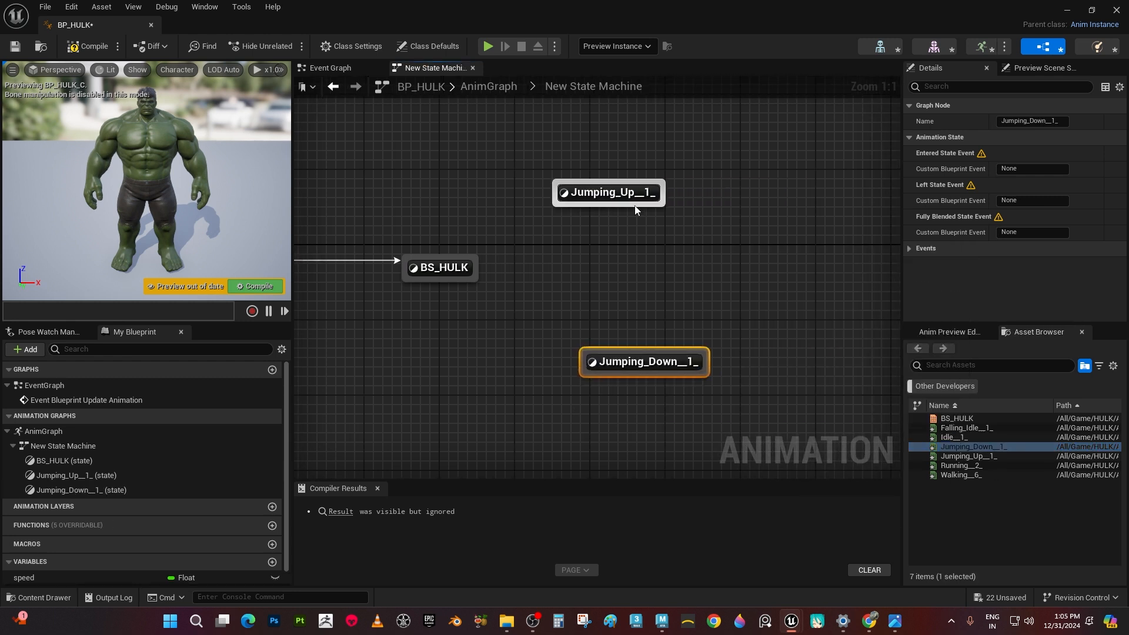
click(976, 516)
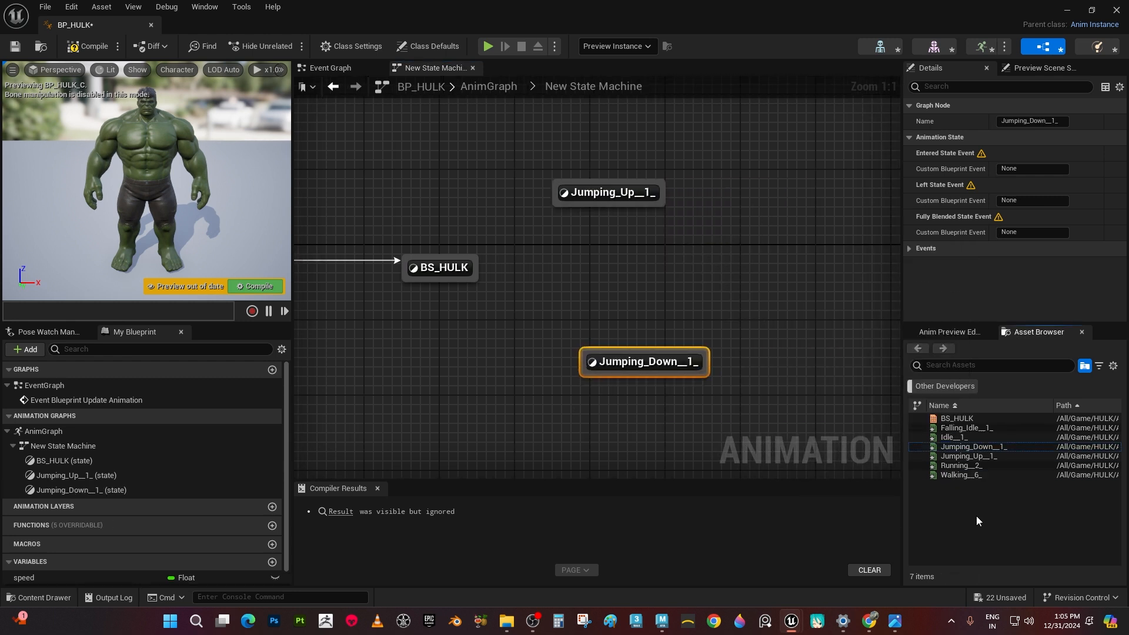
drag(964, 428, 736, 260)
right_drag(810, 365, 735, 382)
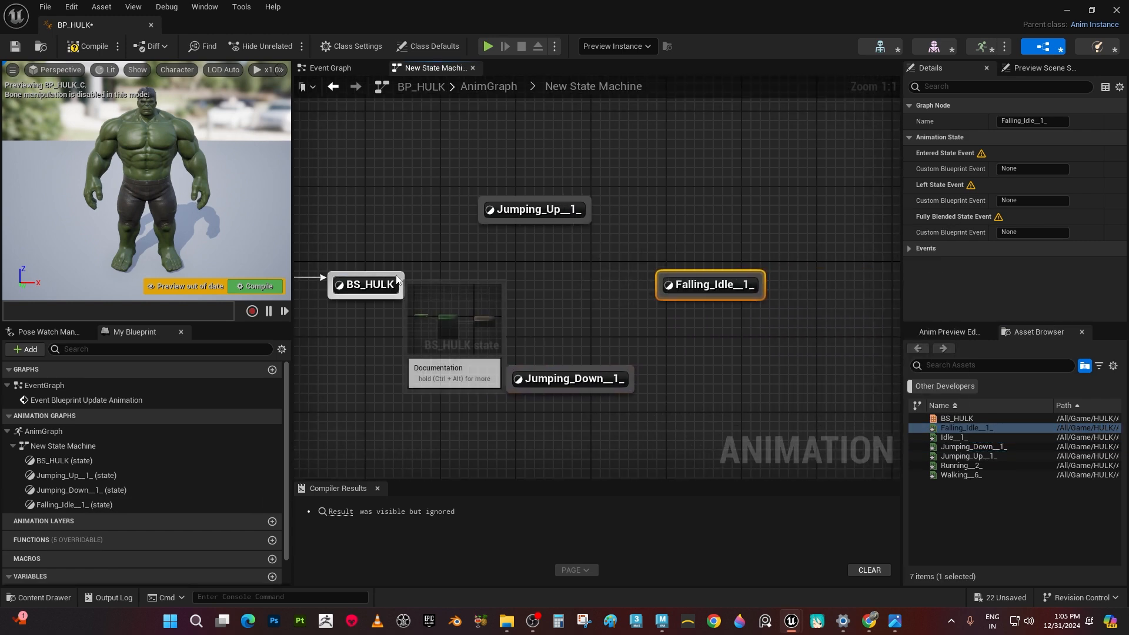
Connect transitions in a loop from BS_HULK through Jumping_Up__1_, Falling_Idle__1_ and Jumping_Down__1_ back to BS_HULK
drag(401, 278, 488, 209)
drag(588, 222, 399, 294)
right_drag(520, 435, 627, 435)
click(629, 380)
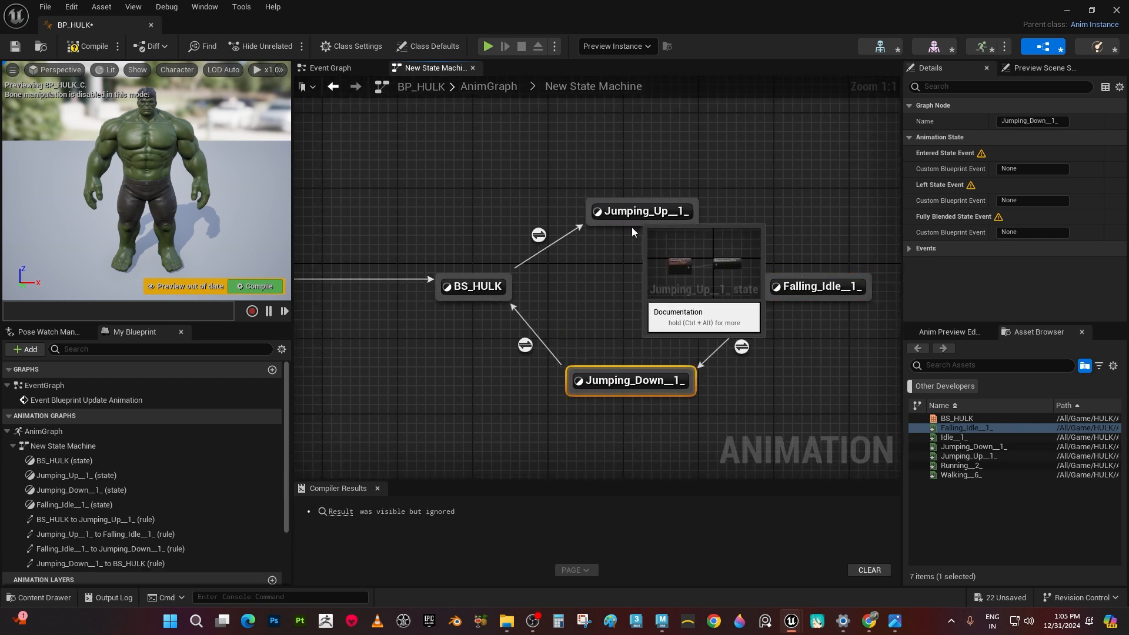
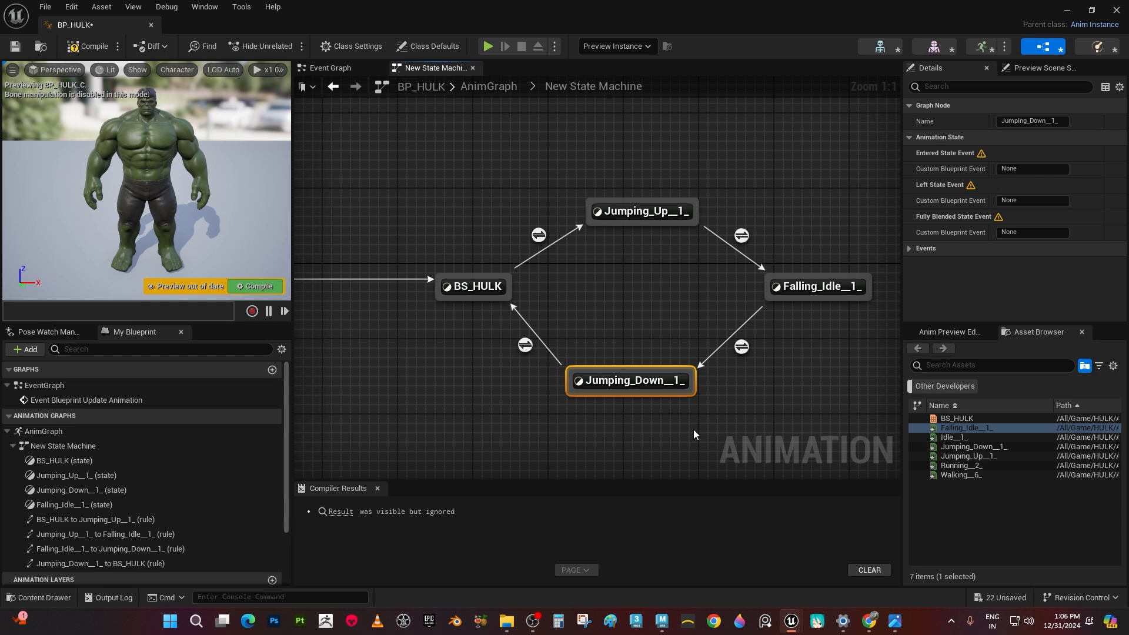
drag(633, 383, 643, 384)
double_click(643, 383)
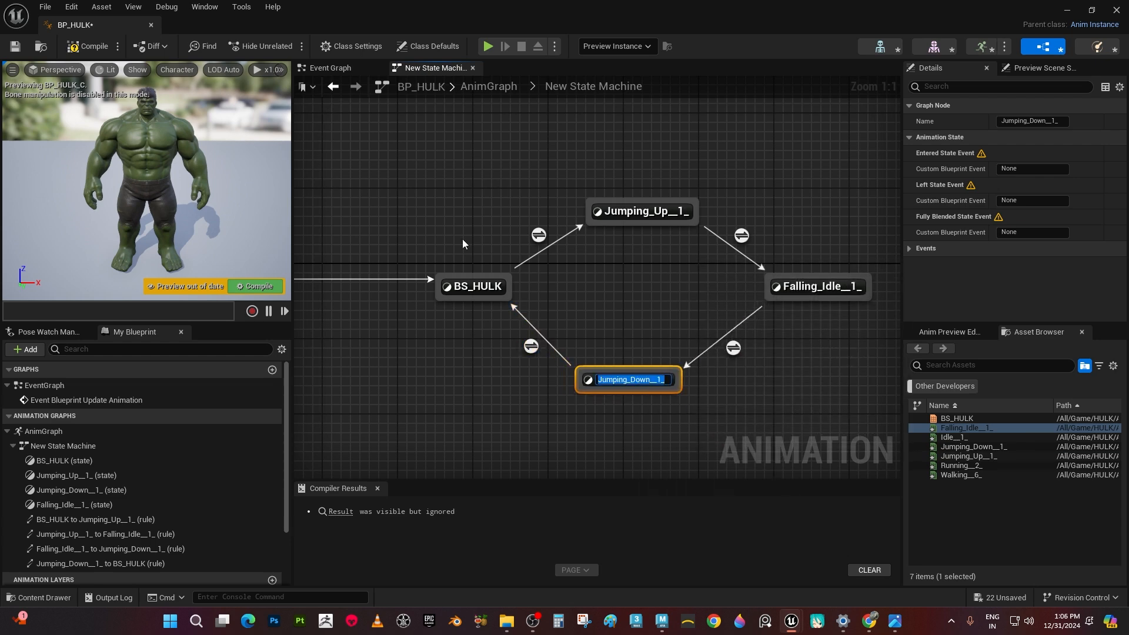
In the BS_HULK to Jumping_Up__1_ rule, promote Can Enter Transition to a Boolean variable named "isfalling ?"
double_click(537, 236)
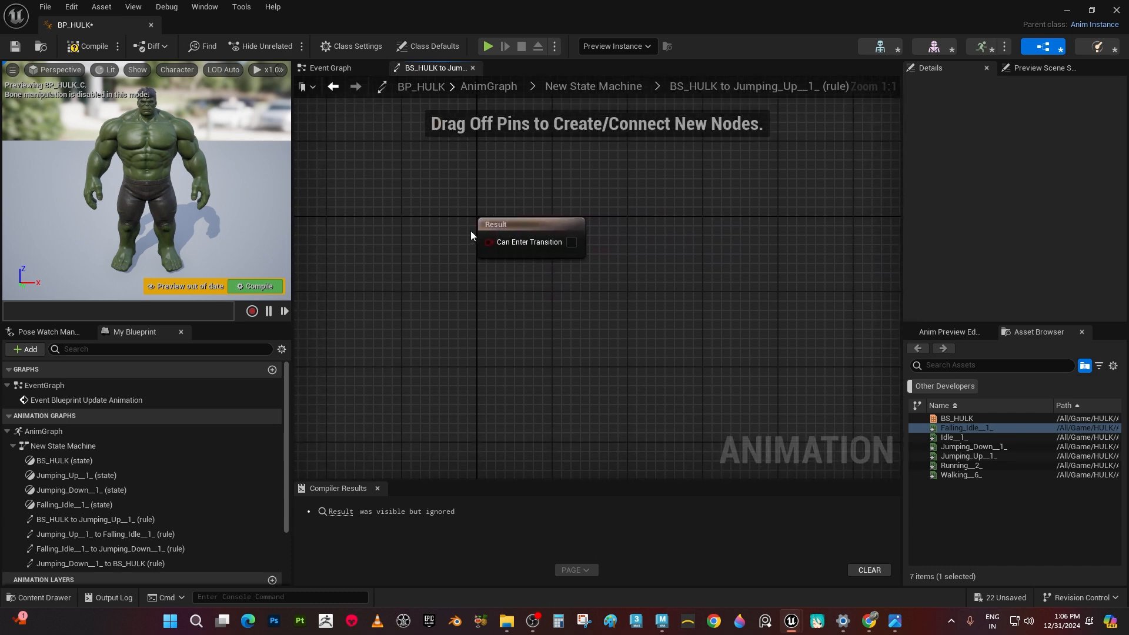
right_drag(539, 339, 672, 365)
click(688, 238)
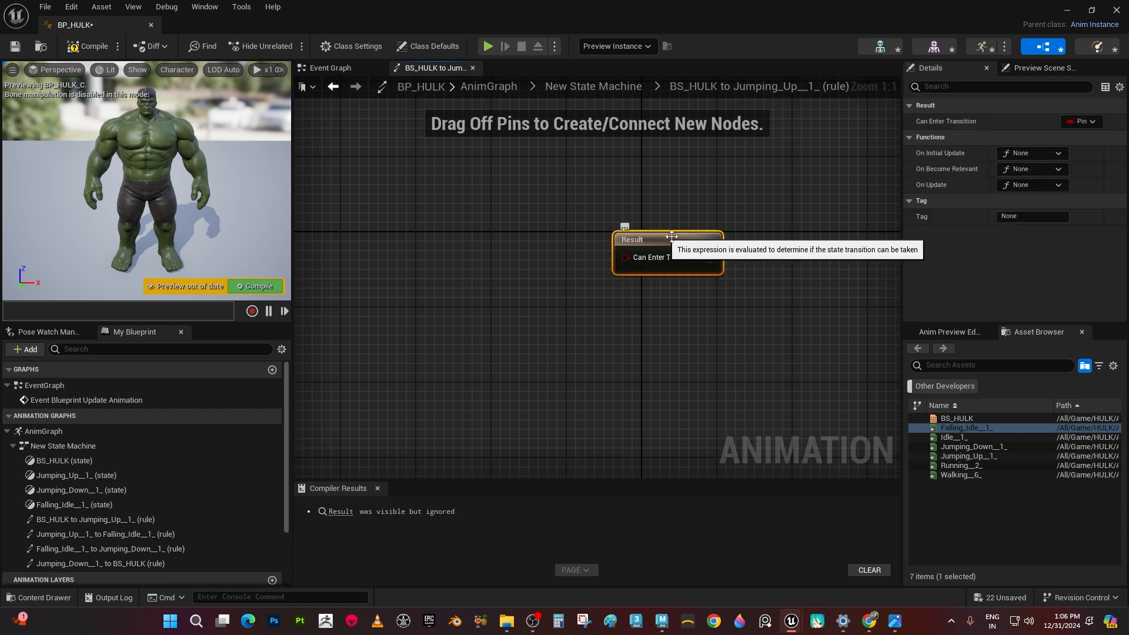
right_click(658, 259)
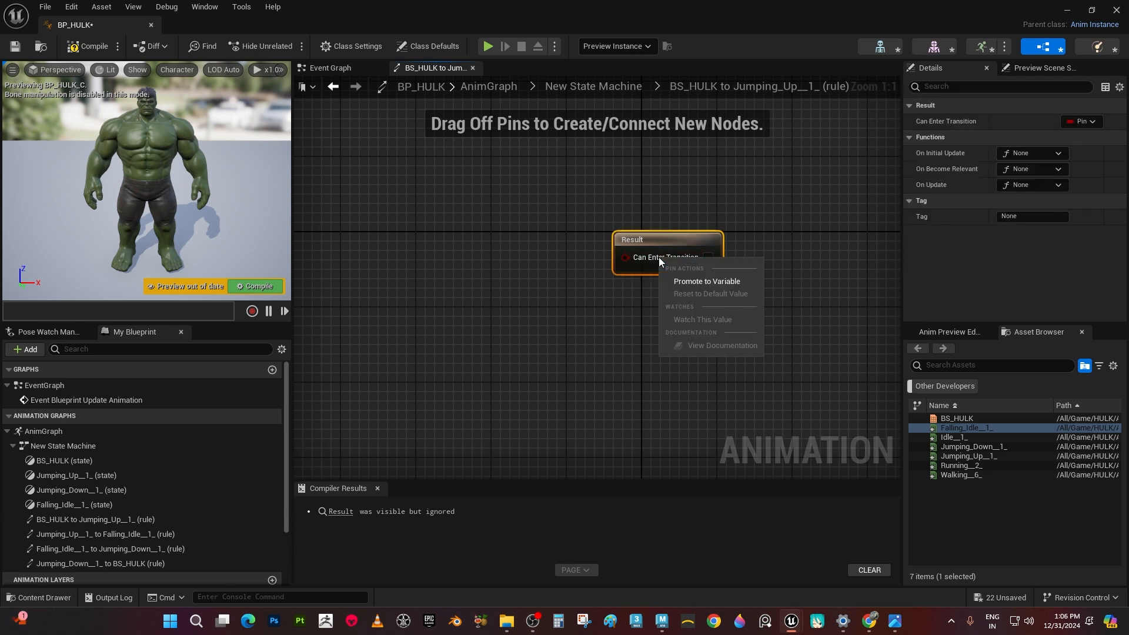
click(709, 282)
key(BackSpace)
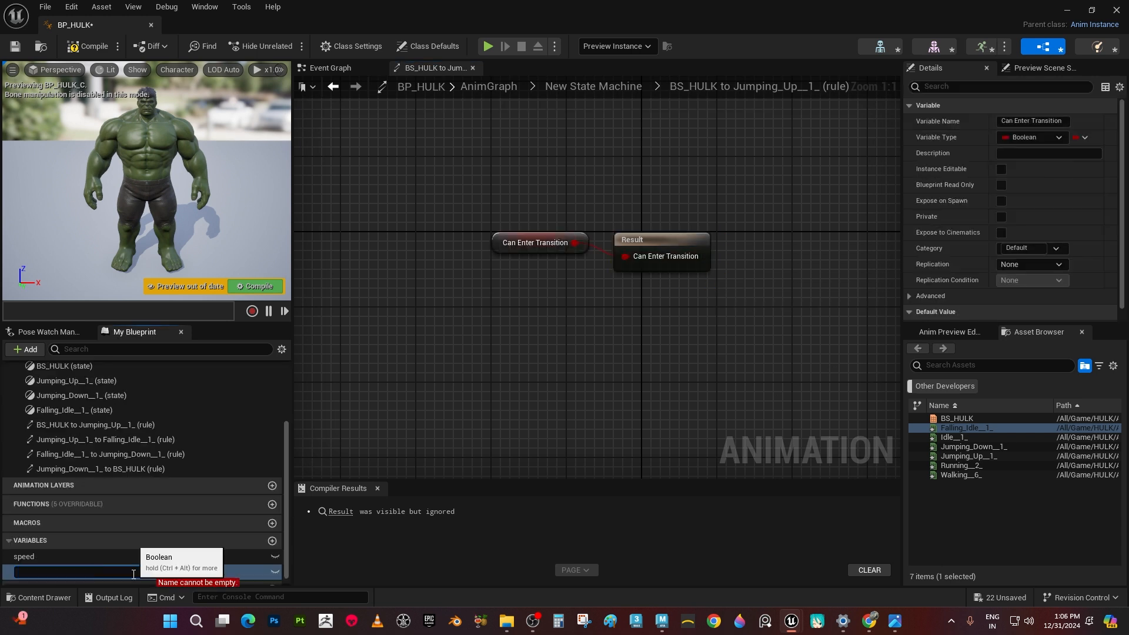
text(isfallin)
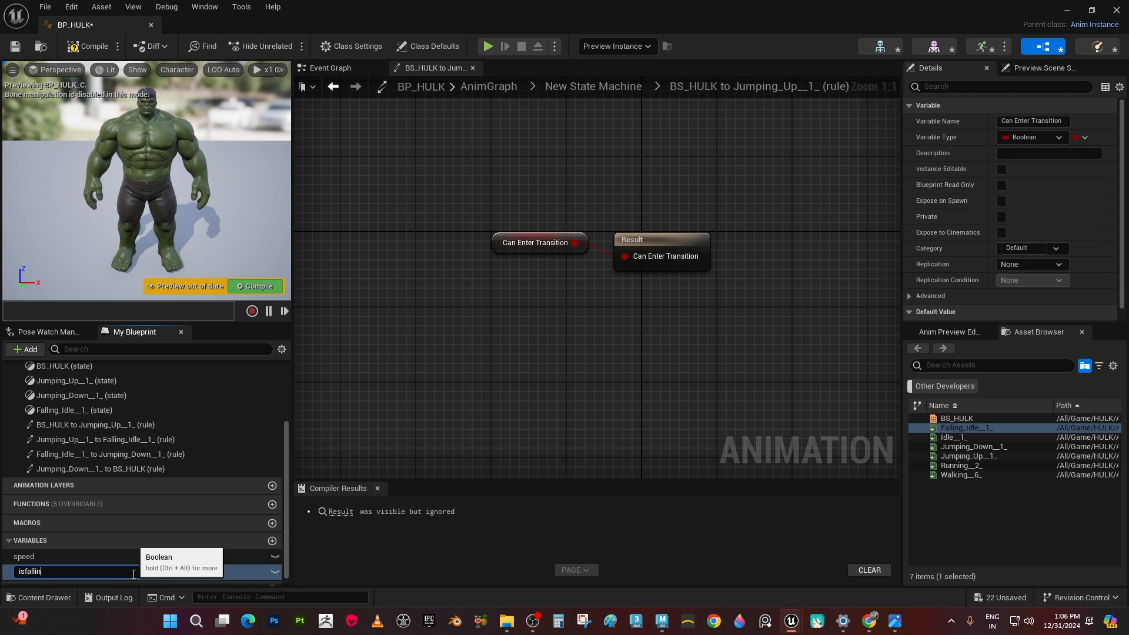
key(Return)
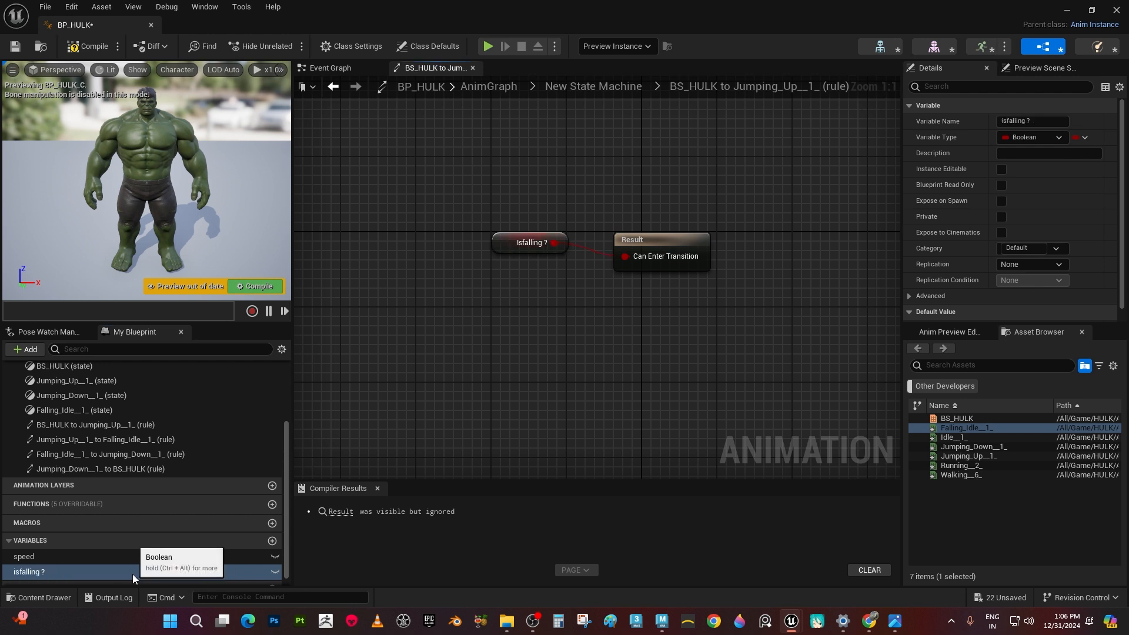
mouse_move(529, 339)
right_down()
mouse_move(506, 416)
mouse_move(523, 349)
right_up()
click(512, 257)
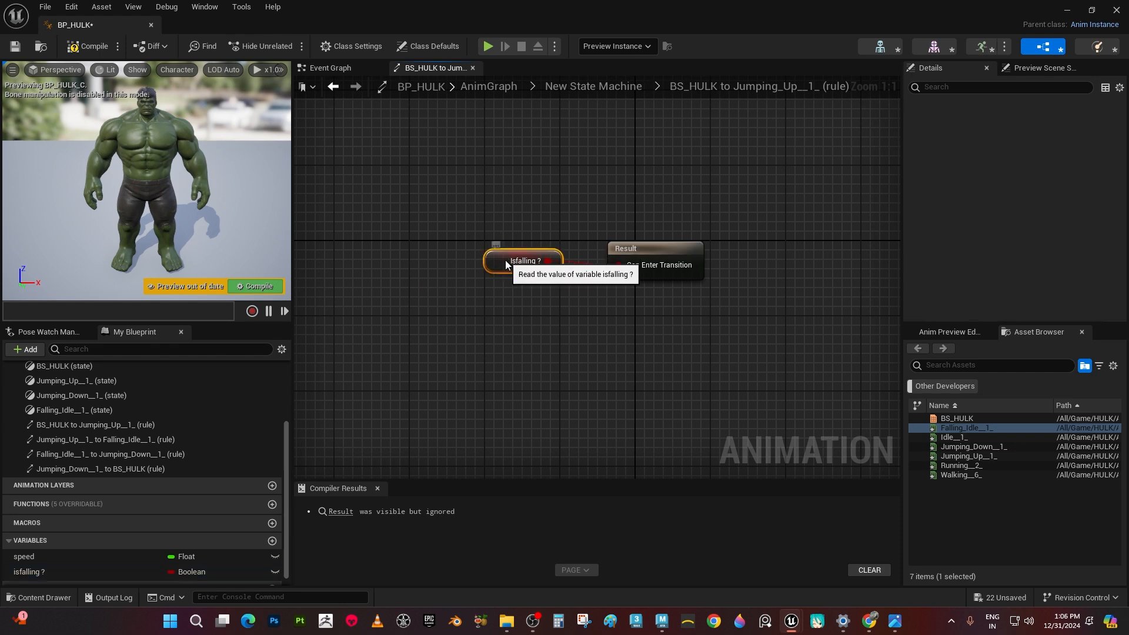
Open the Jumping_Up__1_ to Falling_Idle__1_ rule and add a Time Remaining (Jumping_Up__1_) node
click(611, 89)
right_drag(808, 128, 661, 194)
double_click(663, 196)
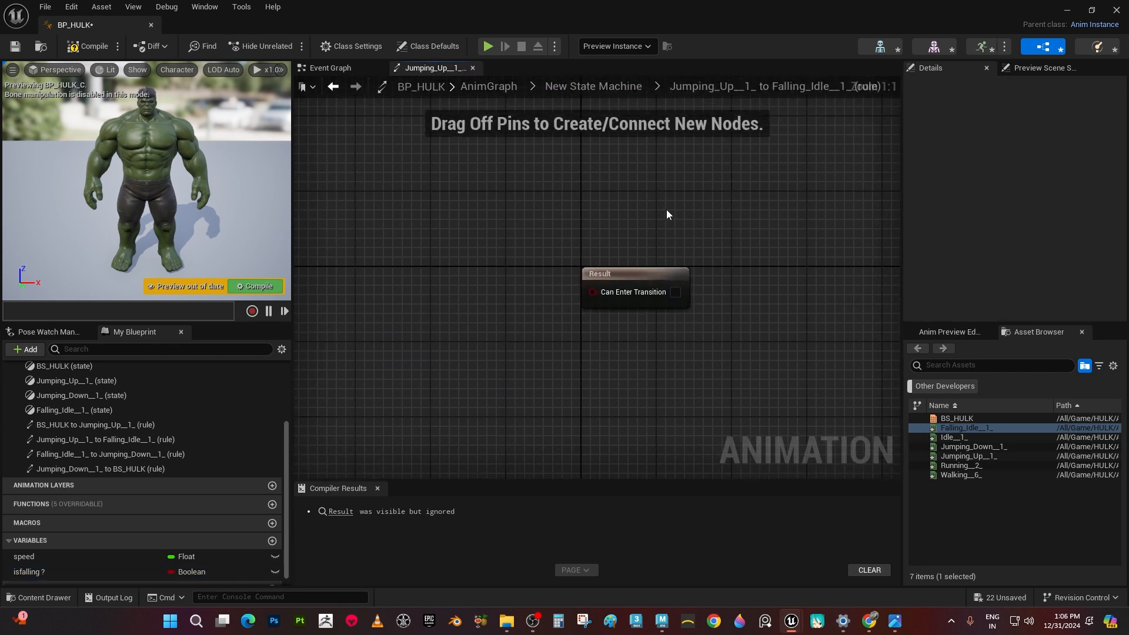
right_drag(595, 352, 651, 334)
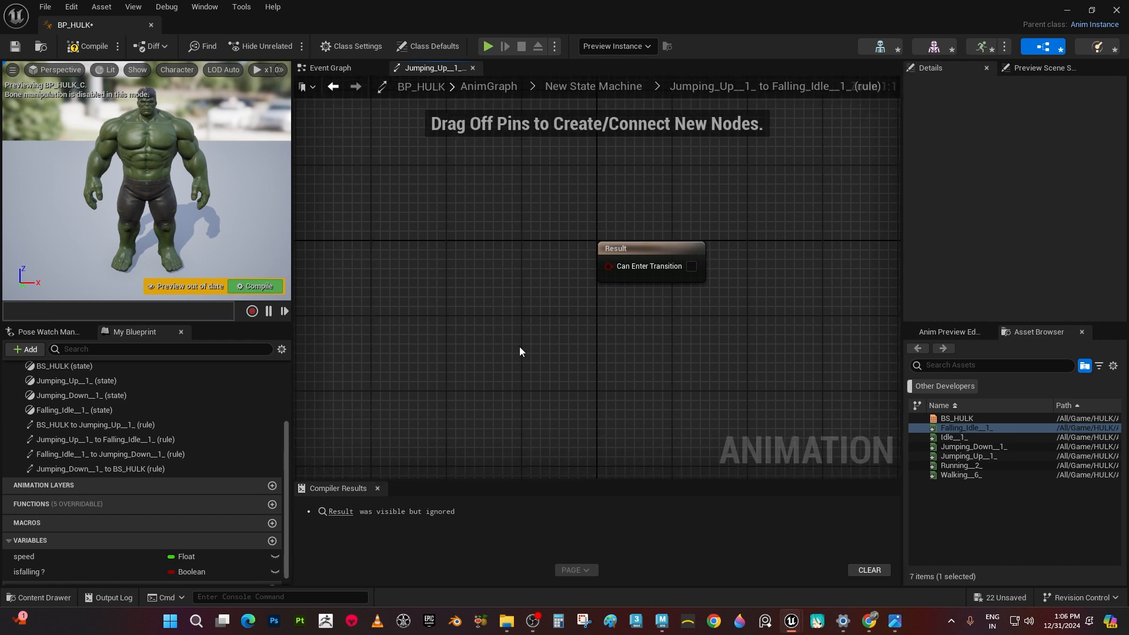
right_click(430, 238)
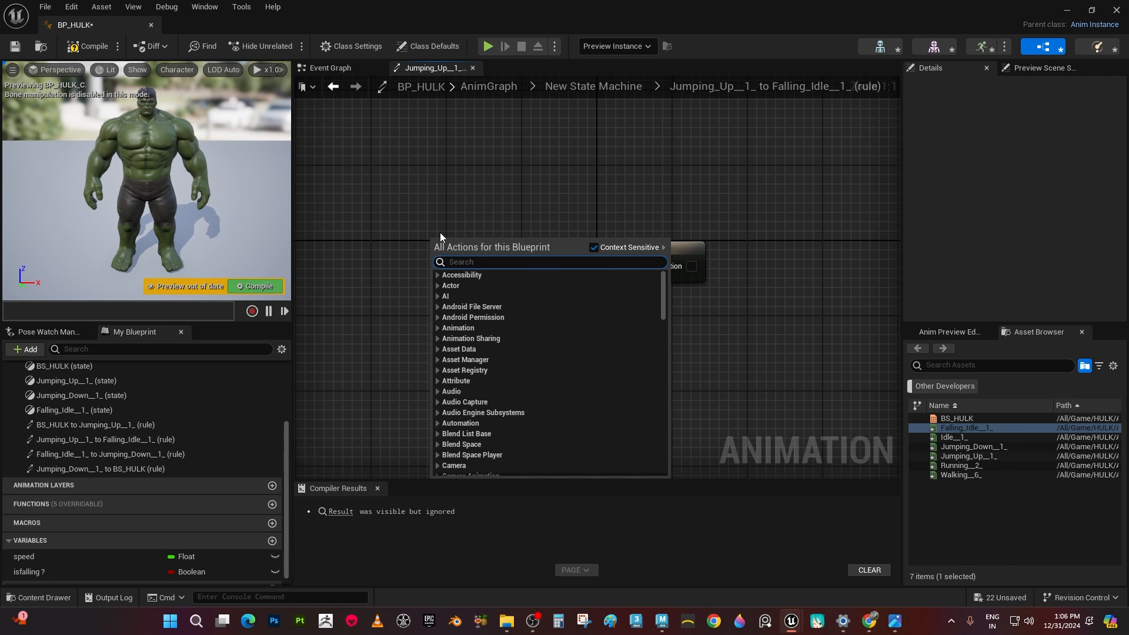
text(time )
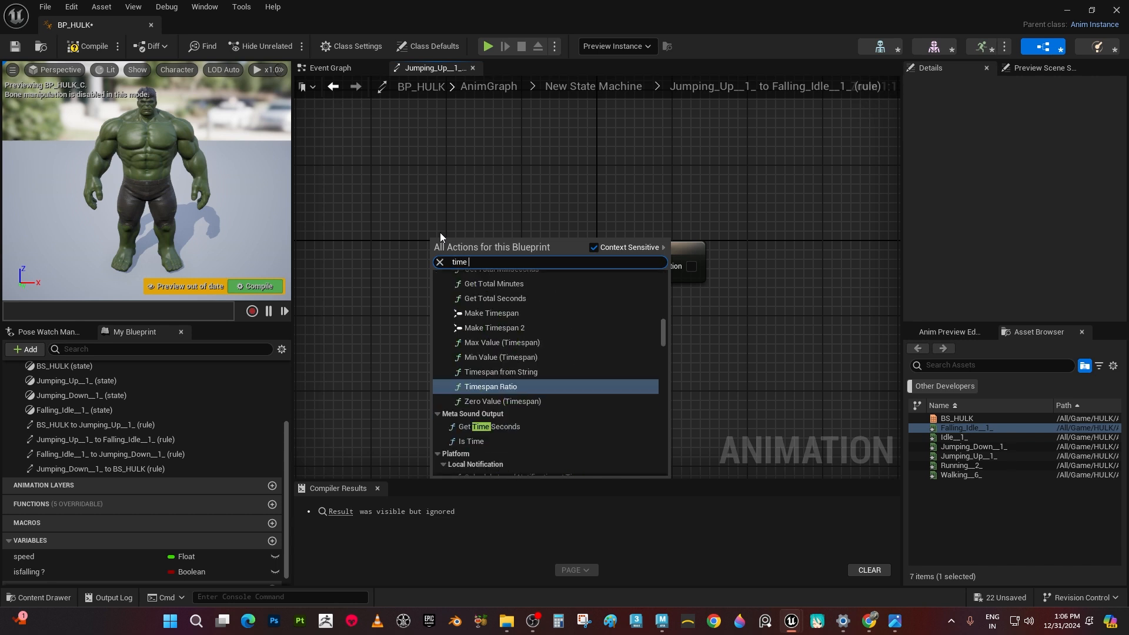
text(remai)
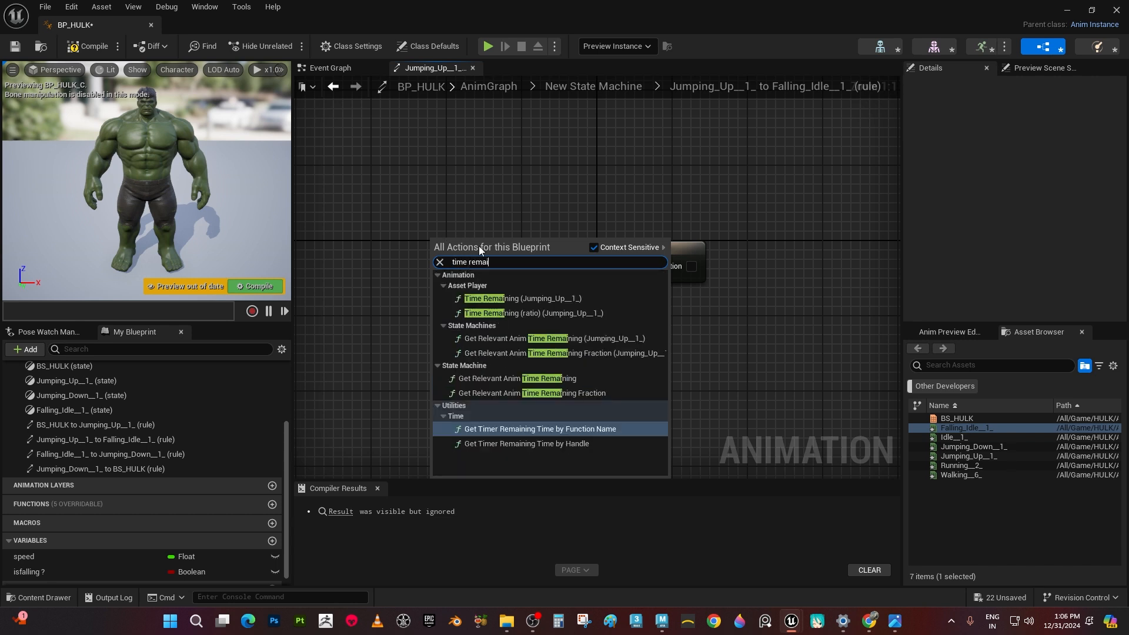
click(517, 299)
Feed the Time Remaining (Jumping_Up__1_) return value into a Less node with a comparison value of 0.1
drag(511, 241, 463, 256)
text(less)
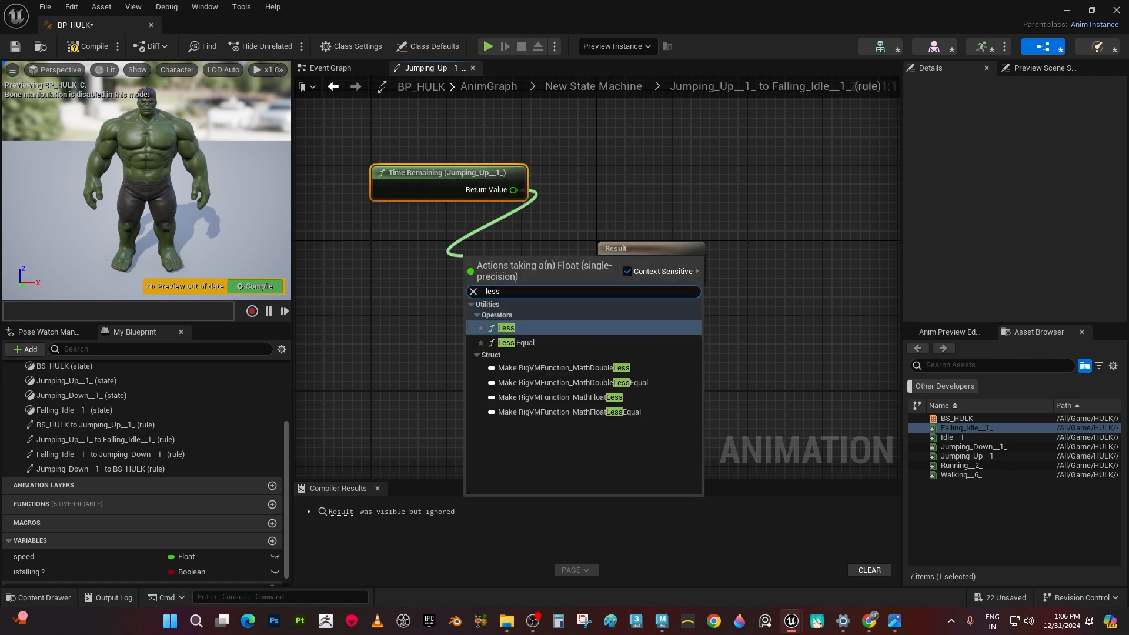
click(505, 327)
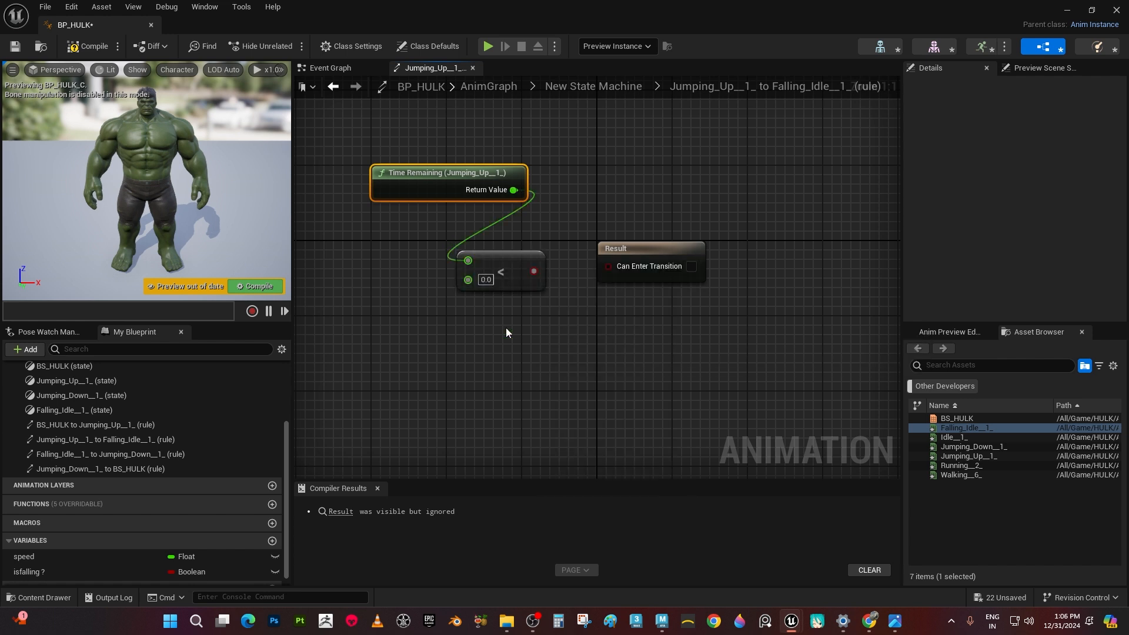
click(490, 280)
text(.01)
key(Return)
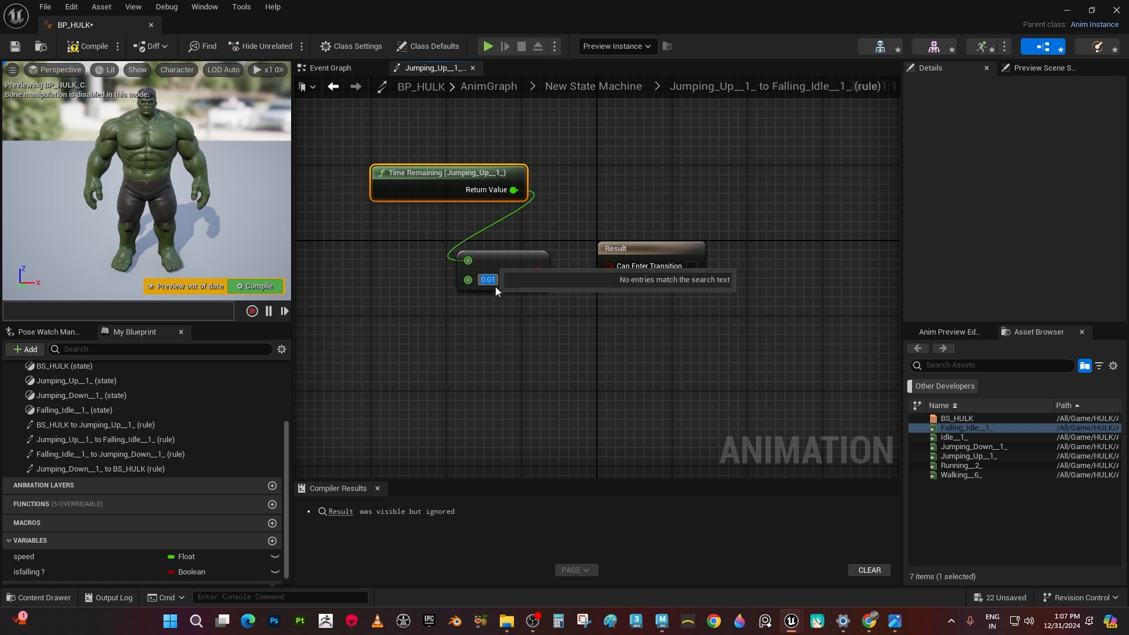
text(0.1)
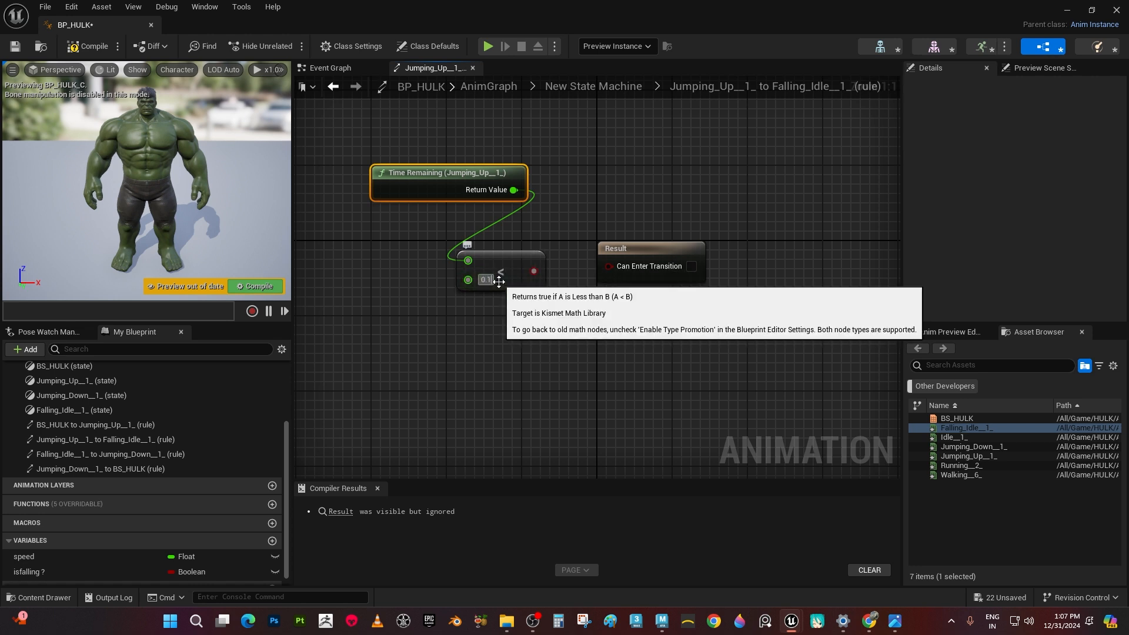
click(481, 354)
click(494, 280)
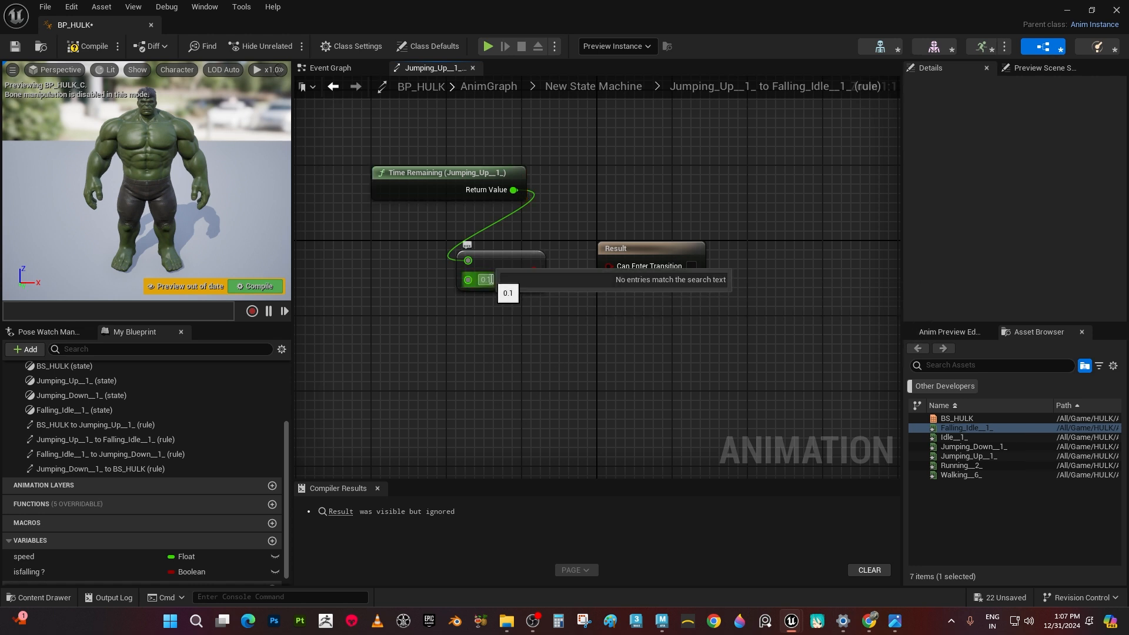
key(Return)
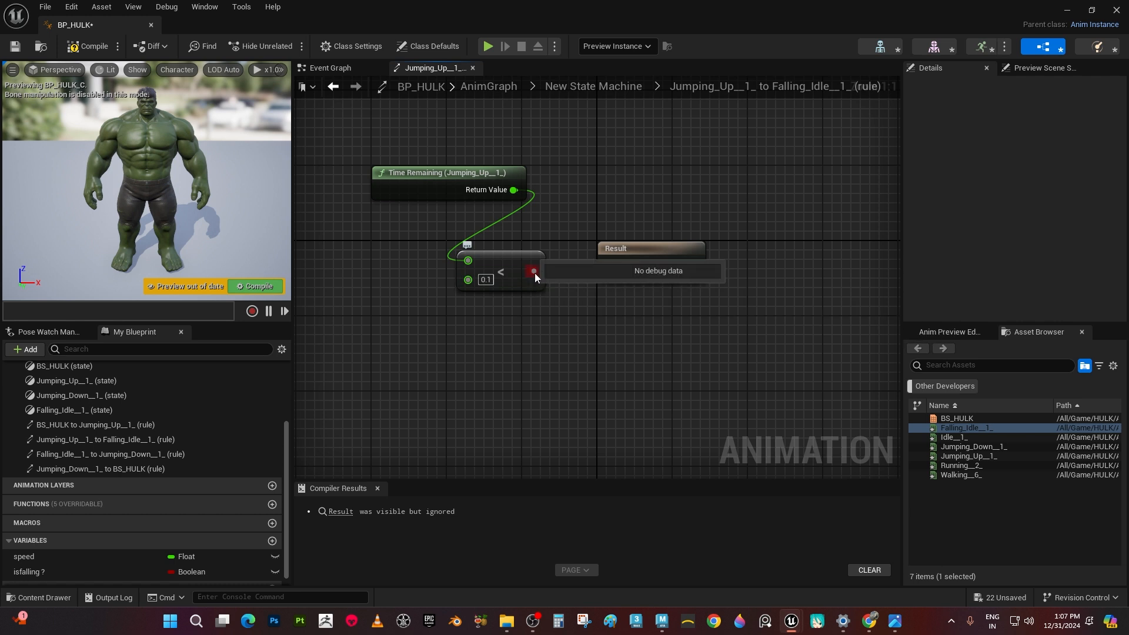
Connect the Less output to Can Enter Transition and shift the Result node slightly away from it
drag(534, 271, 609, 266)
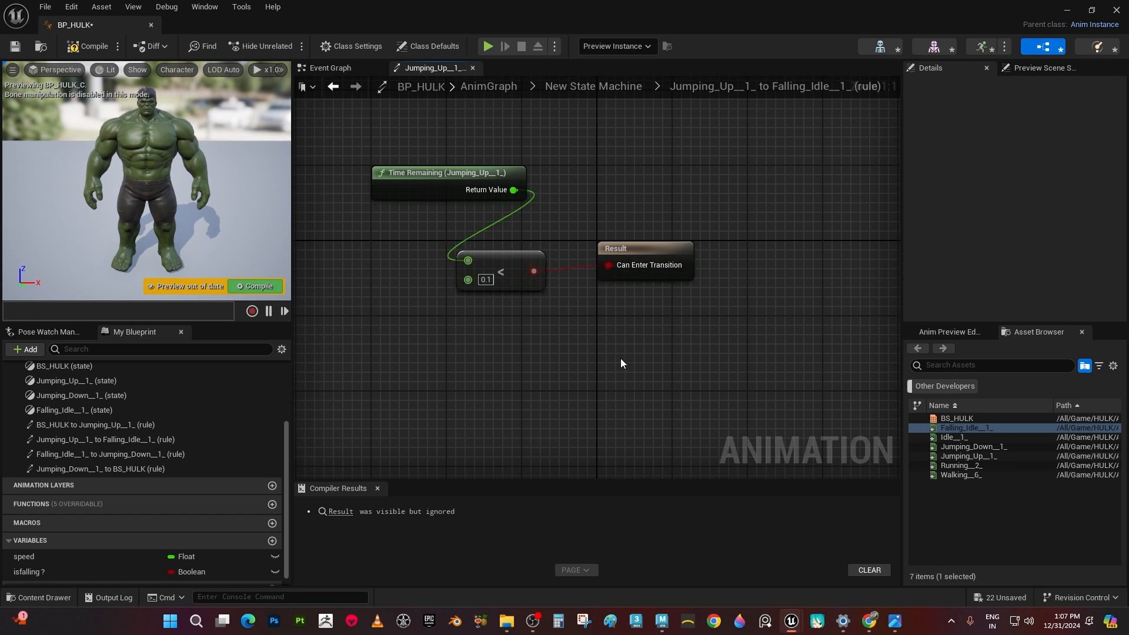
right_drag(588, 355, 613, 366)
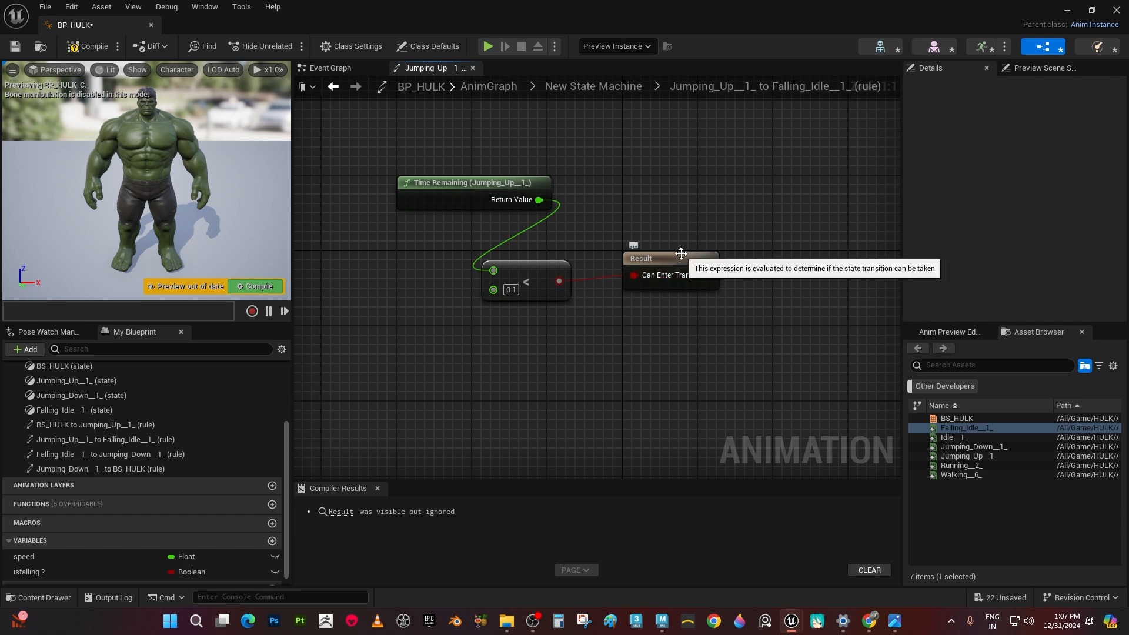
drag(670, 262, 699, 264)
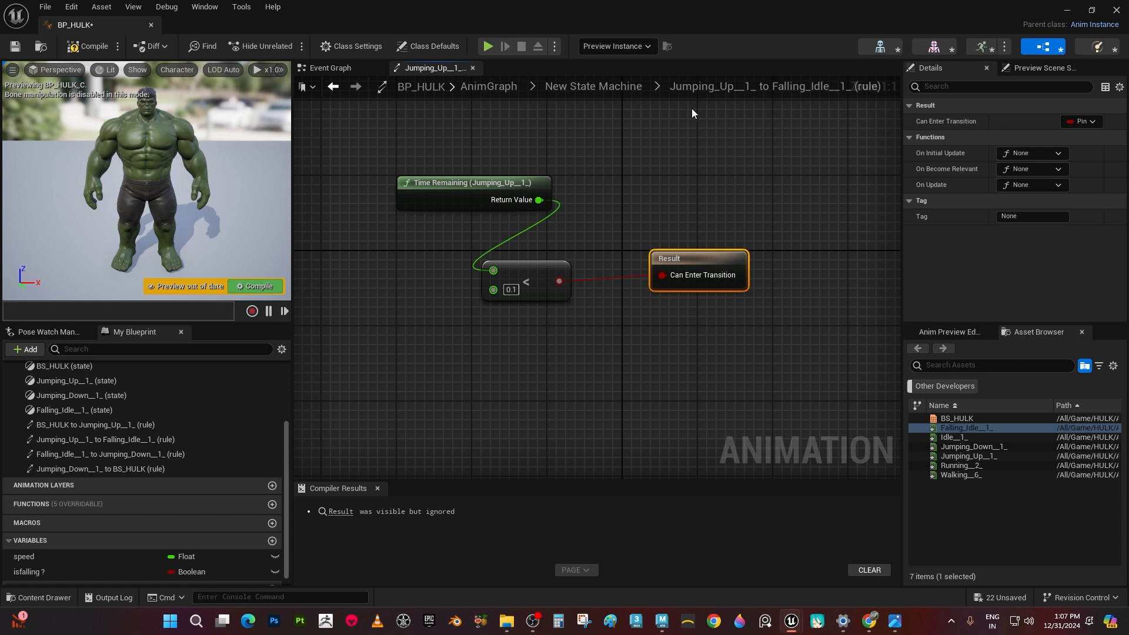
Open the Falling_Idle__1_ to Jumping_Down__1_ rule and place a getter for "isfalling ?" well clear of the Result node
click(612, 87)
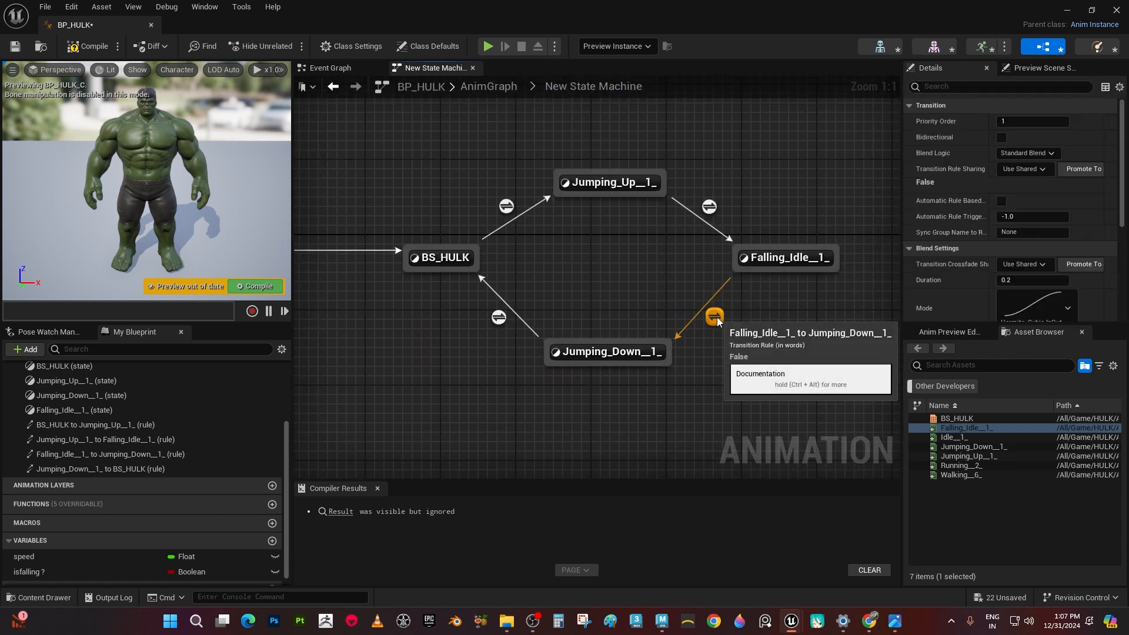
double_click(714, 317)
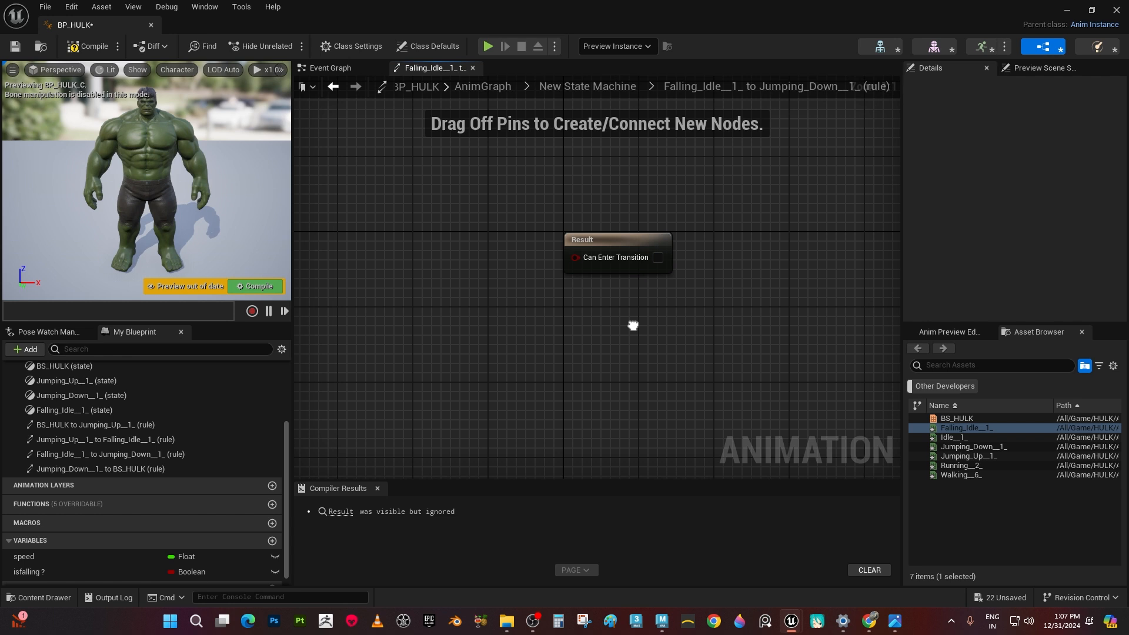
drag(26, 571, 462, 269)
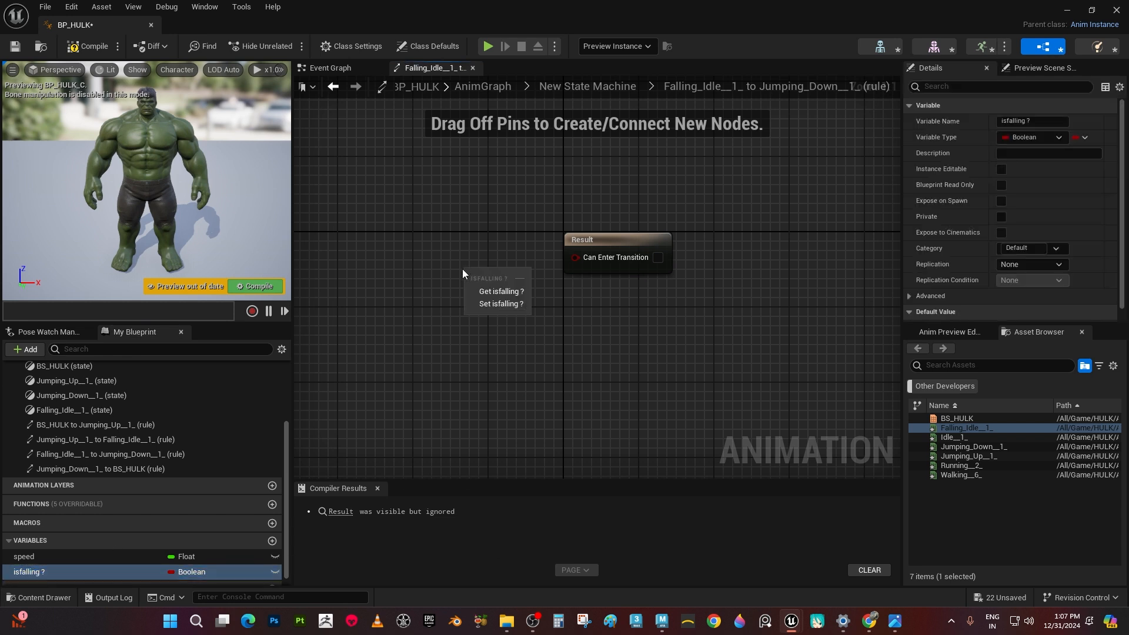
click(496, 291)
right_drag(502, 319, 612, 314)
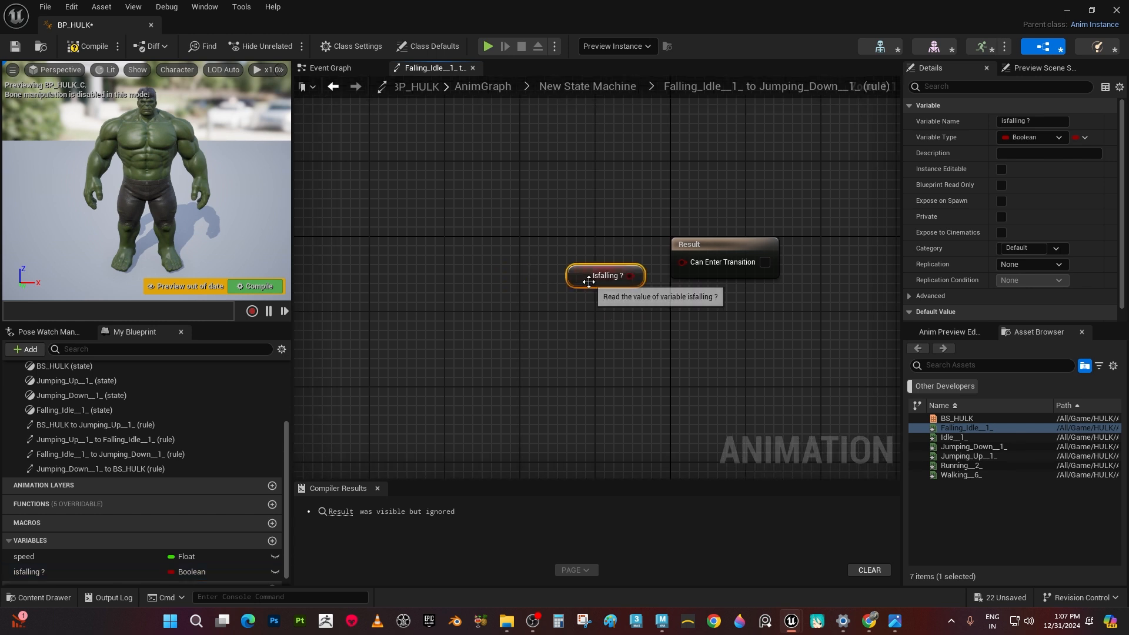
drag(590, 286, 492, 289)
click(559, 348)
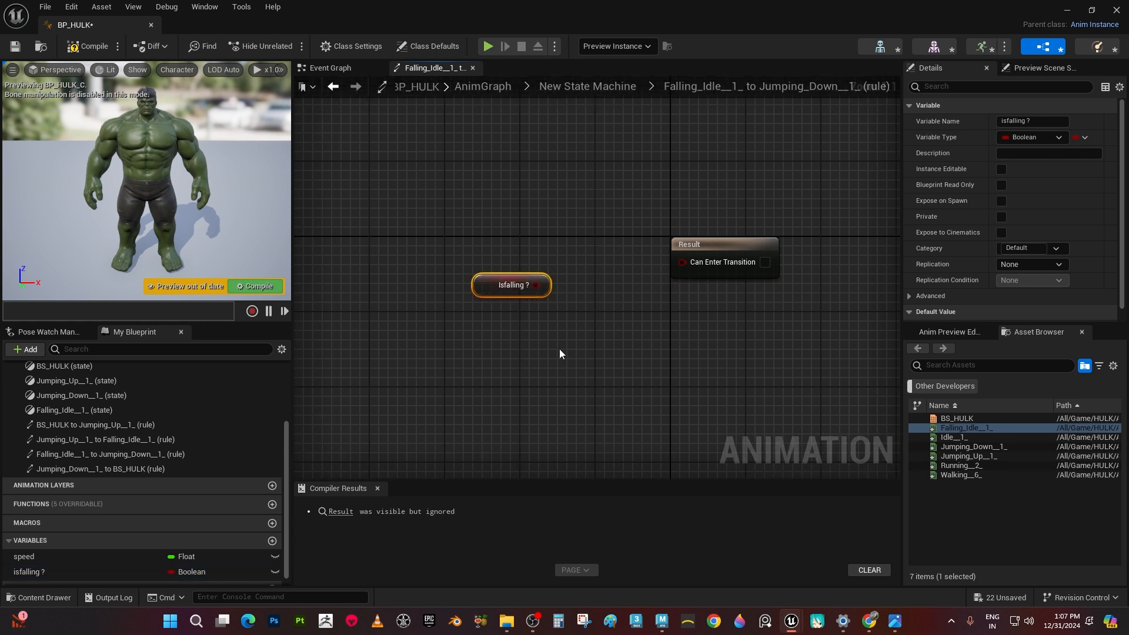
Add a NOT Boolean node and wire "isfalling ?" through it into Can Enter Transition
right_click(559, 348)
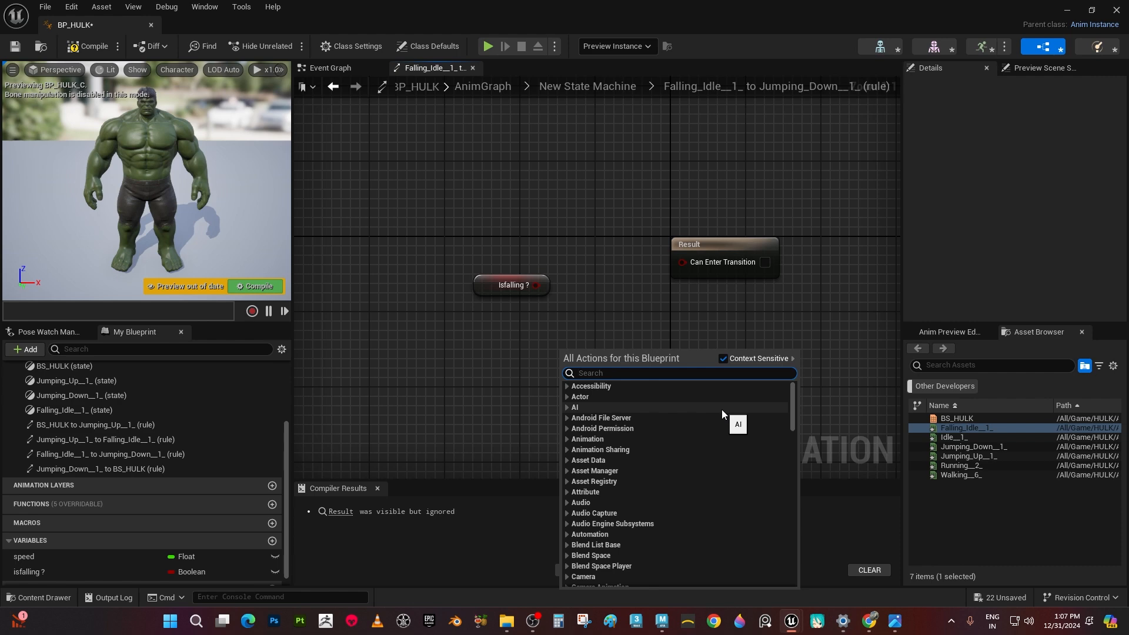
text(not bo)
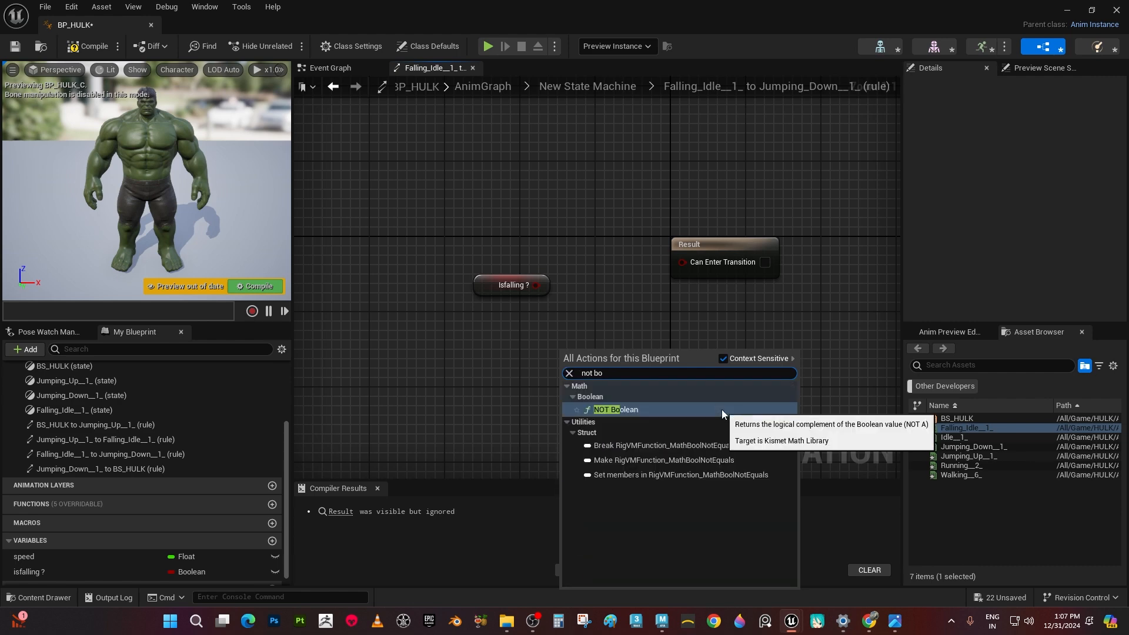
click(721, 409)
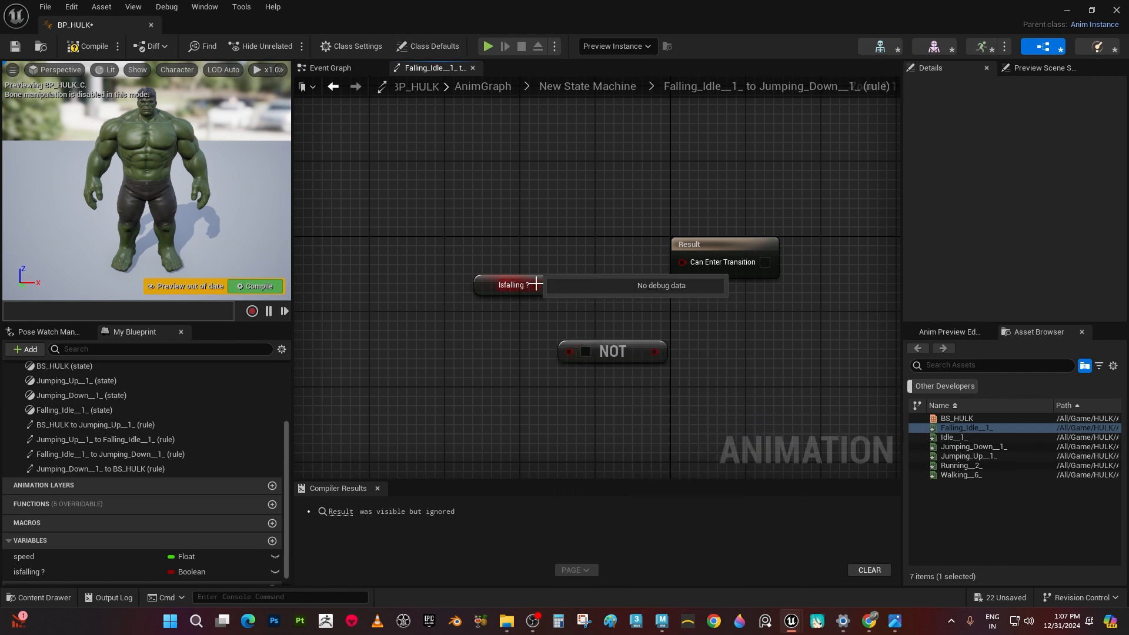
drag(536, 285, 569, 350)
drag(643, 351, 682, 262)
right_drag(763, 395, 691, 301)
Open the Jumping_Down__1_ to BS_HULK rule and add a Time Remaining (Jumping_Down__1_) node, spaced apart from the Result node
click(574, 88)
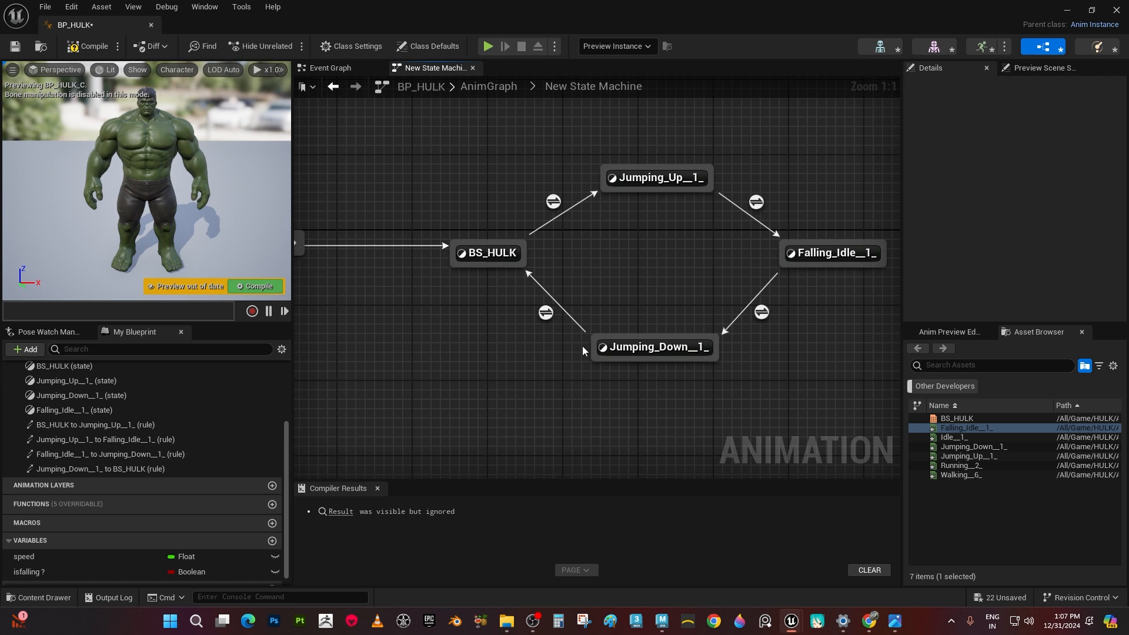
double_click(547, 313)
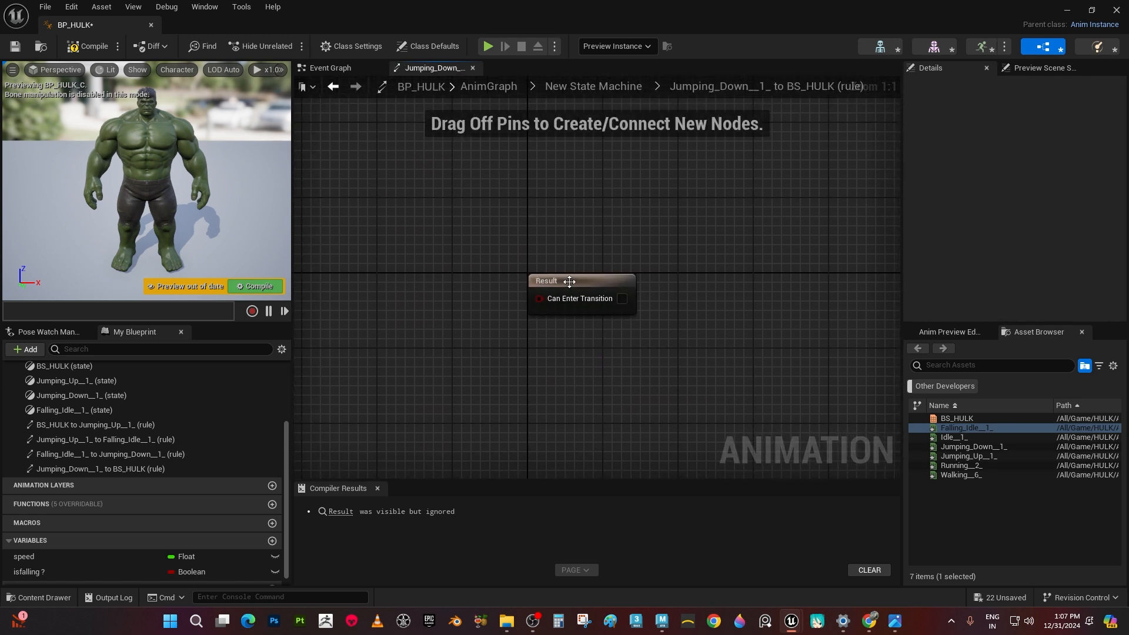
drag(569, 281, 606, 262)
click(452, 253)
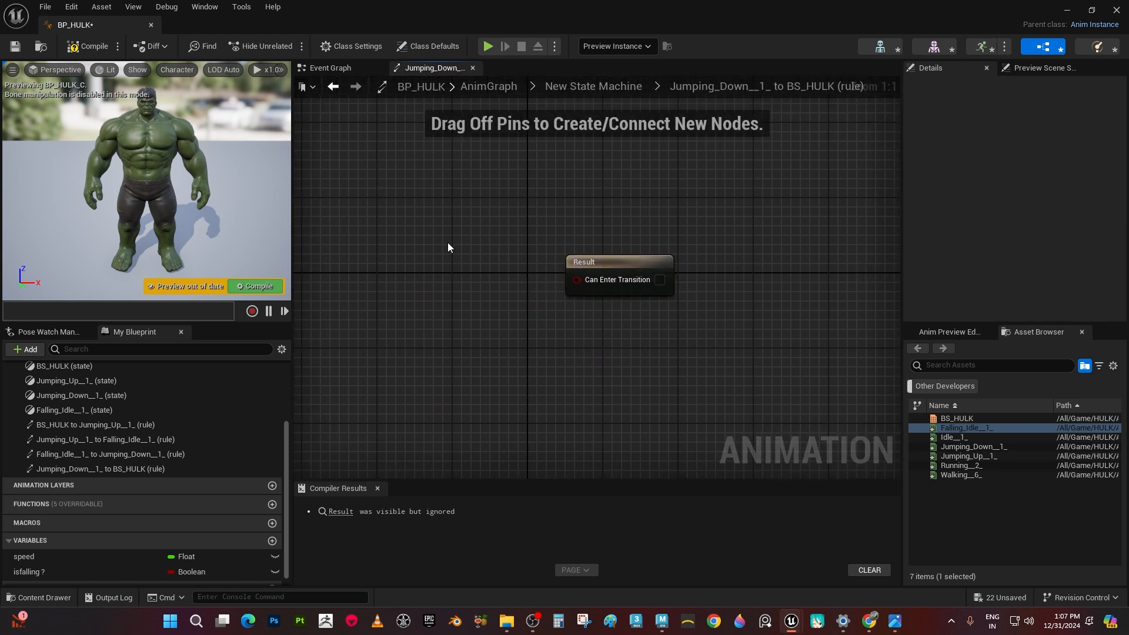
right_click(448, 247)
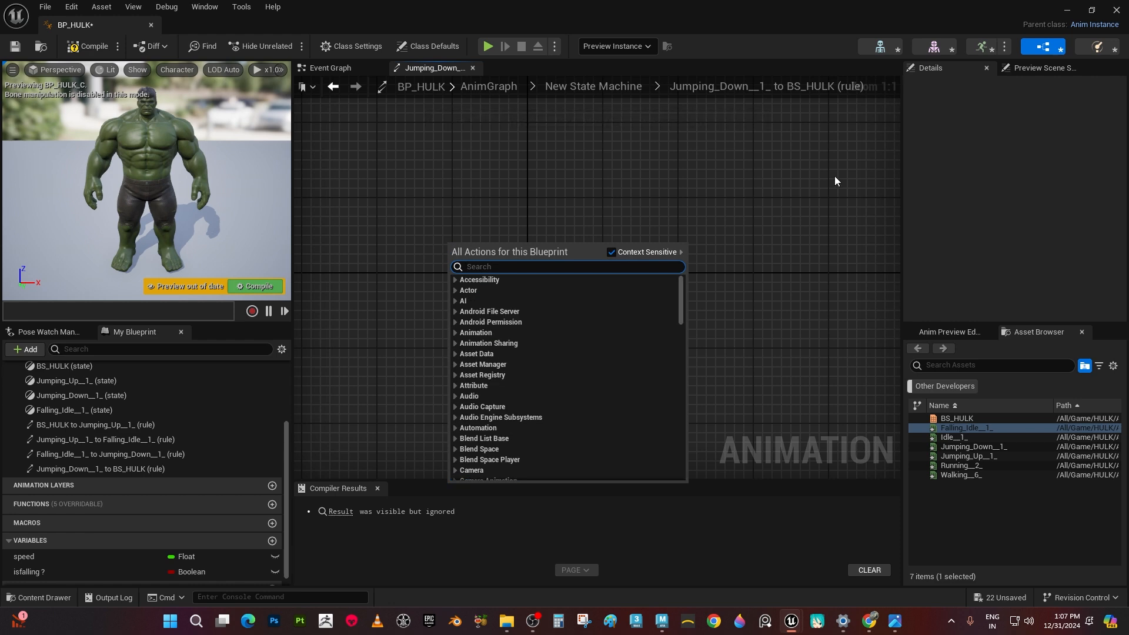
text(time )
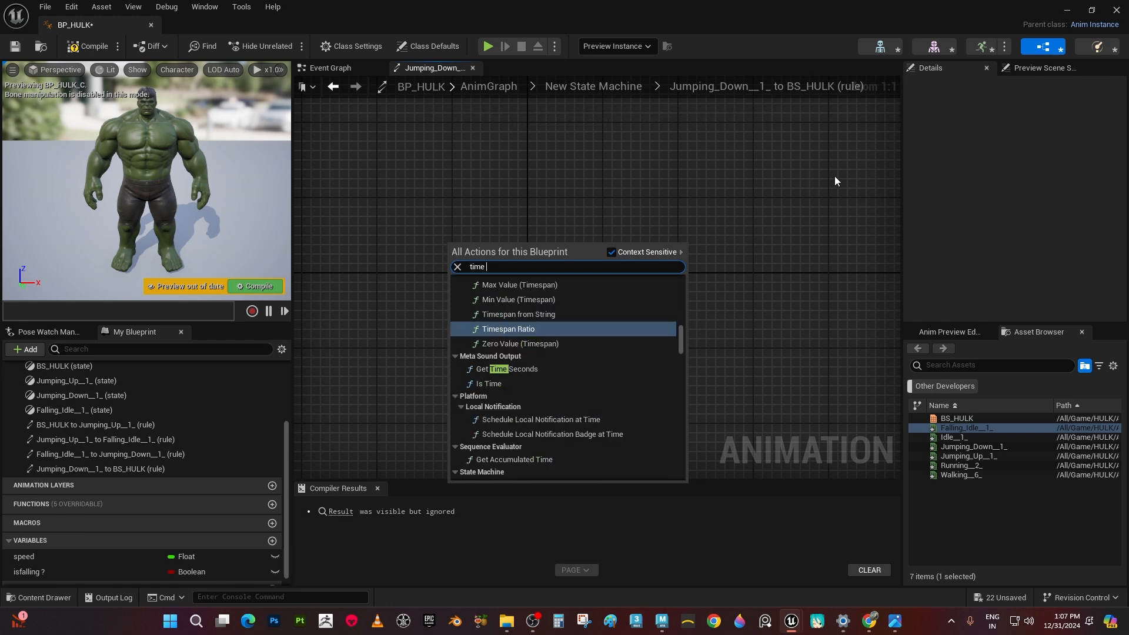
text(remaini)
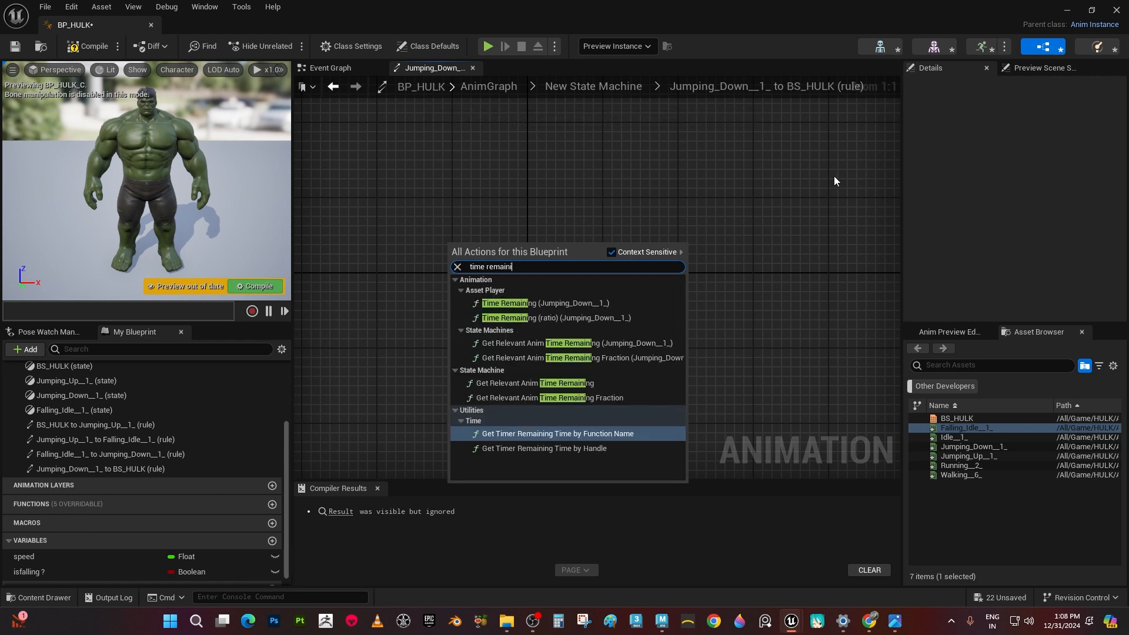
click(559, 303)
right_drag(558, 323, 620, 343)
drag(583, 259, 459, 230)
Compare the Jumping_Down__1_ time remaining with a Less node set to 0.1 and connect it to Can Enter Transition
drag(539, 245, 558, 313)
text(less)
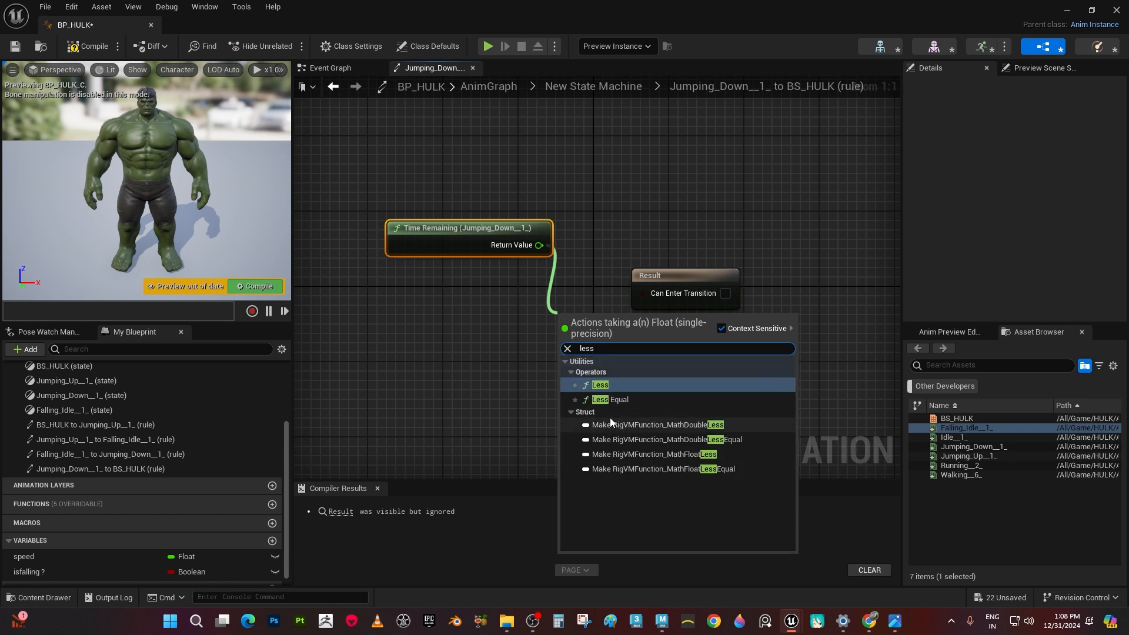
click(608, 386)
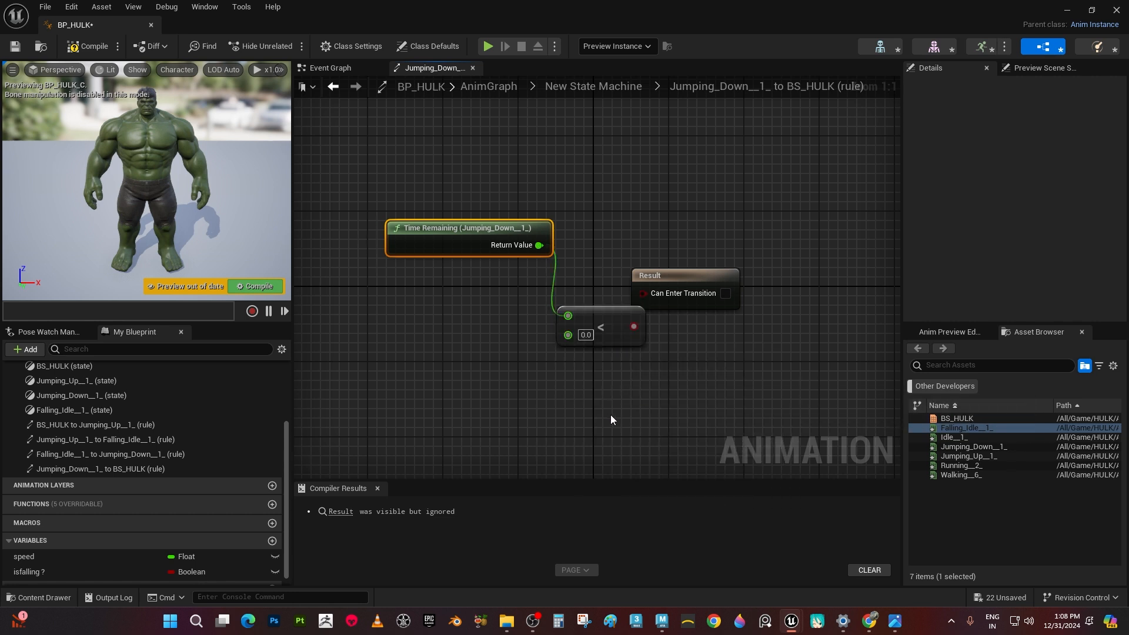
text(0.01)
text(0.1)
drag(633, 326, 692, 274)
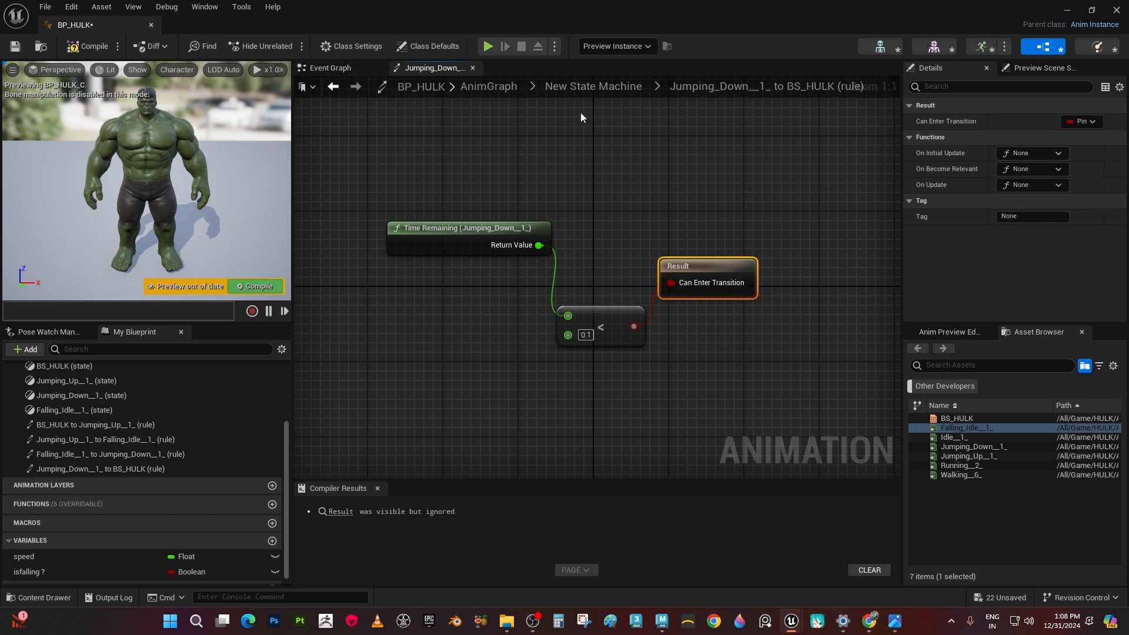
Return to the New State Machine graph and compile the BP_HULK animation blueprint
click(625, 87)
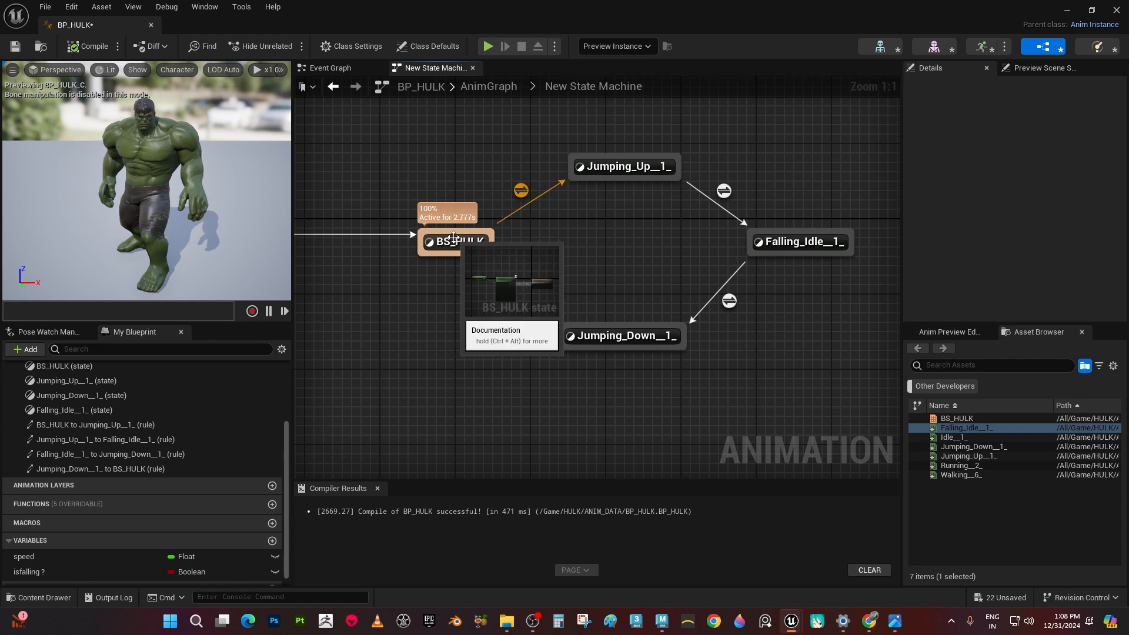
click(609, 175)
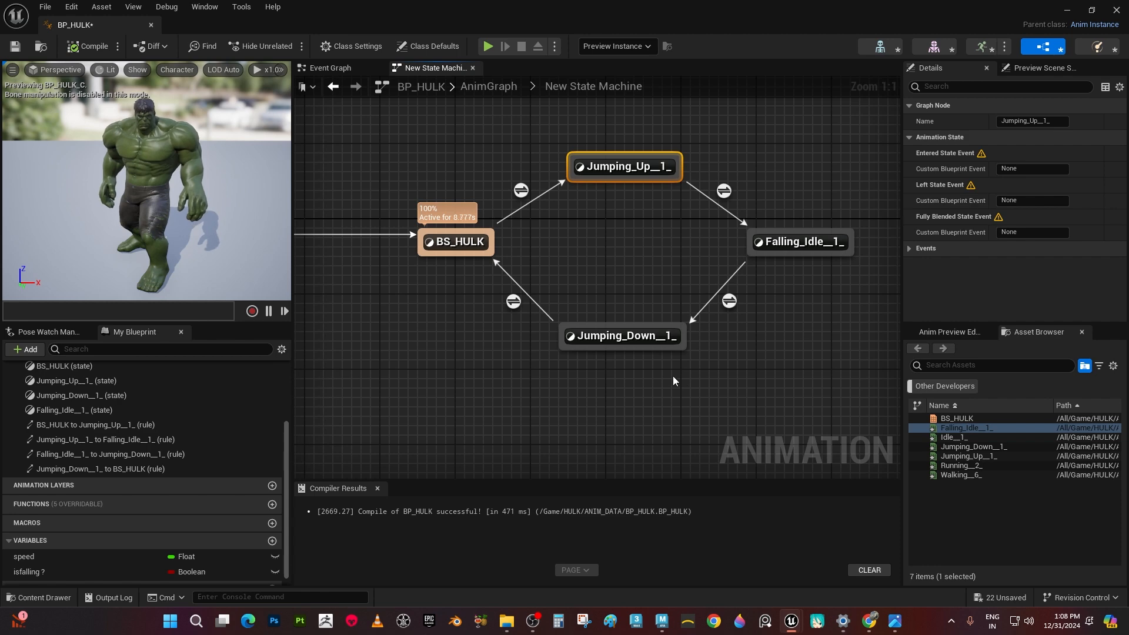
right_drag(446, 393, 616, 401)
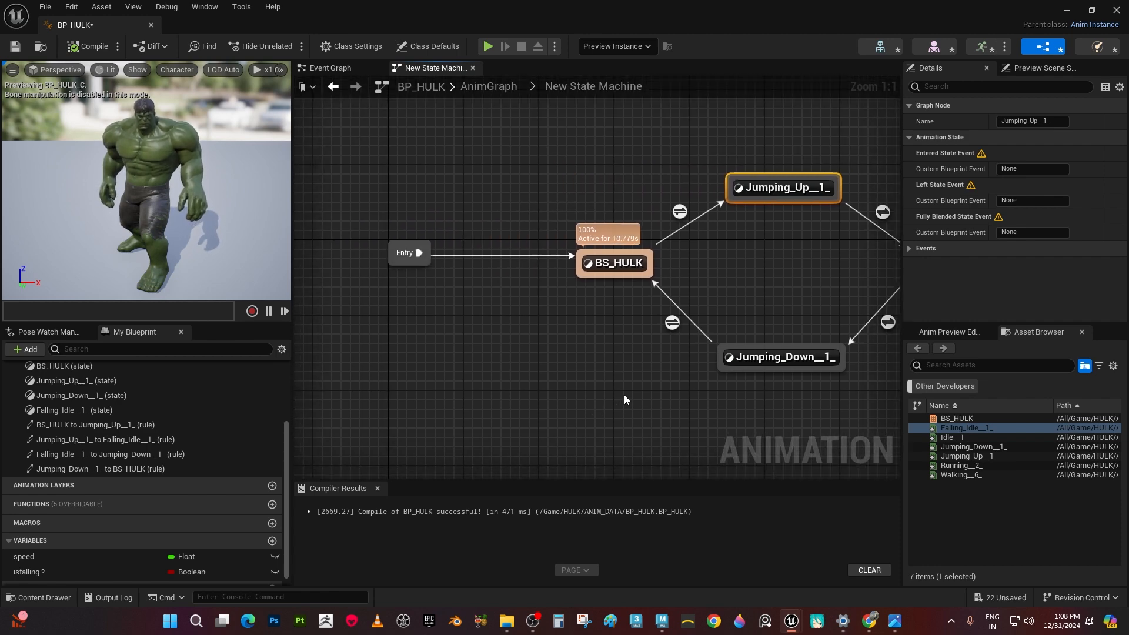
scroll(623, 394, down, 1)
scroll(601, 388, up, 1)
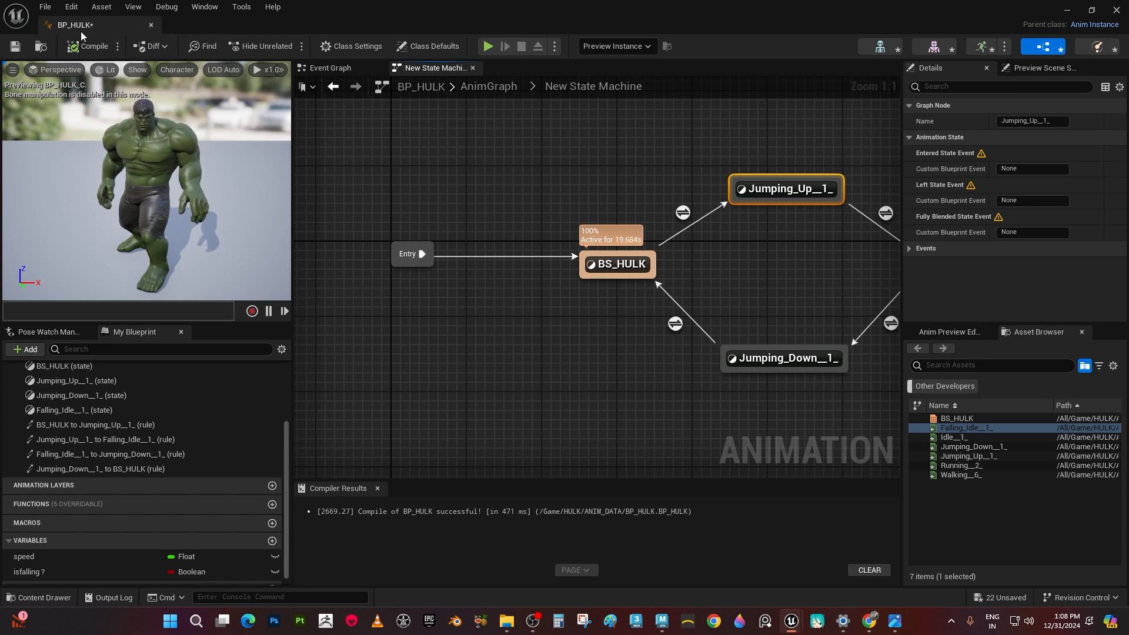
Dock the BP_HULK editor with the main editor tabs, switch to ThirdPersonMap and enlarge the level viewport
drag(80, 26, 355, 18)
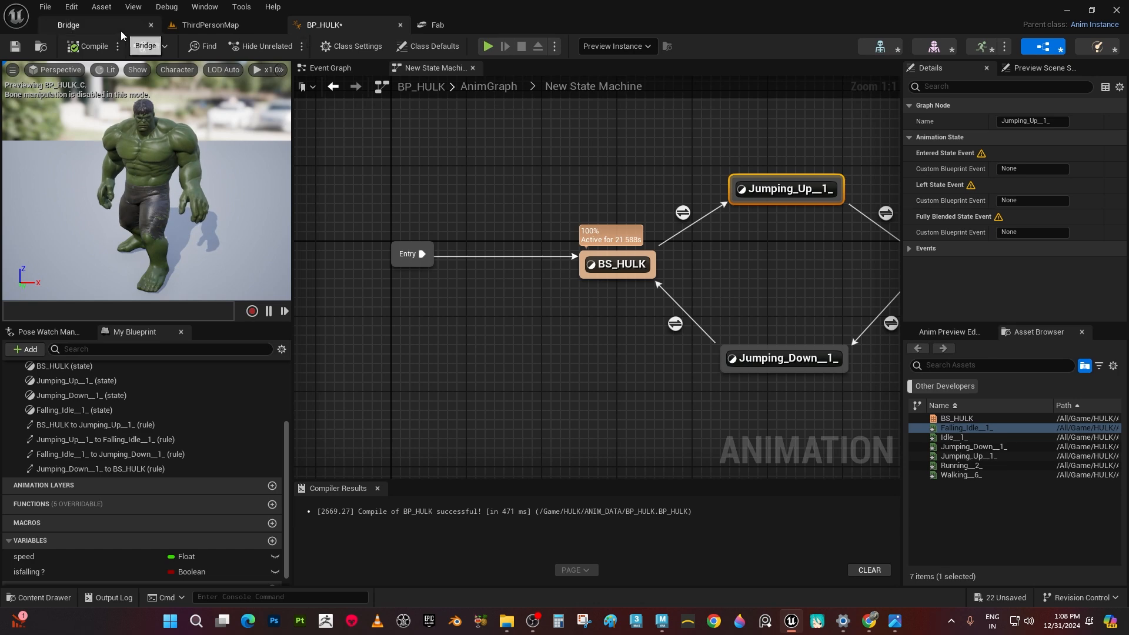
click(237, 28)
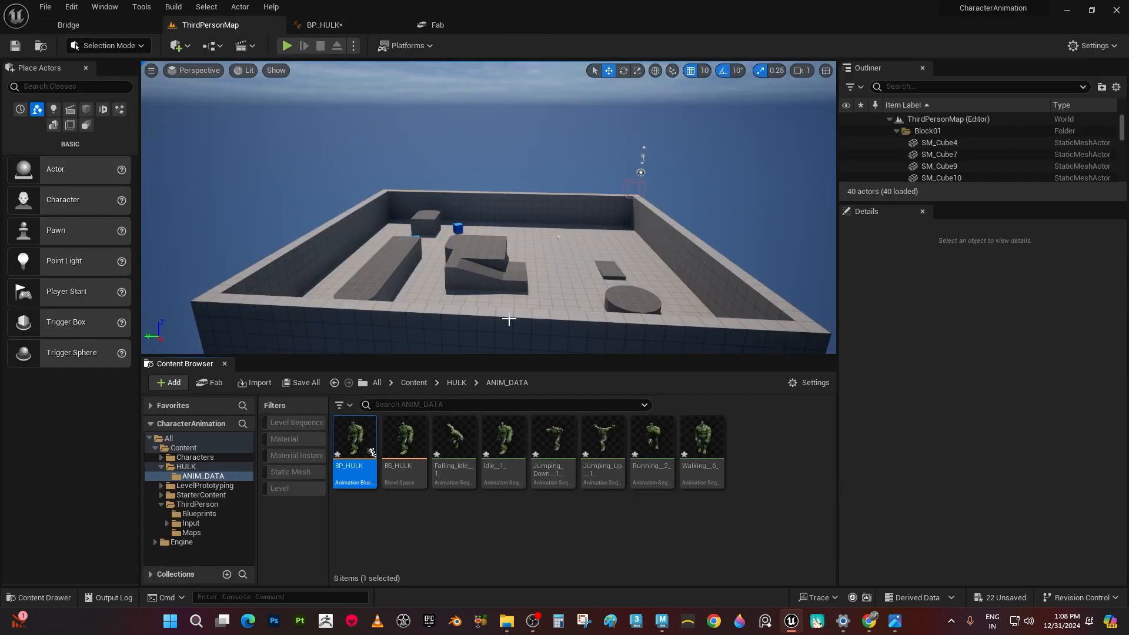
drag(512, 357, 511, 440)
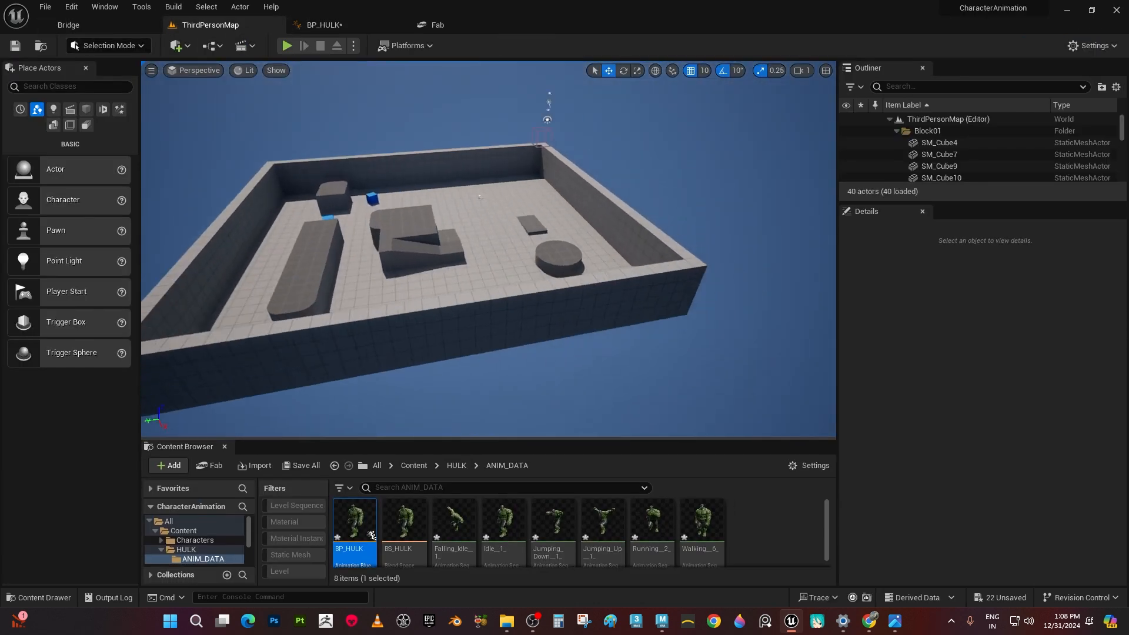
Focus the level view on the SM_Ramp3 ramp and inspect the surrounding arena from a closer angle
right_drag(503, 300, 479, 282)
click(441, 266)
key(f)
alt+drag(635, 319, 517, 320)
alt+right_drag(635, 320, 517, 319)
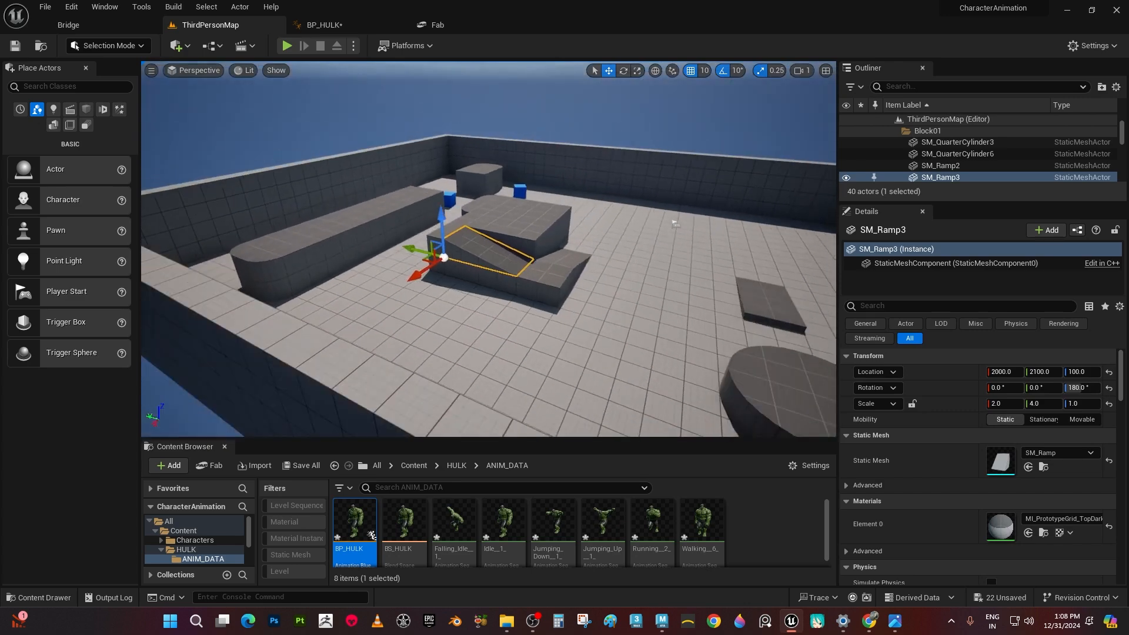
alt+drag(626, 325, 576, 319)
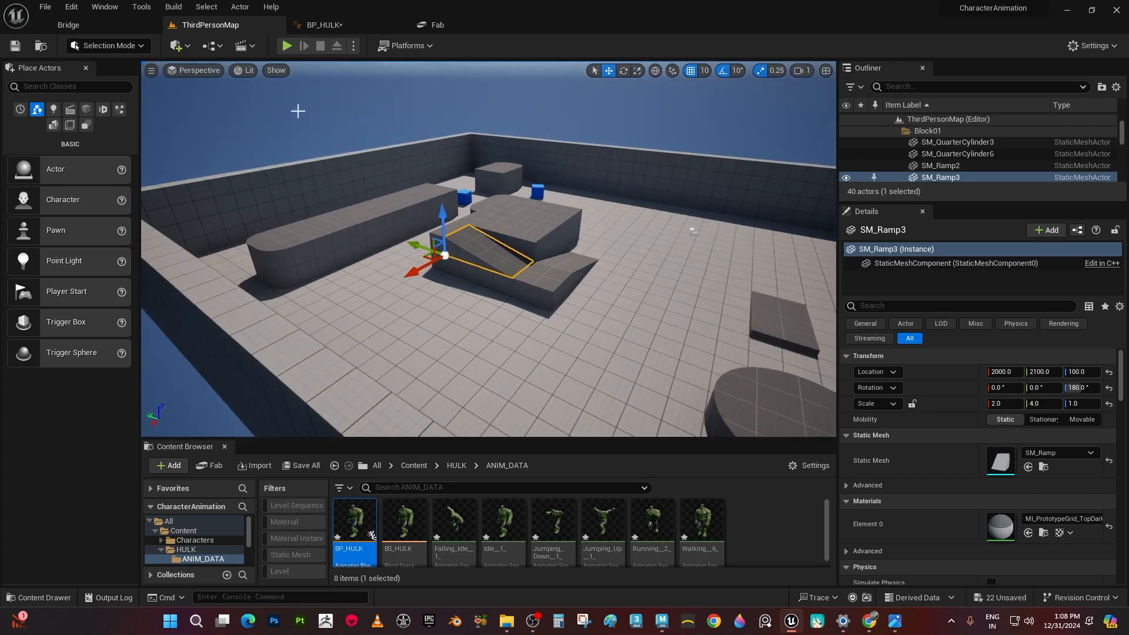
Play-test ThirdPersonMap, running the default mannequin around the arena and jumping, and end the play session
click(287, 46)
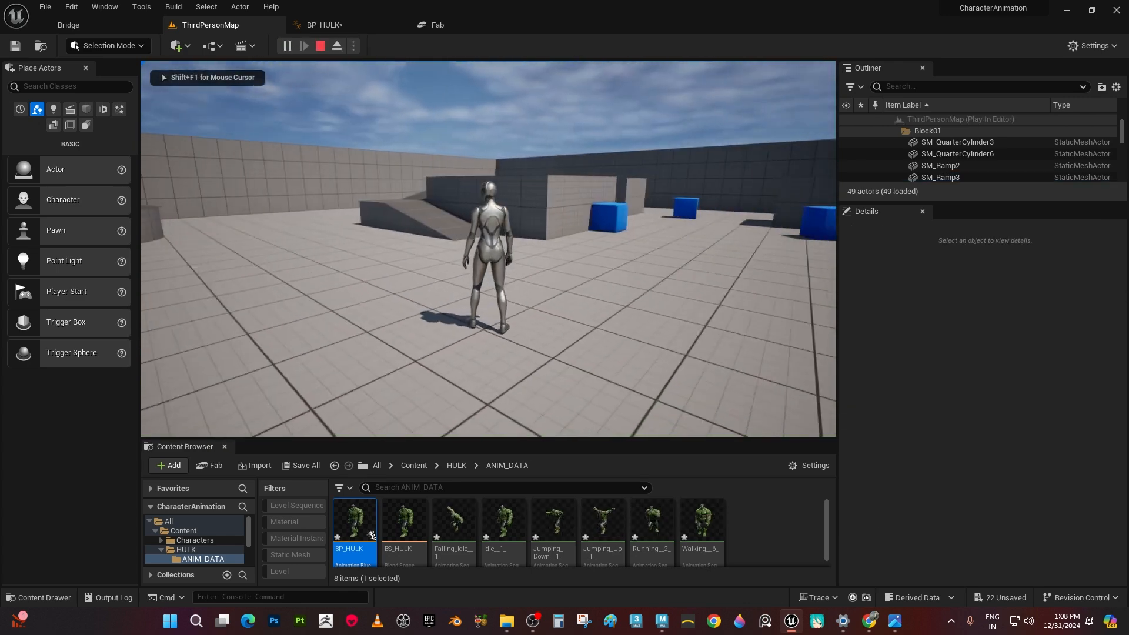
key(w)
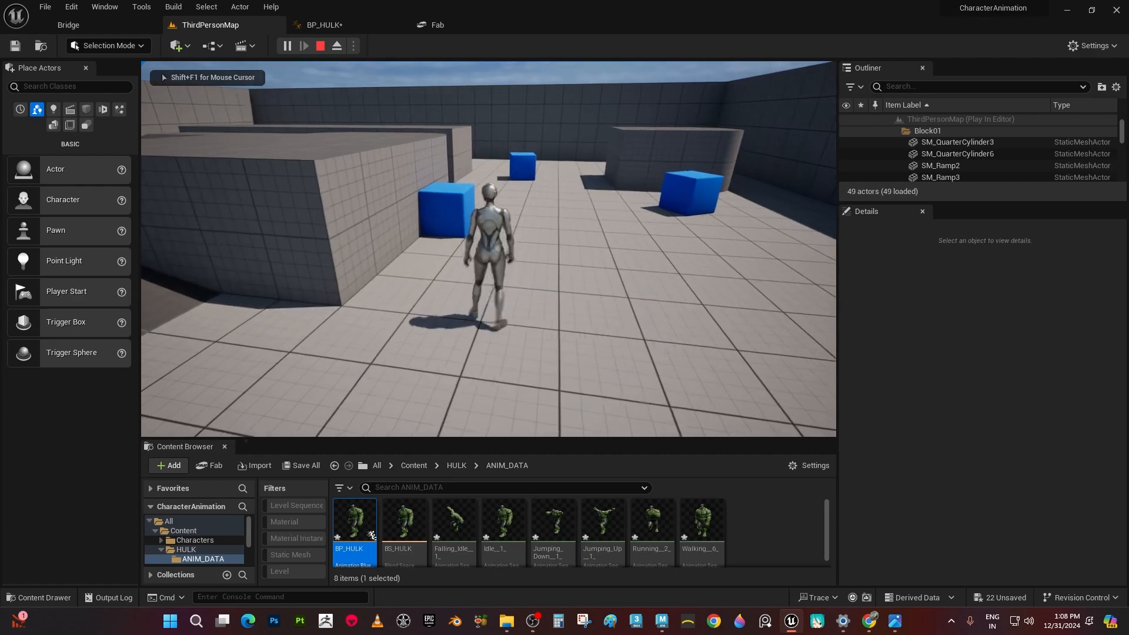
key(s)
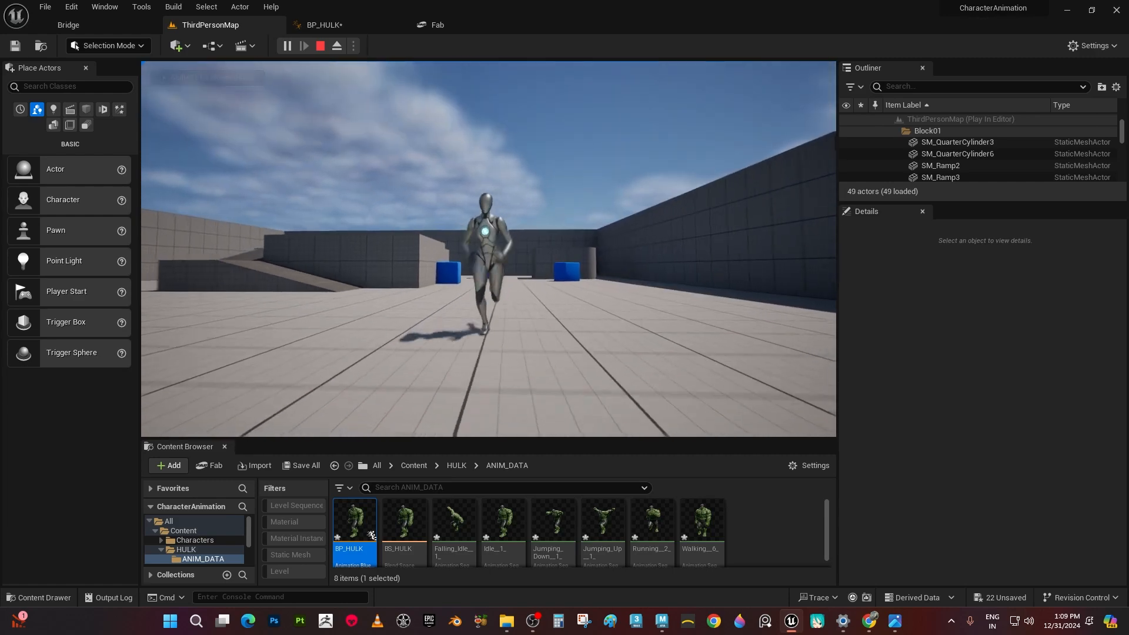
key(w)
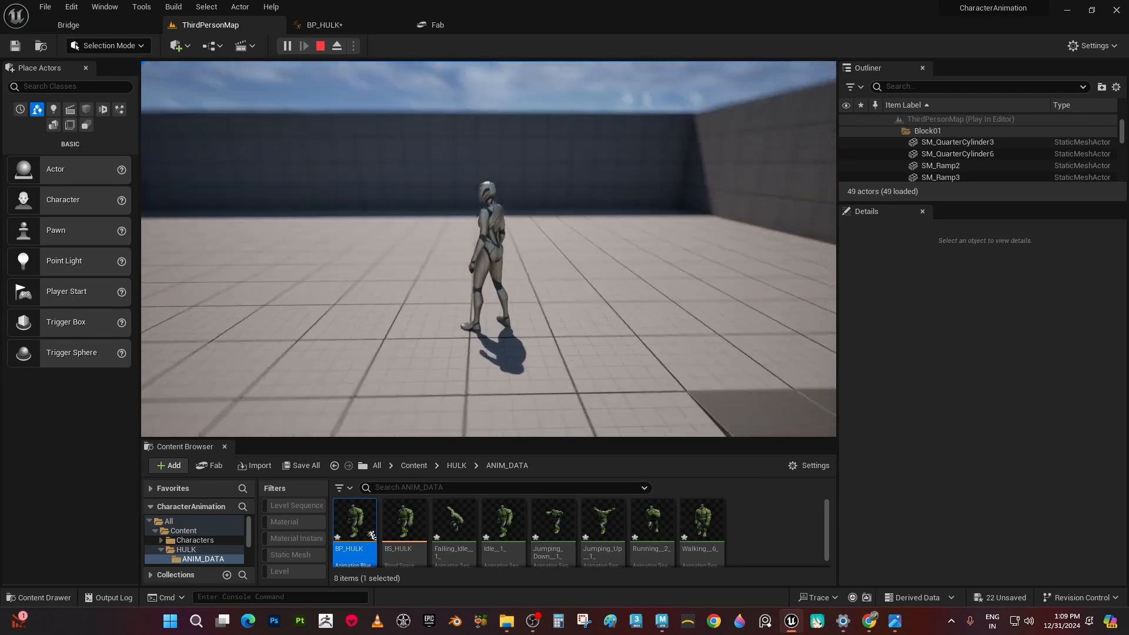
key(w)
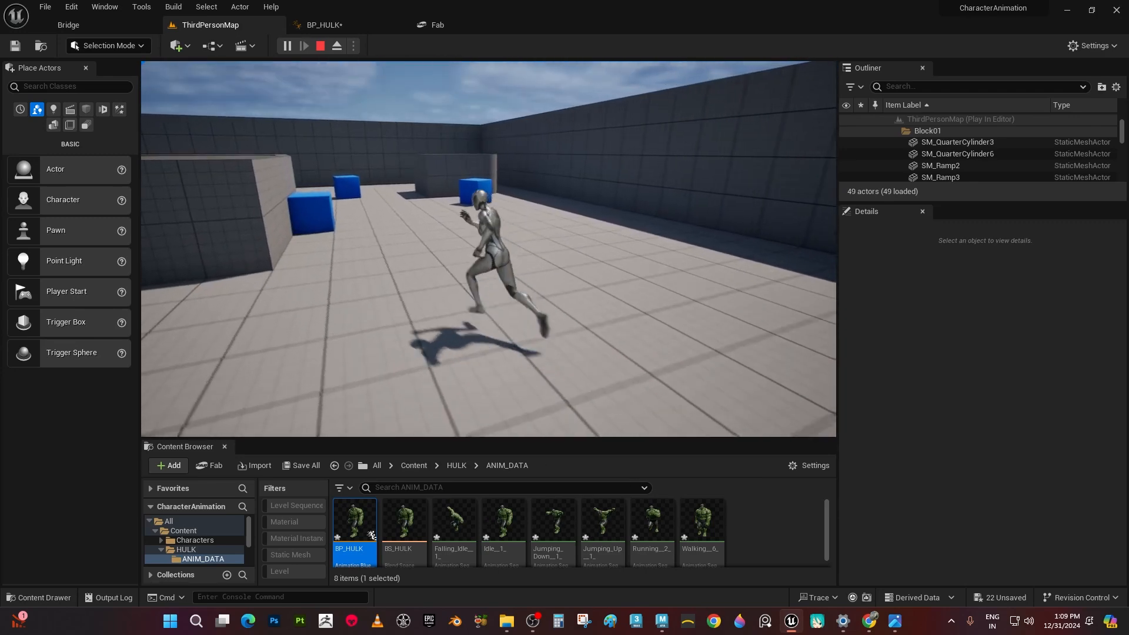
key(space)
key(Escape)
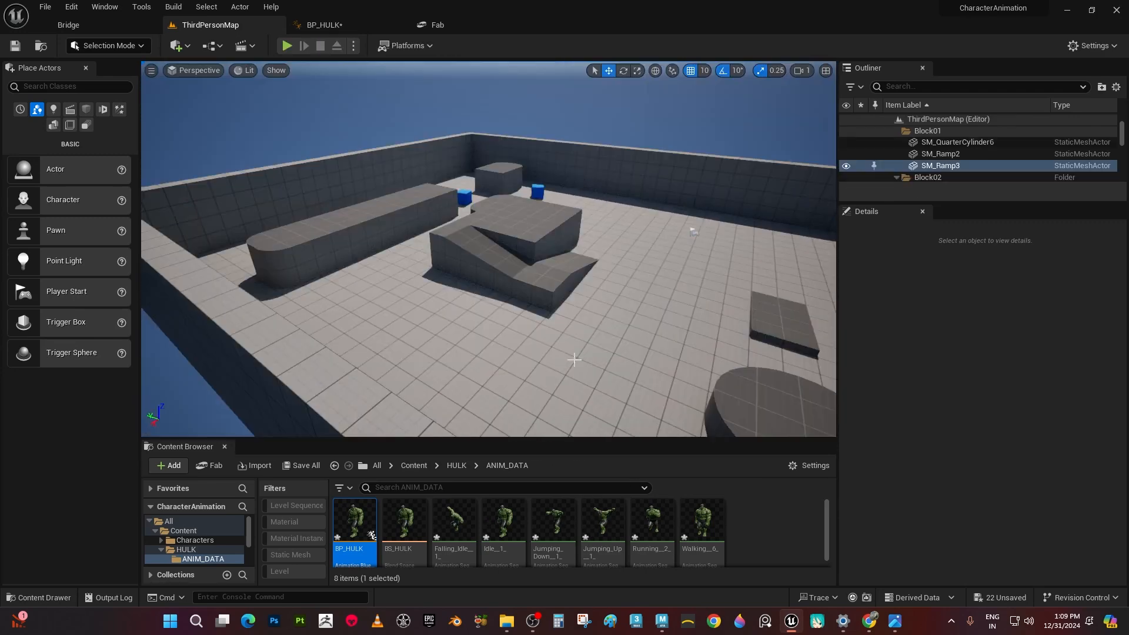
View the arena from in front of the ramps and enlarge the Content Browser area below the level viewport
right_drag(525, 304, 489, 329)
alt+drag(588, 399, 554, 357)
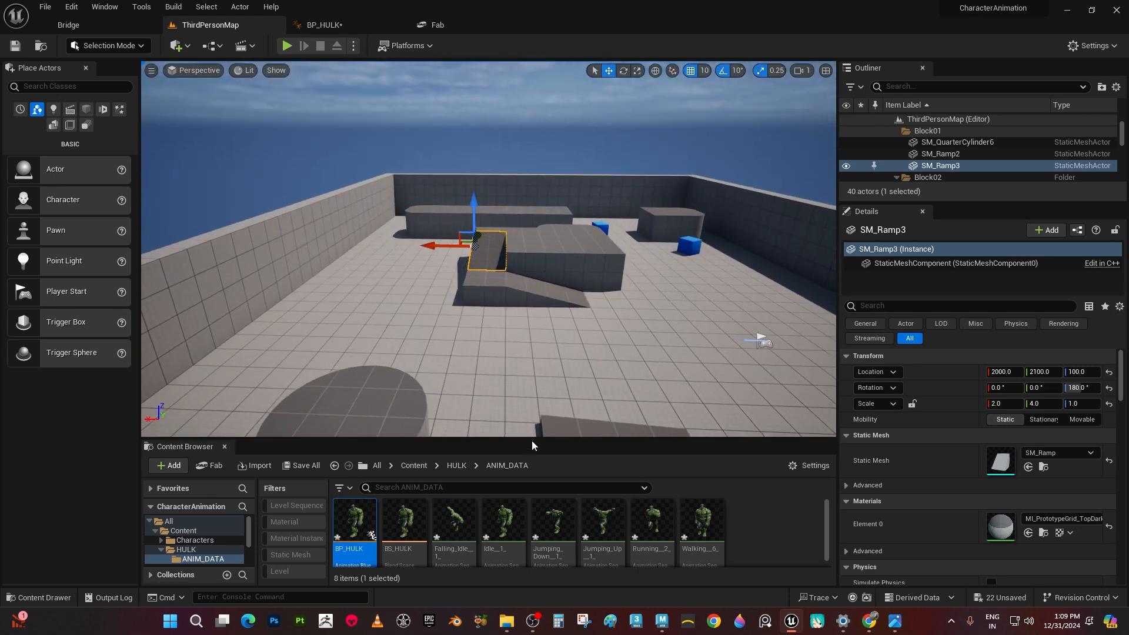
drag(533, 438, 537, 377)
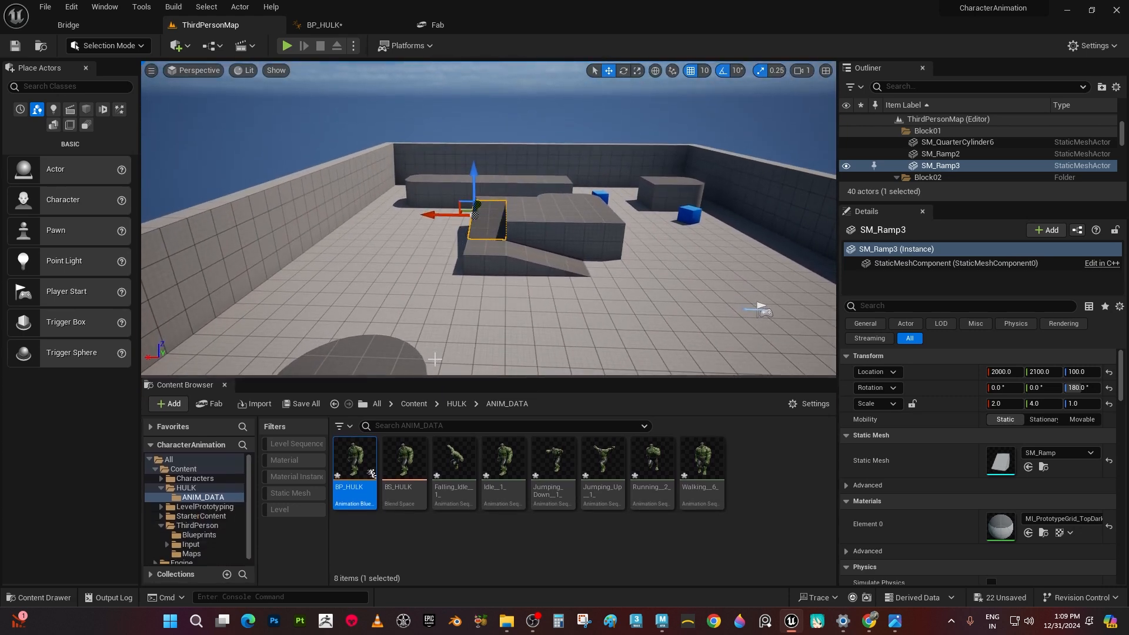
Switch to the BP_HULK animation blueprint and open its Event Graph at the Event Blueprint Update Animation nodes
click(318, 27)
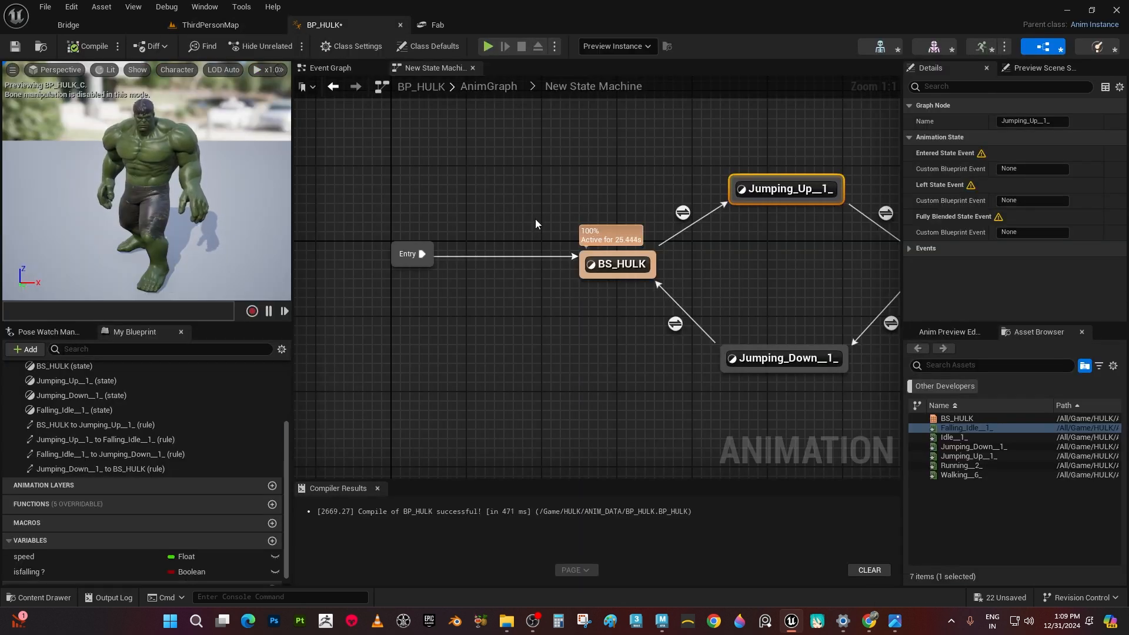
click(331, 71)
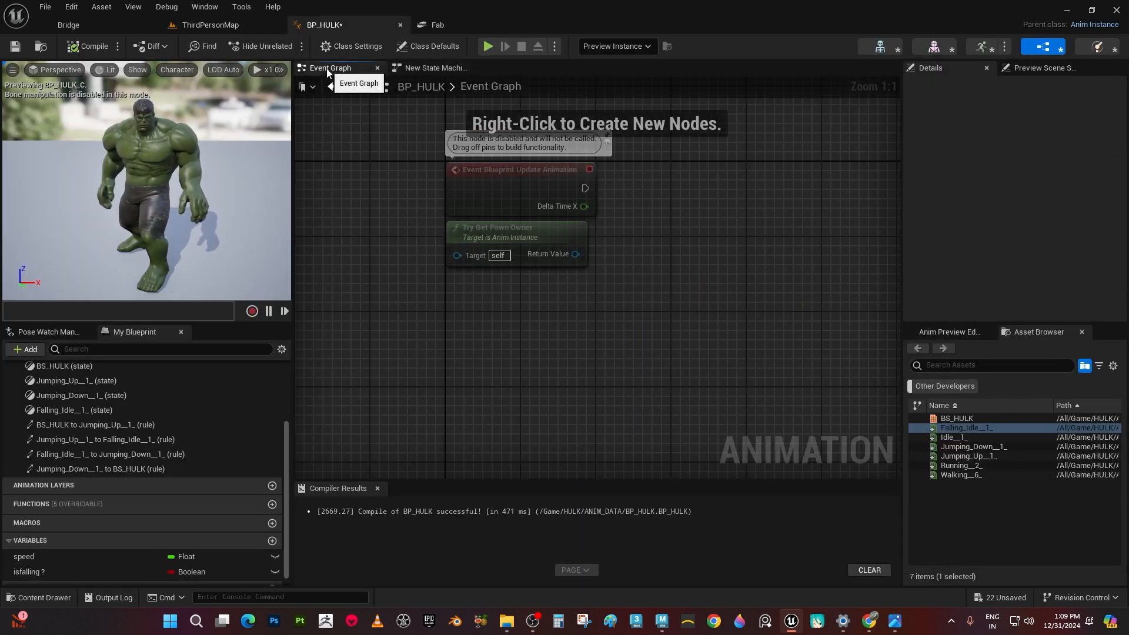
right_drag(473, 321, 365, 279)
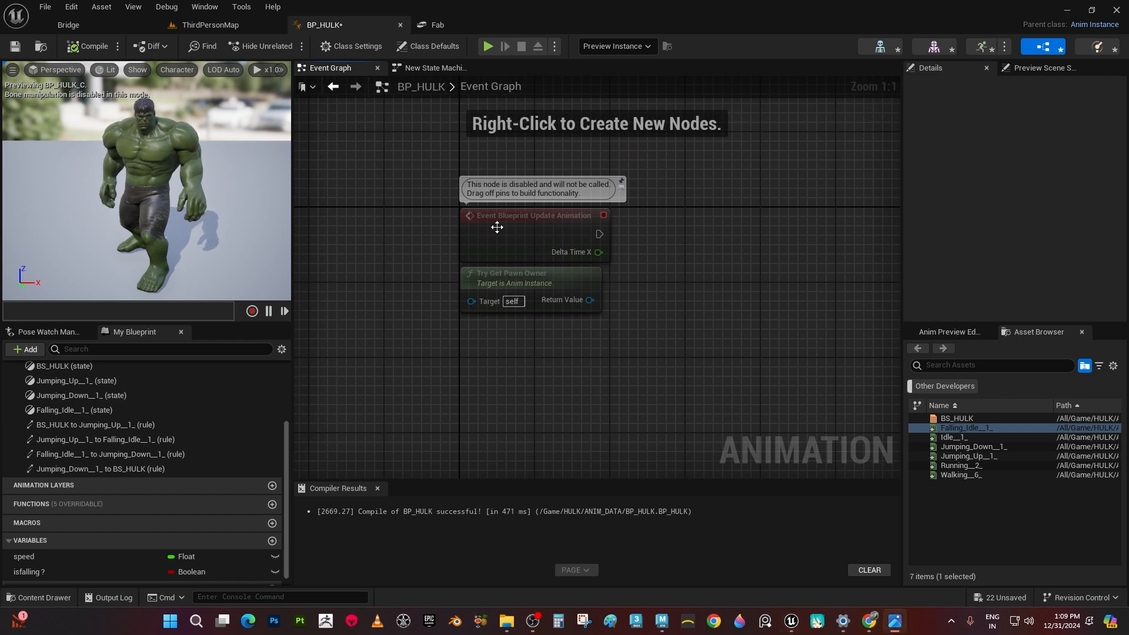
right_drag(643, 335, 580, 355)
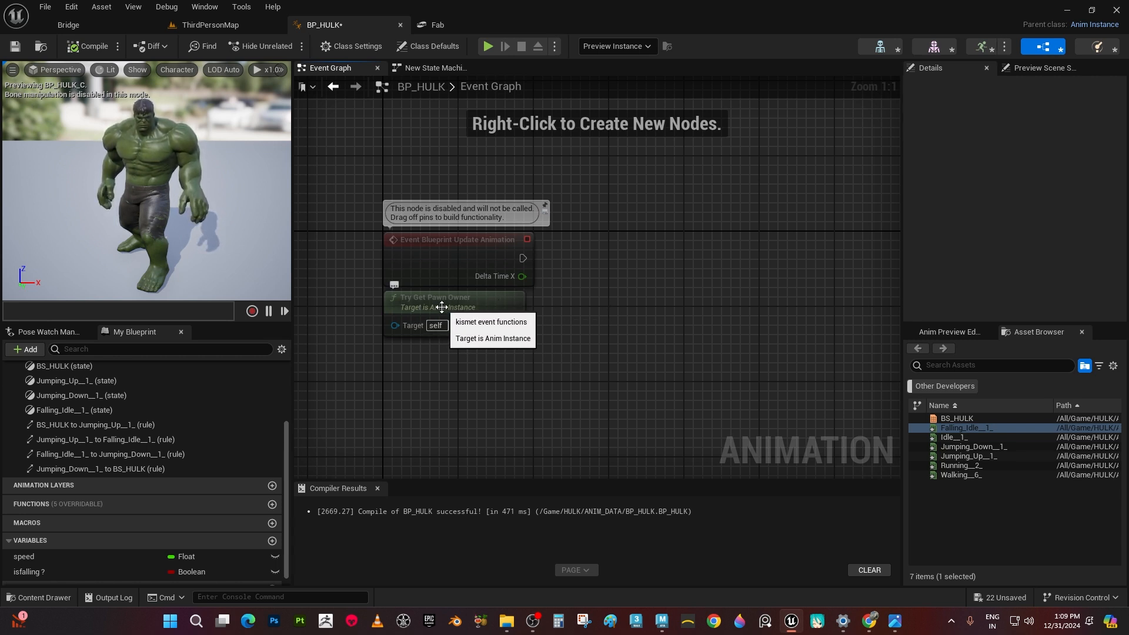
right_drag(536, 399, 569, 390)
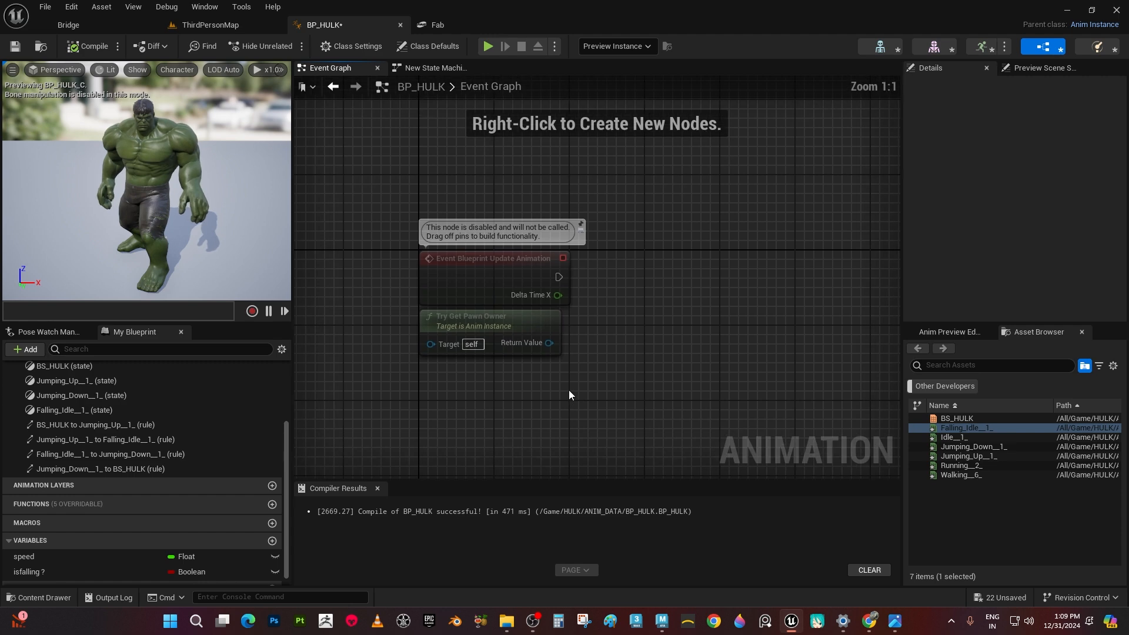
Add a Get Velocity node fed by the Return Value of Try Get Pawn Owner
drag(549, 343, 662, 314)
text(g)
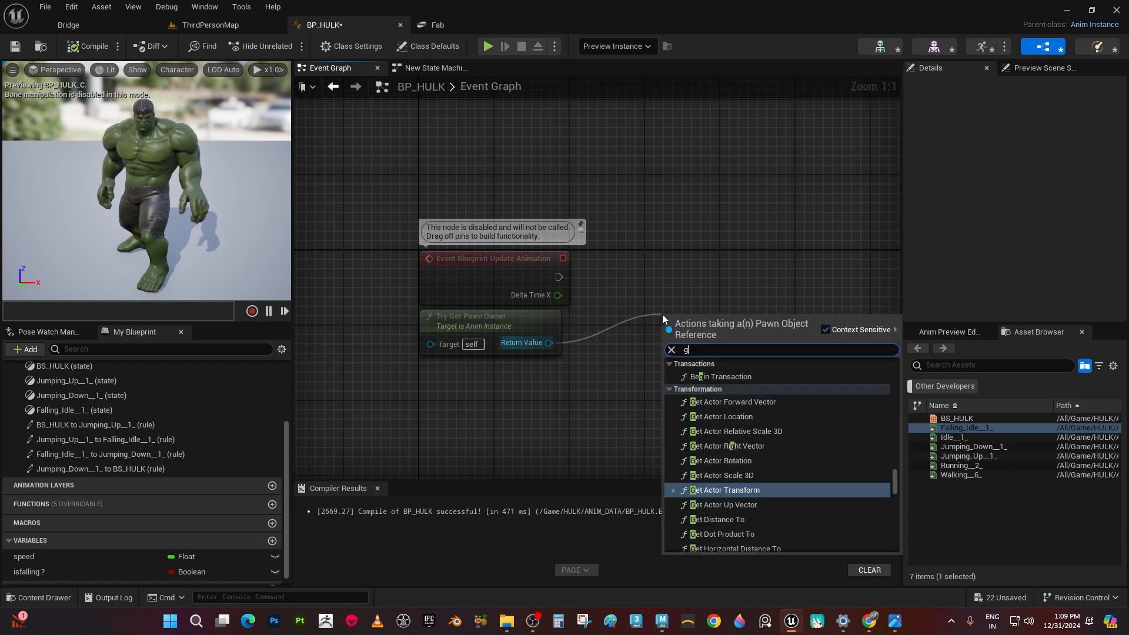
text(et veloci)
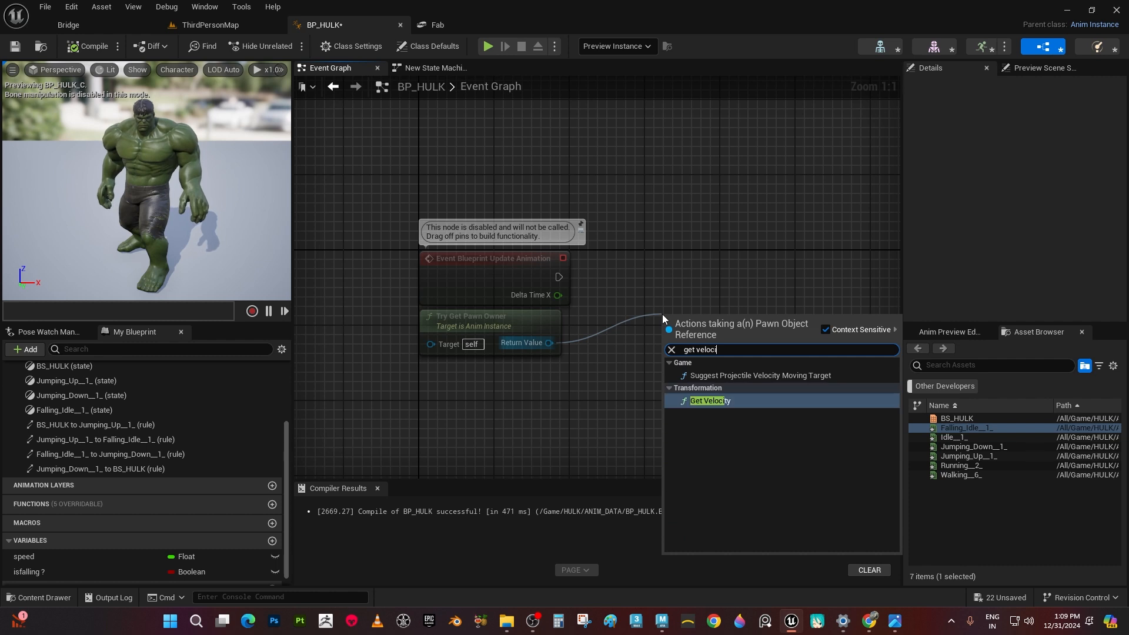
click(714, 400)
Add a Vector Length node fed by the Return Value of Get Velocity
right_drag(660, 410, 580, 349)
drag(633, 308, 714, 281)
text(ve)
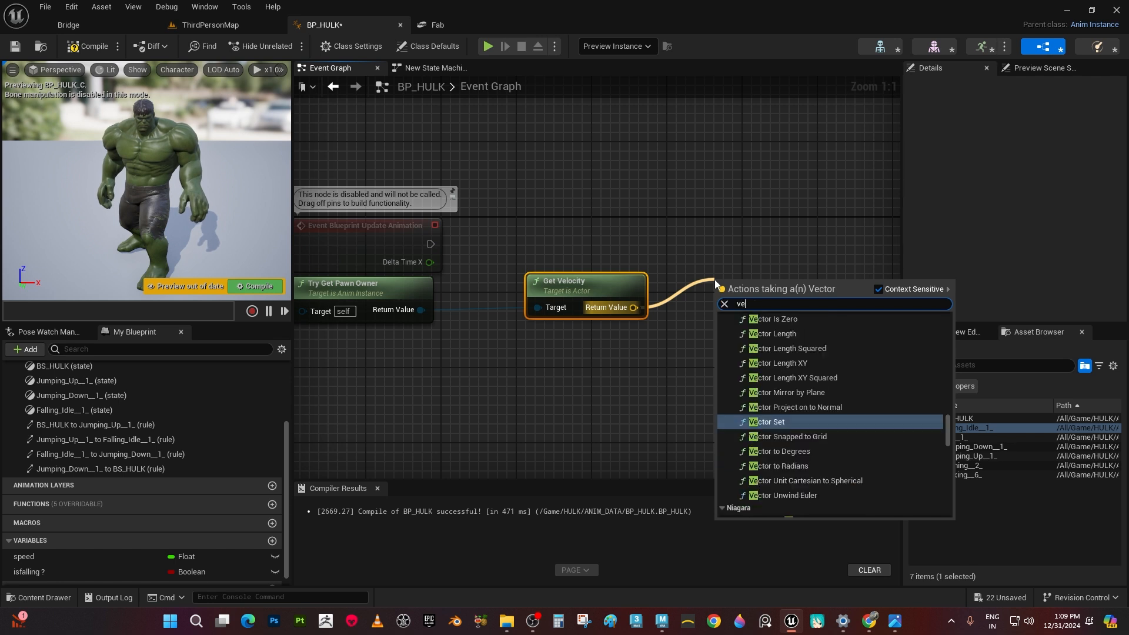
text(ctor len)
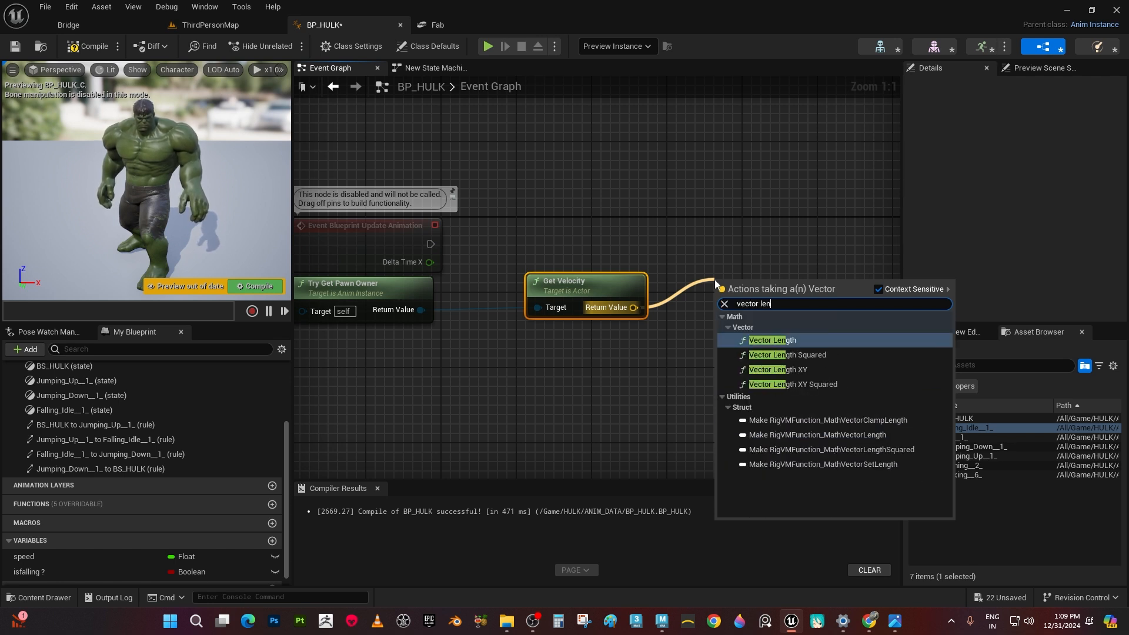
click(790, 340)
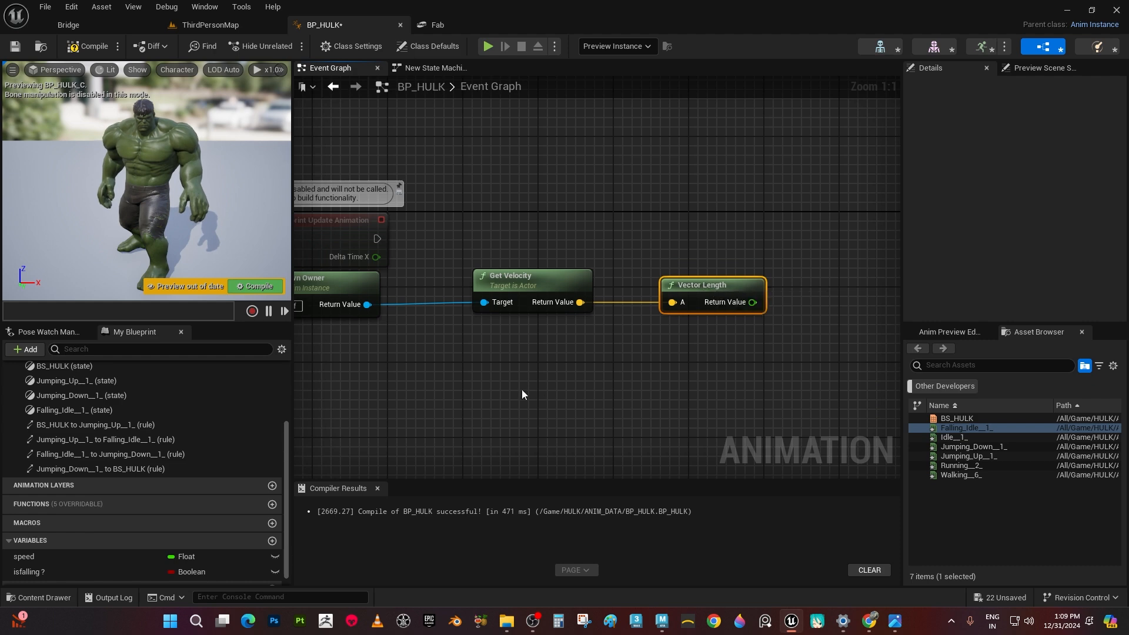
Add a Set node for the speed variable and place it above and beyond the Vector Length node
right_drag(551, 376, 629, 396)
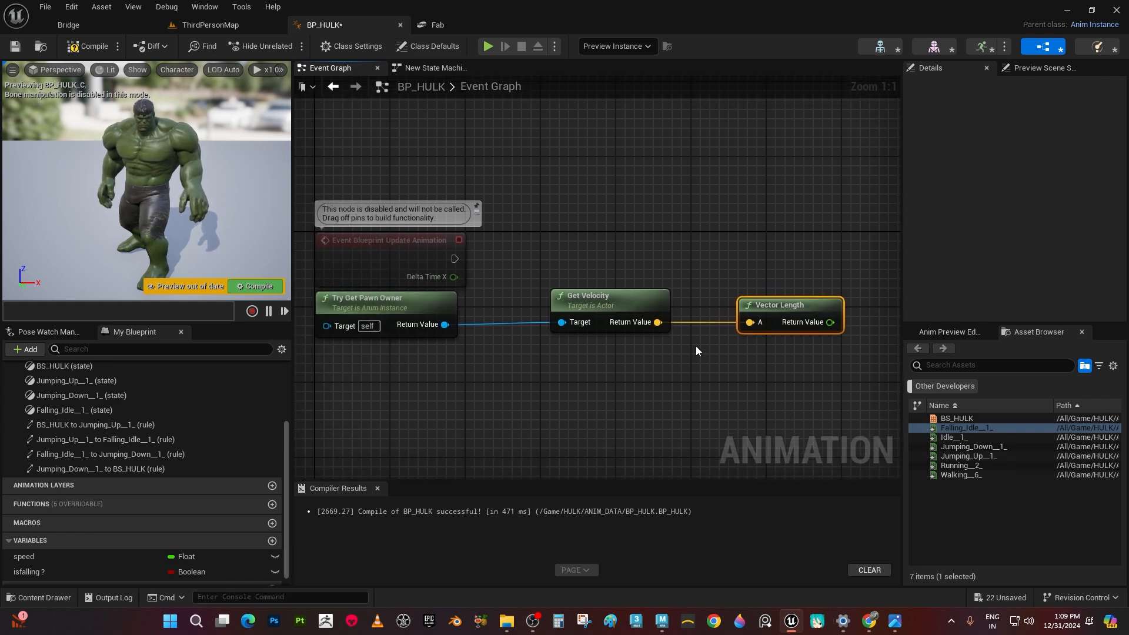
right_drag(580, 390, 613, 375)
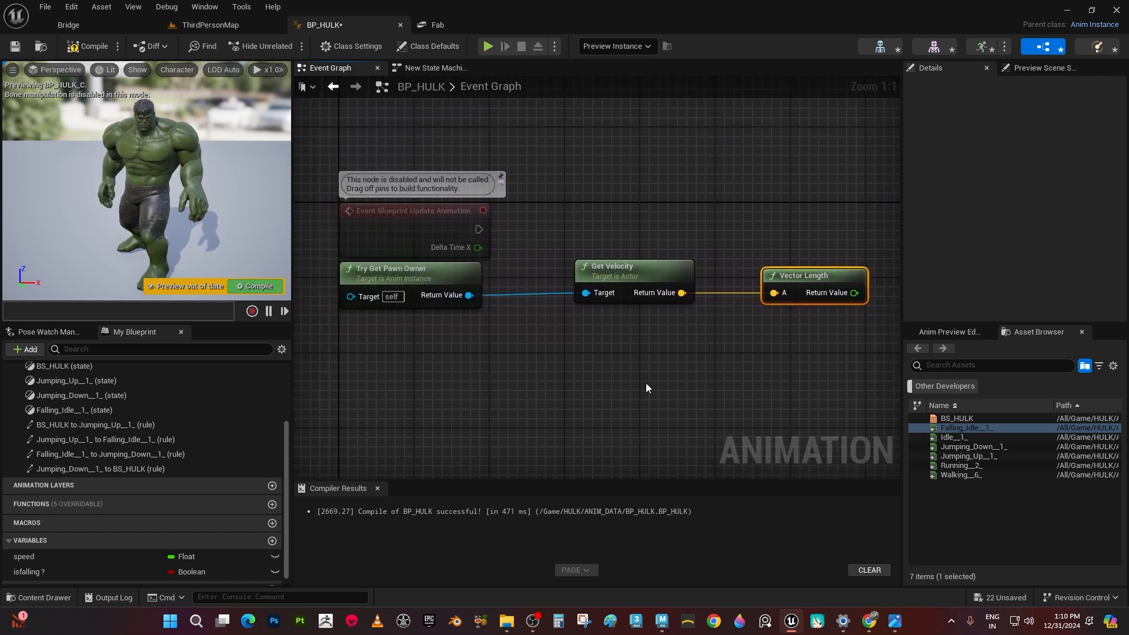
drag(54, 556, 736, 239)
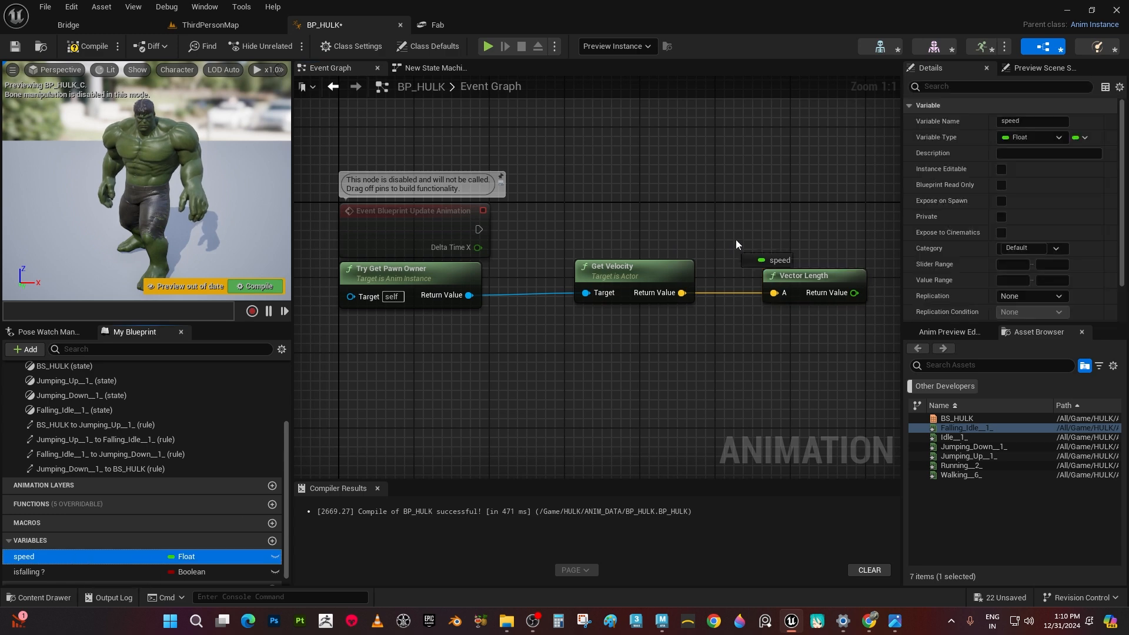
drag(765, 198, 765, 199)
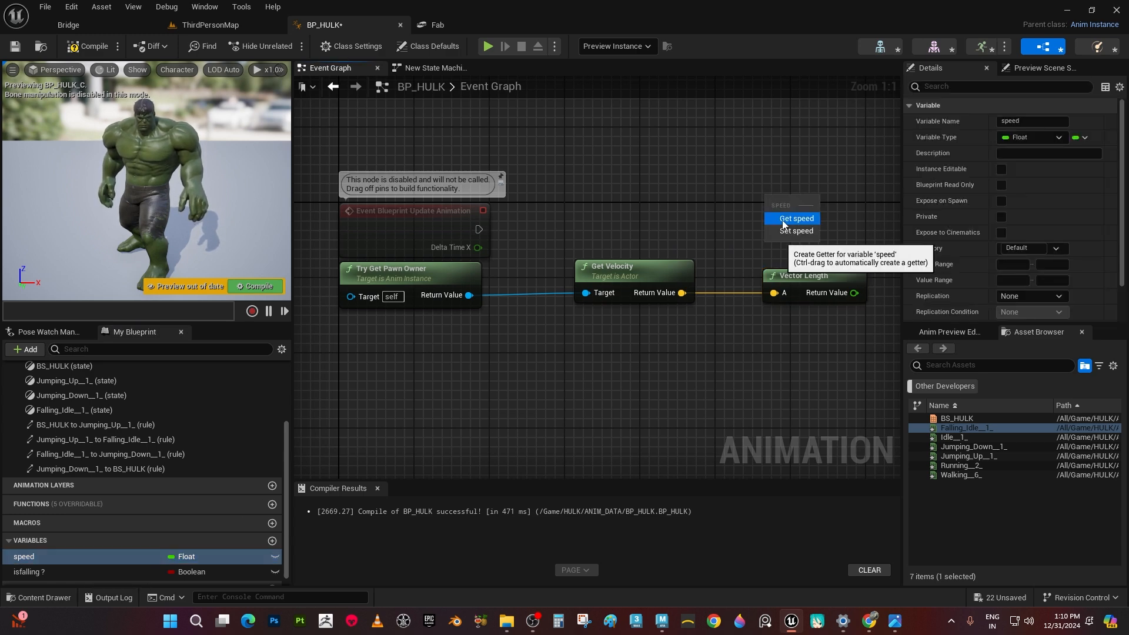
click(796, 231)
right_drag(787, 229, 642, 255)
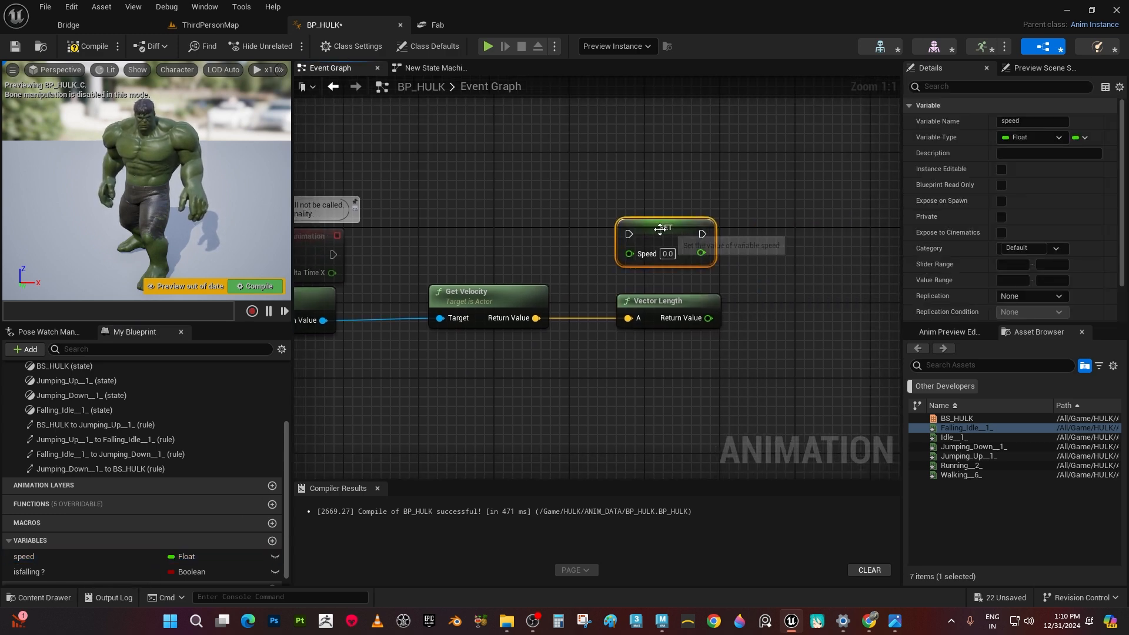
drag(655, 231, 764, 215)
Connect Vector Length's result to the SET node's Speed input and Event Blueprint Update Animation's execution output to SET
drag(708, 317, 731, 234)
right_drag(470, 252, 540, 295)
drag(411, 299, 849, 300)
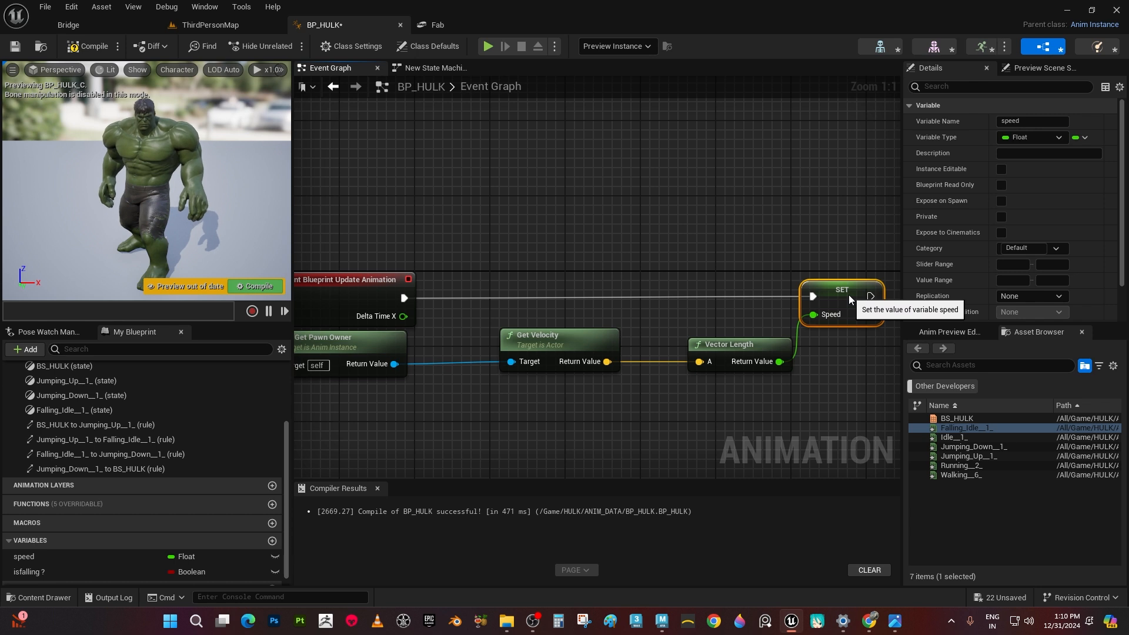
Add a Get Movement Component node fed by Try Get Pawn Owner's Return Value and place it below Get Velocity
right_drag(848, 295, 855, 219)
right_drag(470, 372, 524, 355)
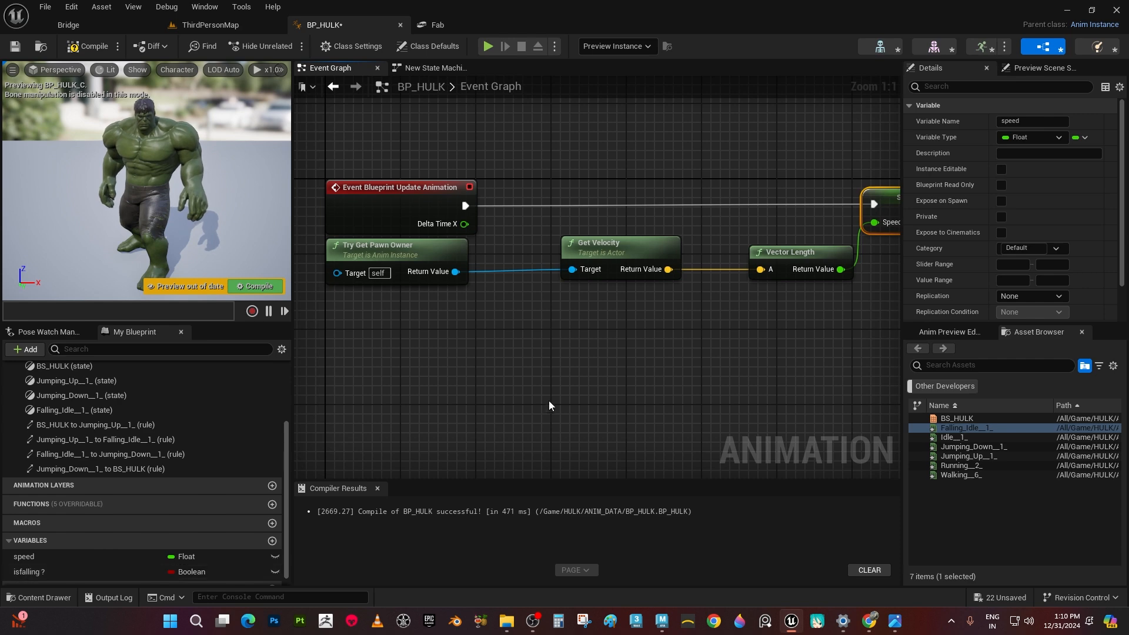
right_drag(548, 400, 547, 370)
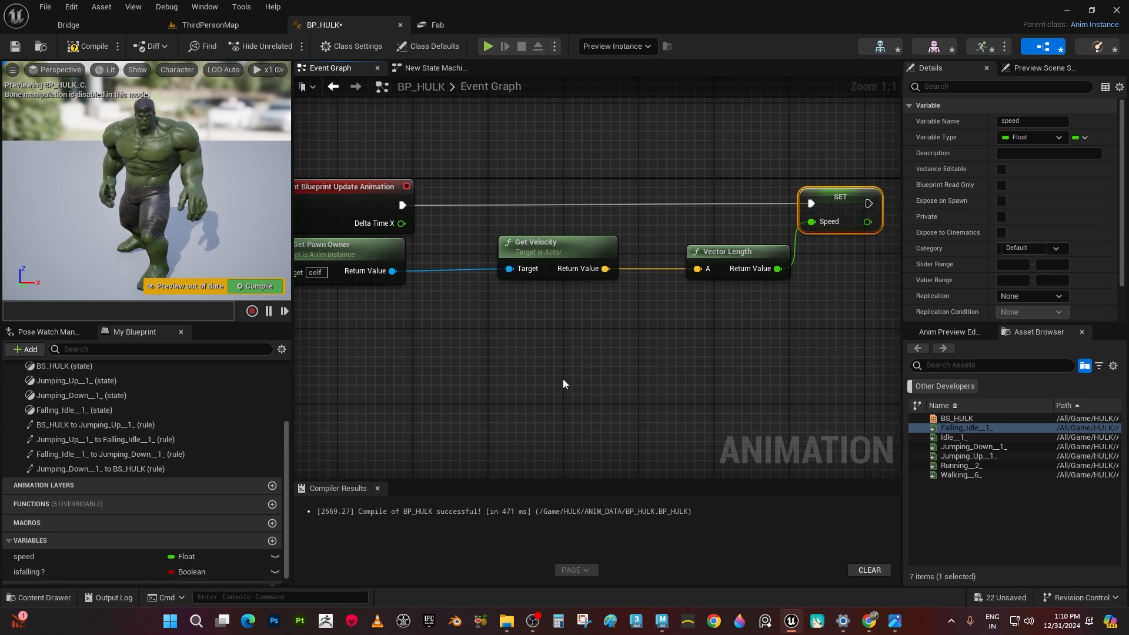
right_drag(416, 315, 494, 317)
drag(470, 275, 541, 337)
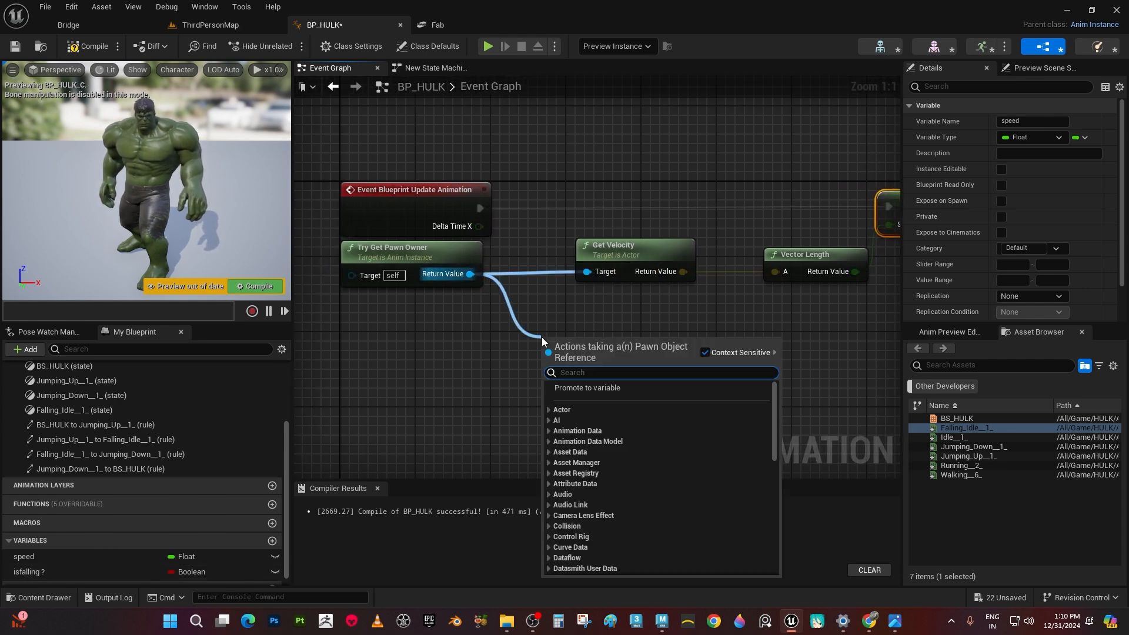
text(get)
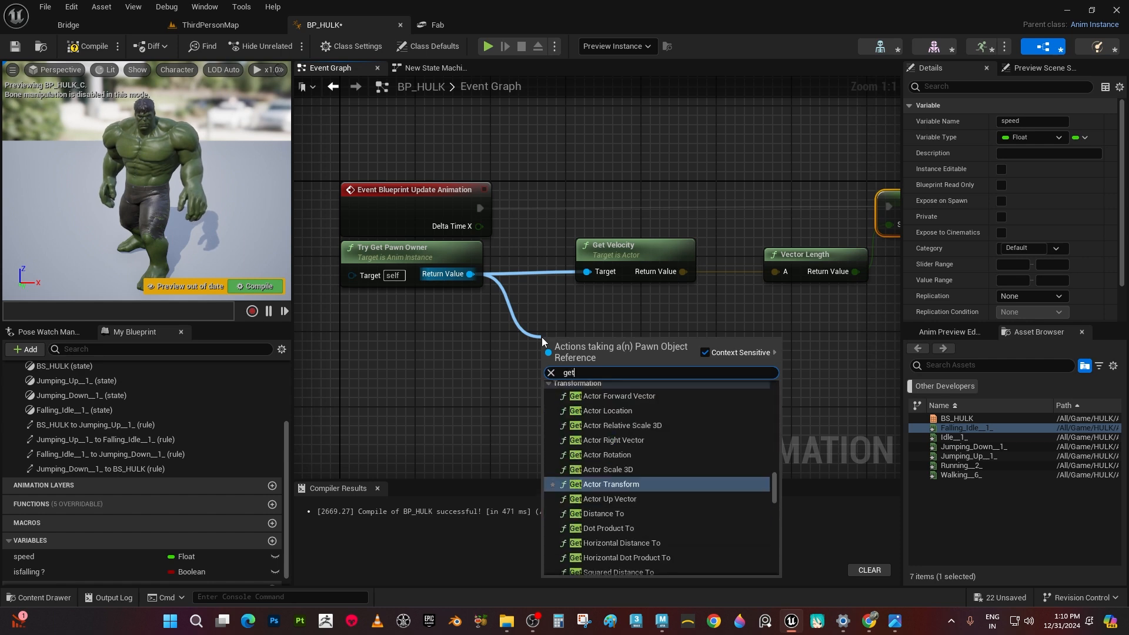
text( move)
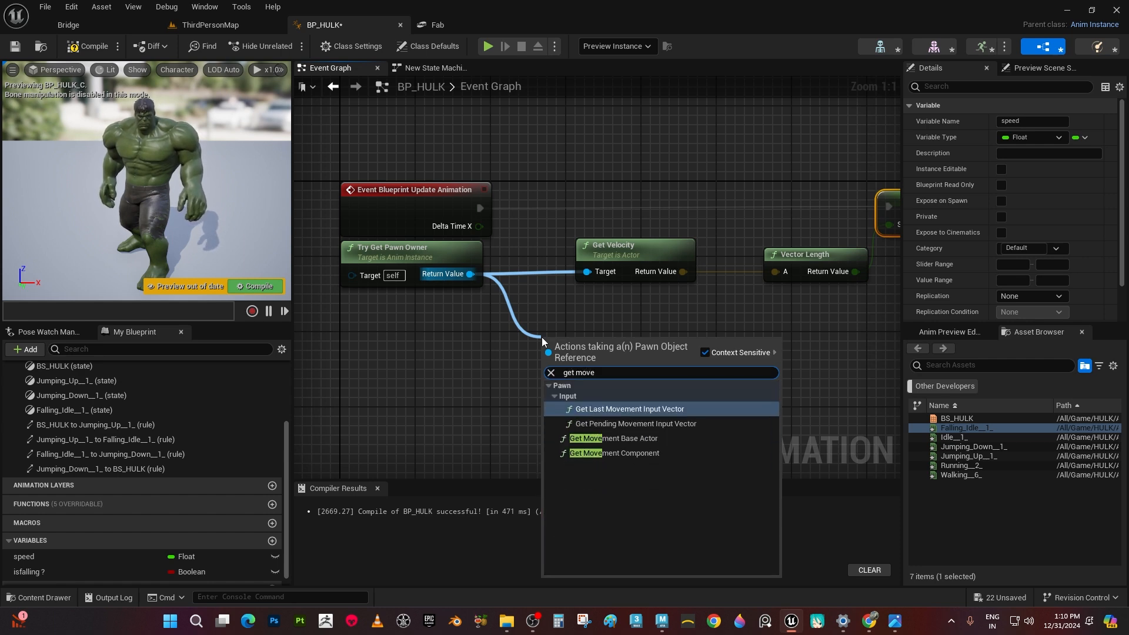
click(612, 453)
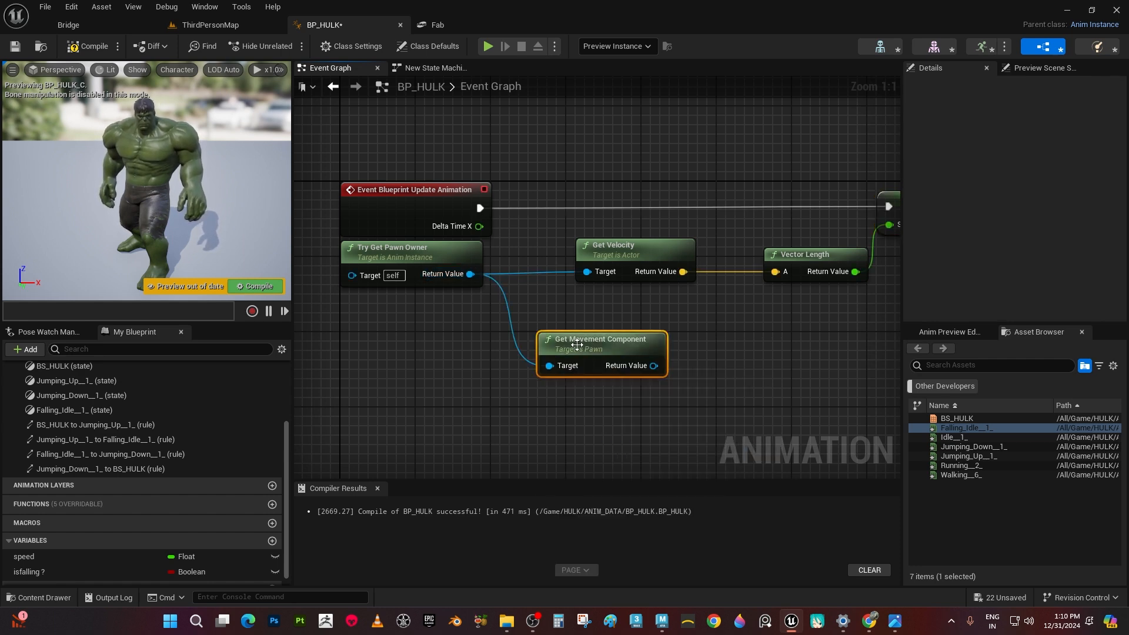
drag(577, 345, 605, 341)
right_drag(605, 428, 565, 395)
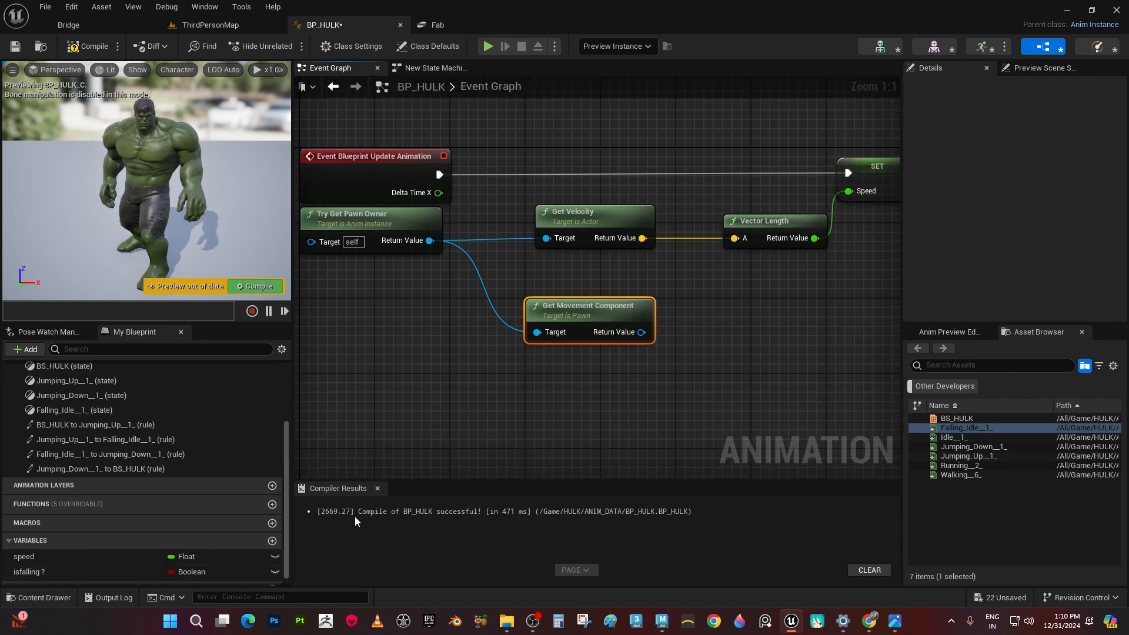
Add an Is Falling node fed by Get Movement Component's Return Value and align it beside that node
drag(644, 333, 717, 325)
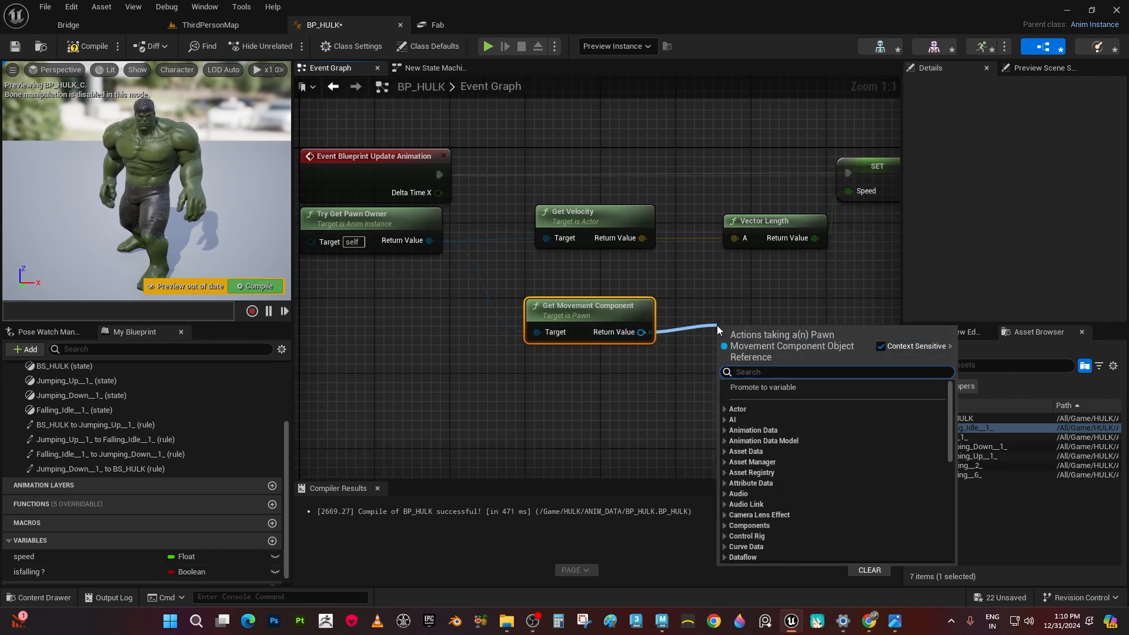
text(is fall)
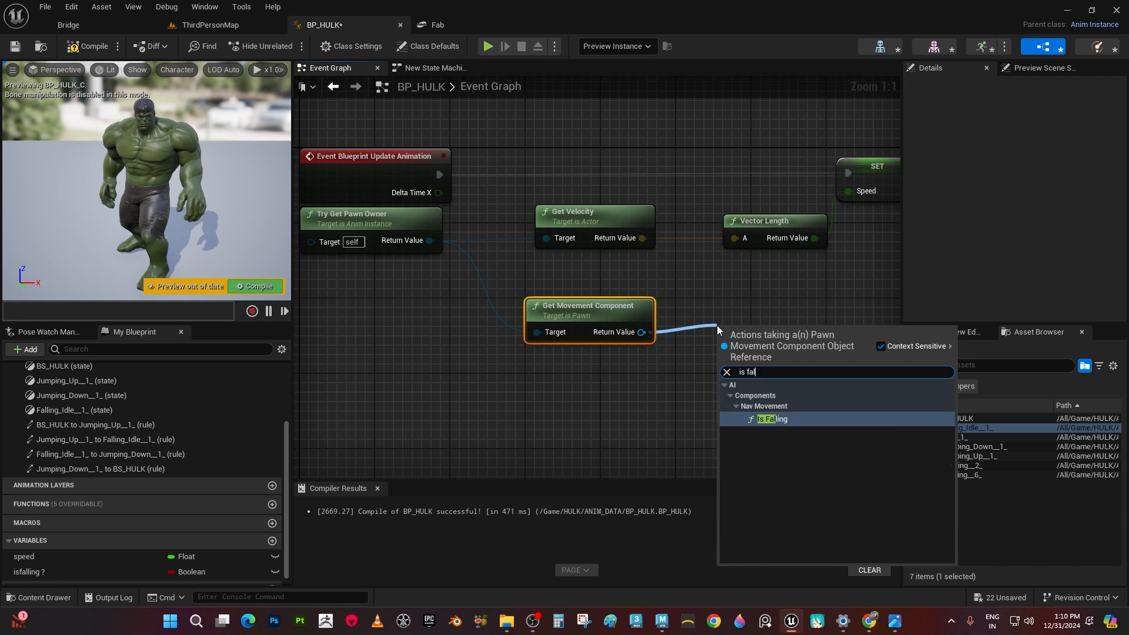
click(797, 421)
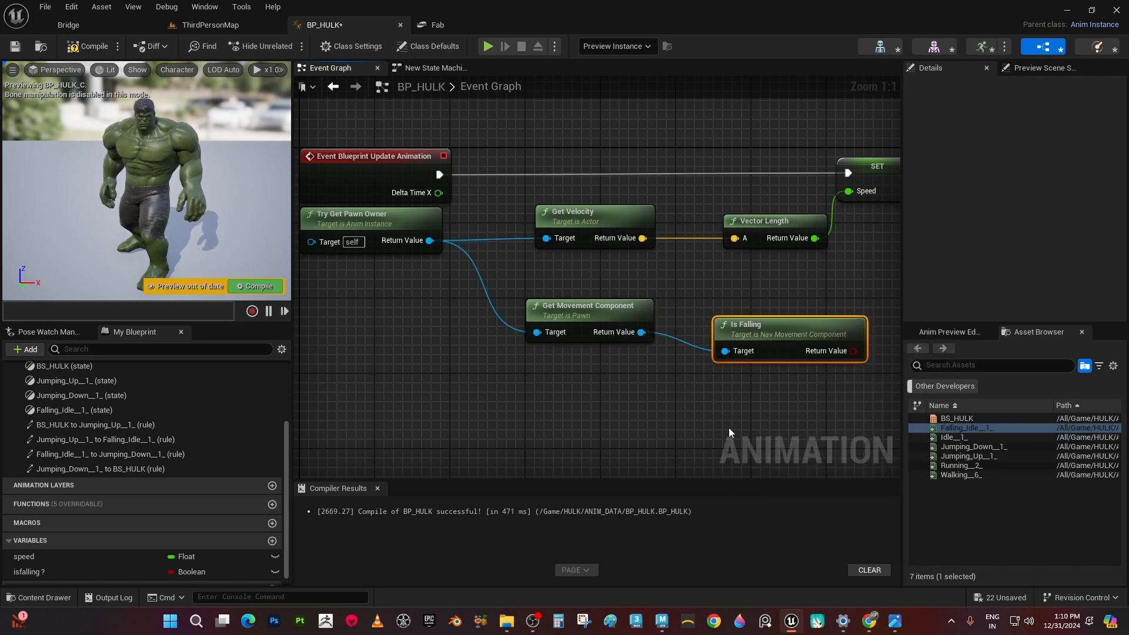
right_drag(729, 428, 640, 411)
drag(692, 306, 680, 289)
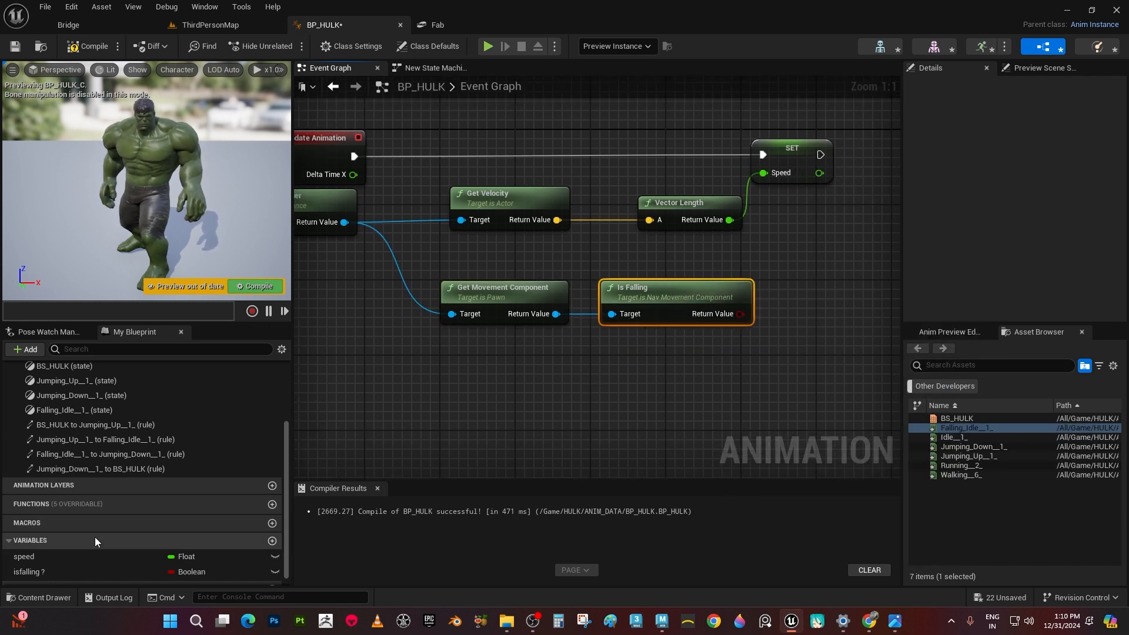
Add a Set node for the isfalling ? variable, fed by Is Falling's Return Value and executed after the Speed SET node
drag(29, 570, 815, 252)
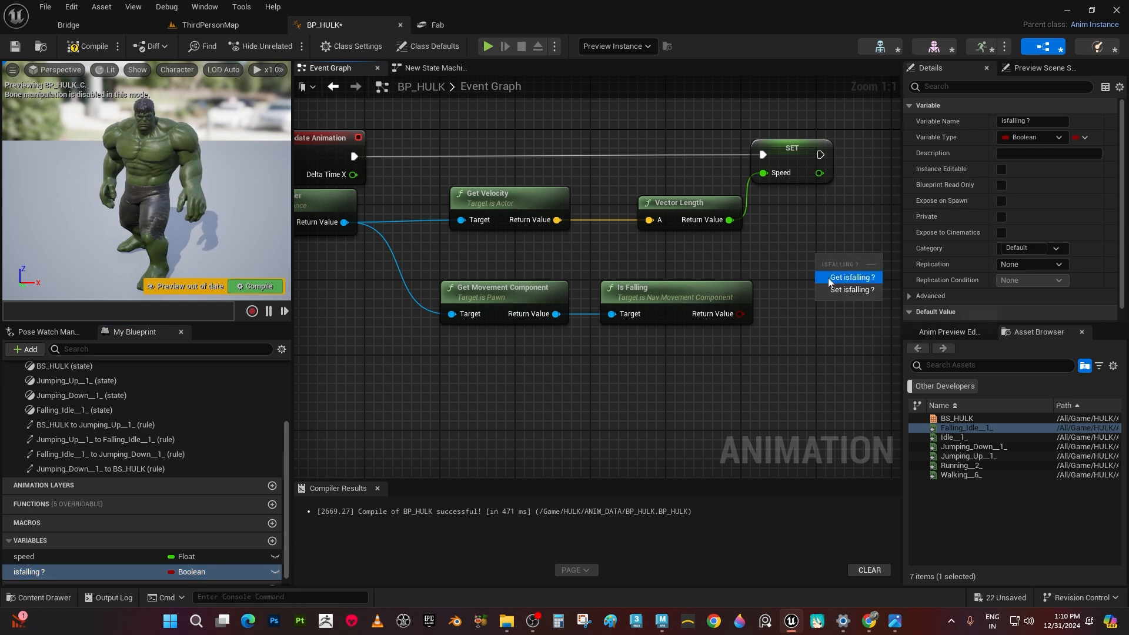
click(861, 290)
right_drag(784, 367, 617, 400)
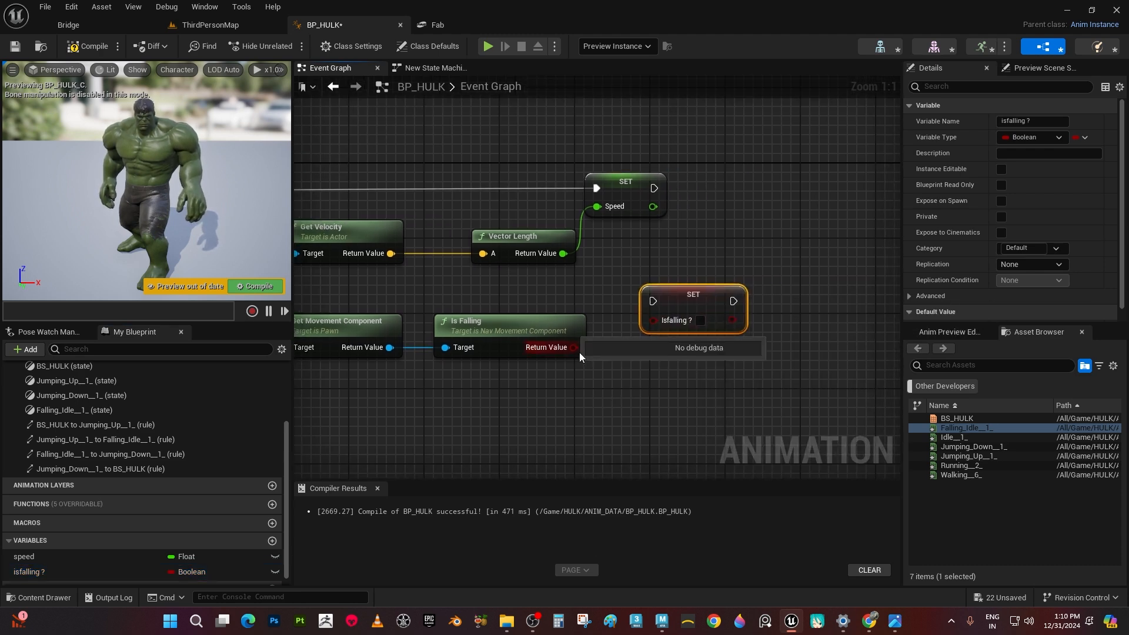
drag(573, 347, 760, 183)
drag(654, 188, 737, 190)
Compile the BP_HULK animation blueprint with the completed speed and falling logic
right_drag(708, 344, 577, 376)
scroll(739, 382, down, 3)
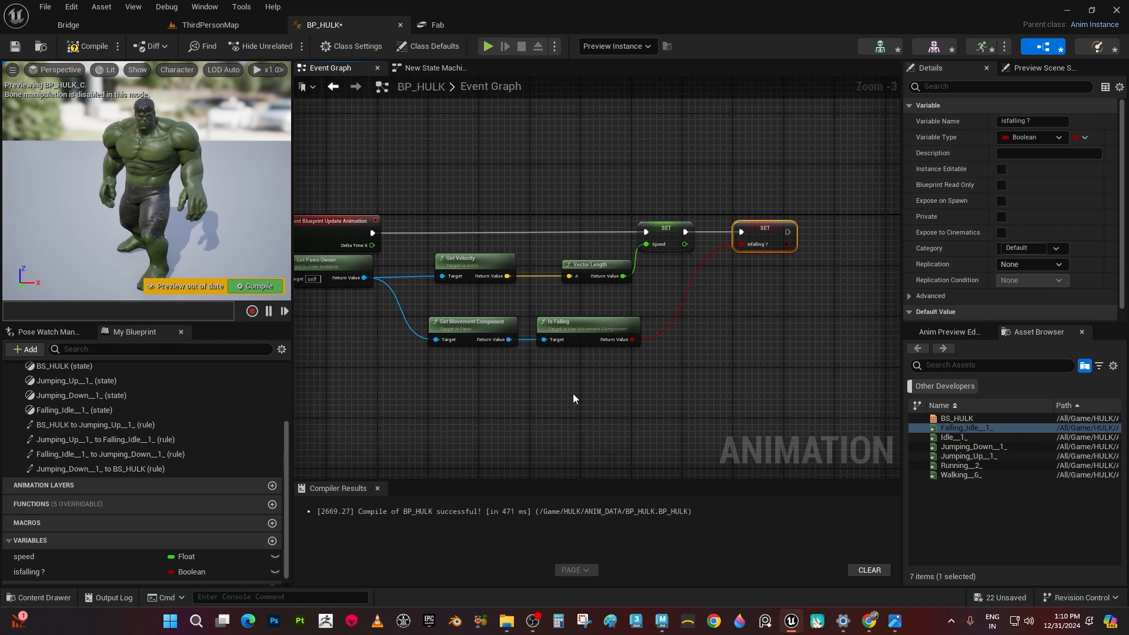
mouse_move(387, 365)
right_down()
mouse_move(462, 376)
mouse_move(383, 360)
right_up()
scroll(464, 370, up, 2)
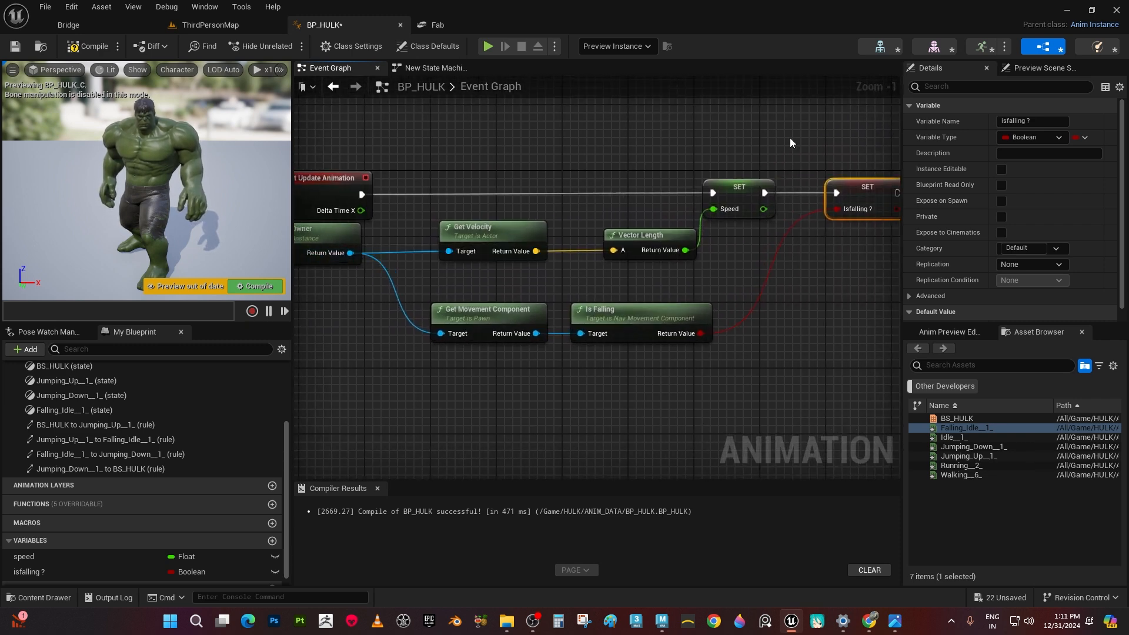
click(87, 47)
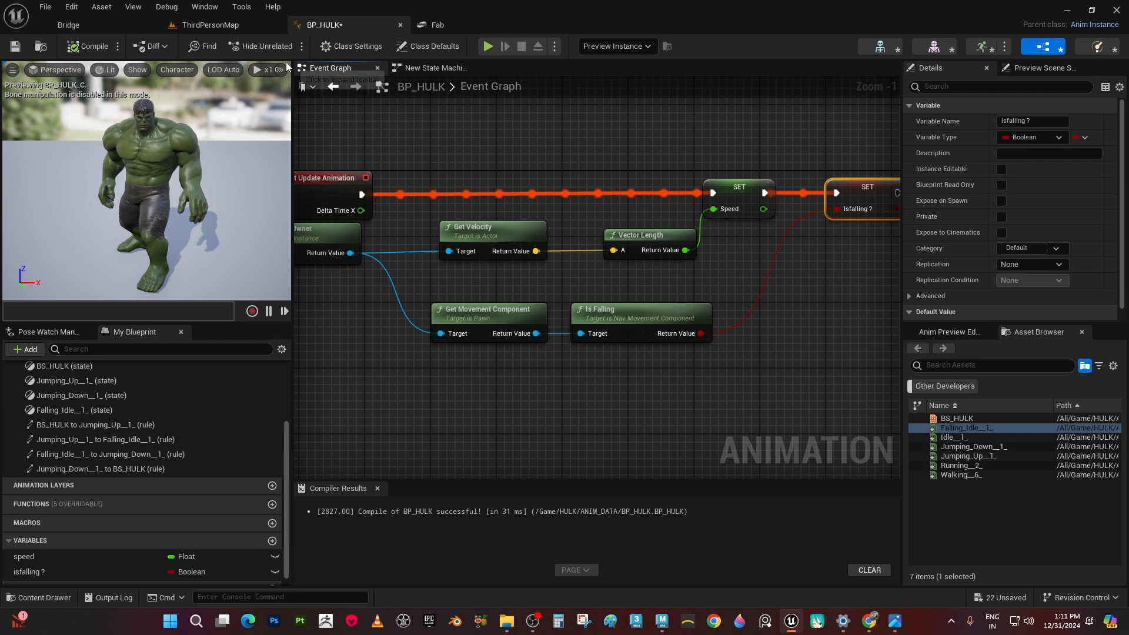
Play-test ThirdPersonMap by running the default mannequin forwards and backwards, and end the play session
click(232, 28)
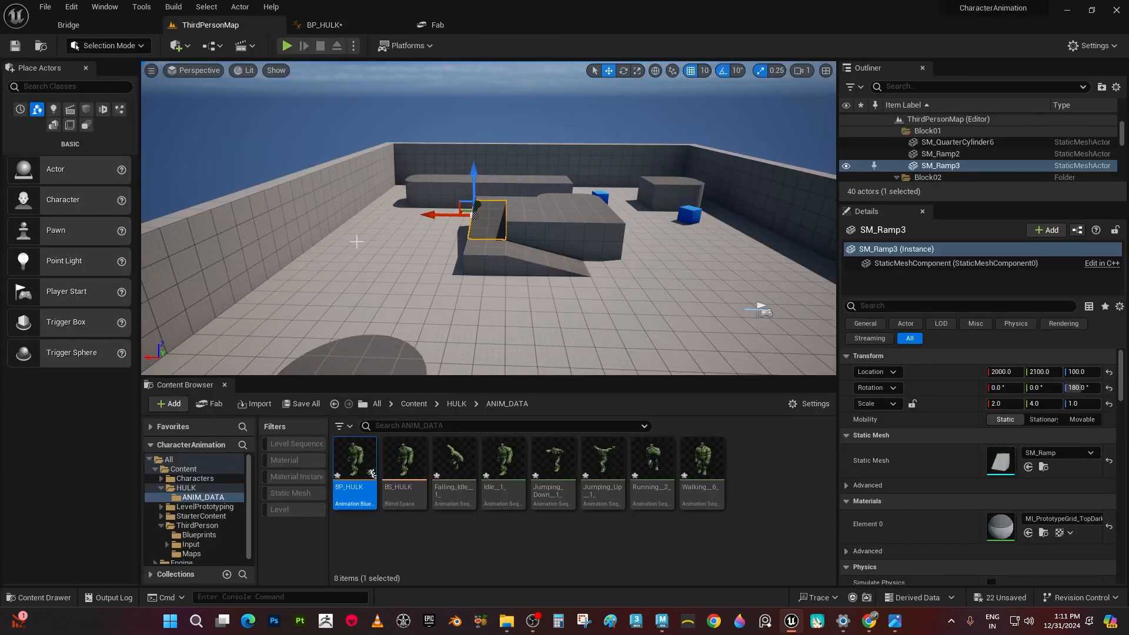
click(287, 45)
click(521, 301)
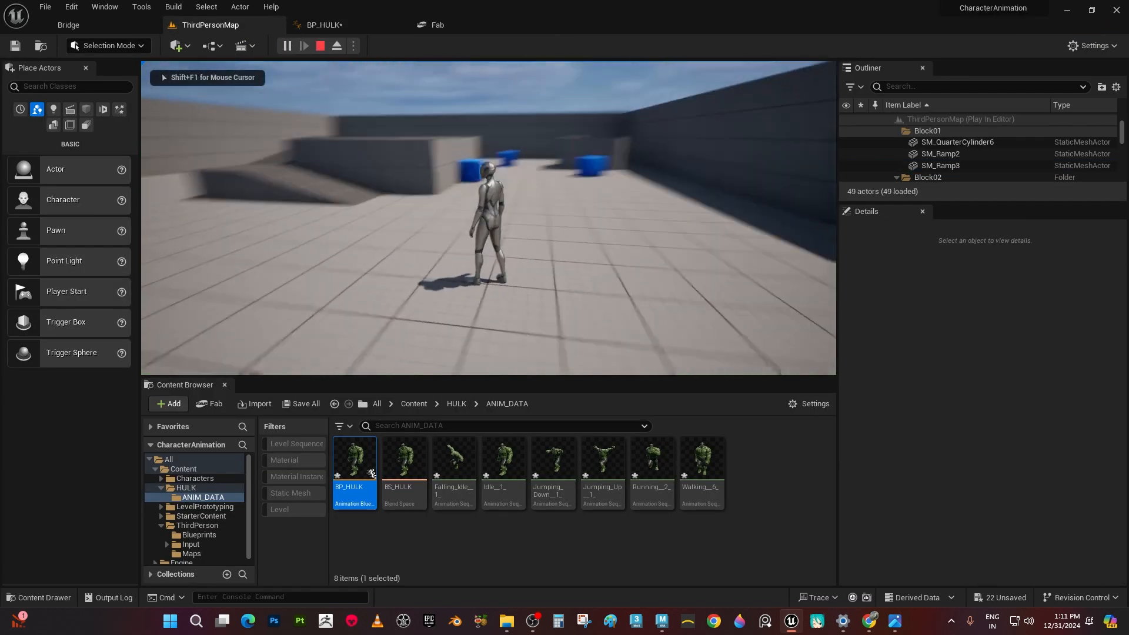
key(s)
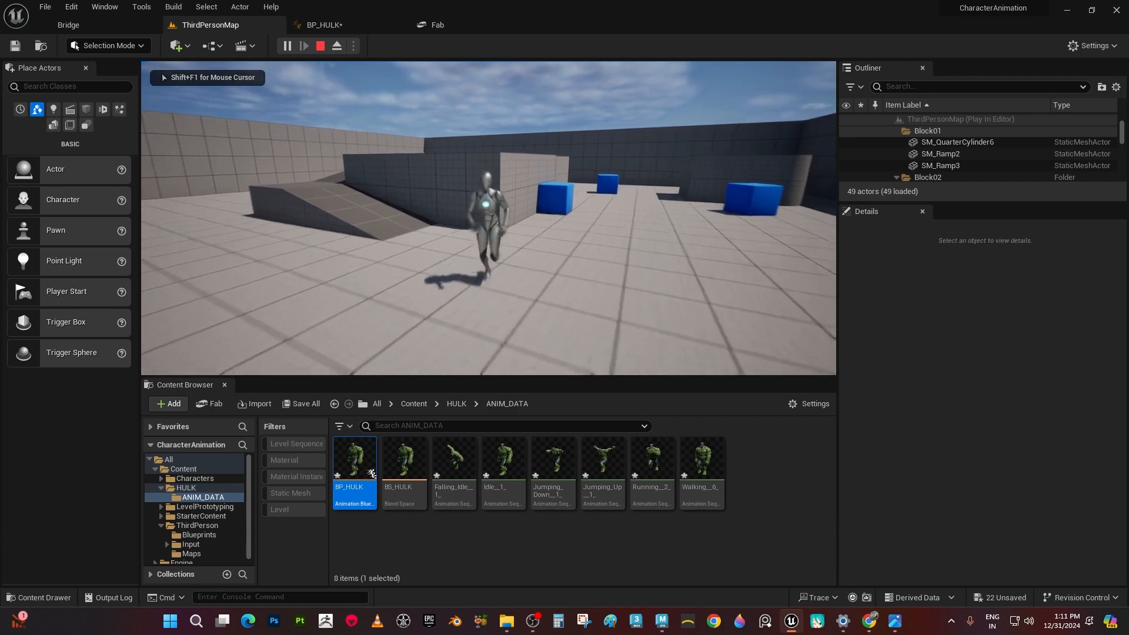
key(w)
key(s)
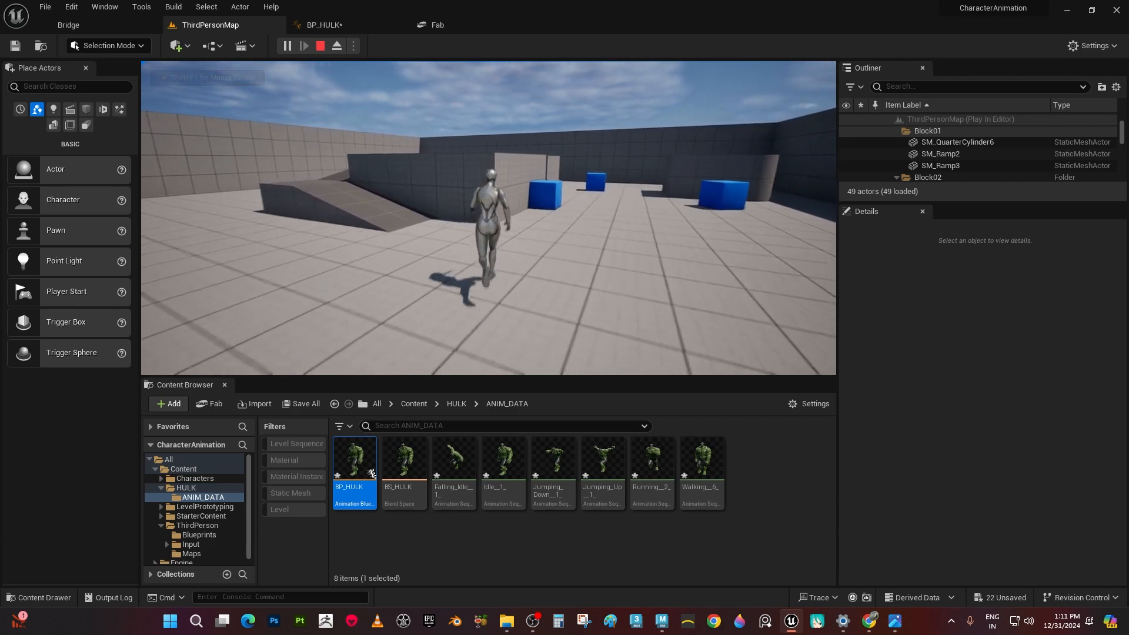
key(w)
key(s)
key(w)
key(s)
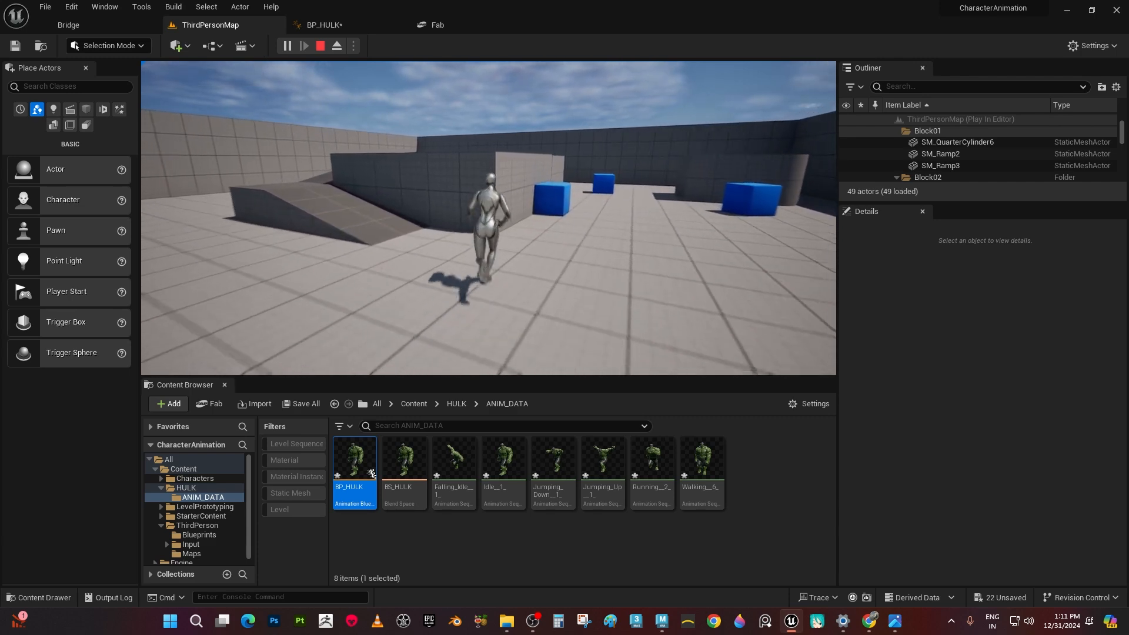
key(w)
key(s)
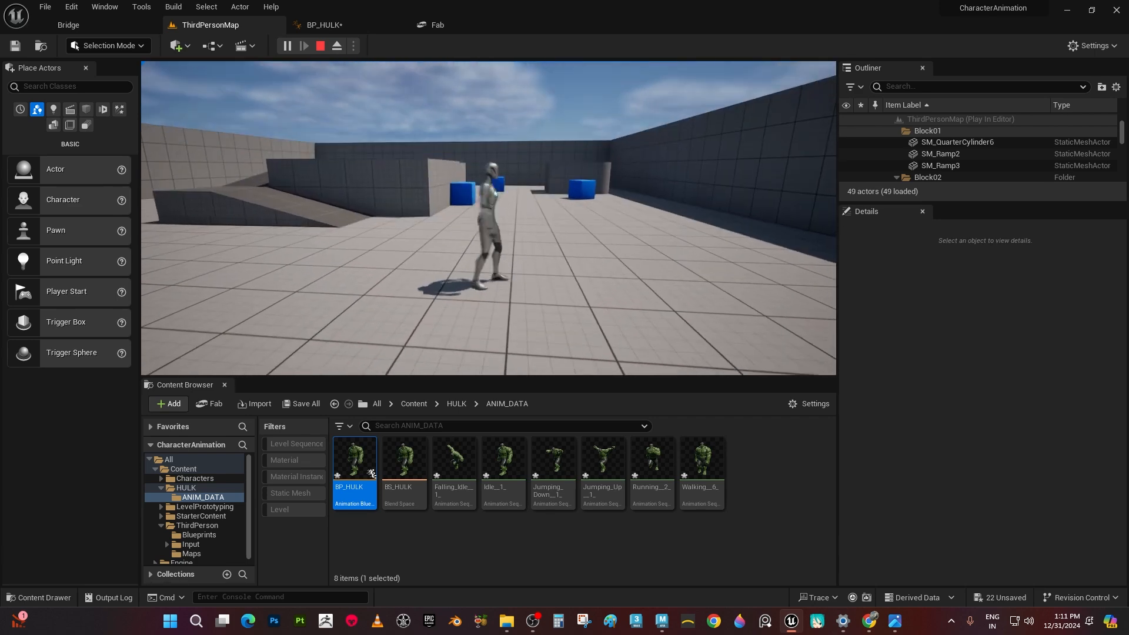
key(Escape)
Open BP_ThirdPersonCharacter from the ThirdPerson Blueprints folder and show the character in its viewport
drag(530, 376, 536, 350)
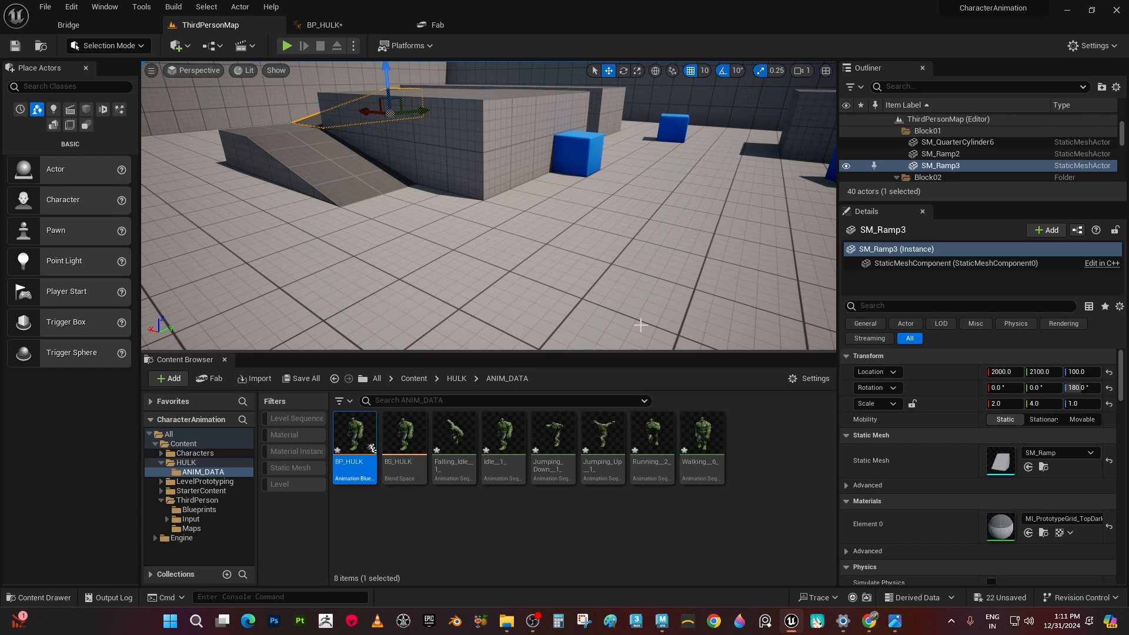
click(196, 509)
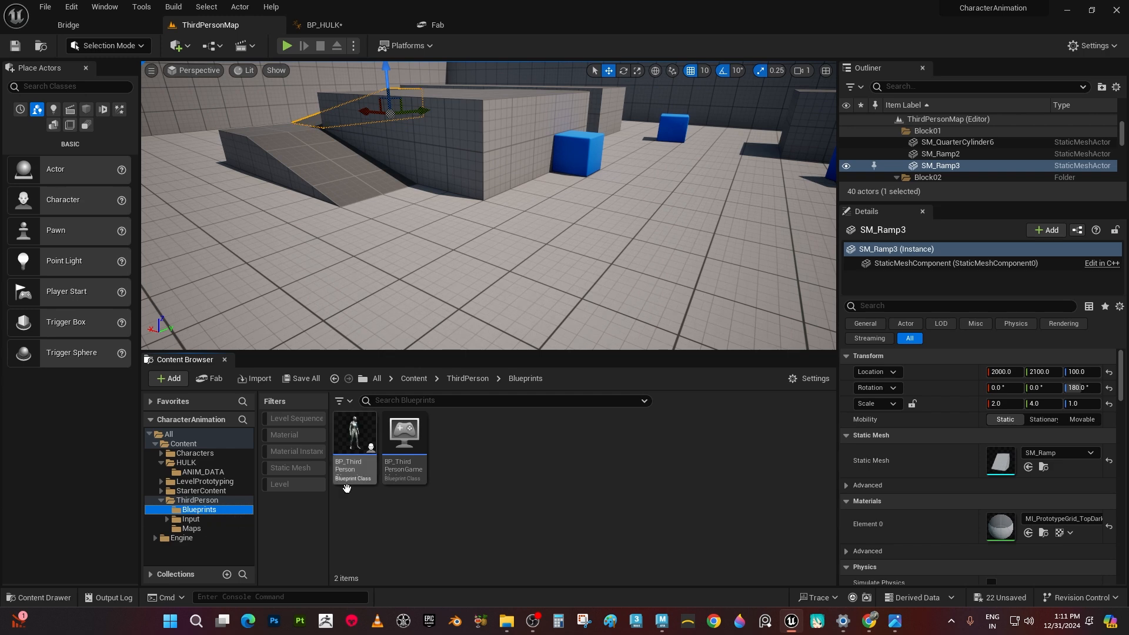
click(353, 431)
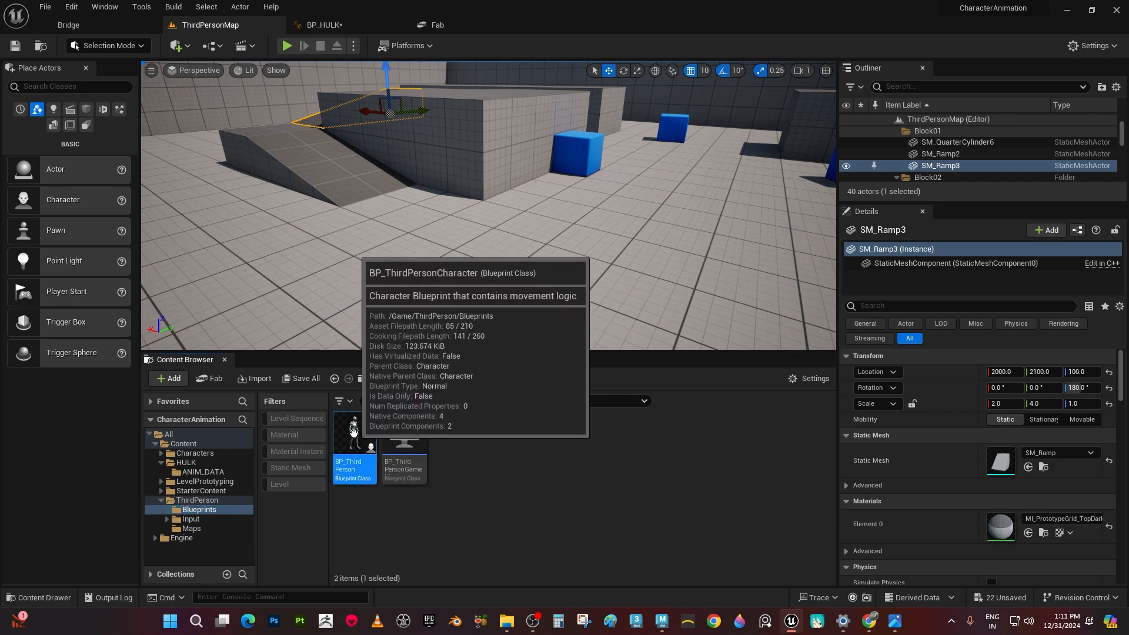
double_click(353, 431)
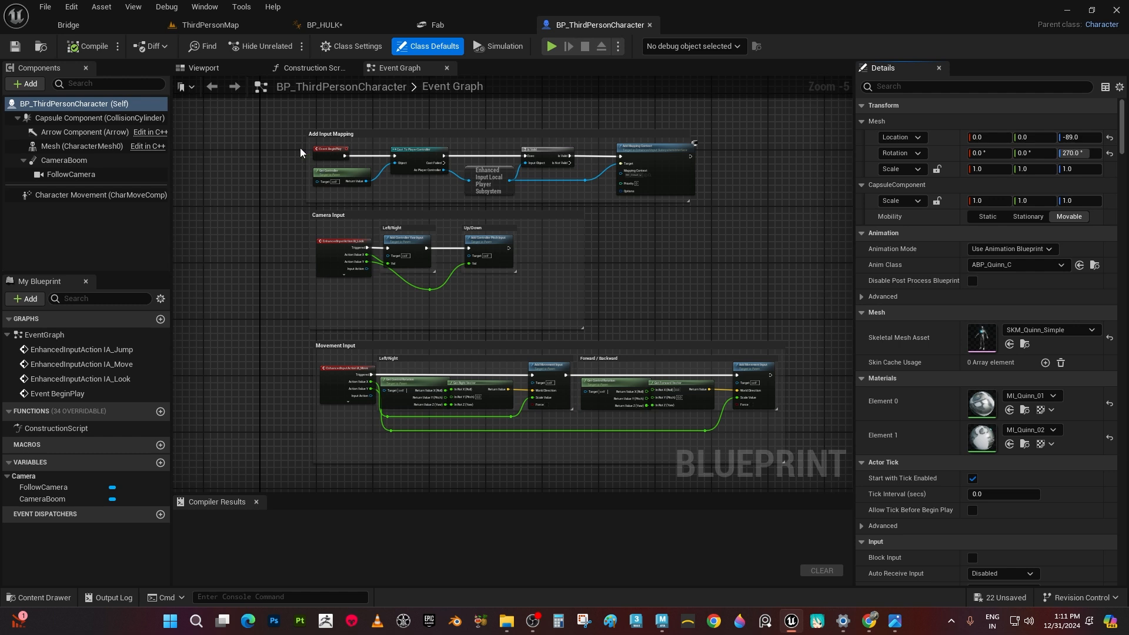
click(210, 69)
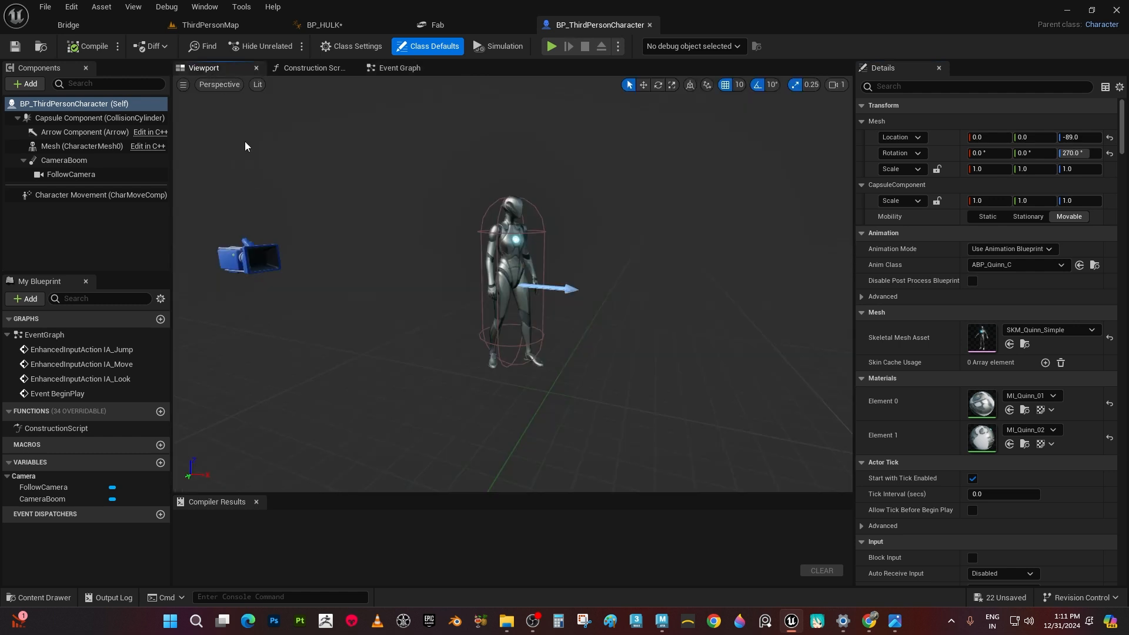
drag(464, 92, 444, 93)
scroll(465, 92, up, 6)
scroll(464, 93, down, 2)
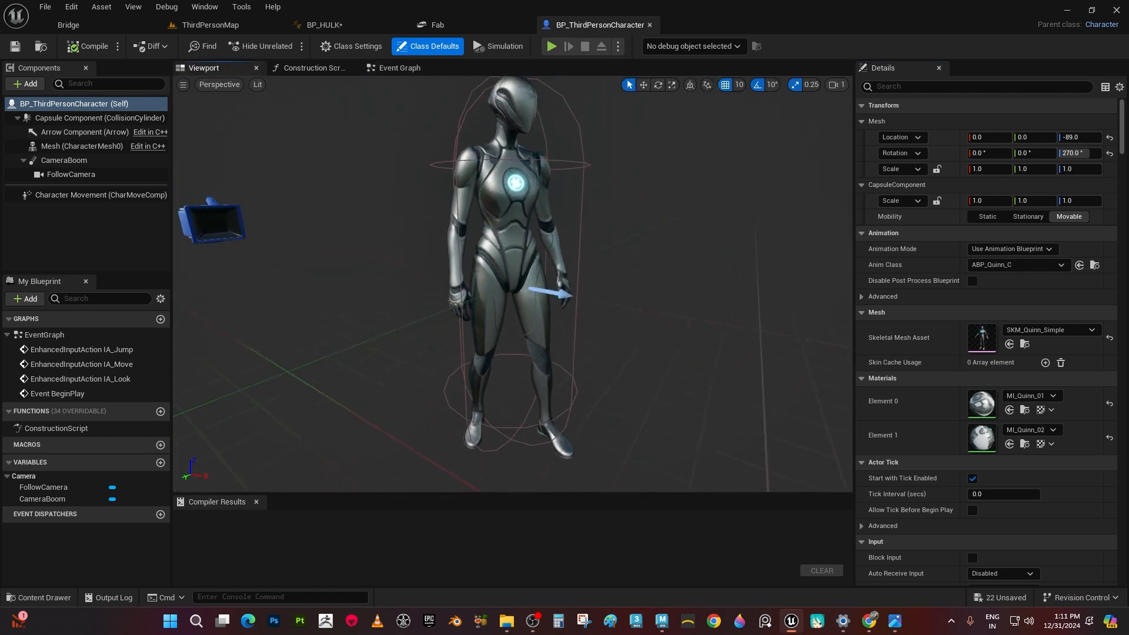
Set the character's Skeletal Mesh Asset to HULK__1_
click(1045, 330)
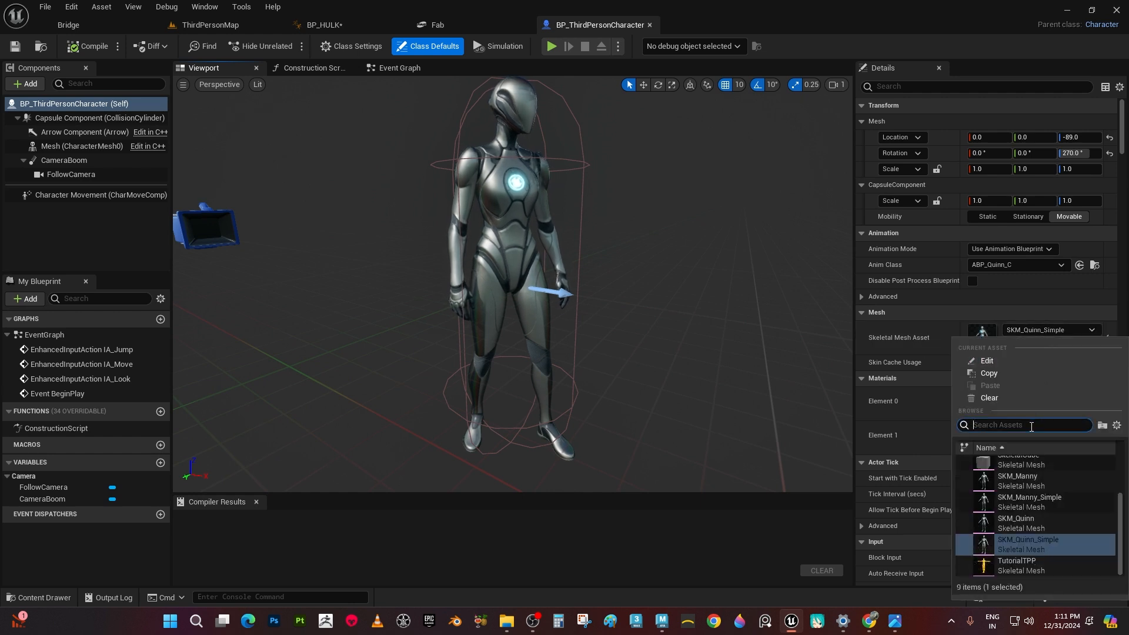
scroll(1037, 517, up, 4)
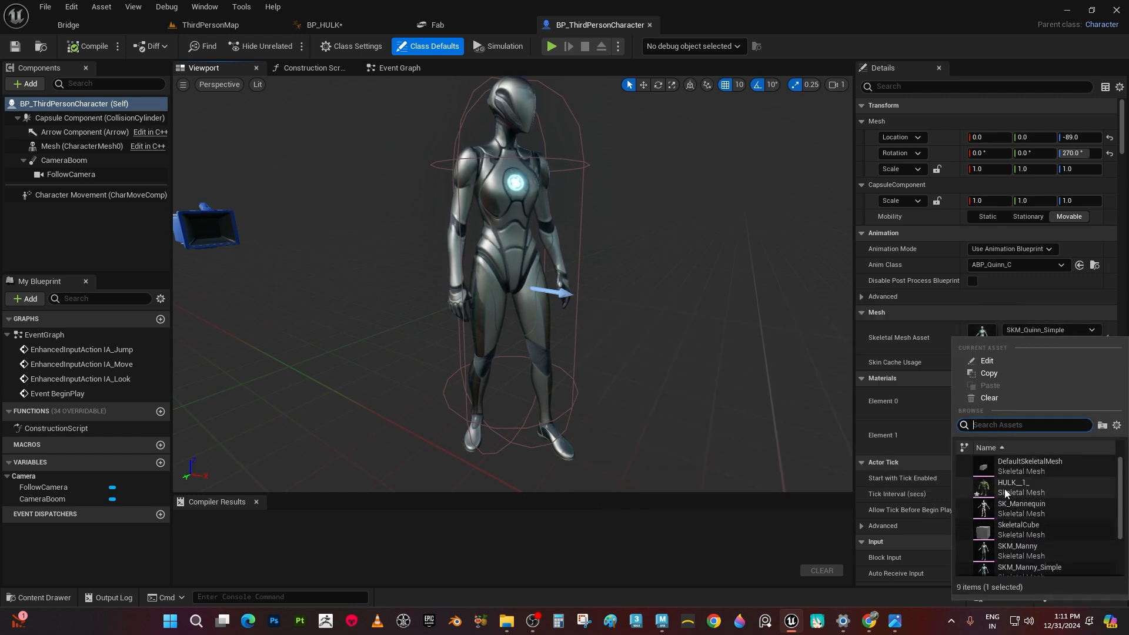
click(1013, 492)
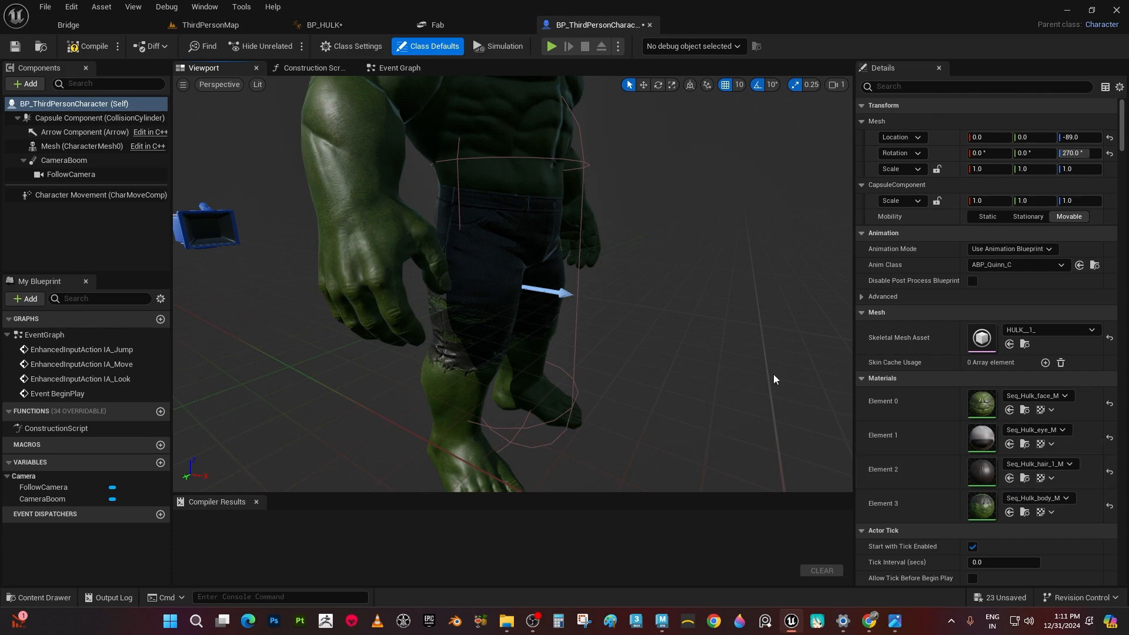
Scale the Hulk mesh uniformly to 0.725 with the axis proportions locked so it fits the capsule height
scroll(748, 371, down, 5)
scroll(746, 362, up, 2)
middle_drag(746, 363, 713, 388)
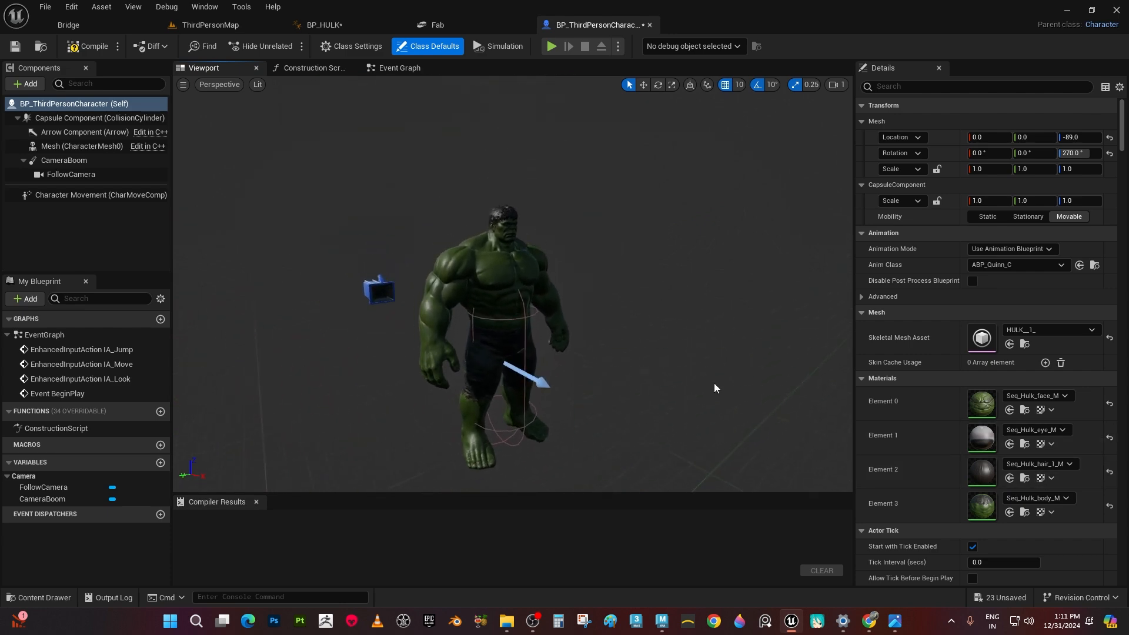
mouse_move(713, 388)
alt+mouse_down()
mouse_move(823, 388)
mouse_move(711, 388)
alt+mouse_up()
alt+right_drag(711, 388, 765, 388)
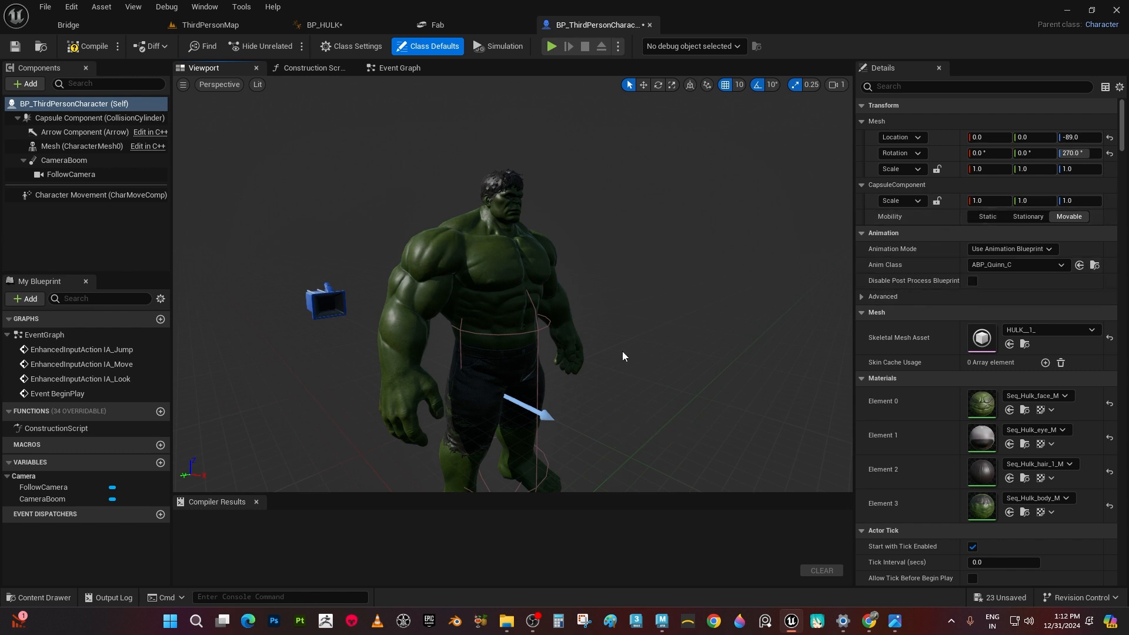
scroll(623, 352, down, 3)
alt+drag(623, 352, 638, 351)
scroll(638, 351, up, 2)
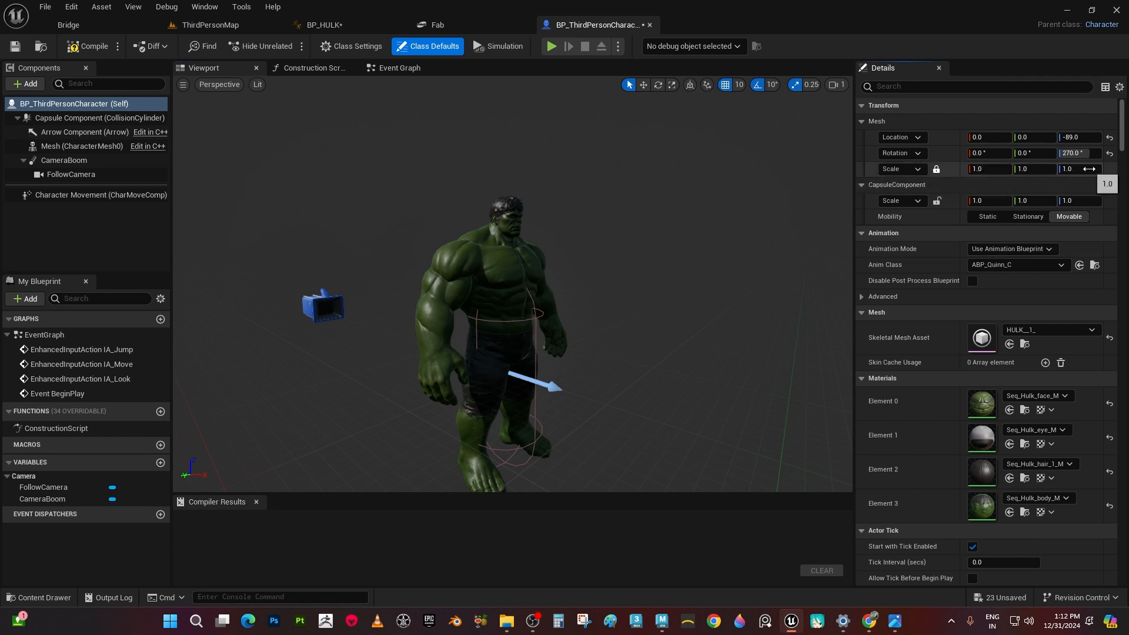
drag(978, 169, 941, 168)
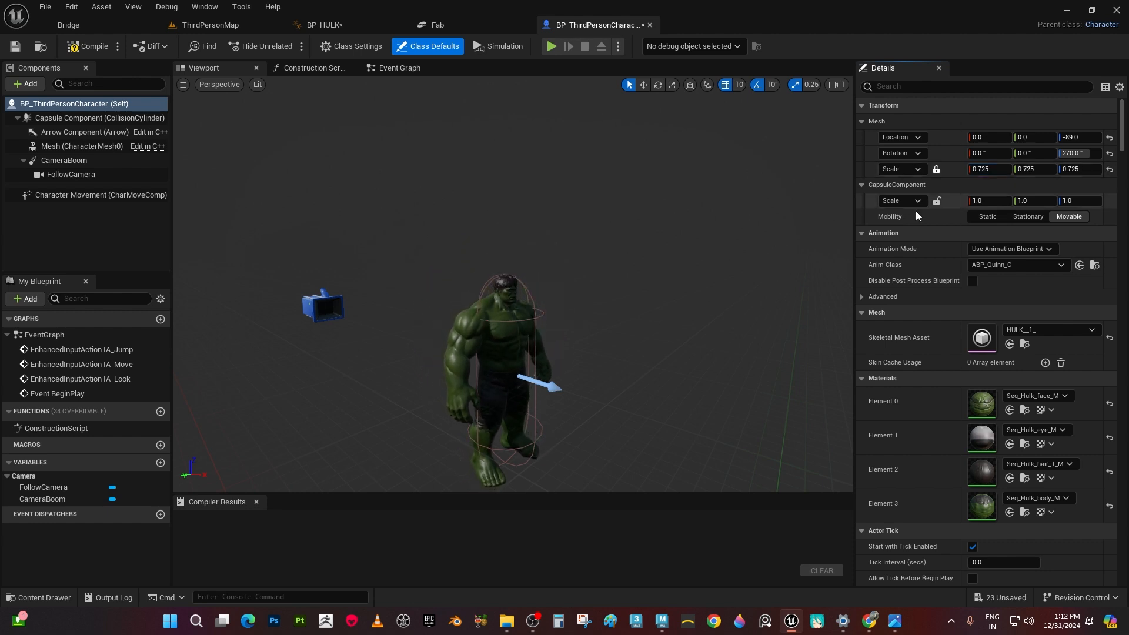
Set the mesh's Anim Class to BP_HULK and compile BP_ThirdPersonCharacter
scroll(479, 256, up, 5)
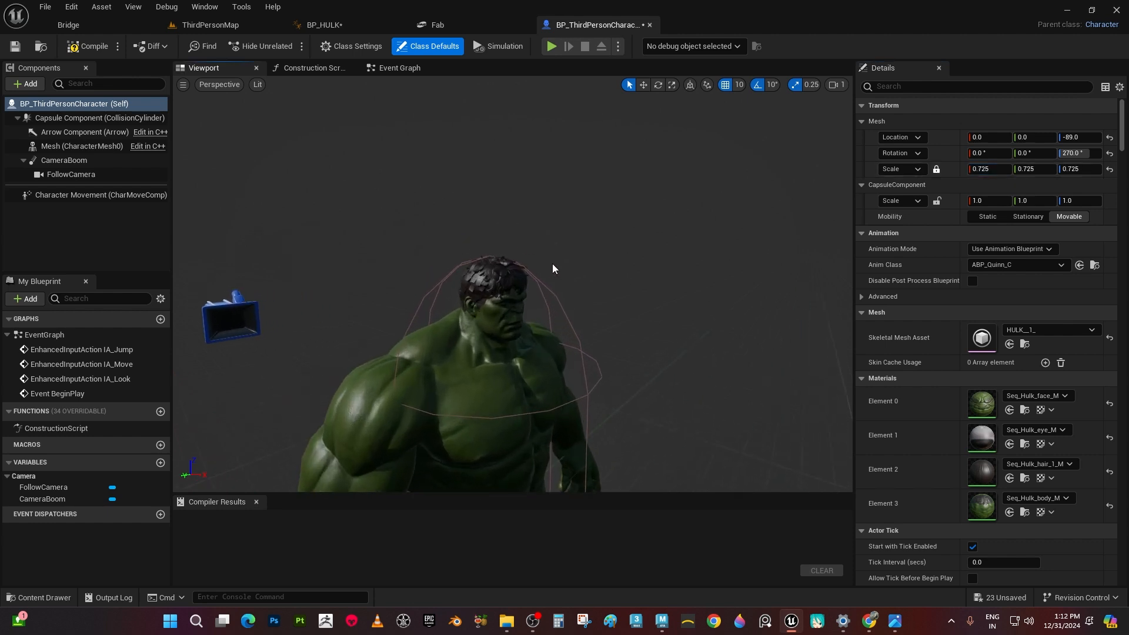
right_drag(552, 263, 553, 288)
mouse_move(618, 369)
right_down()
mouse_move(612, 353)
mouse_move(547, 359)
mouse_move(618, 369)
right_up()
scroll(618, 370, down, 5)
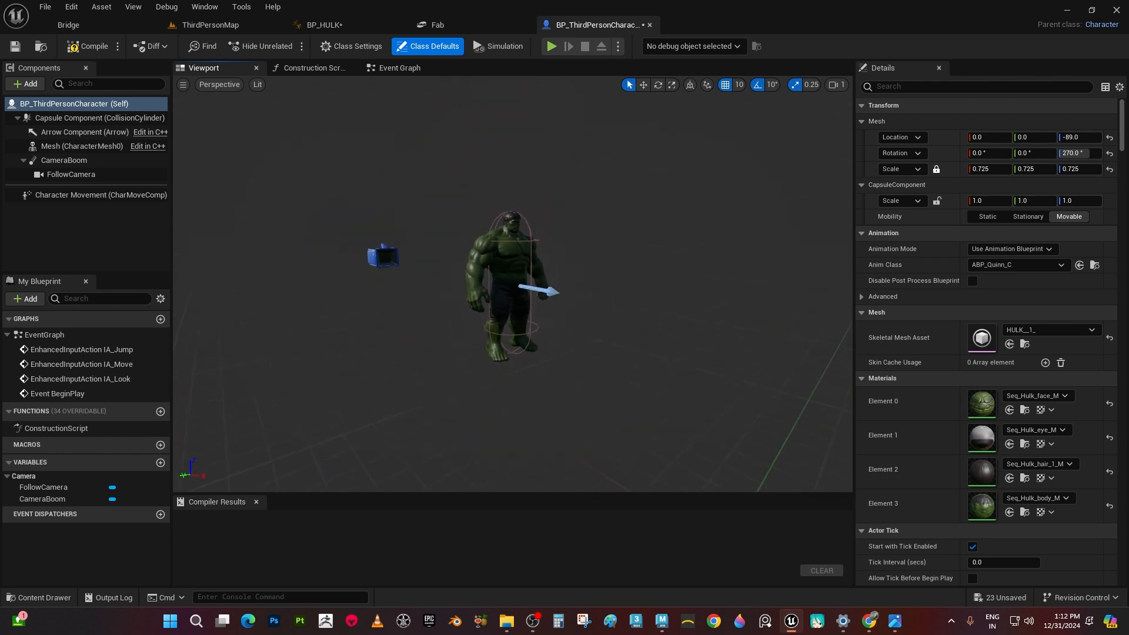
alt+drag(618, 369, 664, 391)
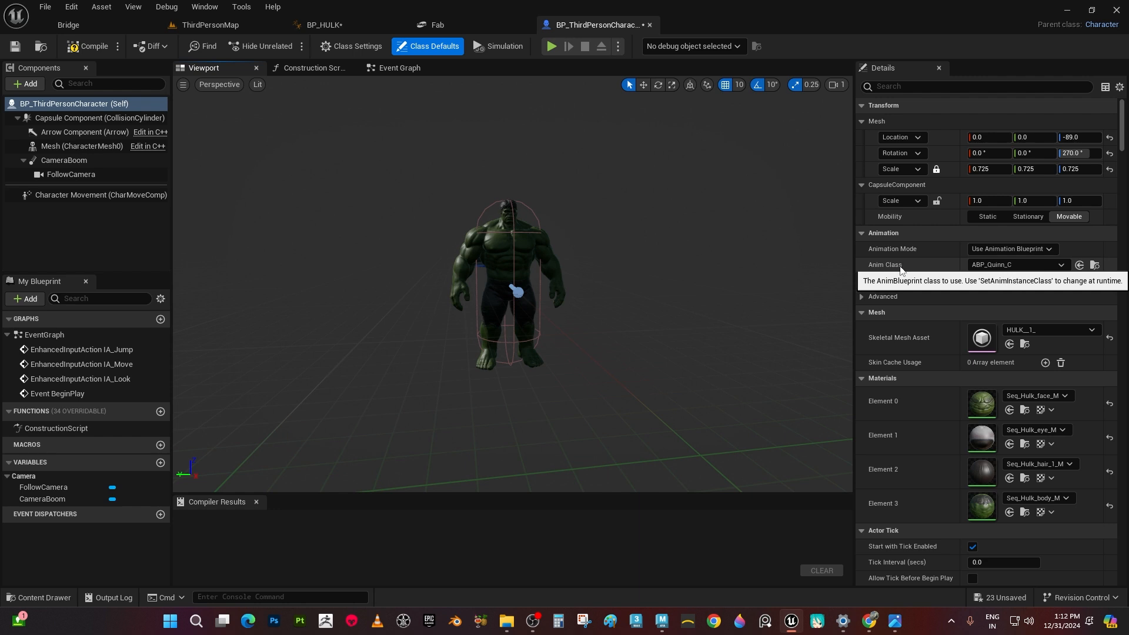
click(1048, 265)
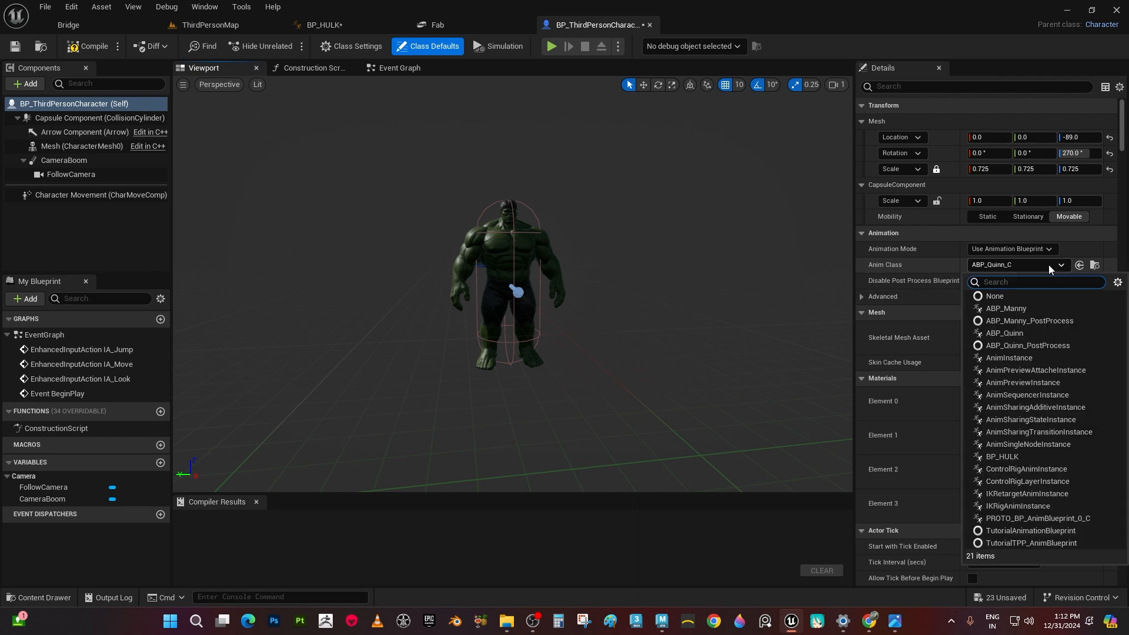
click(1001, 456)
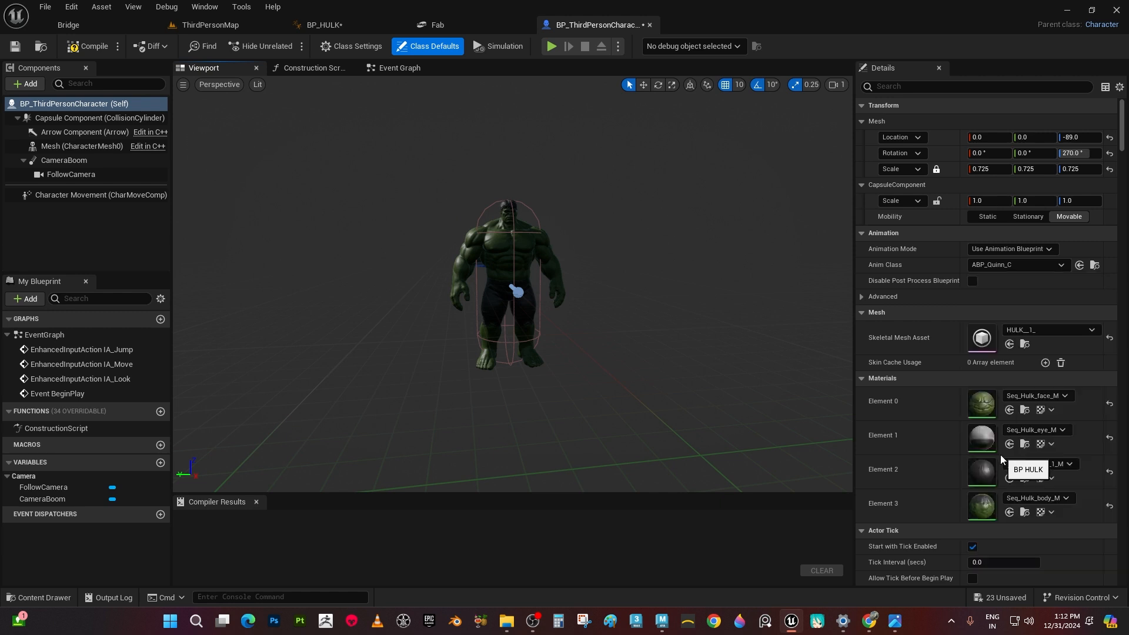
alt+drag(532, 412, 603, 411)
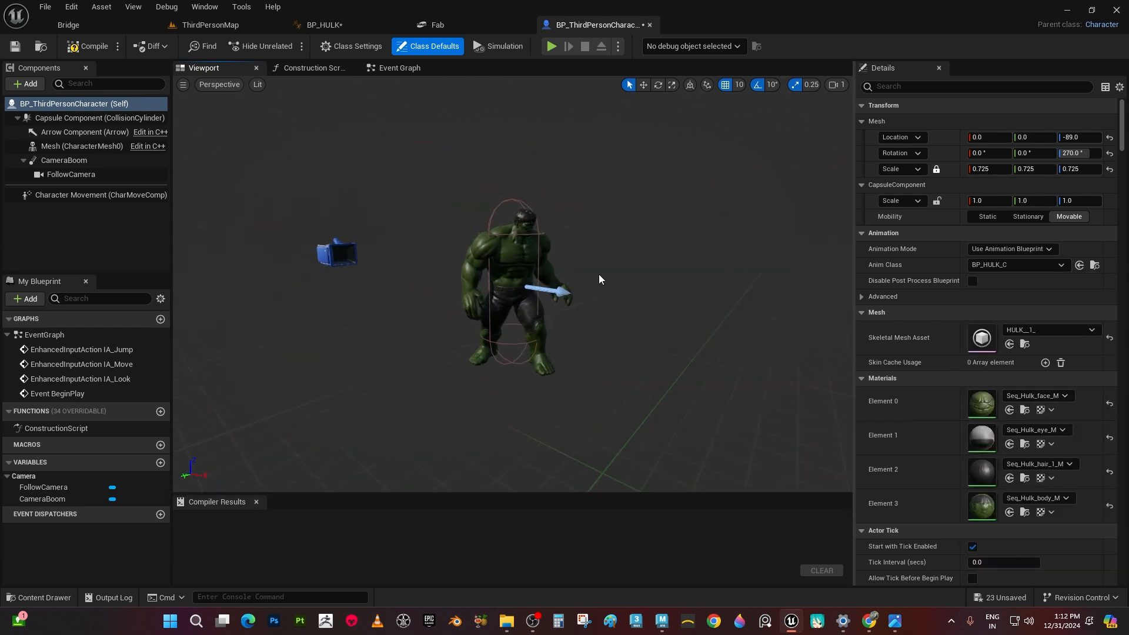
click(86, 47)
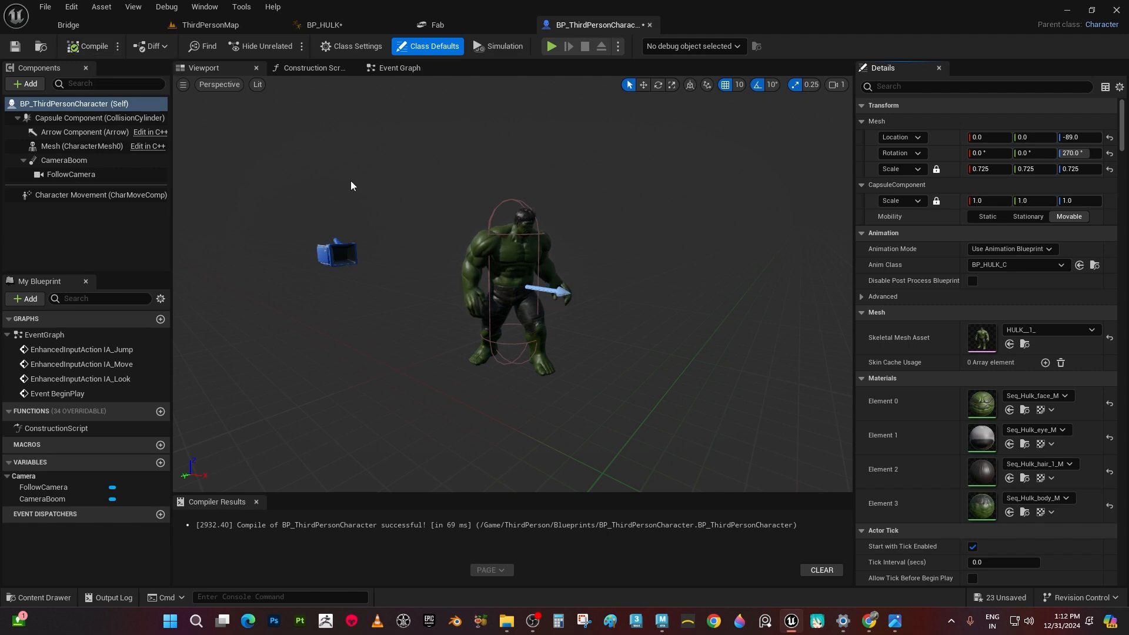
Play-test the Hulk in an enlarged ThirdPersonMap viewport, running it around the level, and end the play session
click(215, 25)
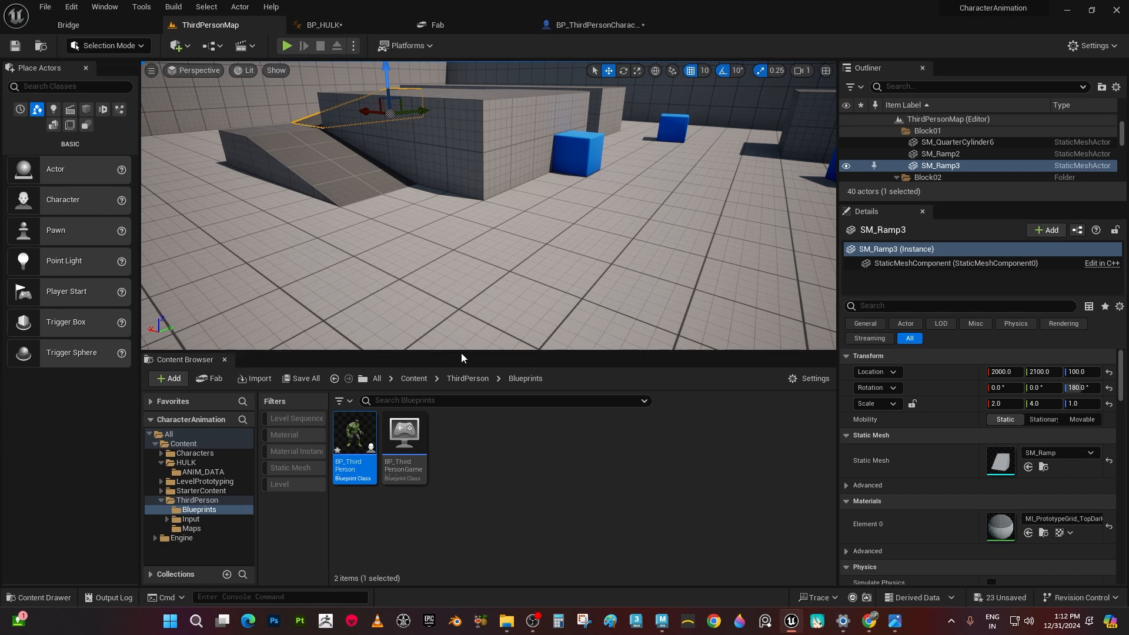
drag(461, 353, 461, 451)
mouse_move(495, 367)
right_down()
mouse_move(470, 343)
mouse_move(478, 359)
right_up()
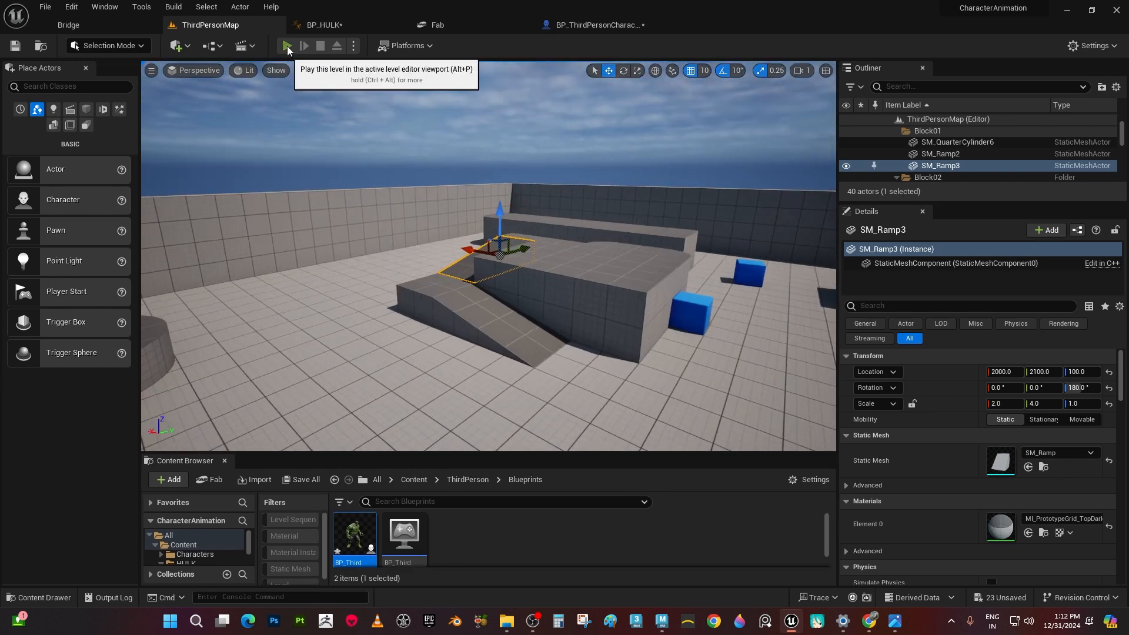
click(287, 46)
key(w)
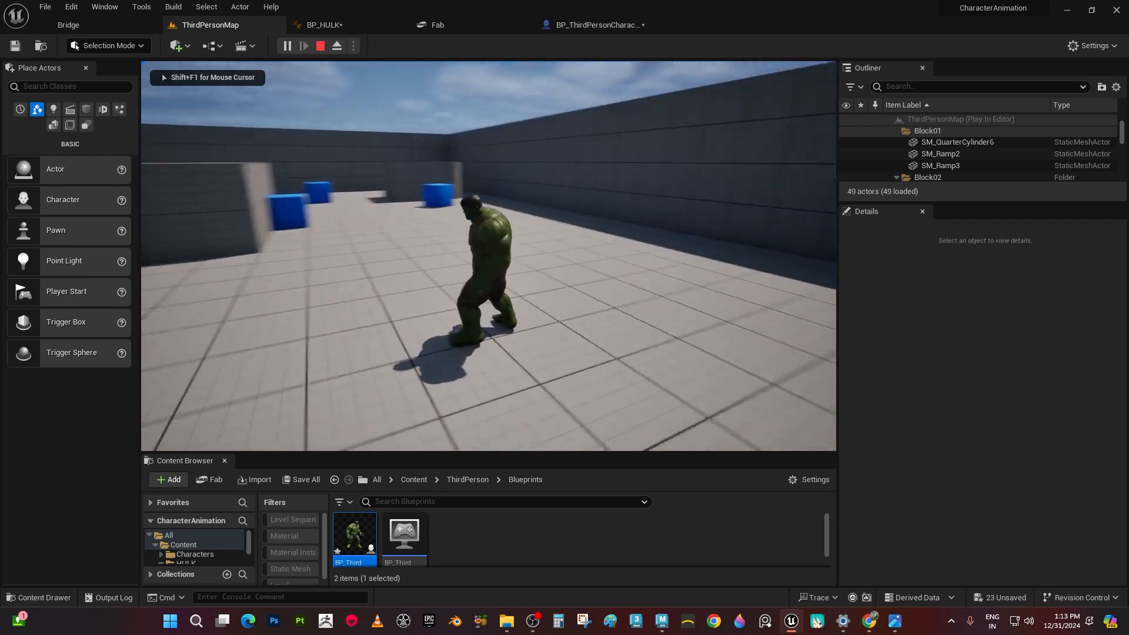
key(w)
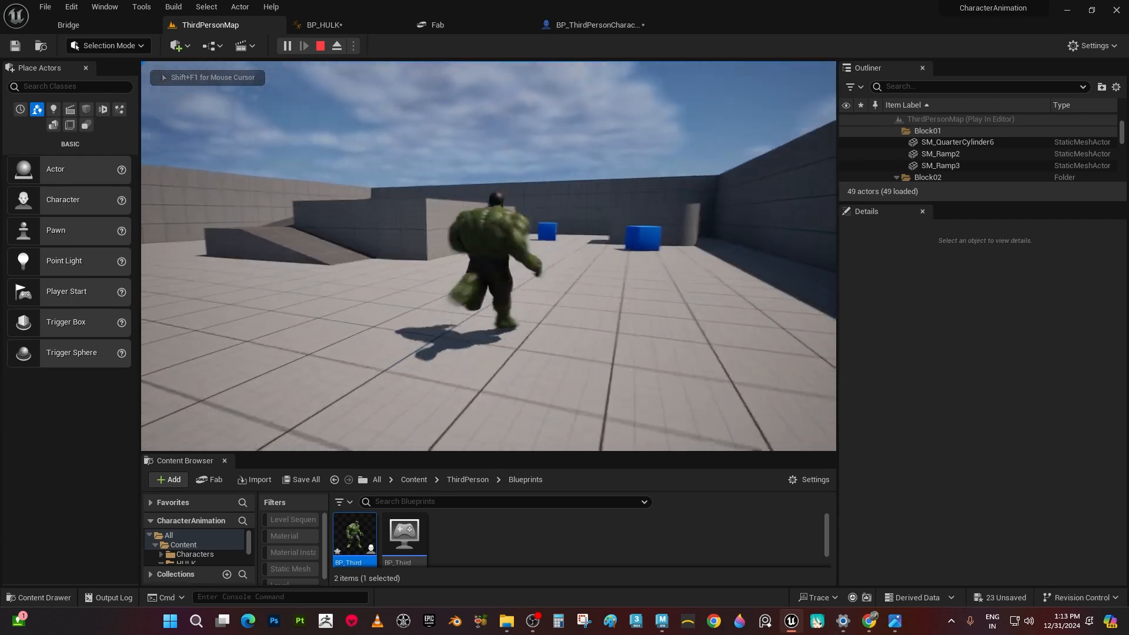
key(w)
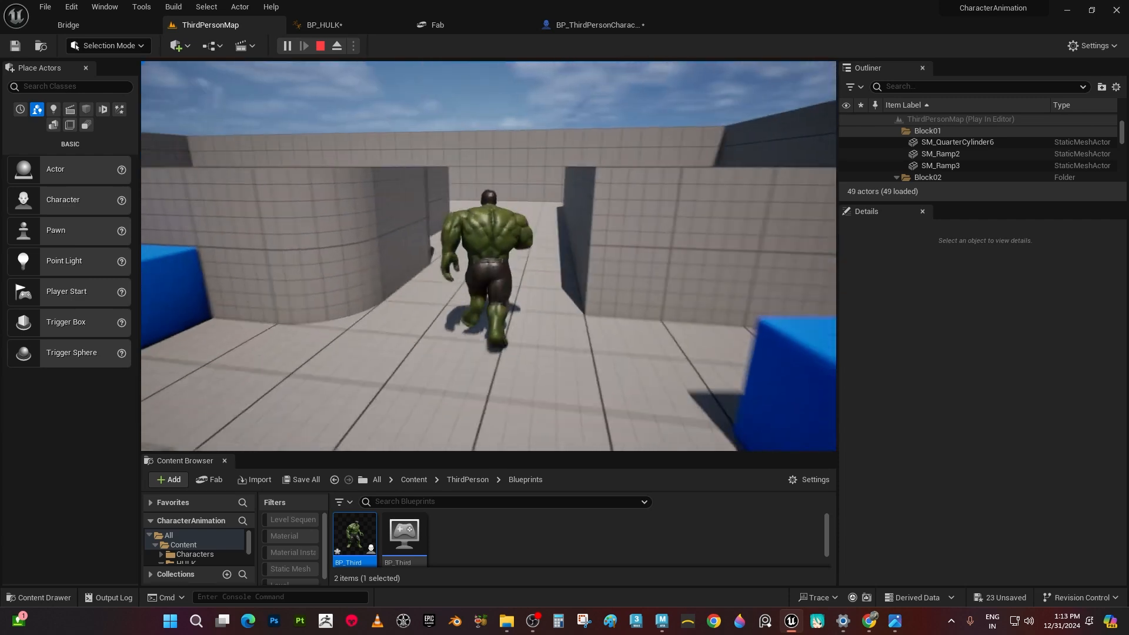
key(w)
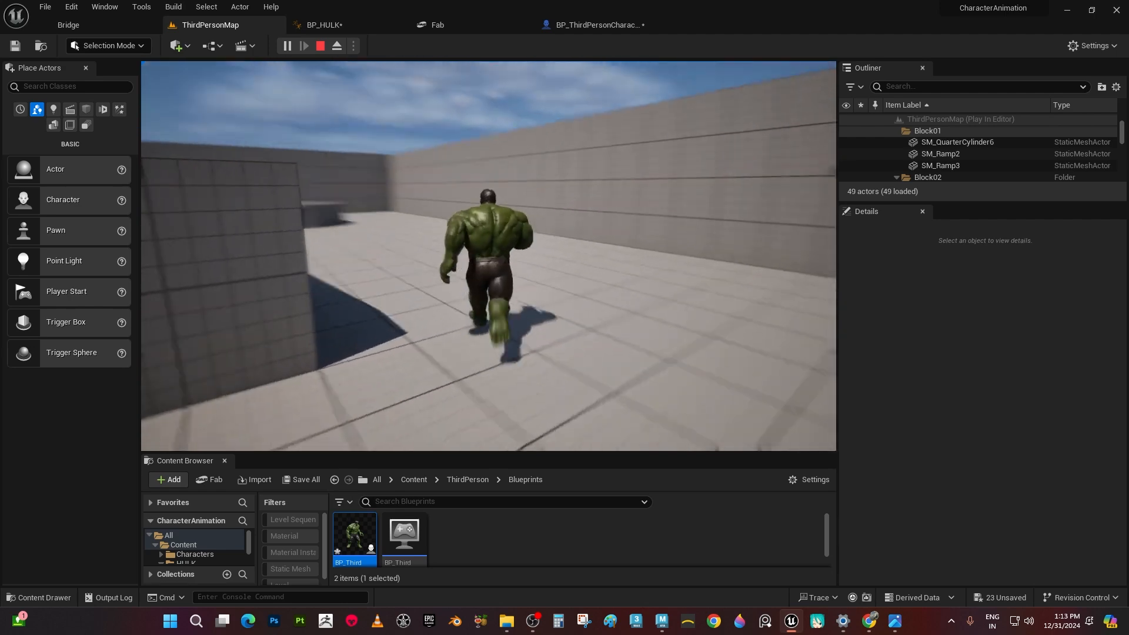
key(w)
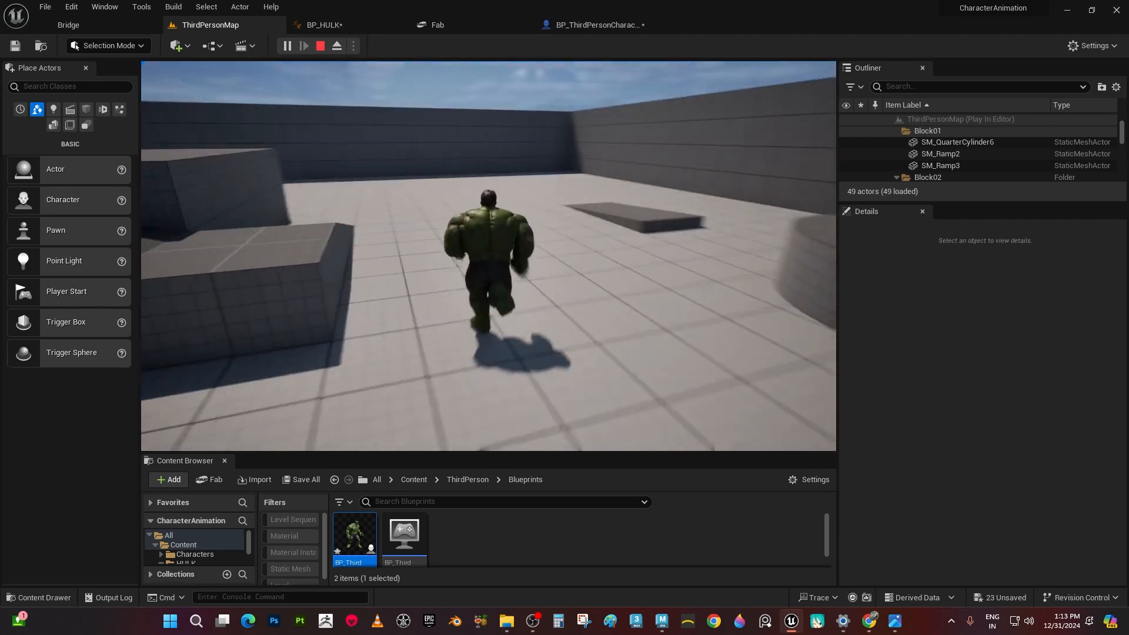
key(w)
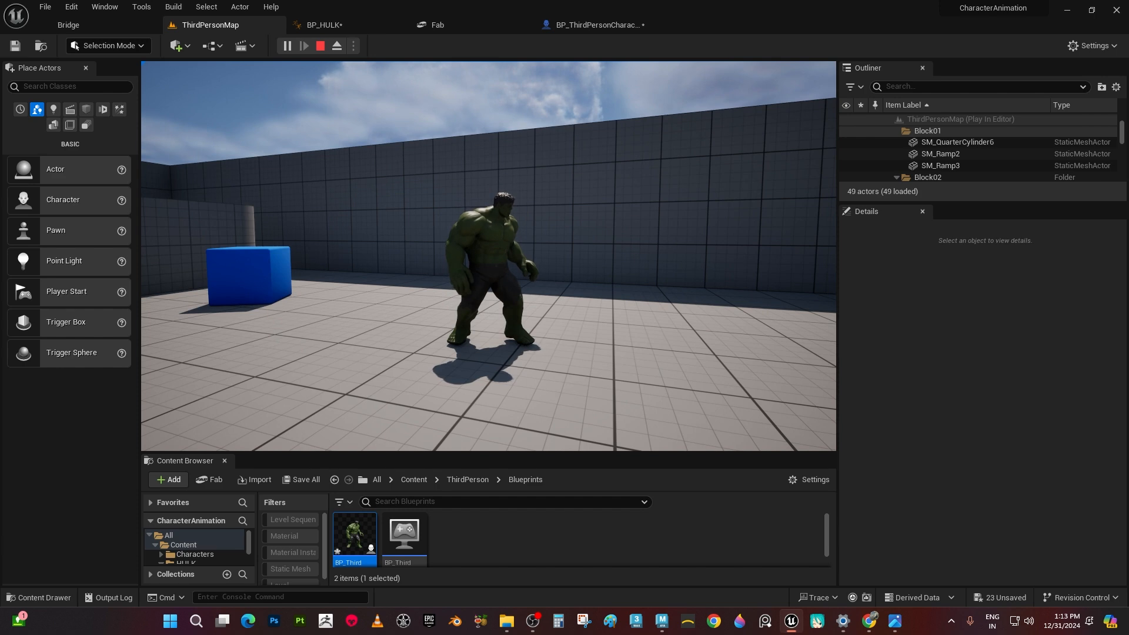
key(Escape)
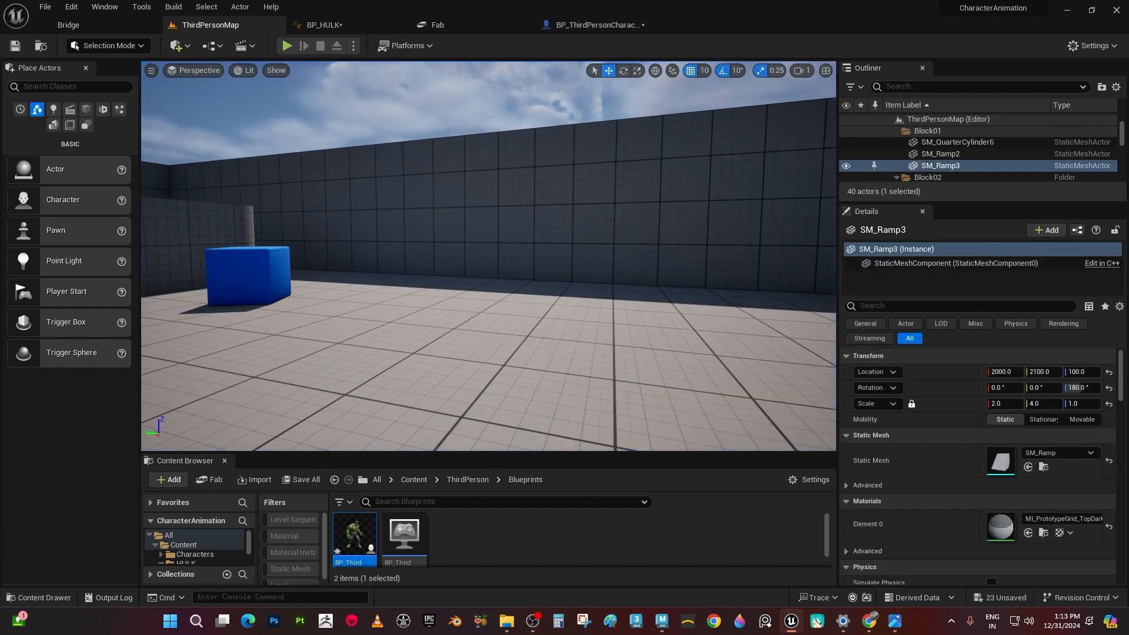